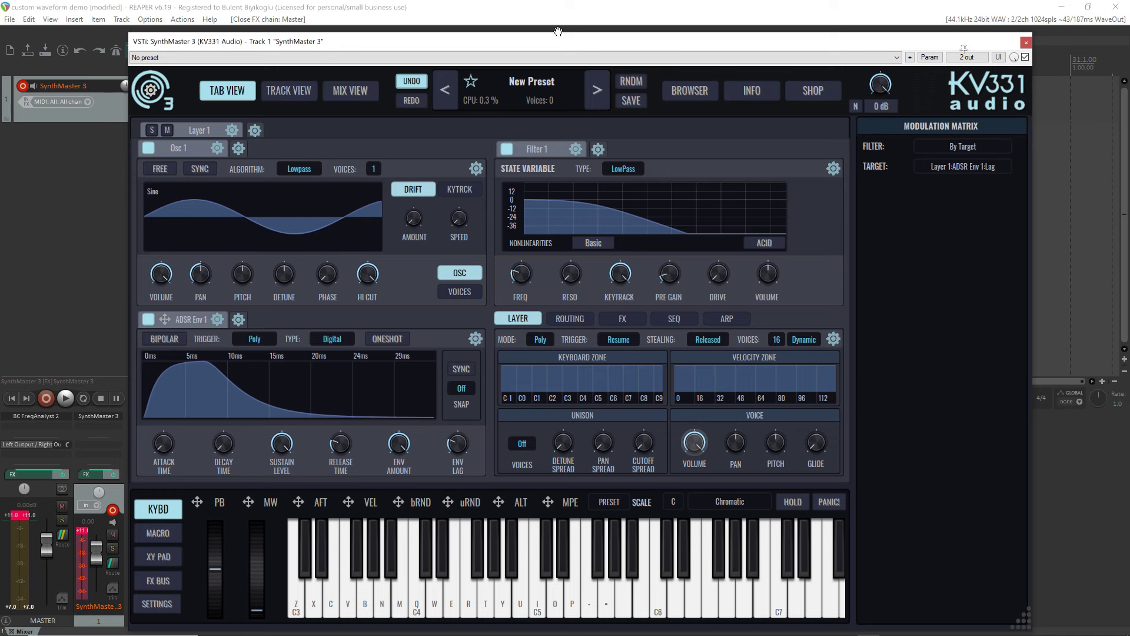
Step: Start from a new preset and show the modulation matrix entry linking ADSR Env 1 to the layer's Voice Volume
{"action": "left_click", "coordinate": [530, 82]}
{"action": "left_click", "coordinate": [528, 82]}
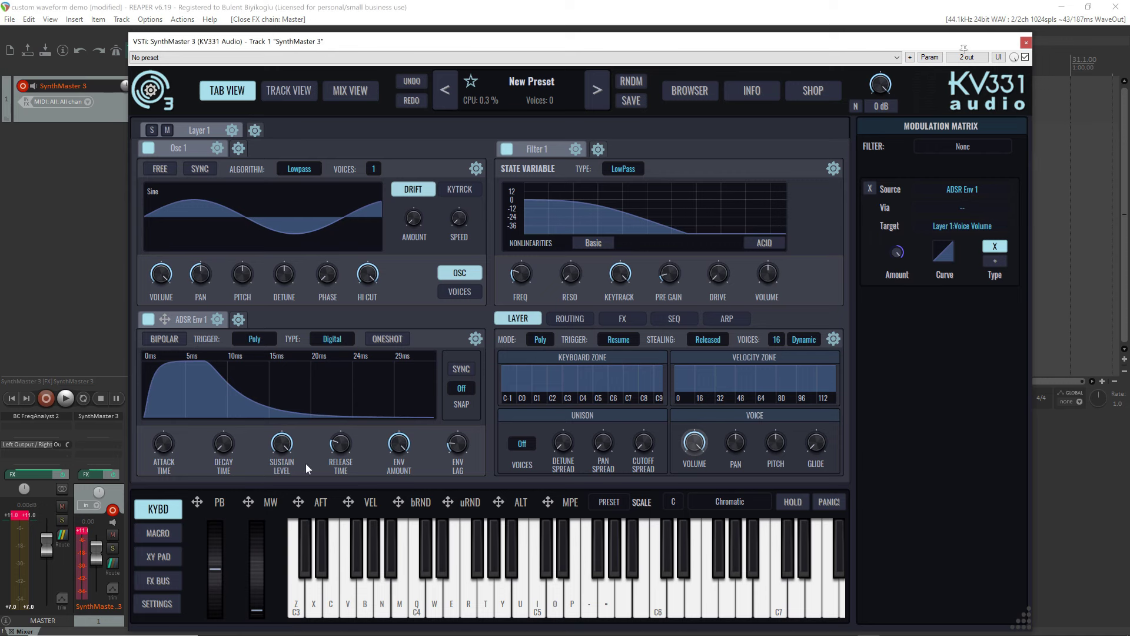
{"action": "left_click", "coordinate": [184, 324]}
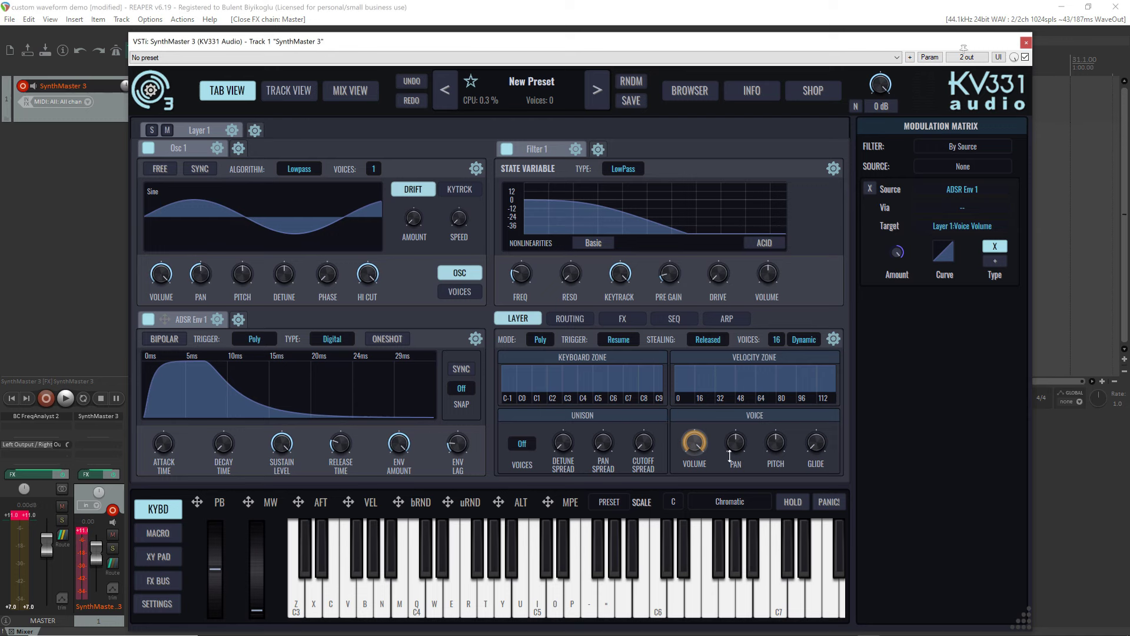
Step: Reduce the modulation amount from ADSR Env 1 to Voice Volume to 0.5
{"action": "mouse_move", "coordinate": [694, 447]}
{"action": "left_click_drag", "start_coordinate": [898, 255], "coordinate": [901, 290]}
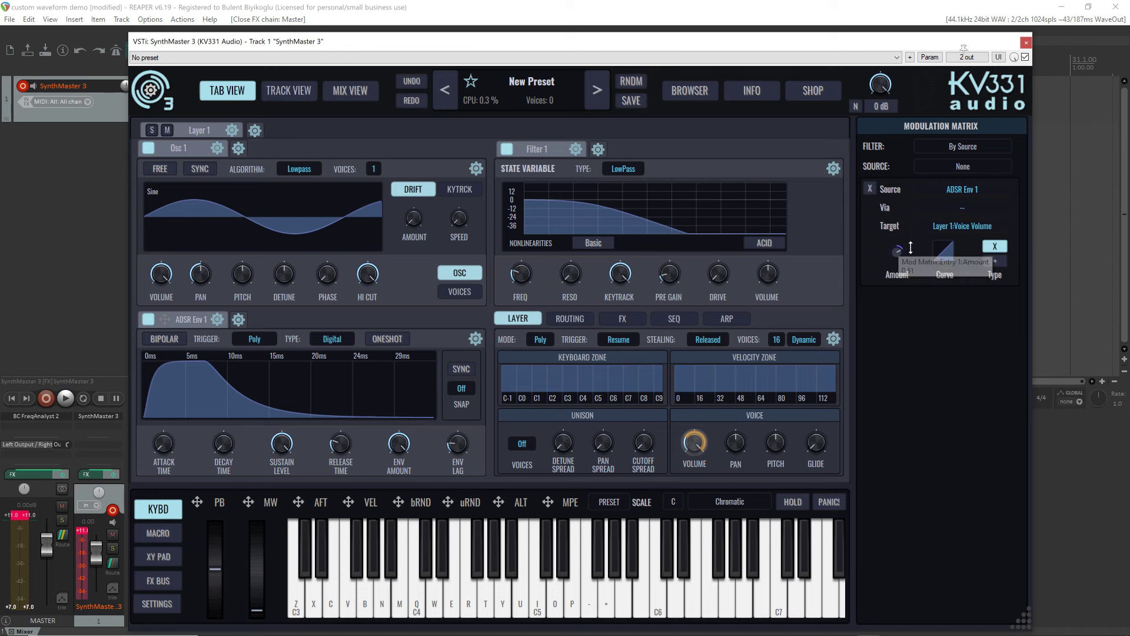
{"action": "left_click_drag", "start_coordinate": [898, 253], "coordinate": [898, 233]}
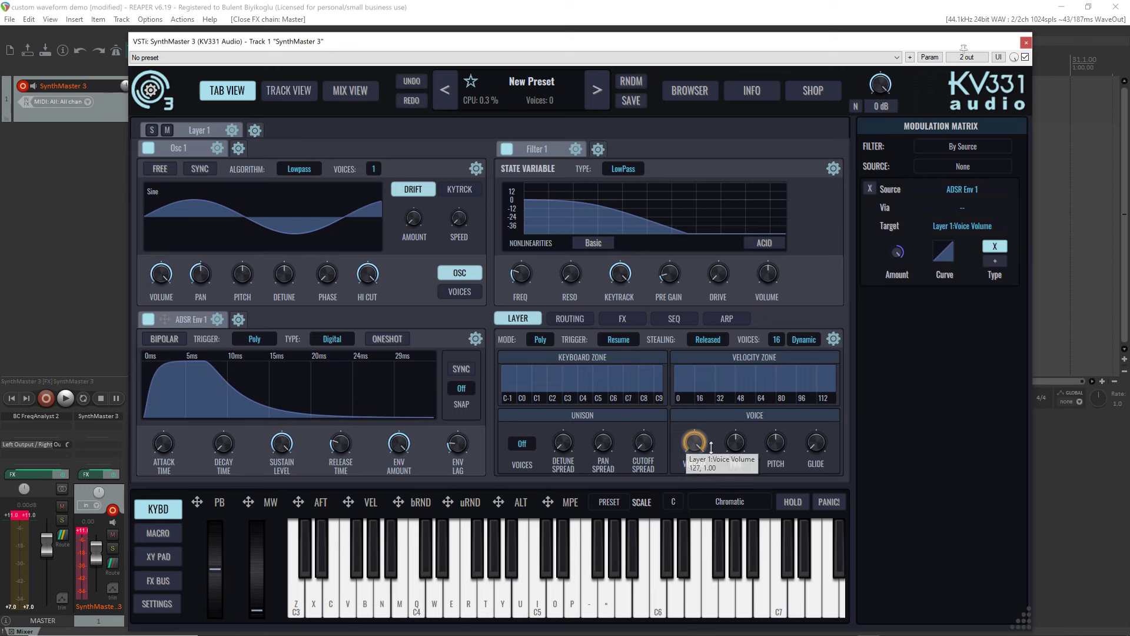
{"action": "left_click_drag", "start_coordinate": [899, 255], "coordinate": [908, 292]}
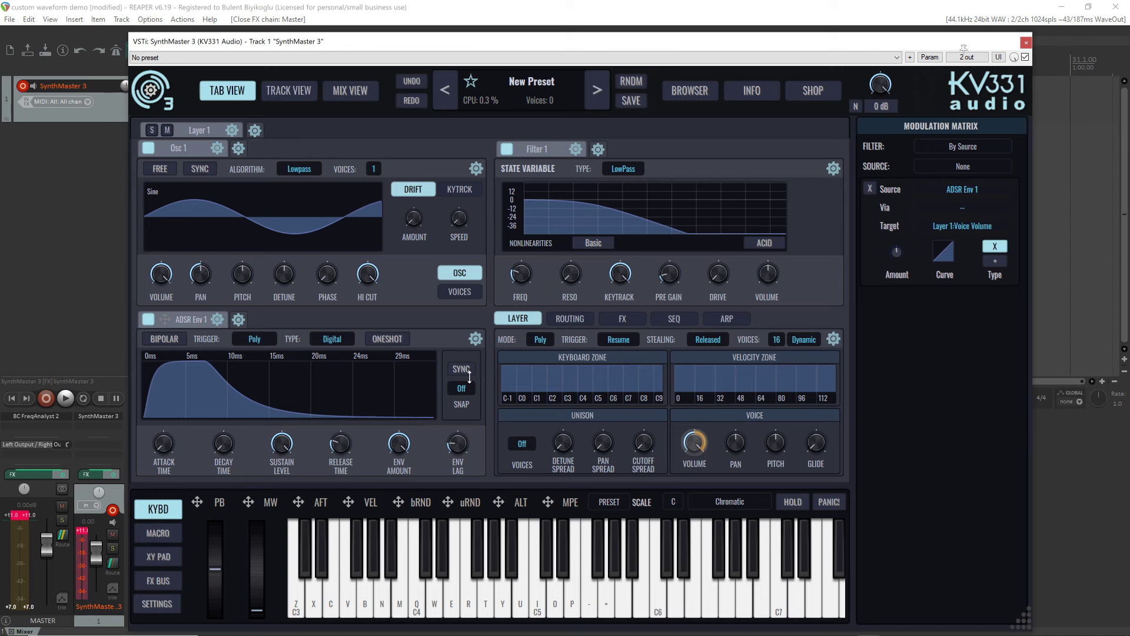
Step: Change the Osc 1 waveform to Sawtooth and play a C5 note
{"action": "left_click", "coordinate": [189, 228]}
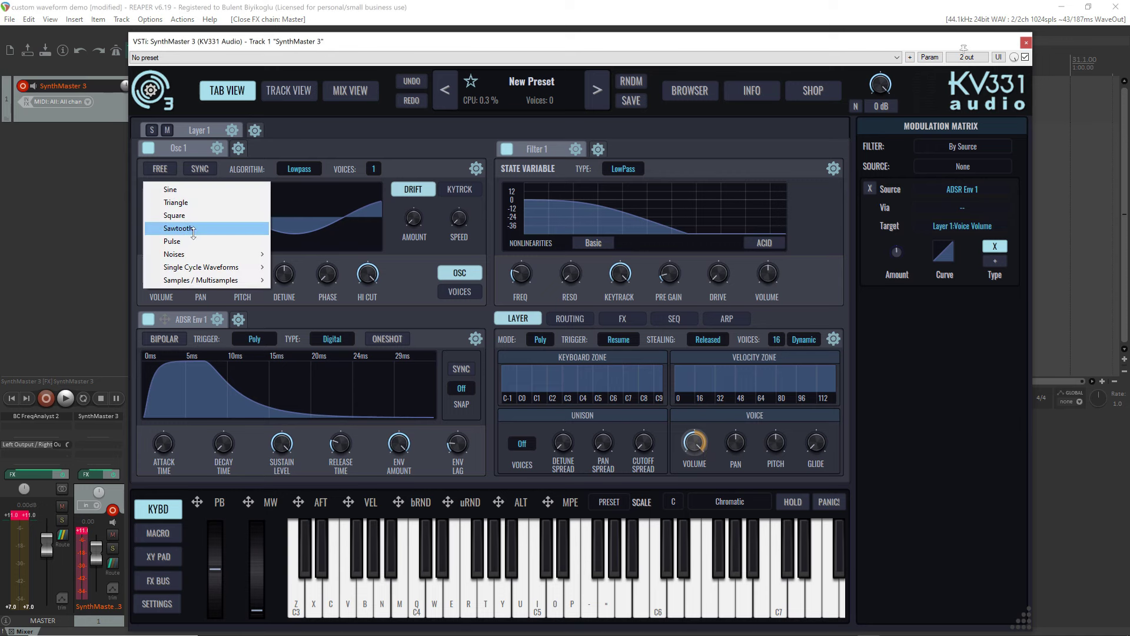
{"action": "left_click", "coordinate": [193, 232]}
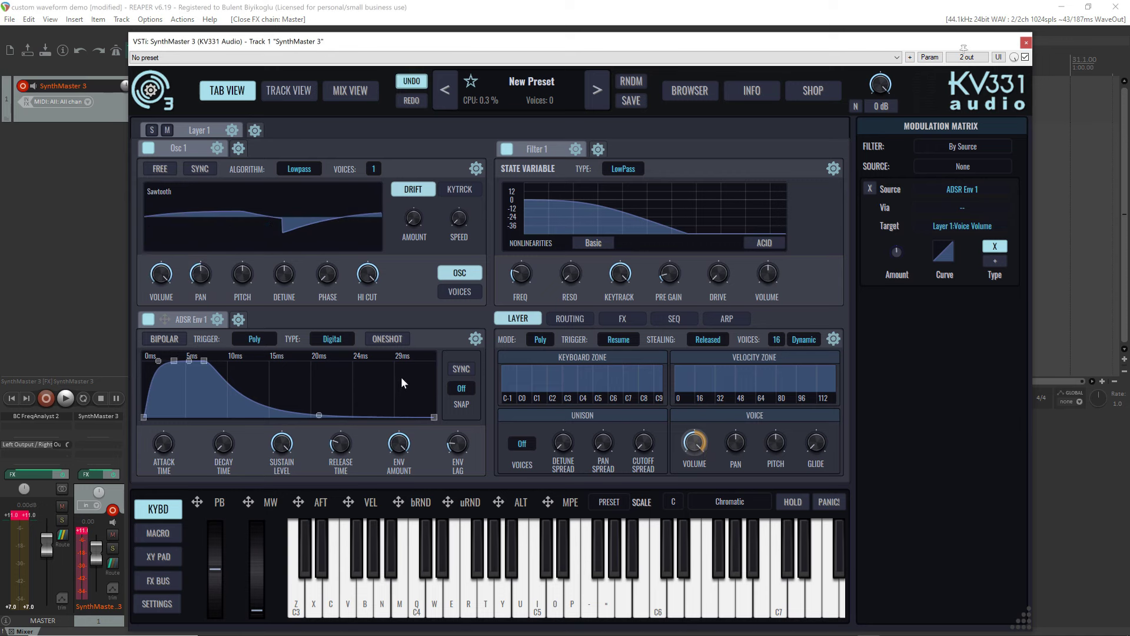
{"action": "left_click", "coordinate": [537, 606]}
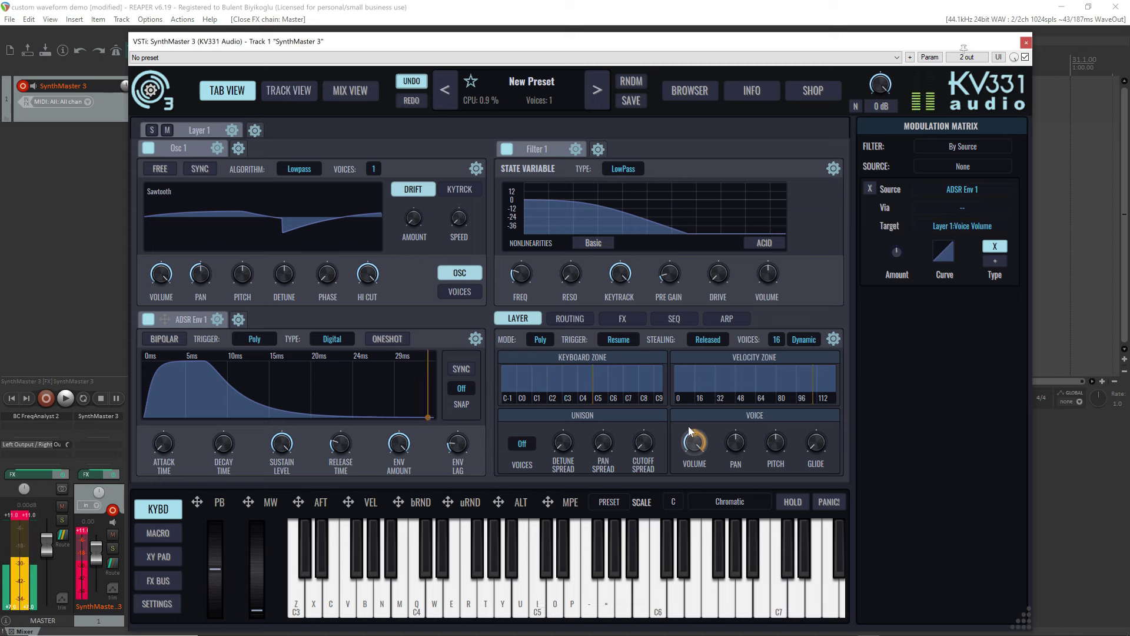
Step: Raise the modulation amount from ADSR Env 1 to Voice Volume to its maximum
{"action": "mouse_move", "coordinate": [698, 443]}
{"action": "mouse_move", "coordinate": [898, 253]}
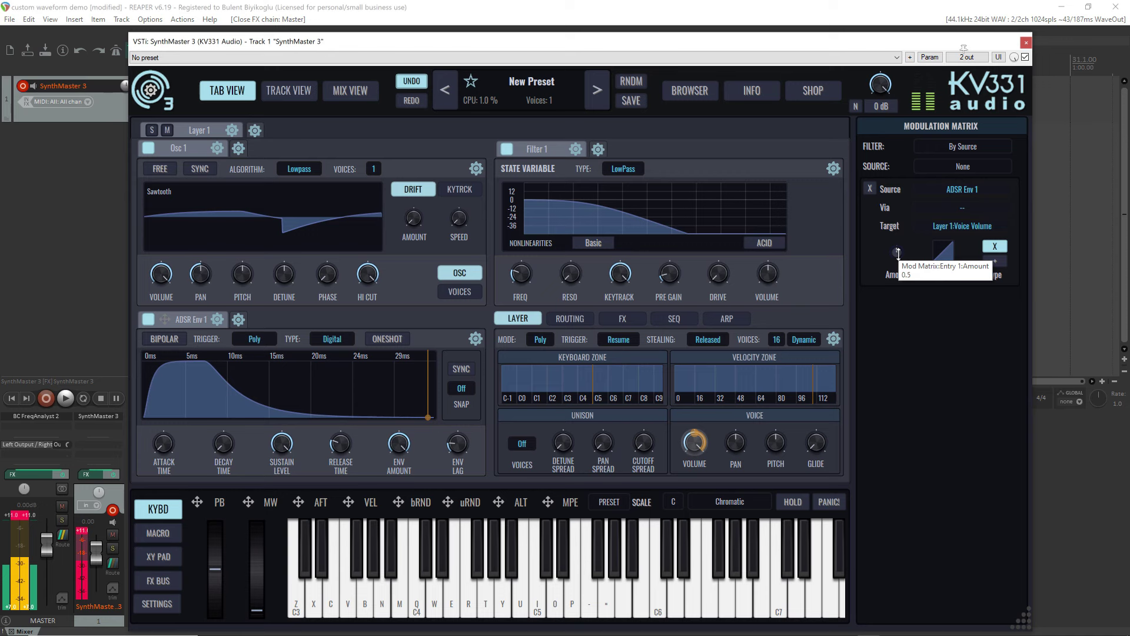
{"action": "left_click_drag", "start_coordinate": [898, 253], "coordinate": [894, 191]}
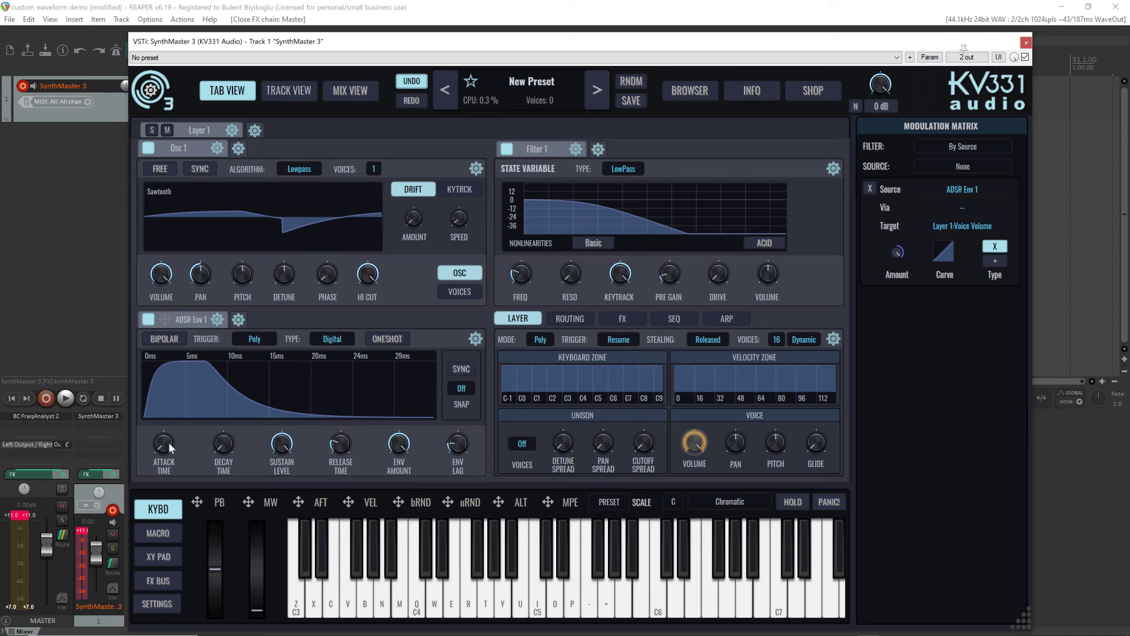
Step: Shape ADSR Env 1 with minimum attack, decay about 1.77 s, roughly half sustain and release 1.34 s, playing notes to audition it
{"action": "left_click_drag", "start_coordinate": [169, 447], "coordinate": [158, 406]}
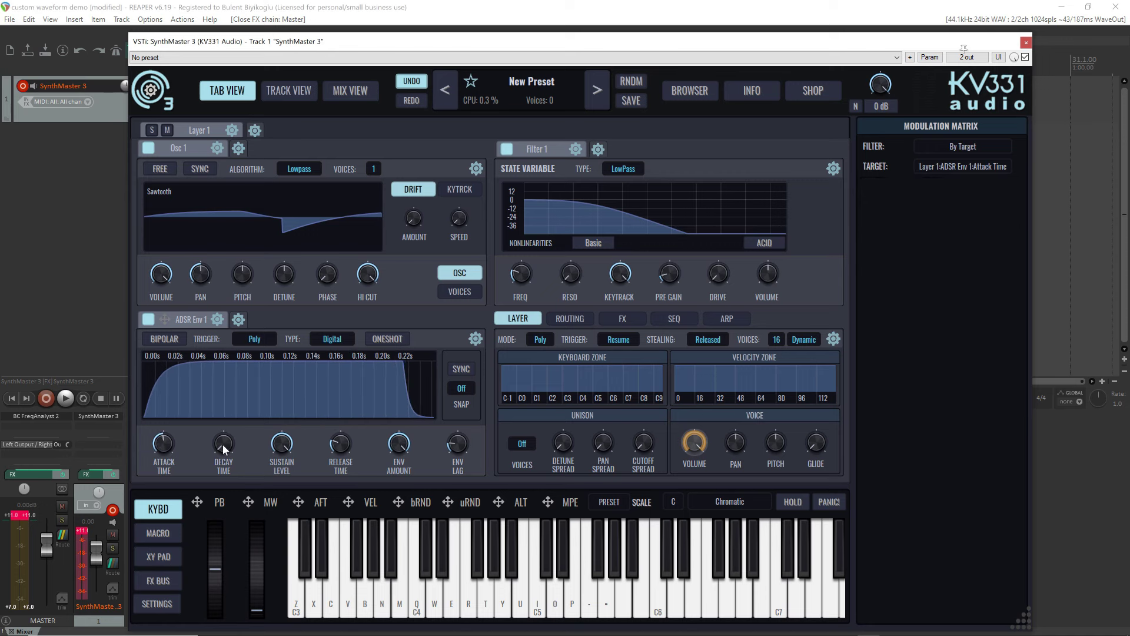
{"action": "left_click_drag", "start_coordinate": [222, 448], "coordinate": [213, 394]}
{"action": "left_click_drag", "start_coordinate": [283, 449], "coordinate": [284, 472]}
{"action": "left_click_drag", "start_coordinate": [340, 450], "coordinate": [334, 411]}
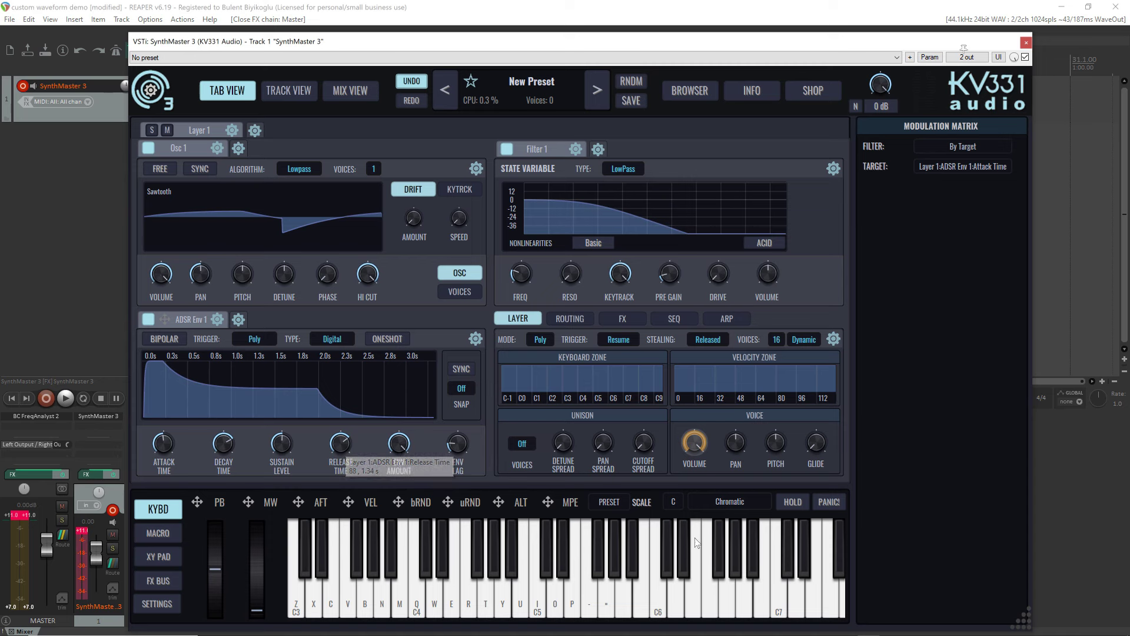
{"action": "left_click", "coordinate": [537, 611]}
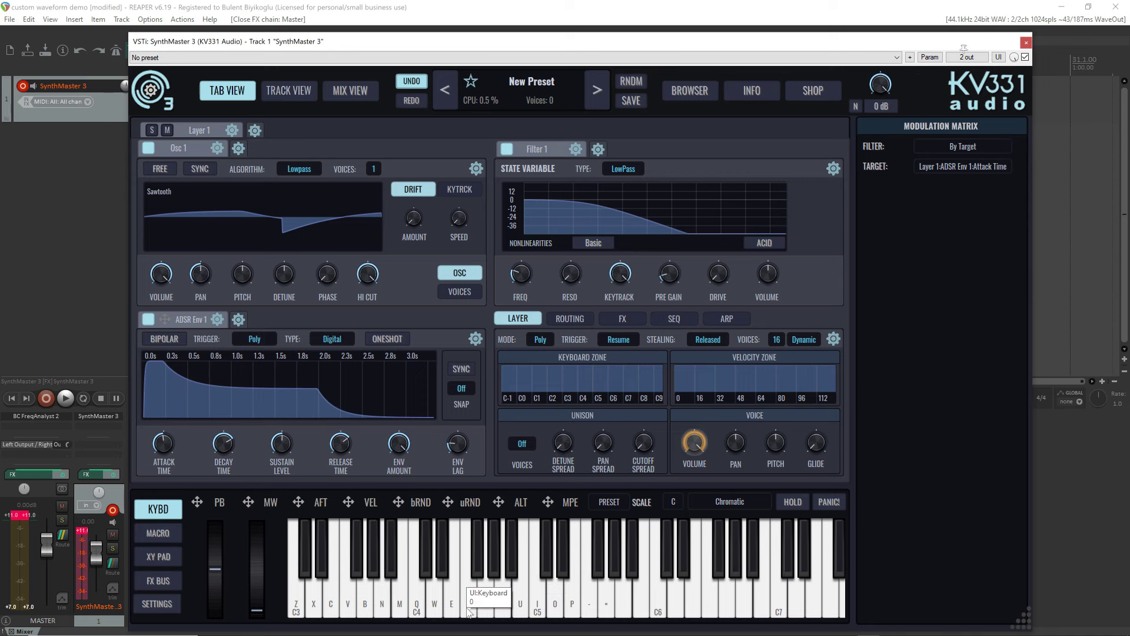
{"action": "left_click", "coordinate": [490, 602]}
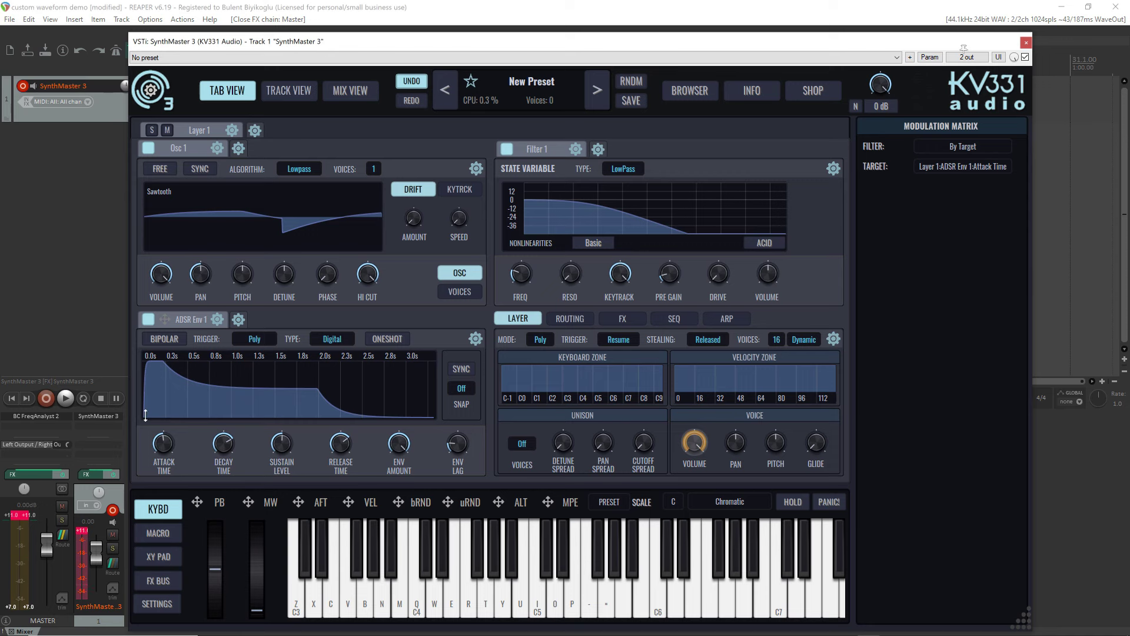
{"action": "left_click_drag", "start_coordinate": [169, 444], "coordinate": [182, 496]}
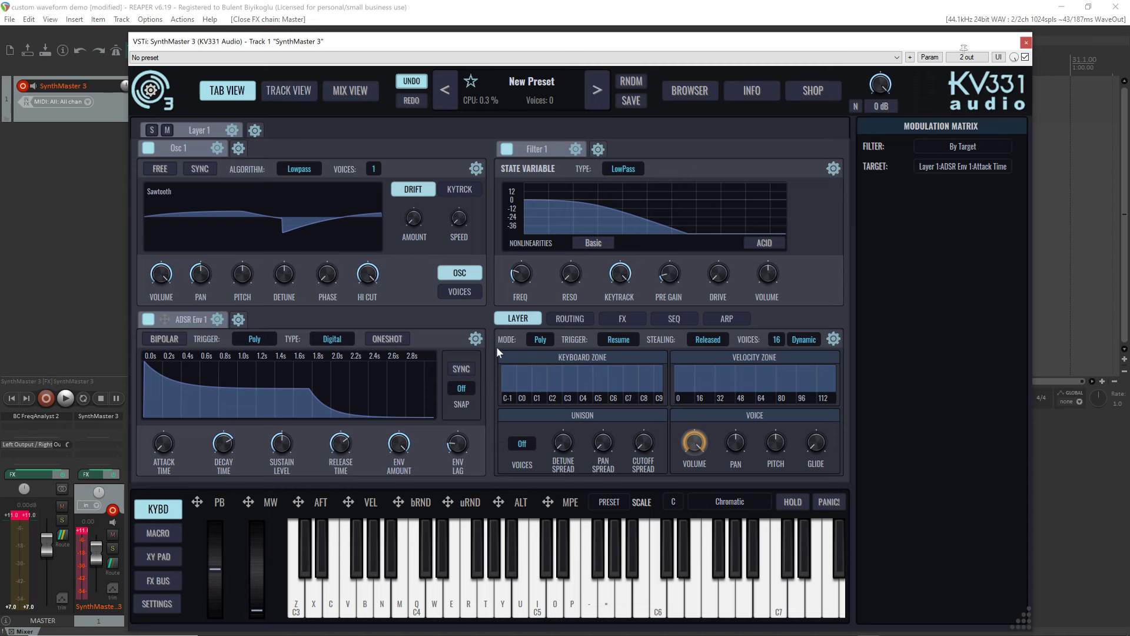
Step: Try the Fattee type on ADSR Env 1 and set the type back to Digital
{"action": "mouse_move", "coordinate": [195, 372]}
{"action": "left_click", "coordinate": [347, 338]}
{"action": "left_click", "coordinate": [333, 339]}
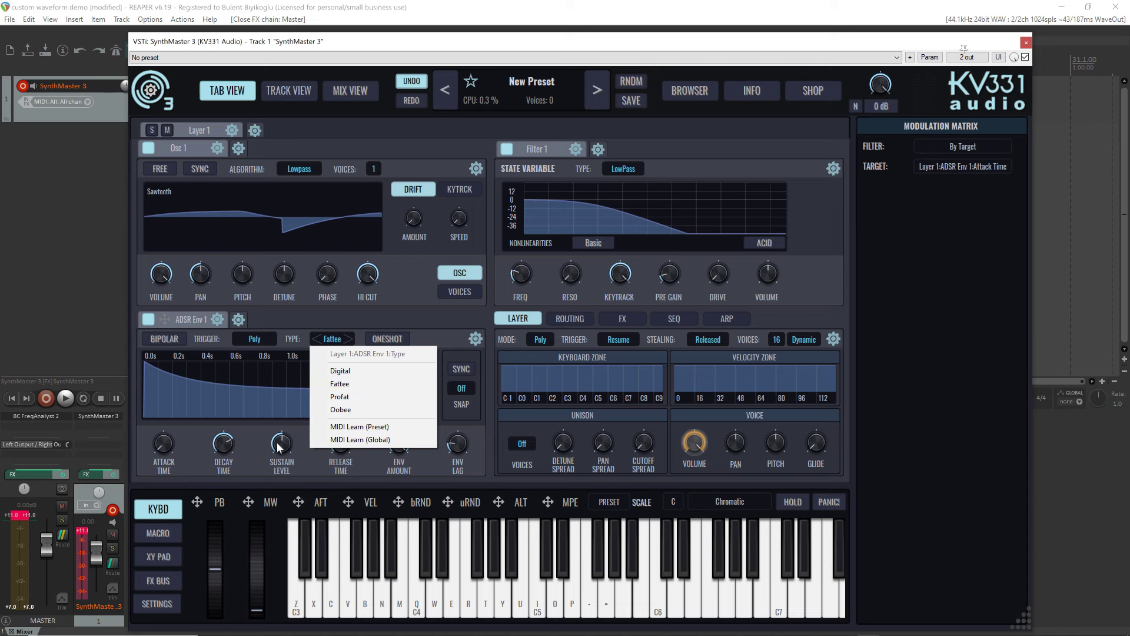
{"action": "left_click", "coordinate": [351, 372]}
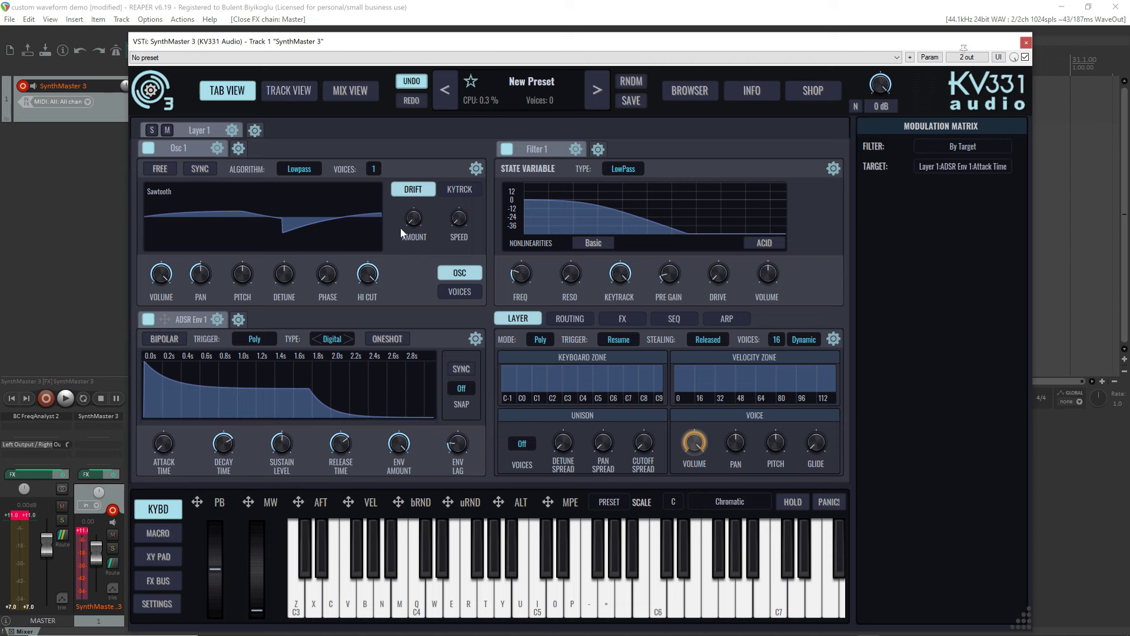
Step: Turn Filter 1 off, playing a low note before and after to compare the sound
{"action": "key", "text": "z"}
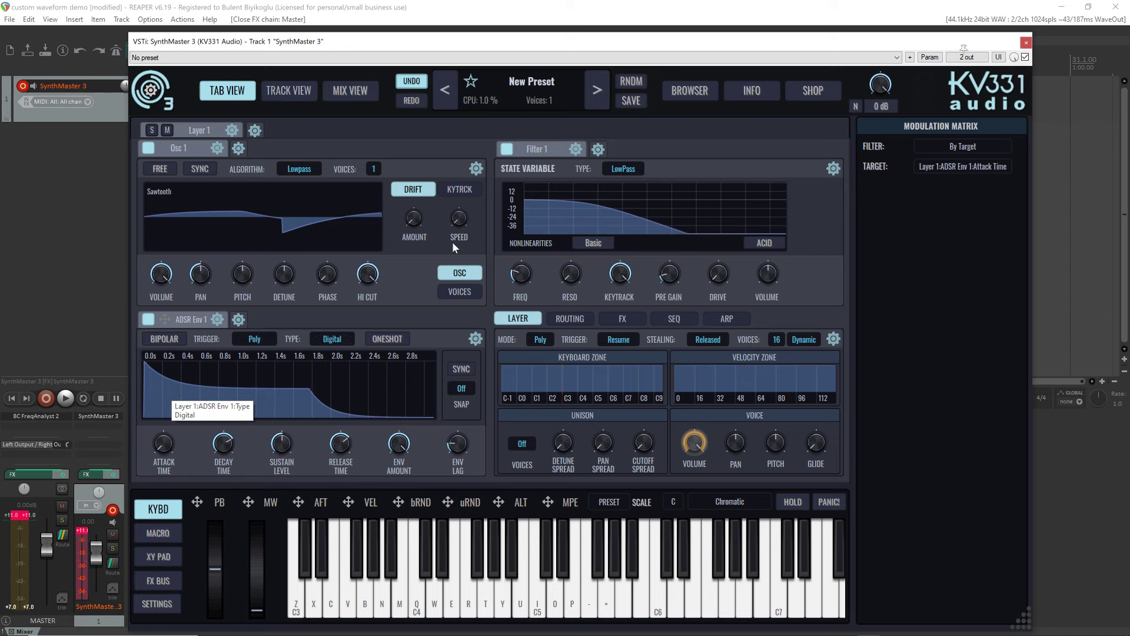
{"action": "left_click", "coordinate": [506, 149]}
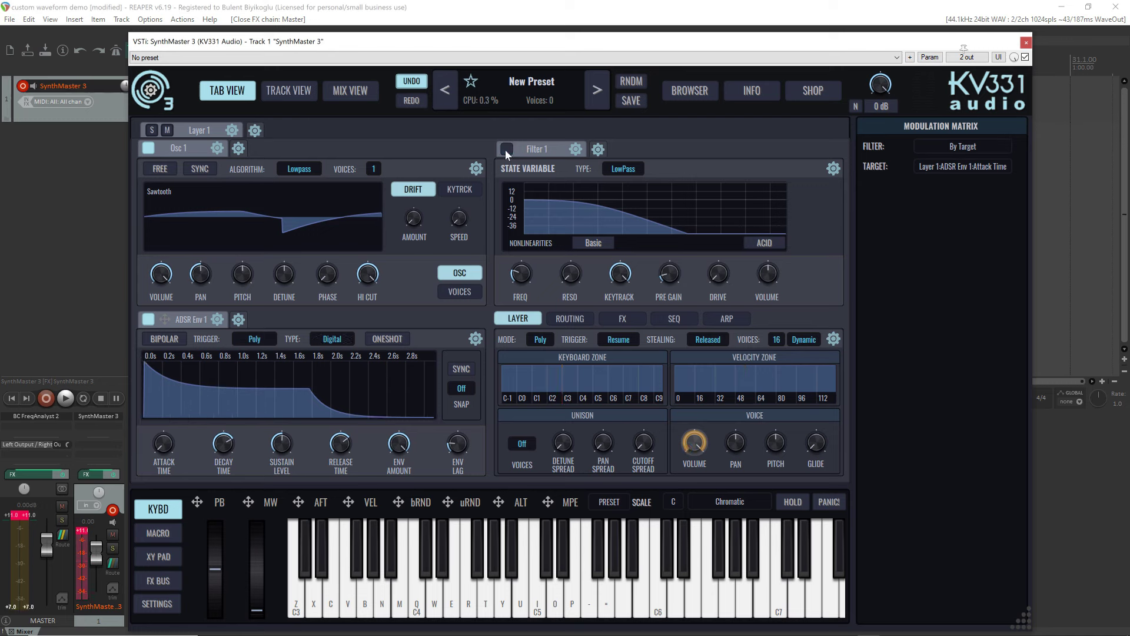
{"action": "key", "text": "z"}
Step: Check ADSR Env 1's attack time at its minimum and its decay time
{"action": "mouse_move", "coordinate": [161, 444]}
{"action": "left_mouse_down"}
{"action": "mouse_move", "coordinate": [157, 362]}
{"action": "mouse_move", "coordinate": [159, 460]}
{"action": "left_mouse_up"}
{"action": "mouse_move", "coordinate": [157, 446]}
{"action": "left_click_drag", "start_coordinate": [157, 447], "coordinate": [159, 451]}
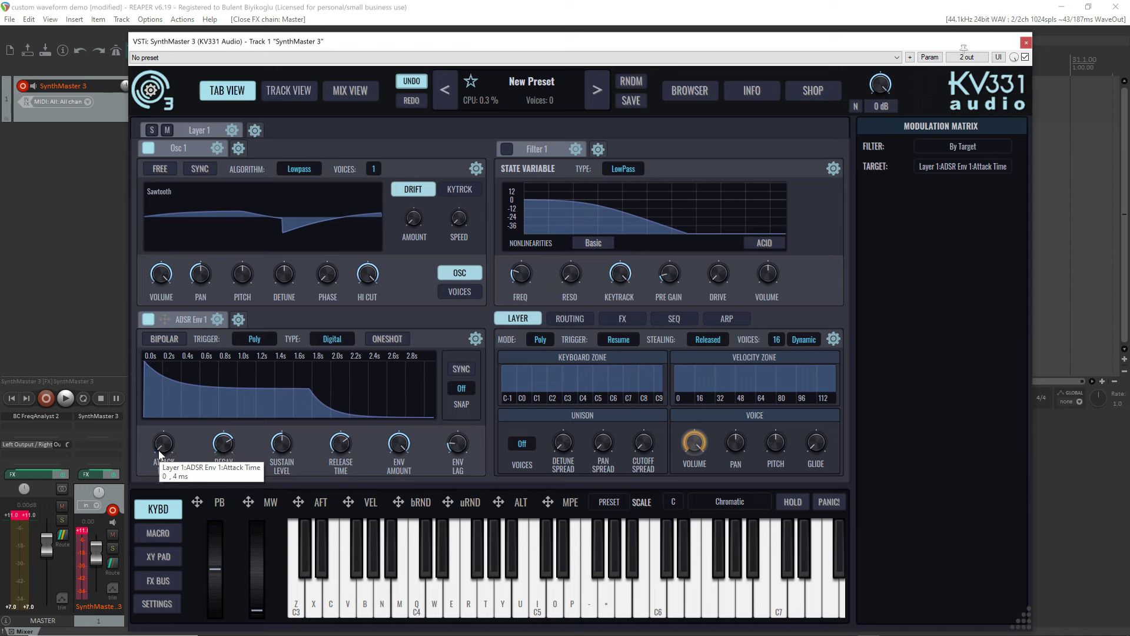
{"action": "mouse_move", "coordinate": [160, 447]}
{"action": "left_mouse_down"}
{"action": "mouse_move", "coordinate": [159, 356]}
{"action": "mouse_move", "coordinate": [155, 421]}
{"action": "mouse_move", "coordinate": [155, 399]}
{"action": "mouse_move", "coordinate": [170, 448]}
{"action": "left_mouse_up"}
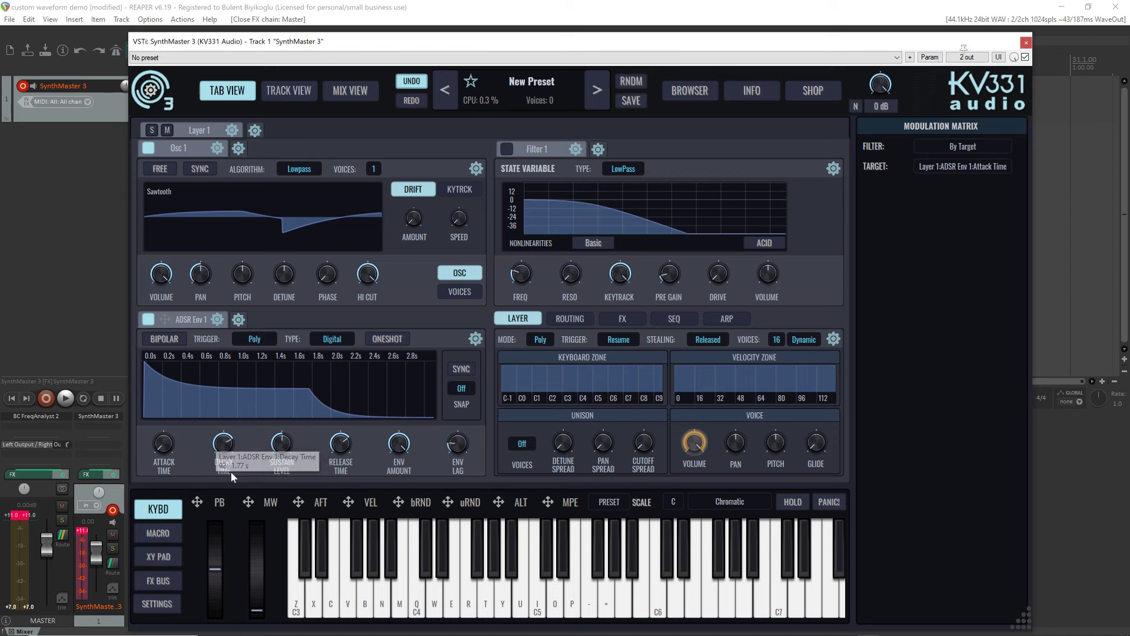
{"action": "mouse_move", "coordinate": [226, 452]}
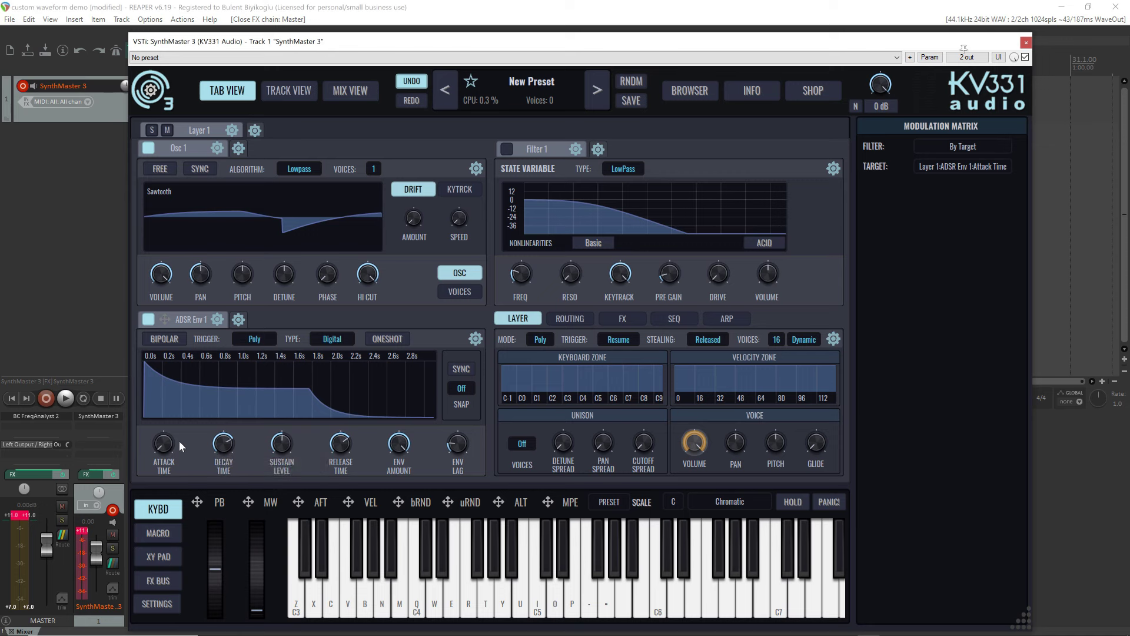
Step: Raise the attack time to about 1 s, audition an attack slope of +0.477, and straighten the attack curve to a line
{"action": "left_click_drag", "start_coordinate": [164, 441], "coordinate": [160, 394]}
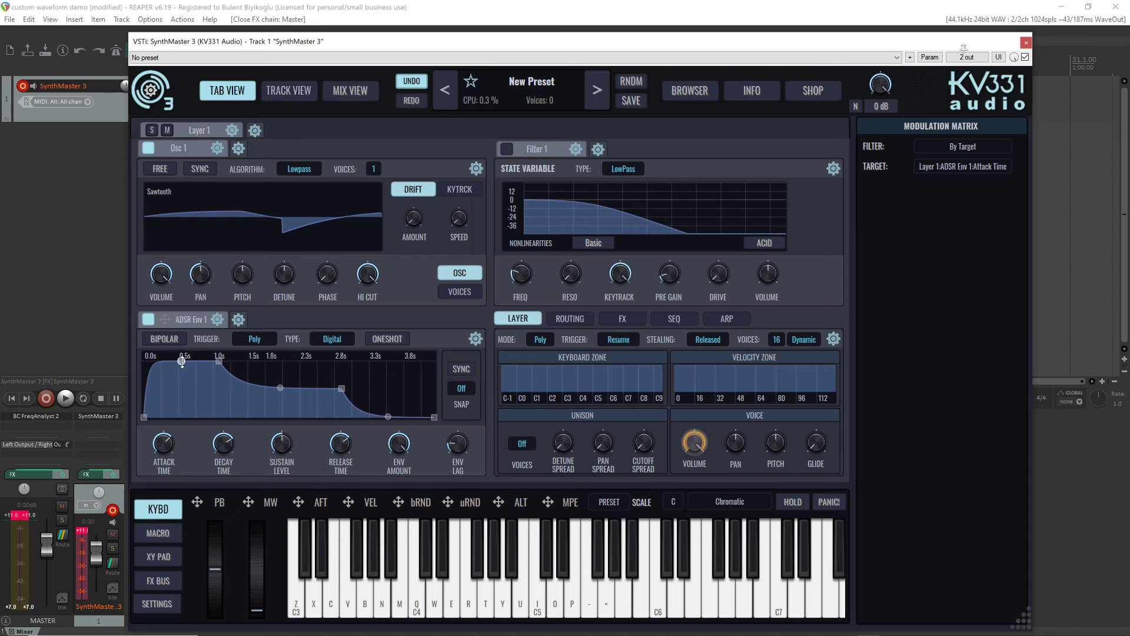
{"action": "left_click_drag", "start_coordinate": [182, 362], "coordinate": [134, 419]}
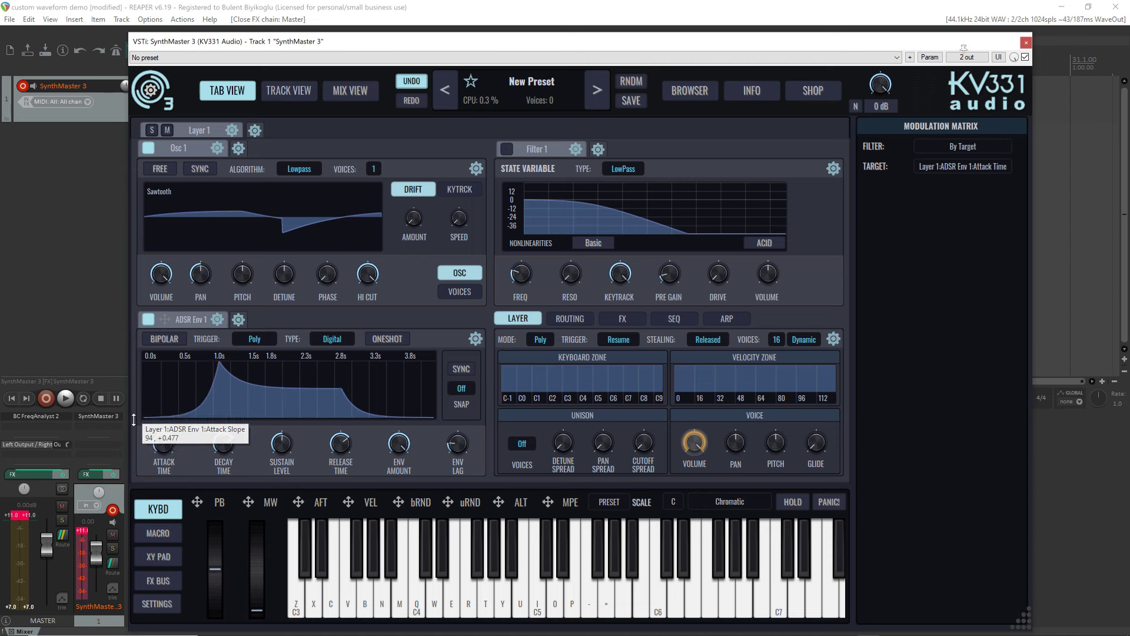
{"action": "key", "text": "z"}
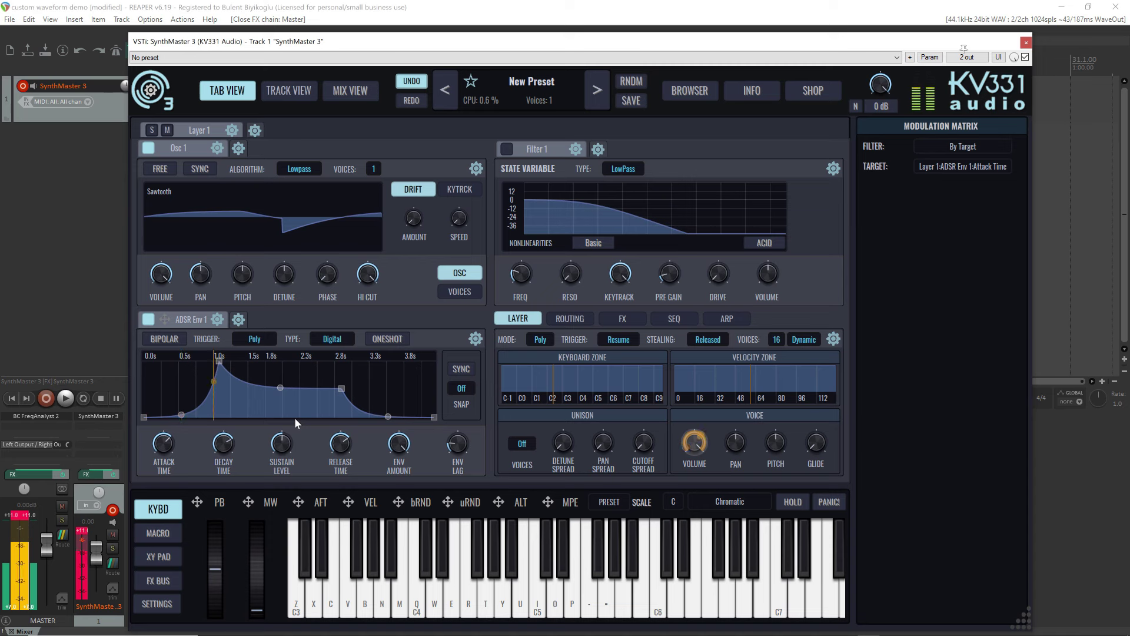
{"action": "left_click_drag", "start_coordinate": [182, 415], "coordinate": [180, 399]}
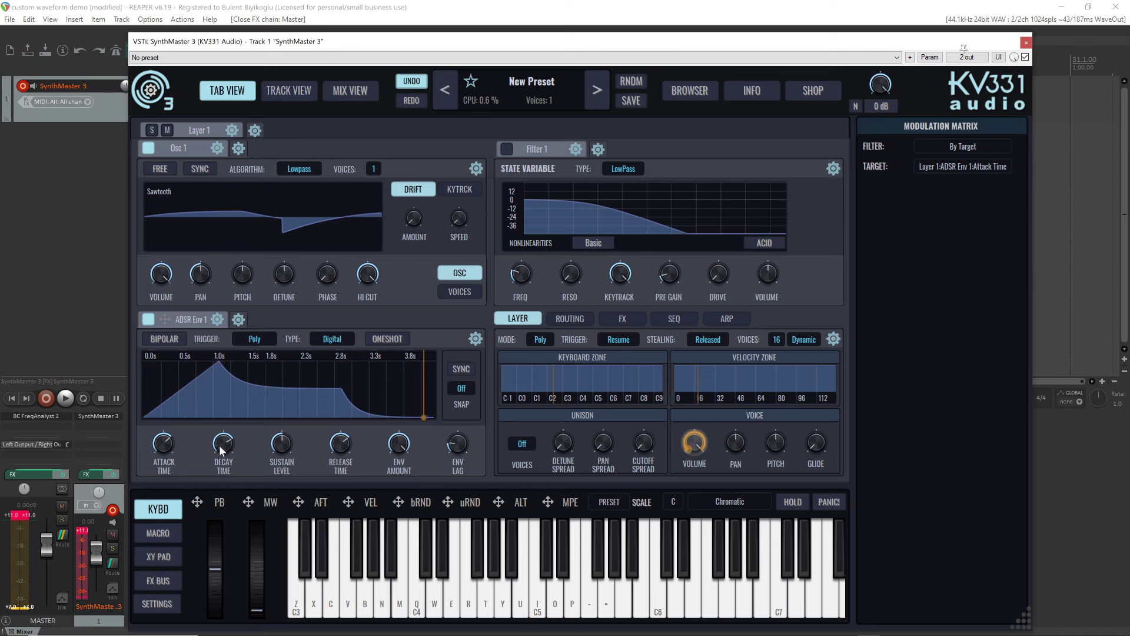
Step: Lengthen the ADSR Env 1 attack to about 1.7 s, lower the sustain level slightly and shorten the decay time
{"action": "left_click_drag", "start_coordinate": [219, 445], "coordinate": [162, 439]}
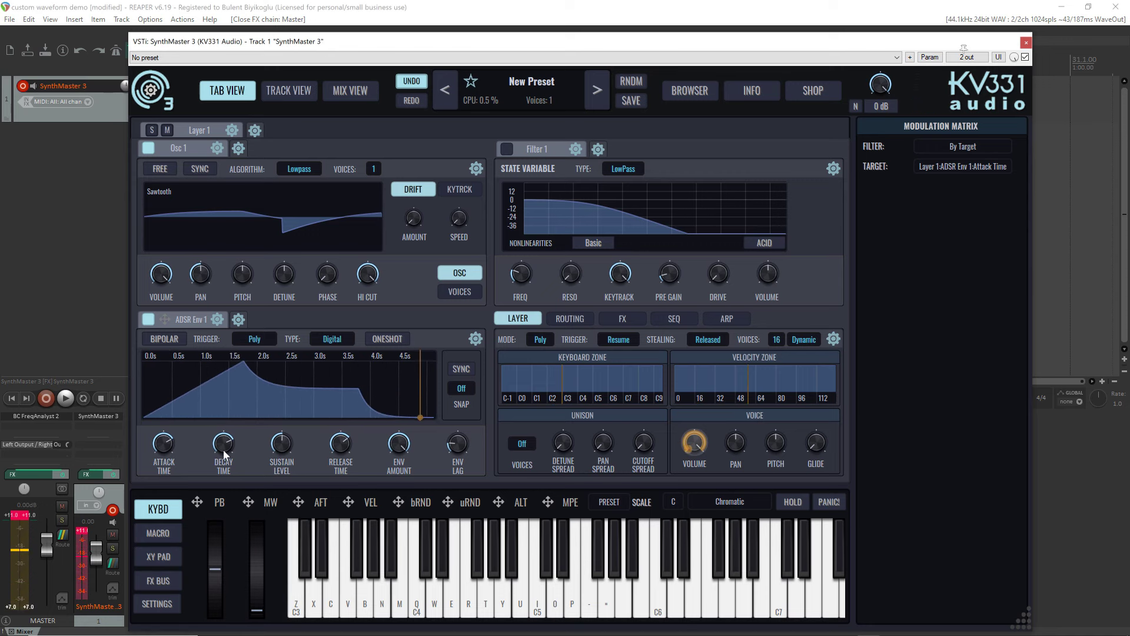
{"action": "left_click_drag", "start_coordinate": [278, 446], "coordinate": [281, 451]}
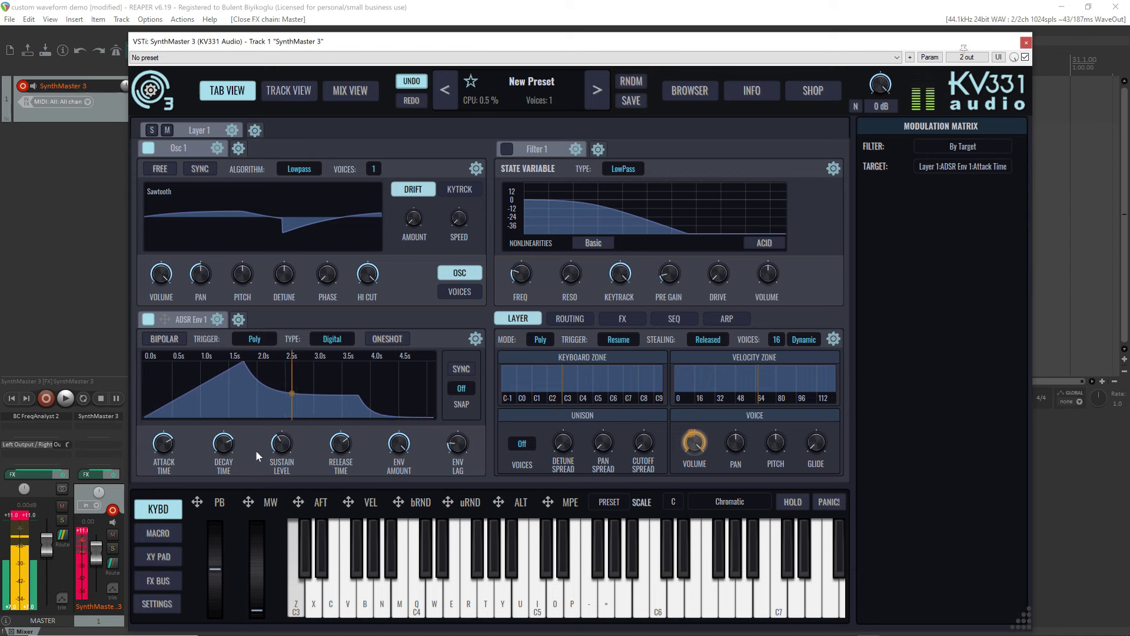
{"action": "left_click_drag", "start_coordinate": [226, 447], "coordinate": [233, 463]}
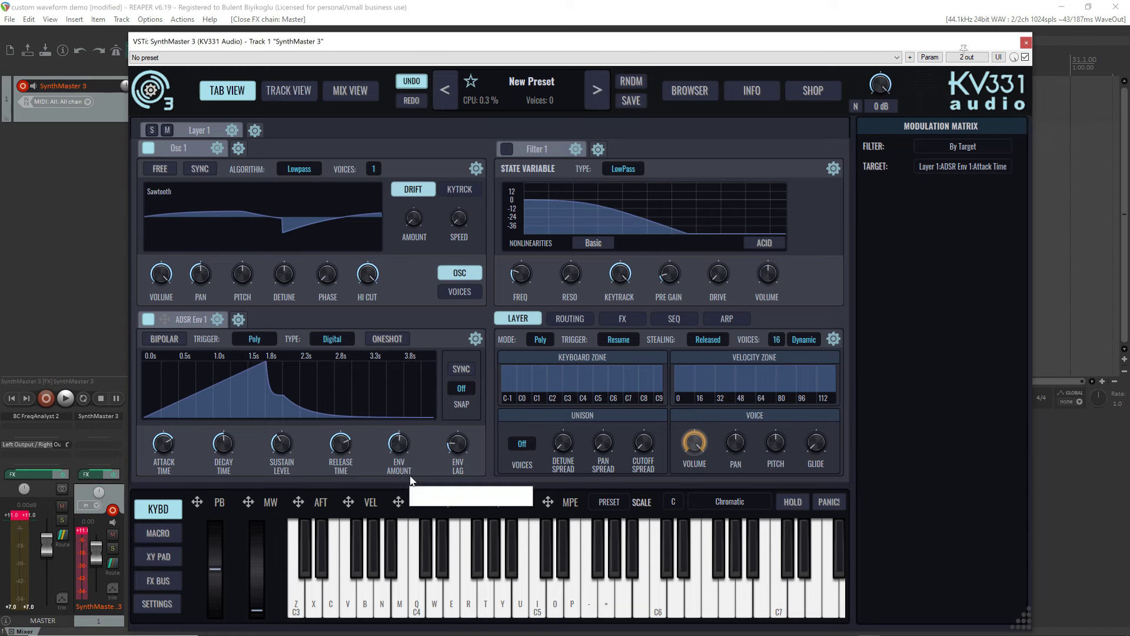
Step: Lower ADSR Env 1's envelope amount to 0.512 and further to a small fraction, replaying notes to compare the loudness
{"action": "left_click_drag", "start_coordinate": [411, 478], "coordinate": [410, 475]}
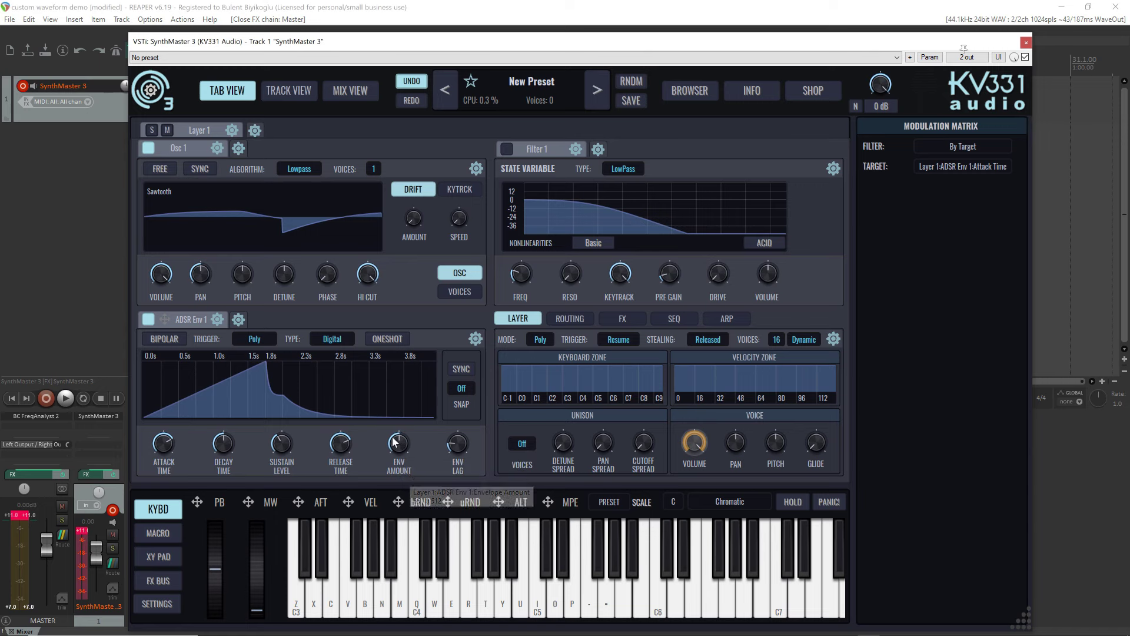
{"action": "mouse_move", "coordinate": [204, 382]}
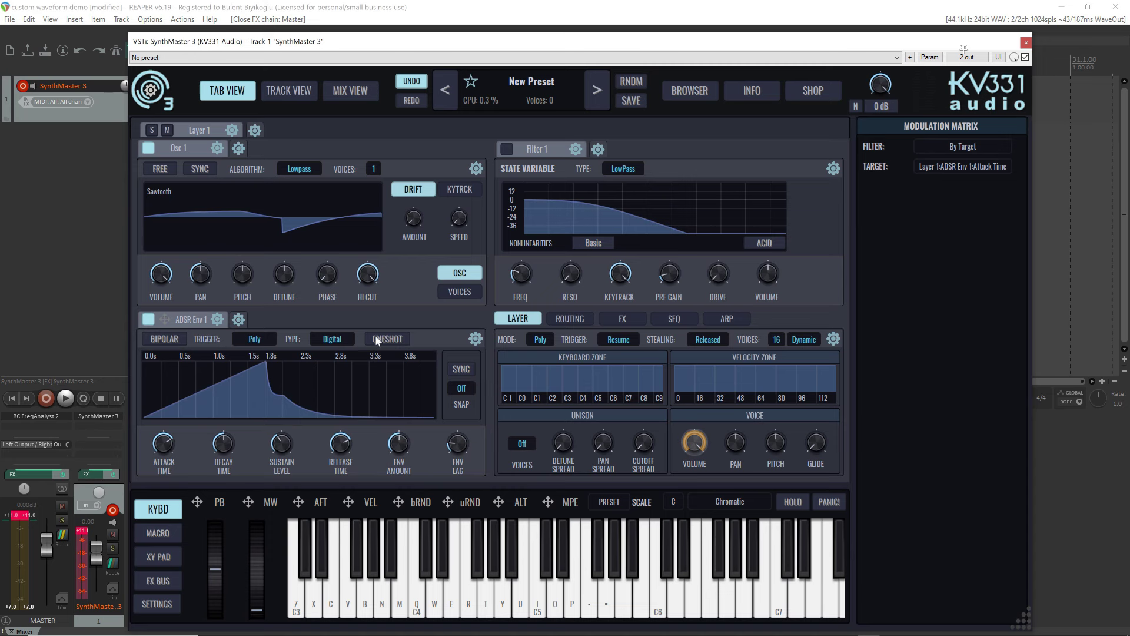
{"action": "key", "text": "z"}
{"action": "mouse_move", "coordinate": [397, 447]}
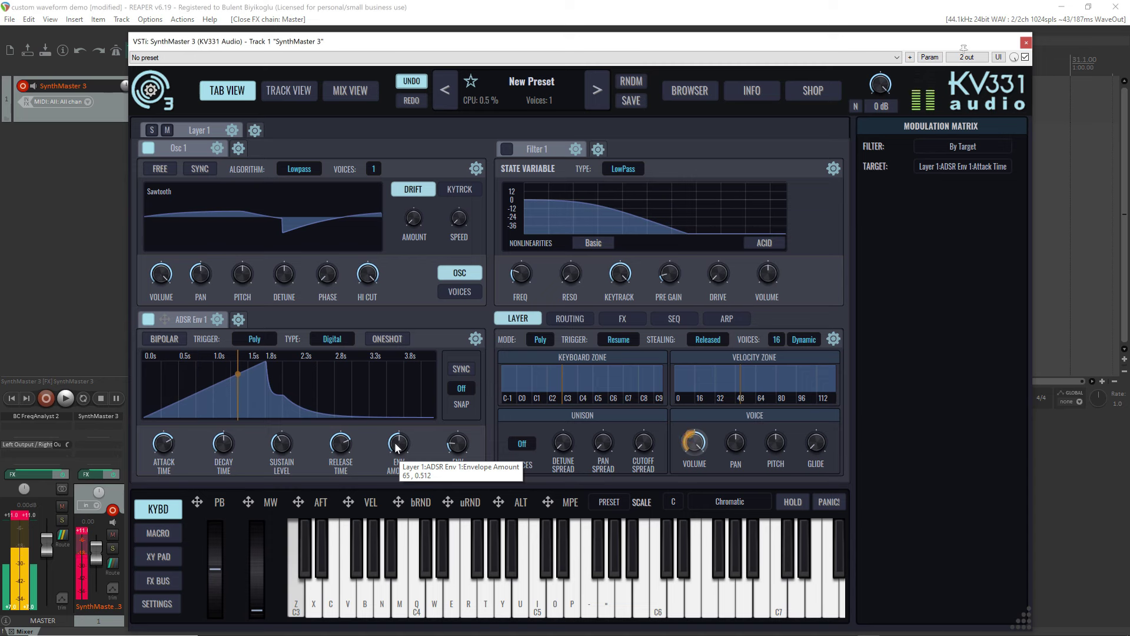
{"action": "left_click_drag", "start_coordinate": [397, 447], "coordinate": [406, 463]}
{"action": "key", "text": "z"}
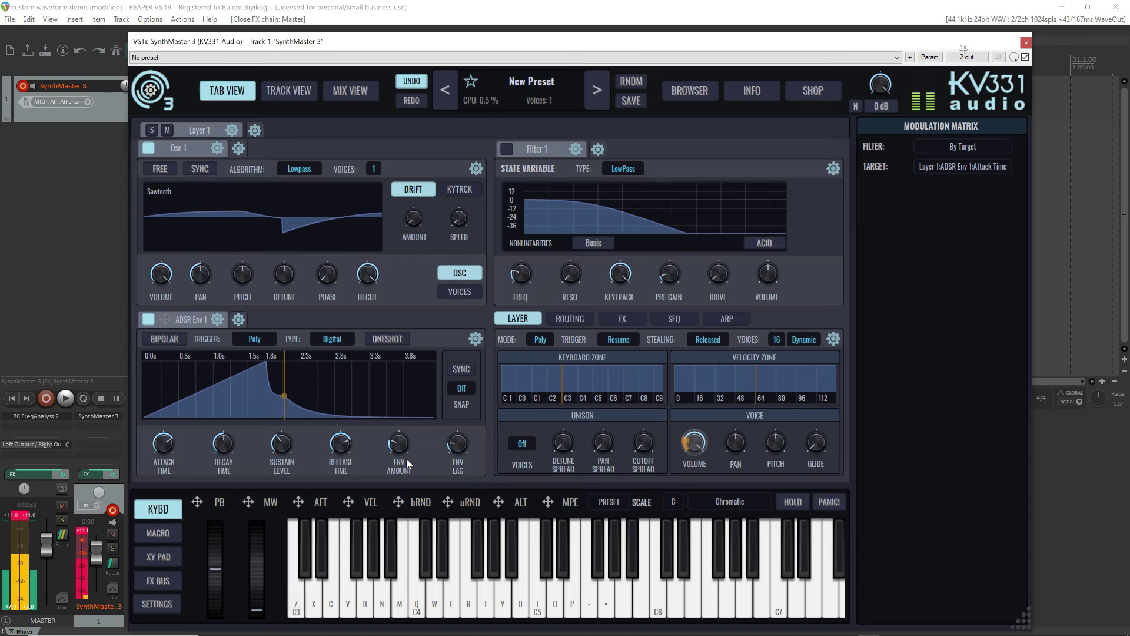
{"action": "key", "text": "z"}
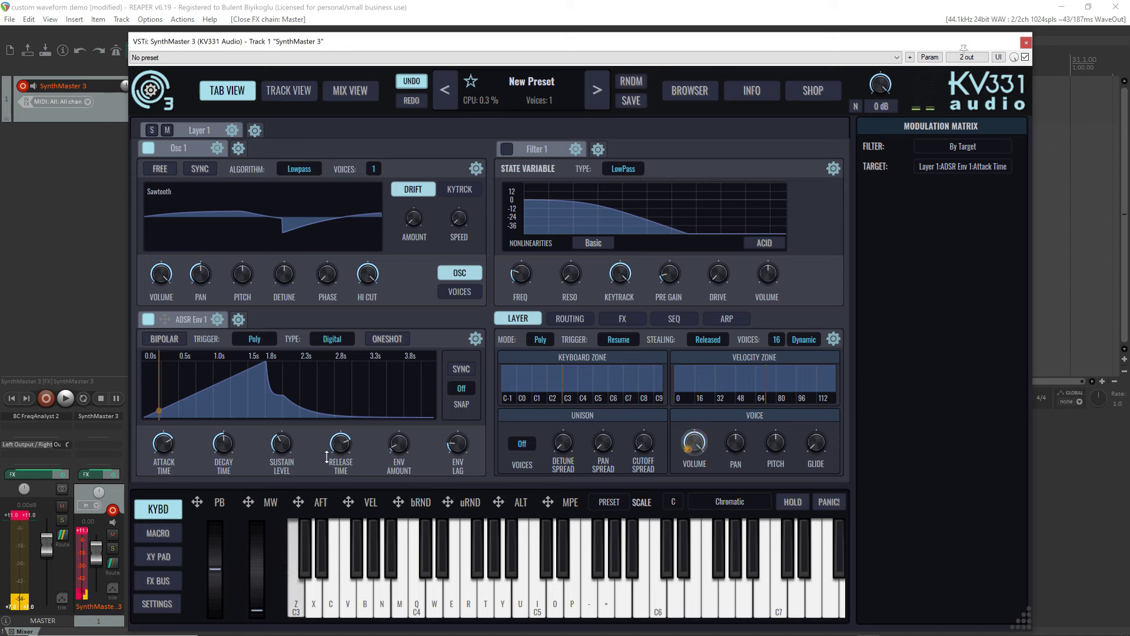
{"action": "key", "text": "z"}
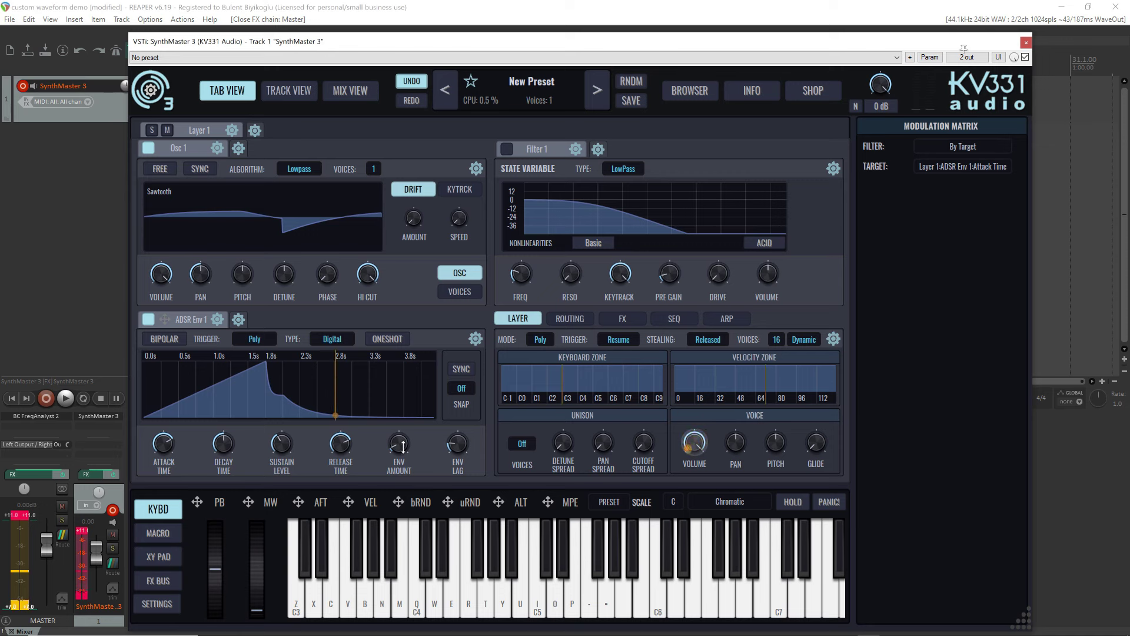
Step: Return ADSR Env 1's envelope amount to full and raise its envelope lag, replaying notes to hear the smoothing
{"action": "key", "text": "z"}
{"action": "key", "text": "z"}
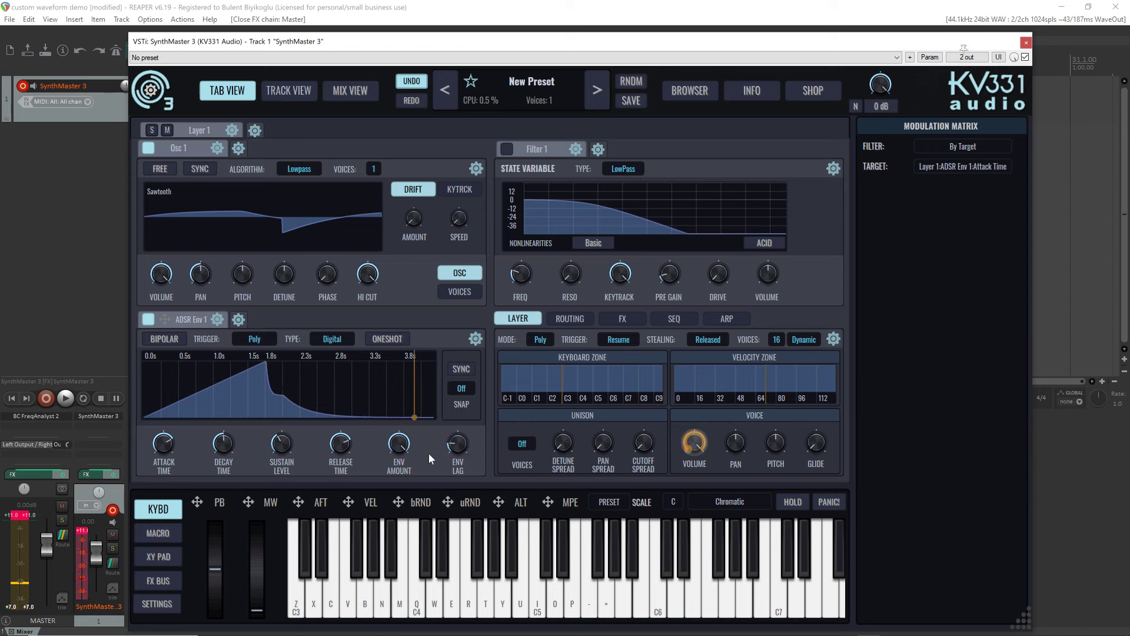
{"action": "mouse_move", "coordinate": [463, 451]}
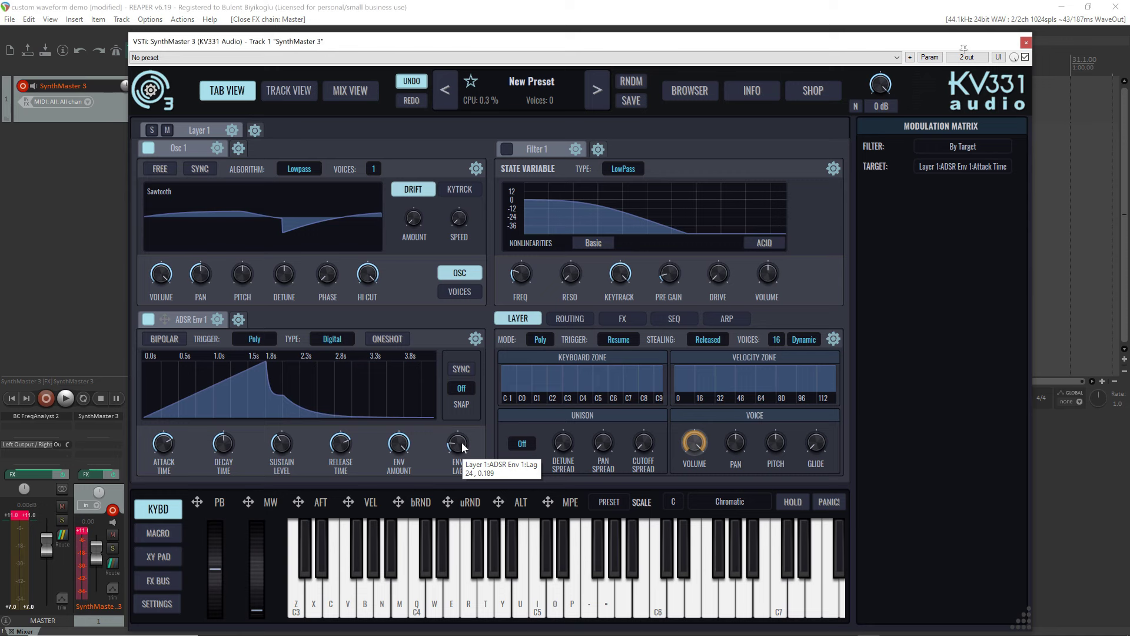
{"action": "left_click_drag", "start_coordinate": [463, 447], "coordinate": [447, 418]}
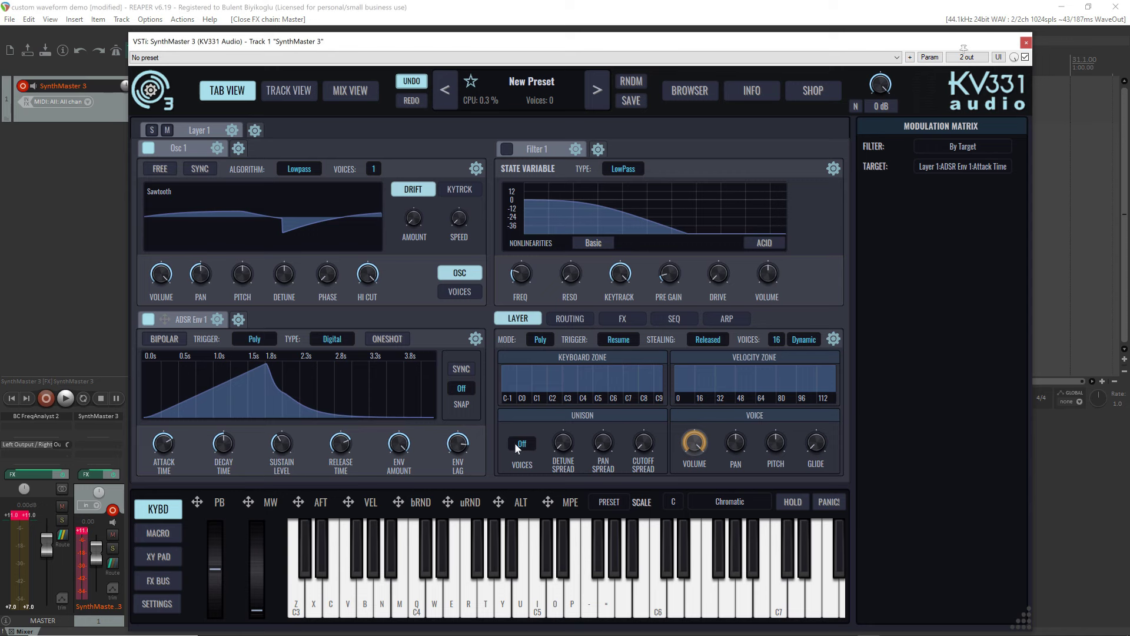
{"action": "key", "text": "z"}
Step: Turn on tempo sync for ADSR Env 1 and shorten its attack time to about 331 ms
{"action": "left_click", "coordinate": [462, 371]}
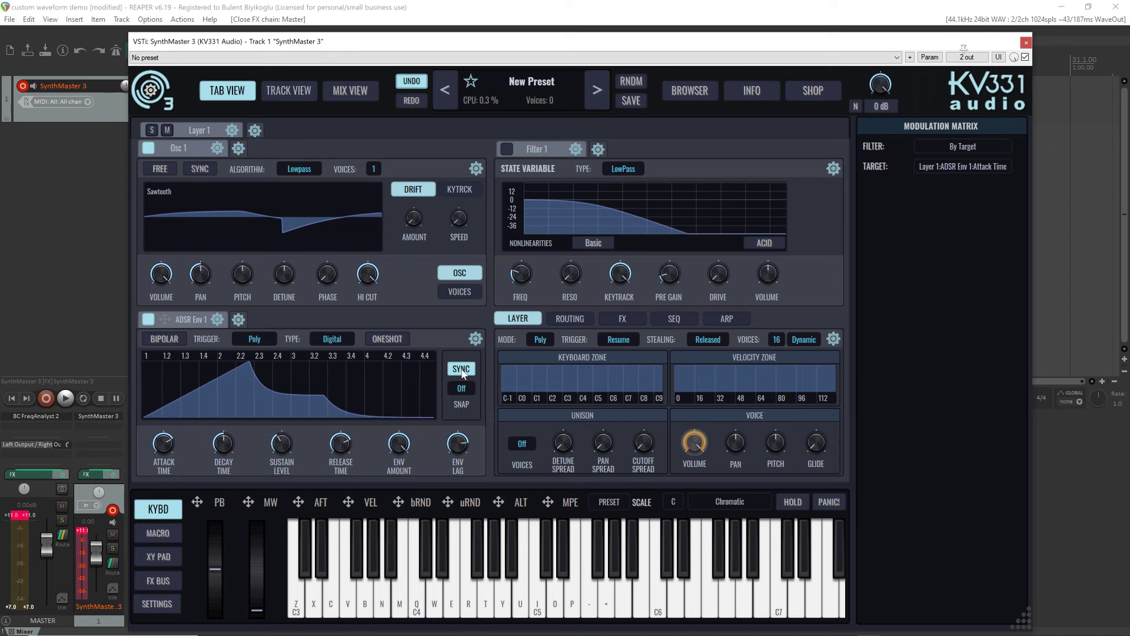
{"action": "mouse_move", "coordinate": [235, 374]}
{"action": "mouse_move", "coordinate": [247, 362]}
{"action": "left_mouse_down"}
{"action": "mouse_move", "coordinate": [157, 373]}
{"action": "mouse_move", "coordinate": [177, 353]}
{"action": "mouse_move", "coordinate": [230, 360]}
{"action": "left_mouse_up"}
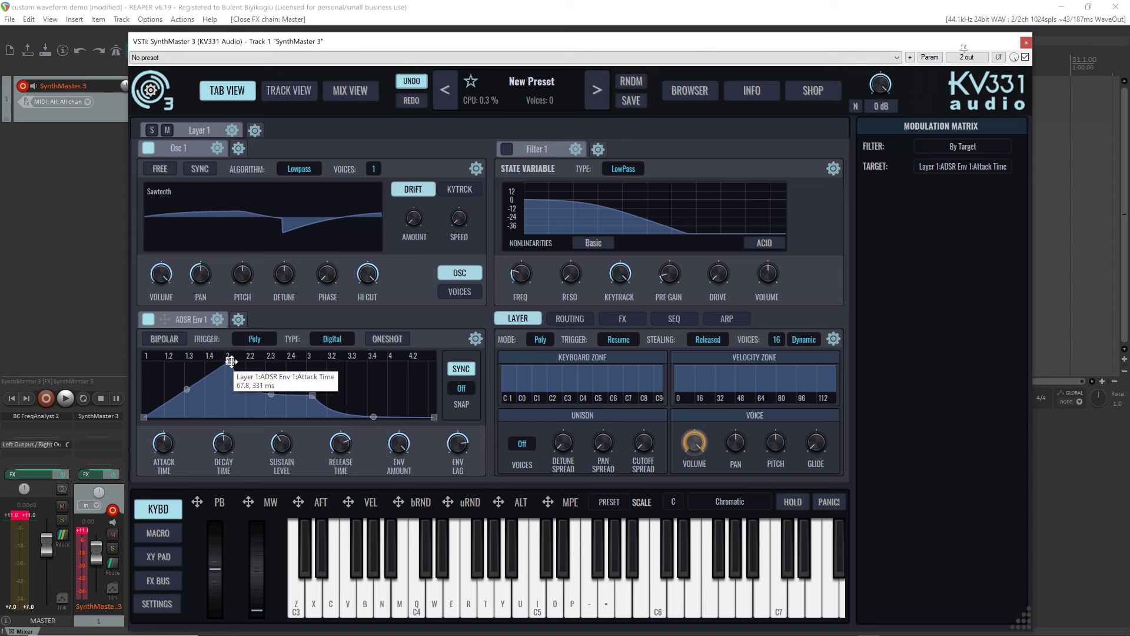
Step: Set ADSR Env 1's tempo snap to 1/4, adjust the attack, decay and release points on the beat grid, and audition a note
{"action": "left_click", "coordinate": [462, 388]}
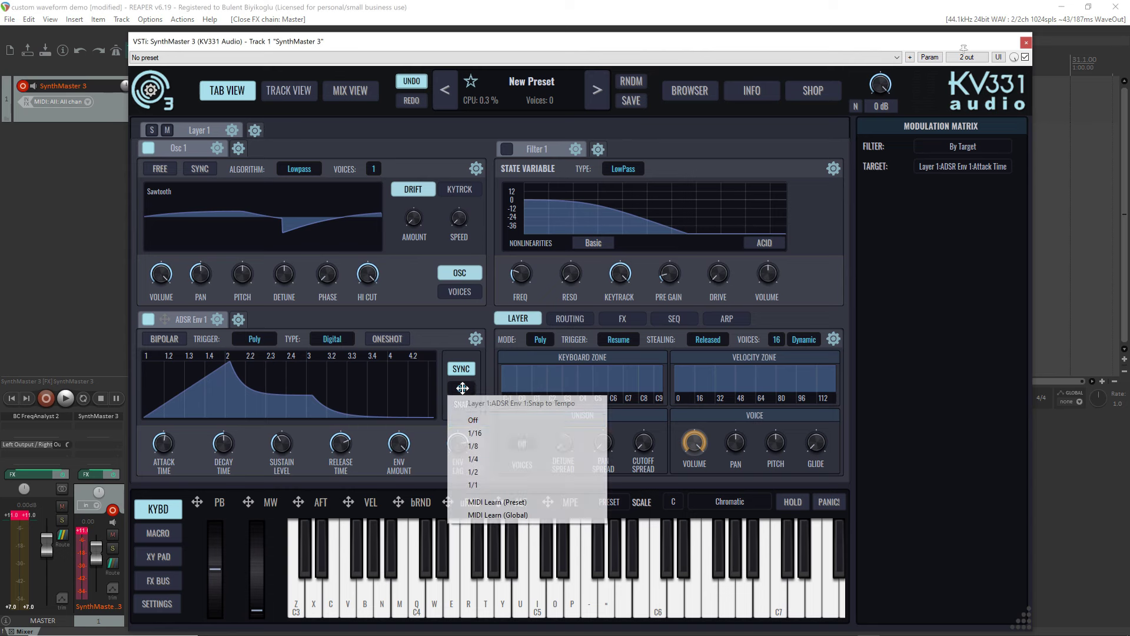
{"action": "left_click", "coordinate": [526, 458]}
{"action": "left_click_drag", "start_coordinate": [223, 365], "coordinate": [141, 413]}
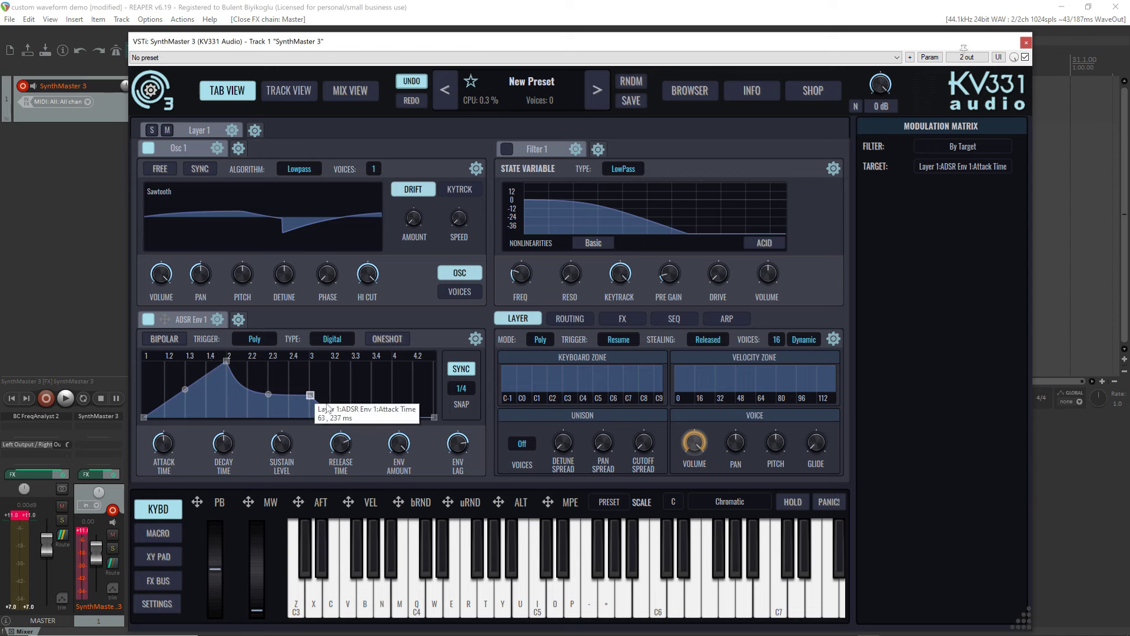
{"action": "left_click_drag", "start_coordinate": [311, 395], "coordinate": [259, 393]}
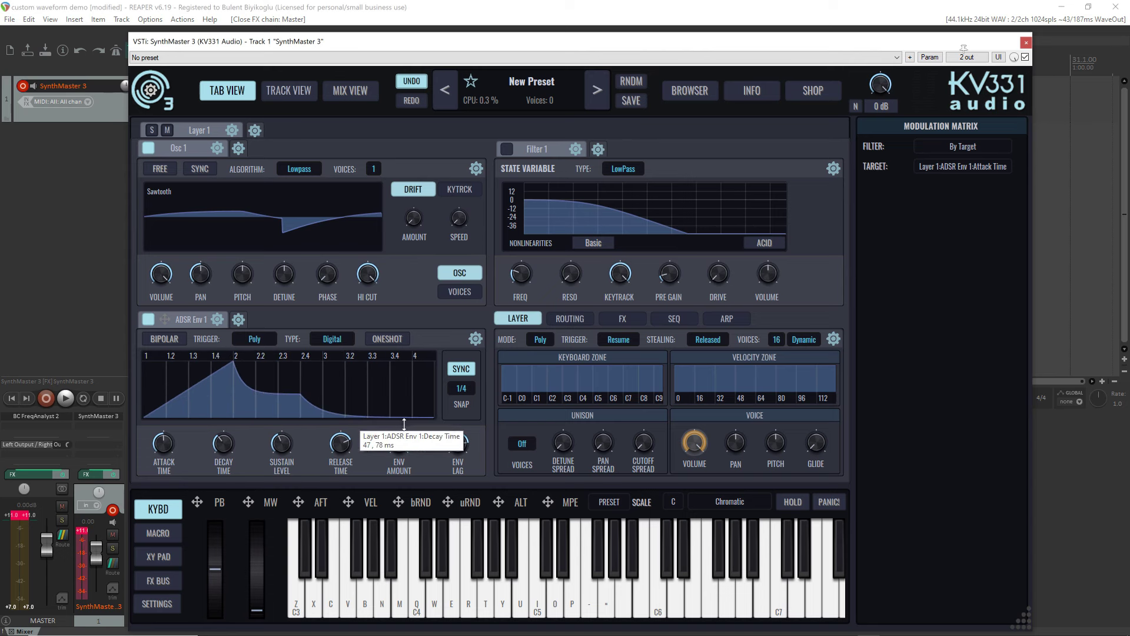
{"action": "left_click_drag", "start_coordinate": [436, 418], "coordinate": [376, 434]}
{"action": "key", "text": "z"}
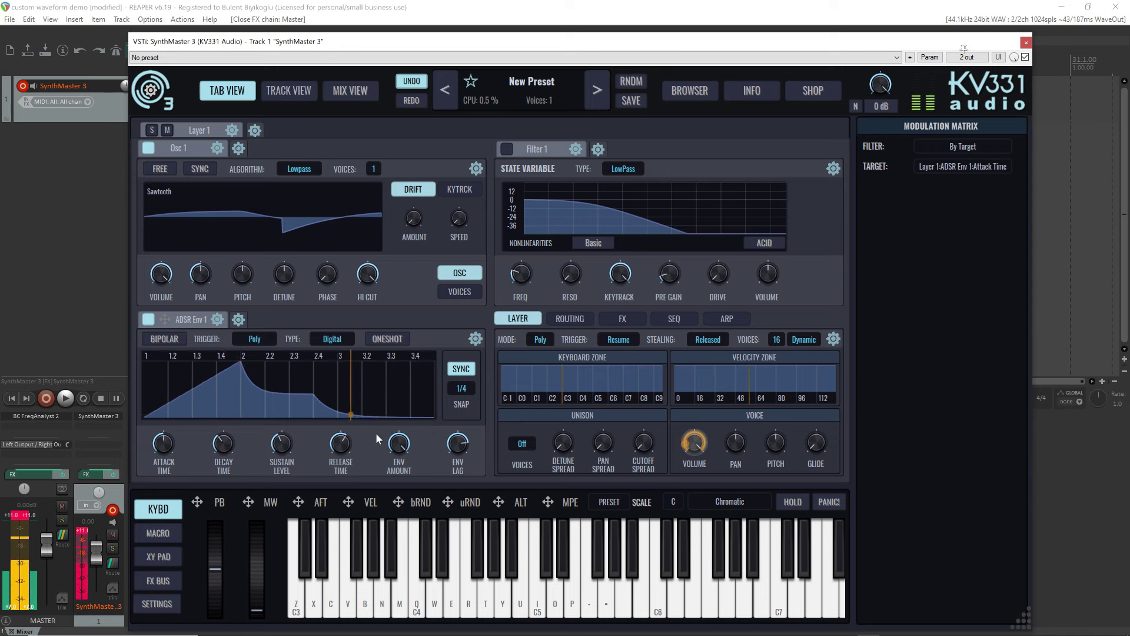
{"action": "key", "text": "z"}
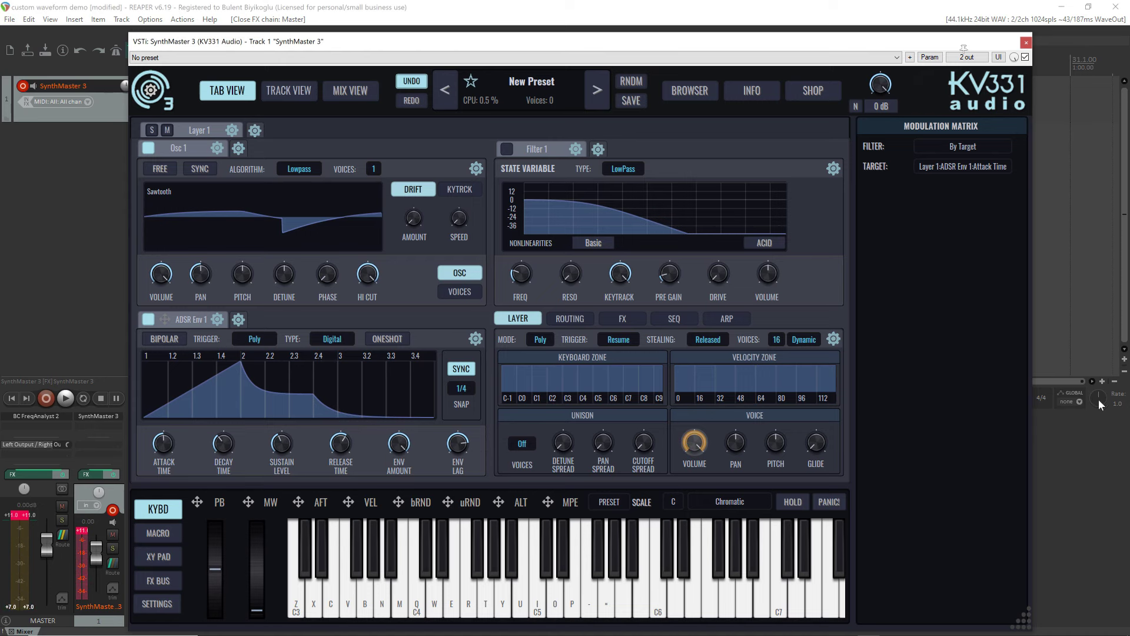
Step: Set the REAPER project tempo to 240 BPM and replay a note to hear the synced envelope run faster
{"action": "left_click_drag", "start_coordinate": [799, 41], "coordinate": [670, 41]}
{"action": "double_click", "coordinate": [1025, 407]}
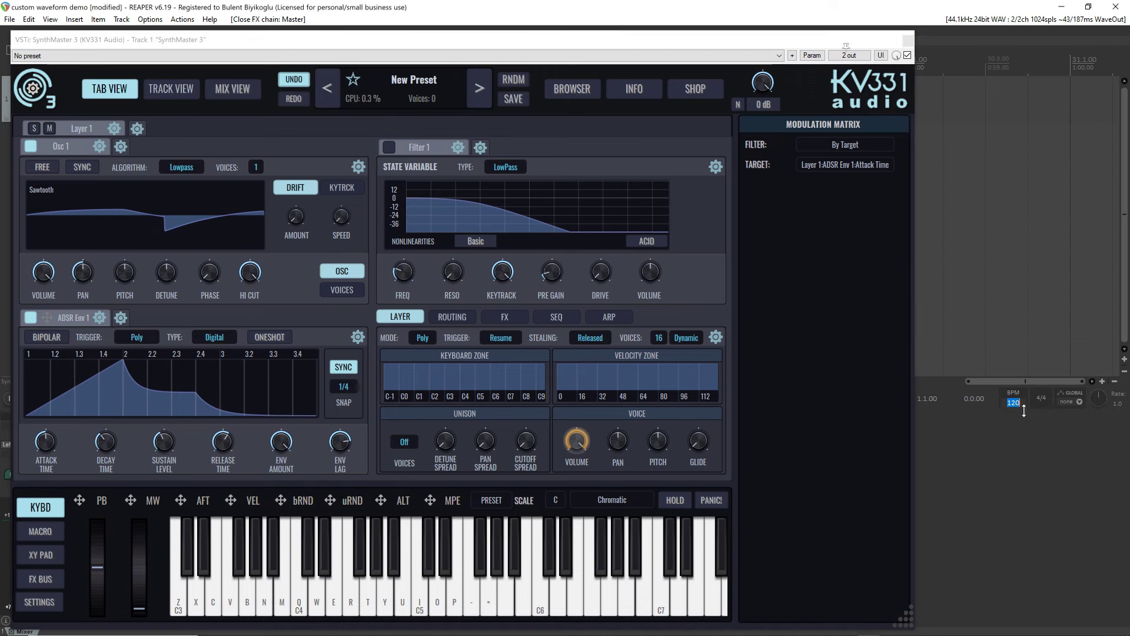
{"action": "type", "text": "240"}
{"action": "key", "text": "Return"}
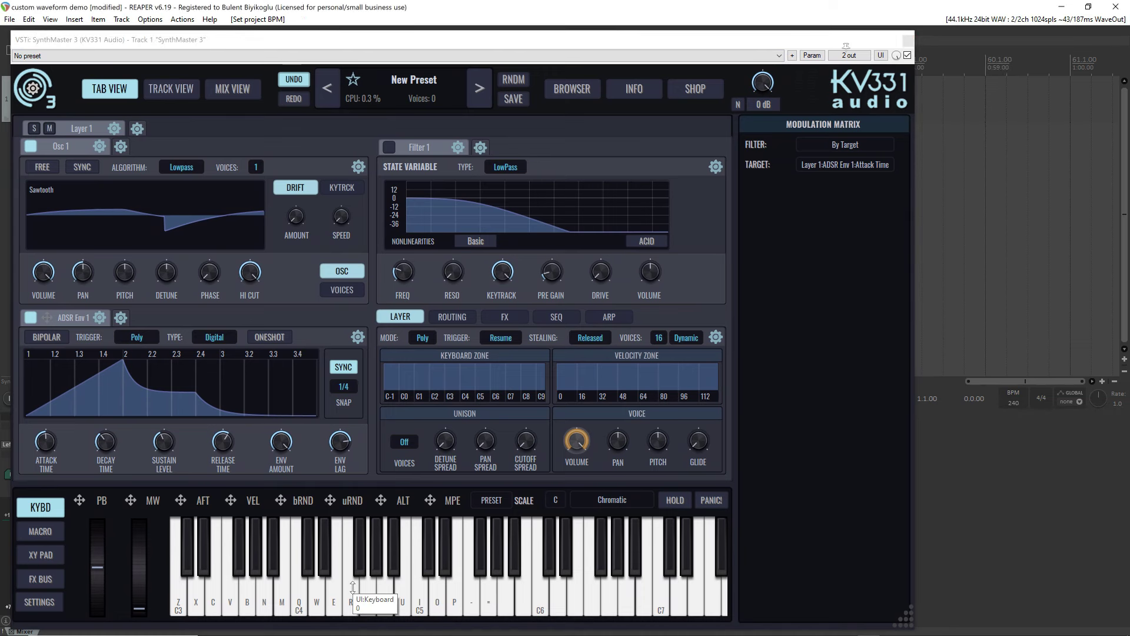
{"action": "key", "text": "z"}
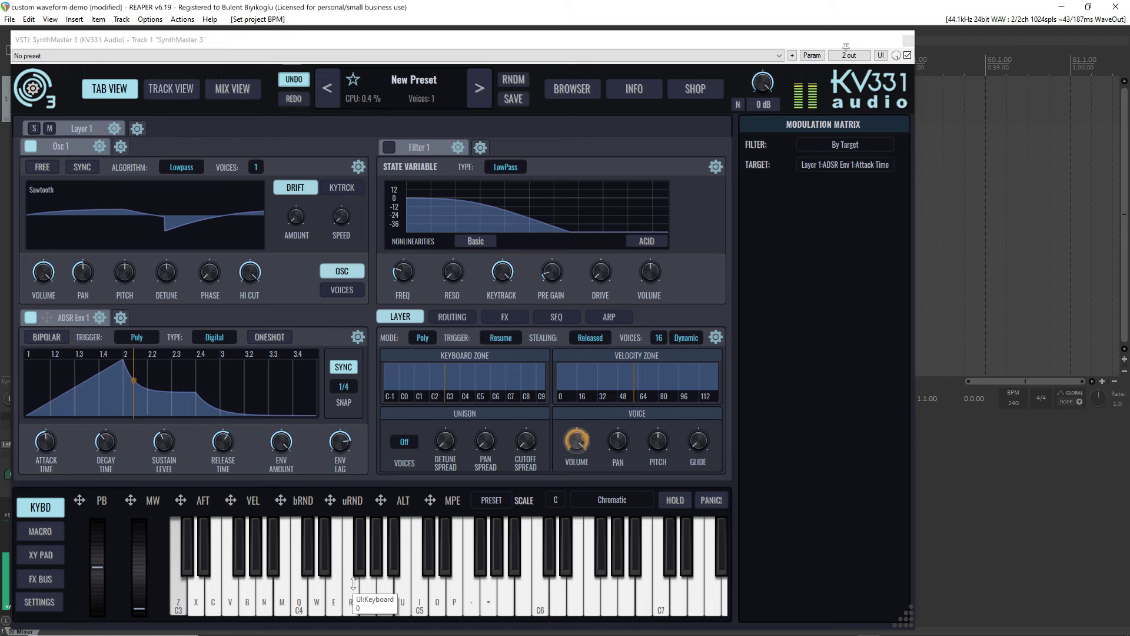
{"action": "key", "text": "z"}
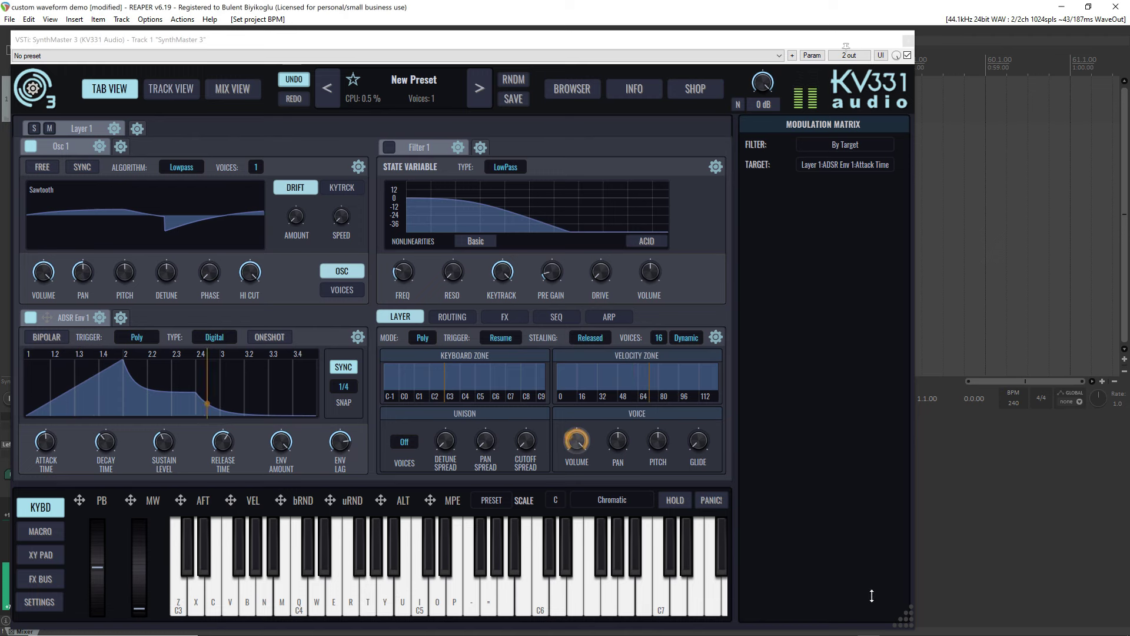
Step: Return the project tempo to 120 BPM and replay the note
{"action": "left_click", "coordinate": [1014, 403]}
{"action": "type", "text": "12"}
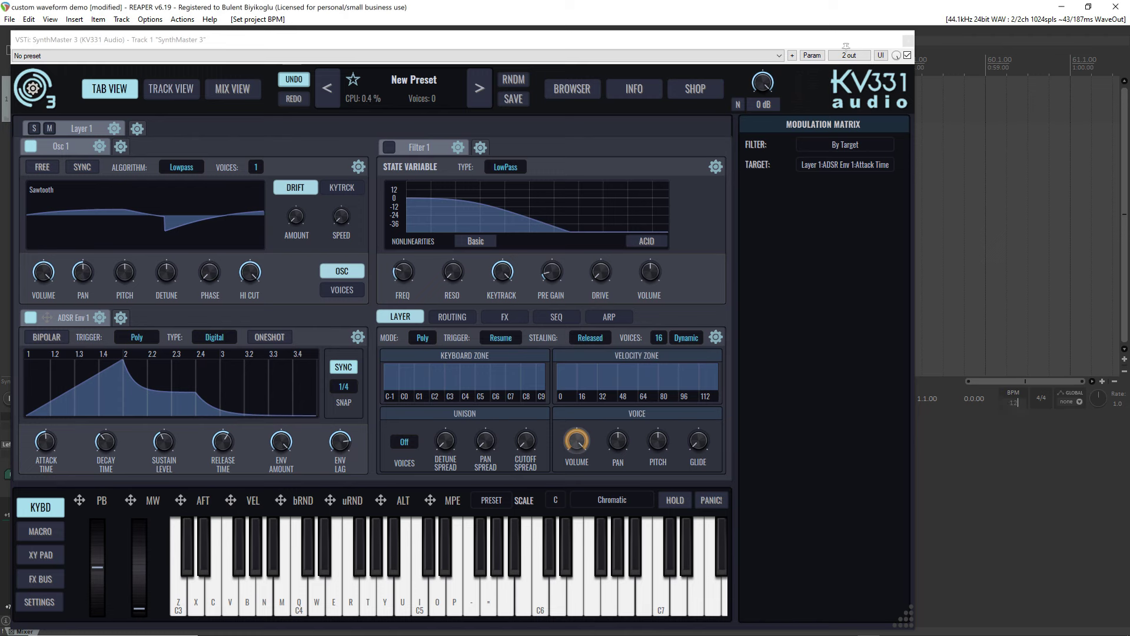
{"action": "type", "text": "0z"}
{"action": "left_click_drag", "start_coordinate": [282, 39], "coordinate": [382, 41]}
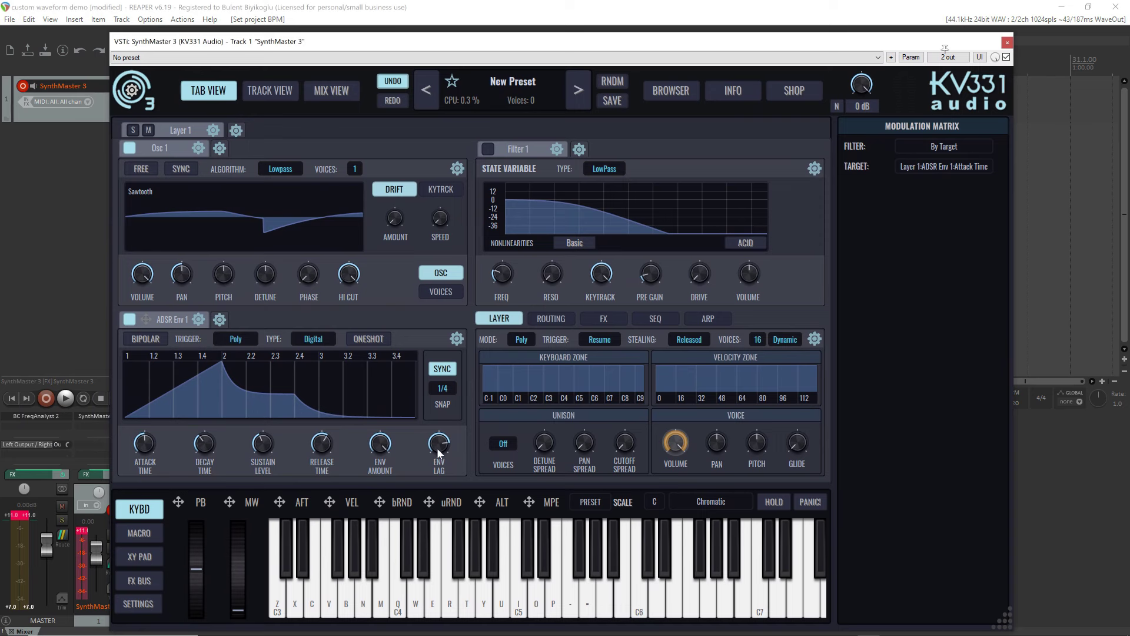
Step: Enable one-shot mode on ADSR Env 1, comparing short notes with the mode on and off
{"action": "mouse_move", "coordinate": [438, 451]}
{"action": "left_click", "coordinate": [366, 339]}
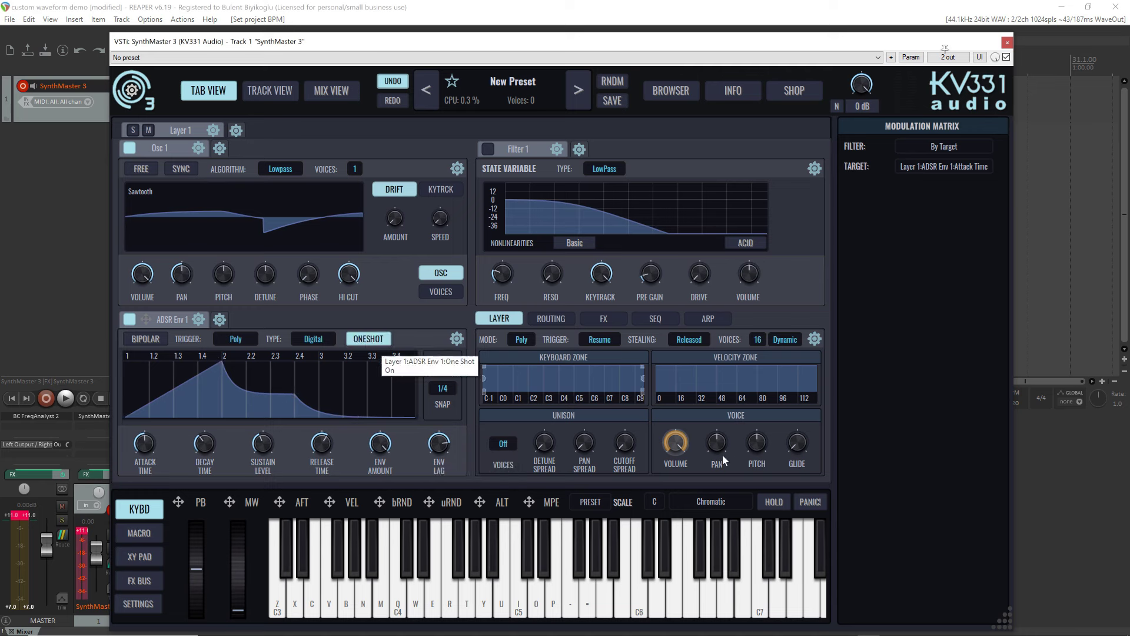
{"action": "key", "text": "z"}
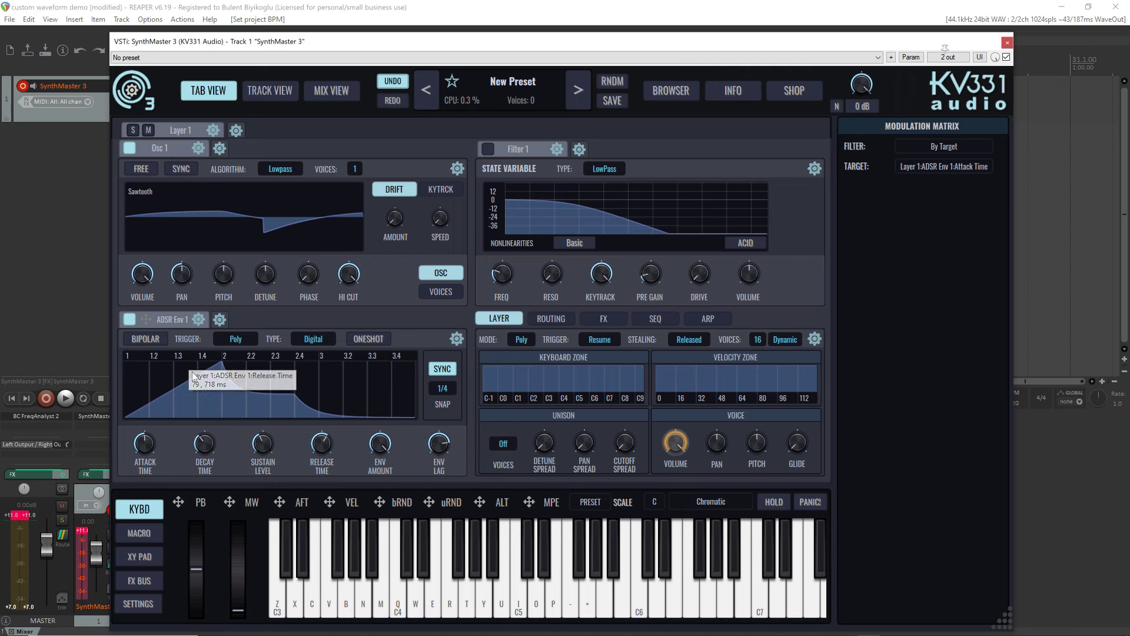
{"action": "key", "text": "z"}
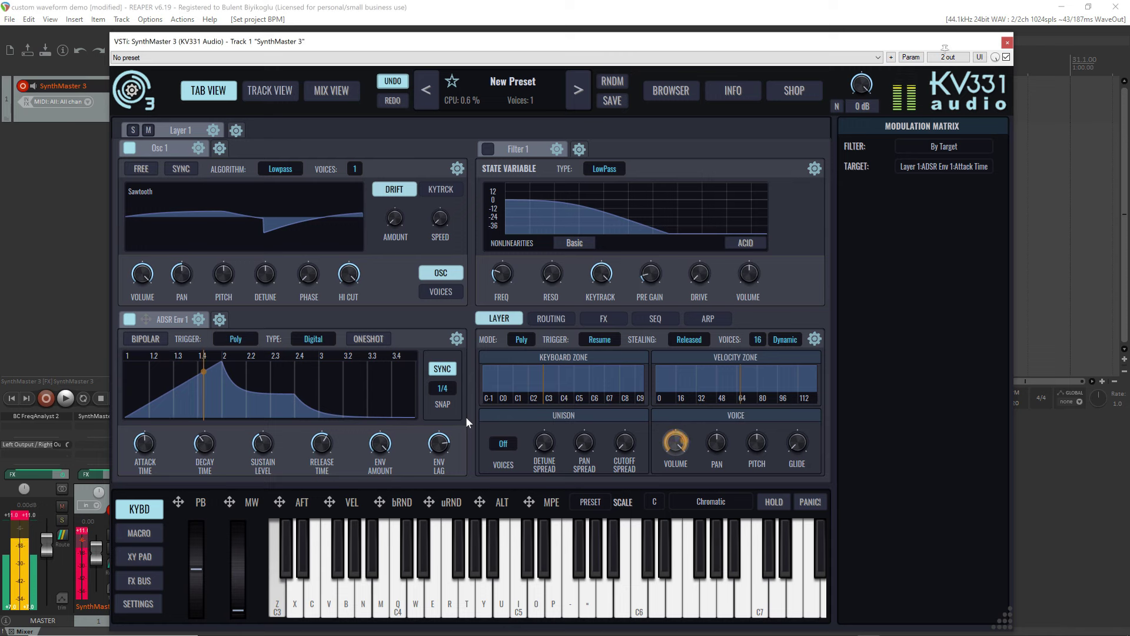
{"action": "left_click", "coordinate": [369, 339]}
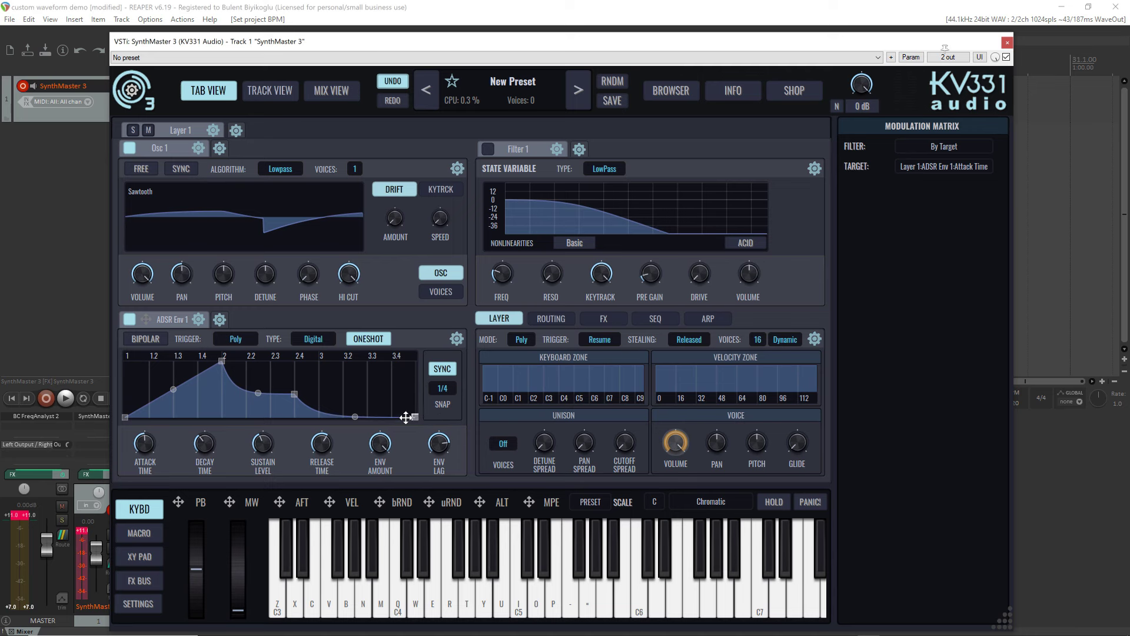
{"action": "key", "text": "z"}
Step: Enable Filter 1 with raised resonance and add a second ADSR envelope that modulates its frequency
{"action": "left_click", "coordinate": [488, 149]}
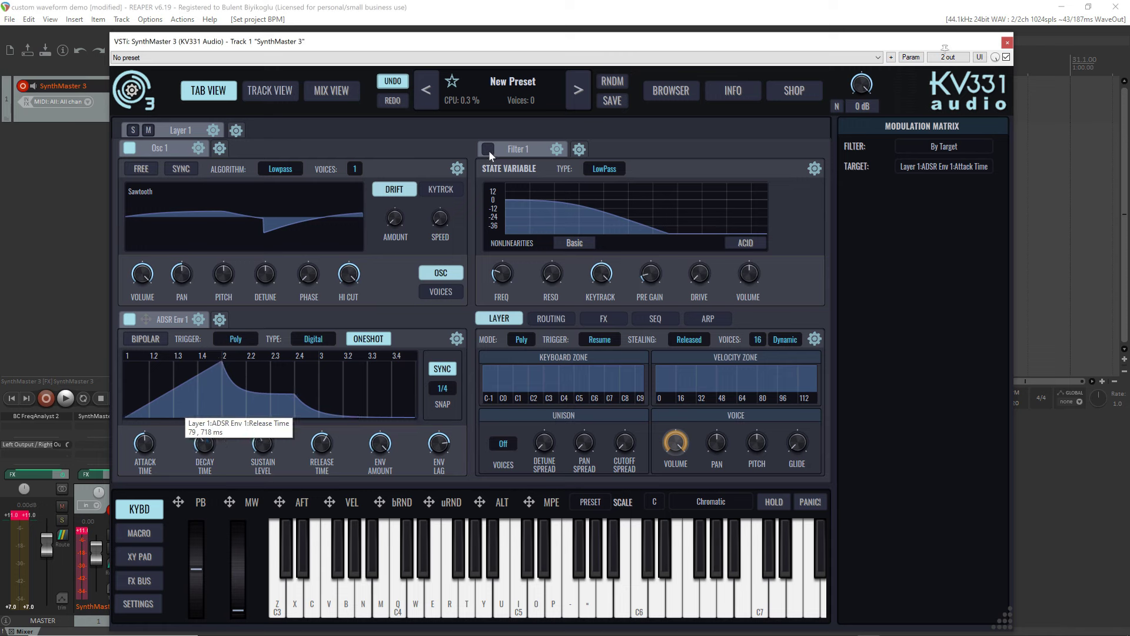
{"action": "left_click", "coordinate": [219, 320]}
{"action": "mouse_move", "coordinate": [247, 338]}
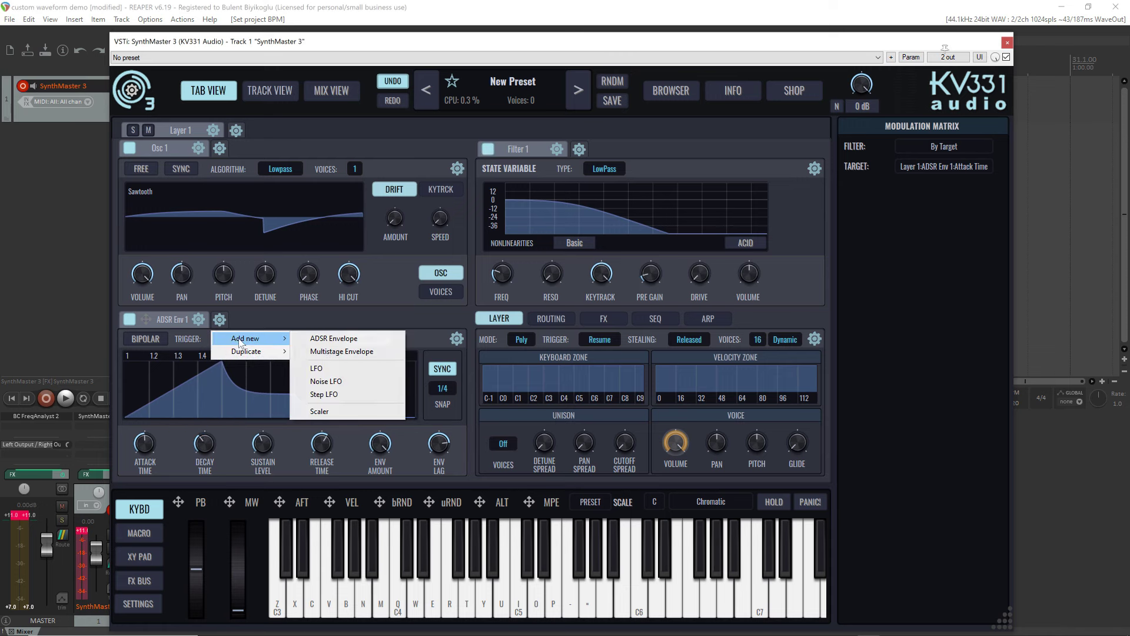
{"action": "left_click", "coordinate": [361, 339]}
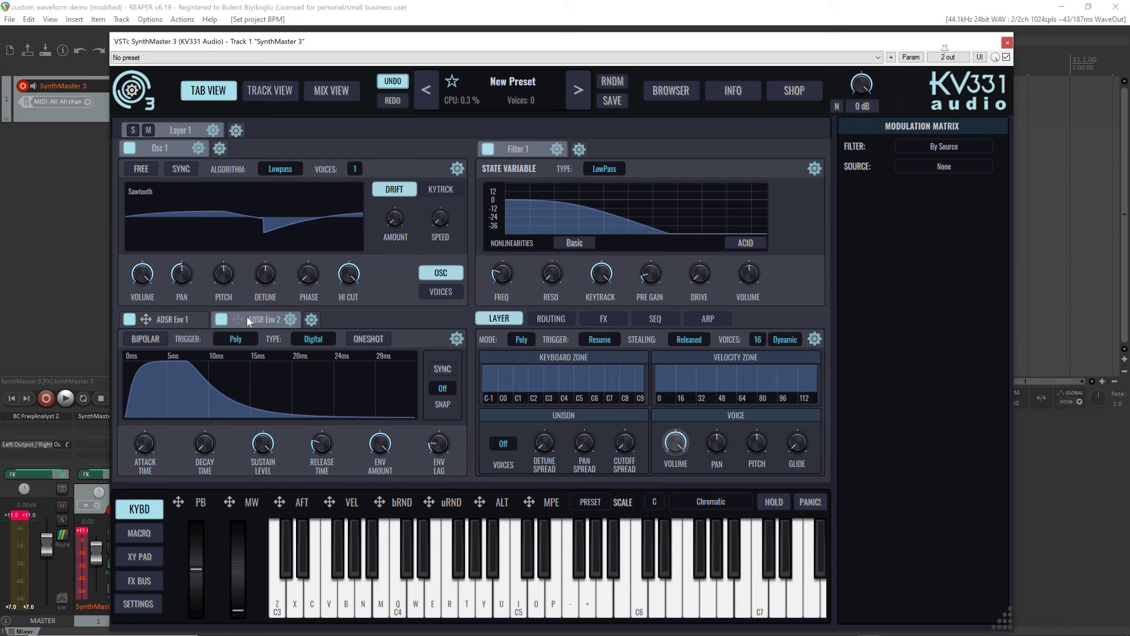
{"action": "left_click_drag", "start_coordinate": [489, 209], "coordinate": [472, 287]}
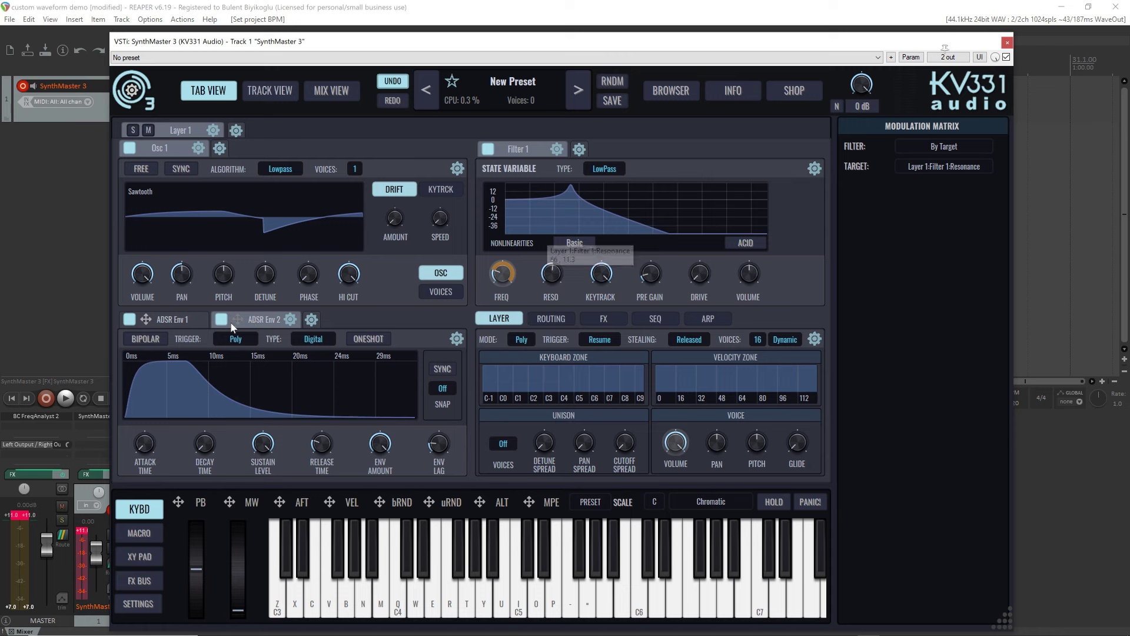
Step: Turn off tempo sync on ADSR Env 1 and reshape it with minimum attack and decay and a sustain level of 1.00
{"action": "left_click", "coordinate": [174, 320]}
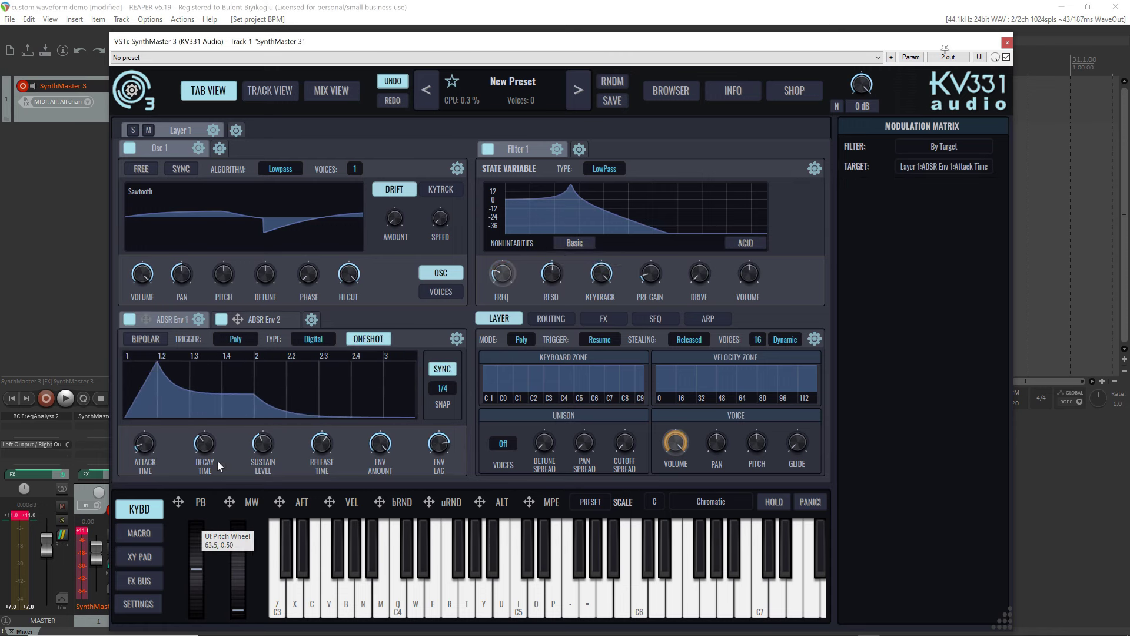
{"action": "left_click", "coordinate": [442, 369]}
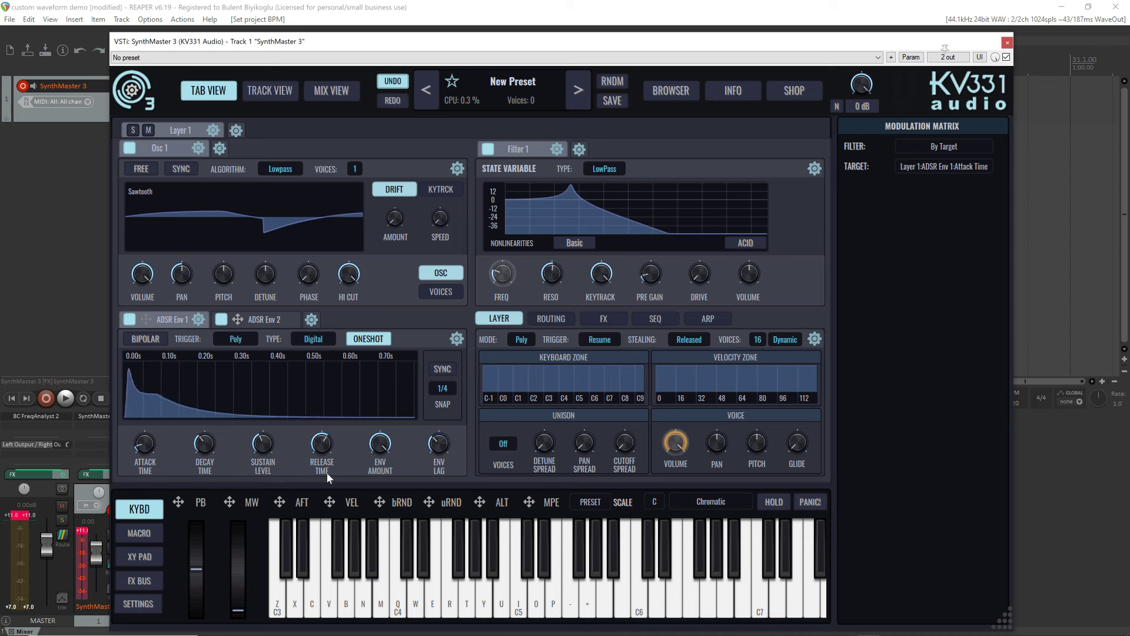
{"action": "left_click_drag", "start_coordinate": [207, 447], "coordinate": [248, 515]}
{"action": "left_click_drag", "start_coordinate": [146, 448], "coordinate": [158, 486]}
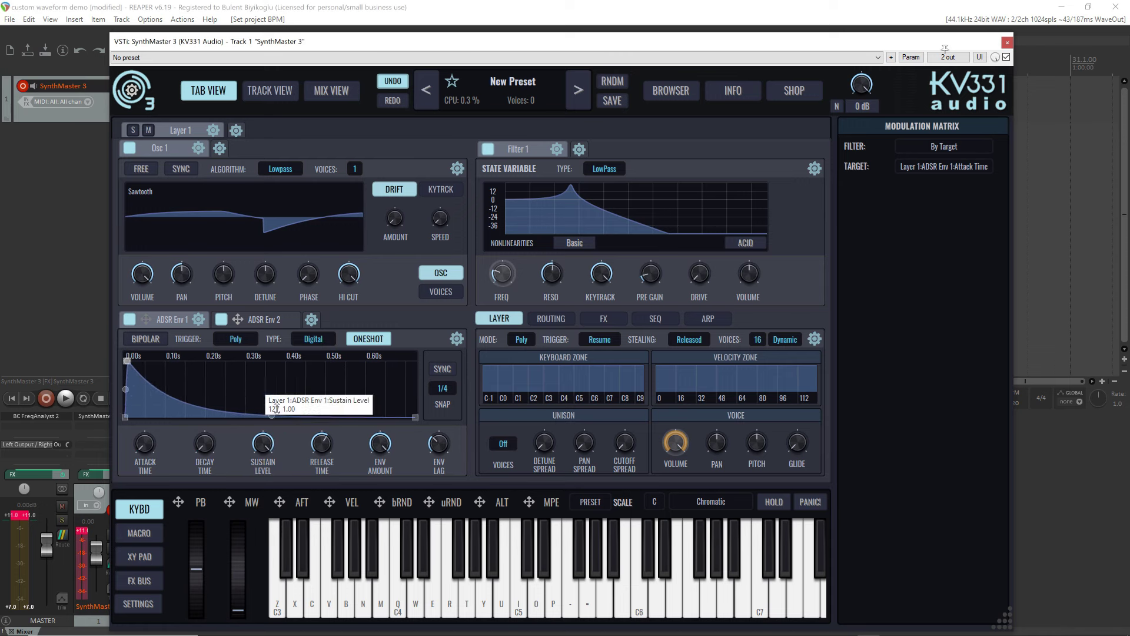
Step: Lengthen ADSR Env 1's release to about 1.9 s and turn off one-shot mode, auditioning notes
{"action": "left_click_drag", "start_coordinate": [321, 447], "coordinate": [322, 450]}
{"action": "key", "text": "z"}
{"action": "left_click", "coordinate": [381, 339]}
{"action": "key", "text": "z"}
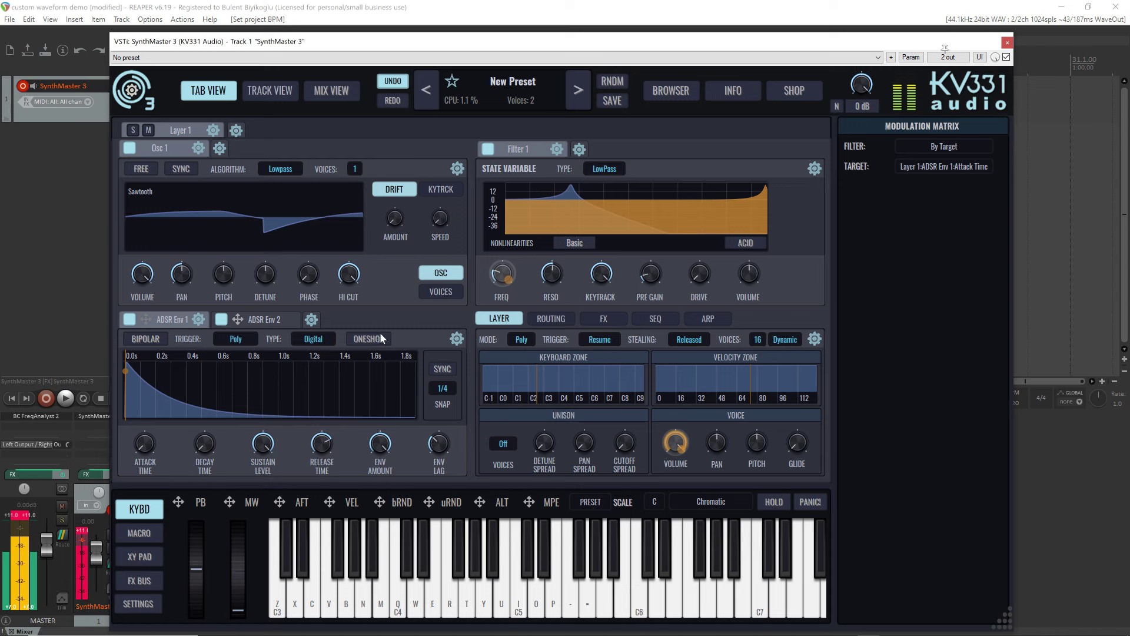
Step: Set ADSR Env 2's release time to 1.54 s and play notes to hear the filter respond
{"action": "left_click", "coordinate": [260, 319]}
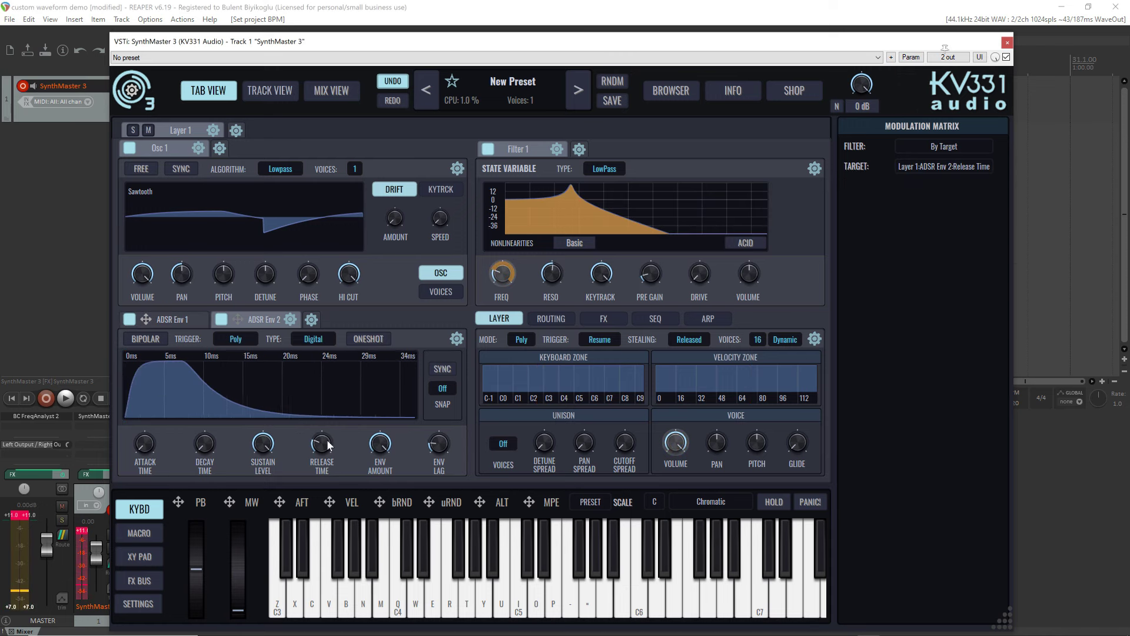
{"action": "left_click_drag", "start_coordinate": [329, 445], "coordinate": [315, 414]}
{"action": "key", "text": "z"}
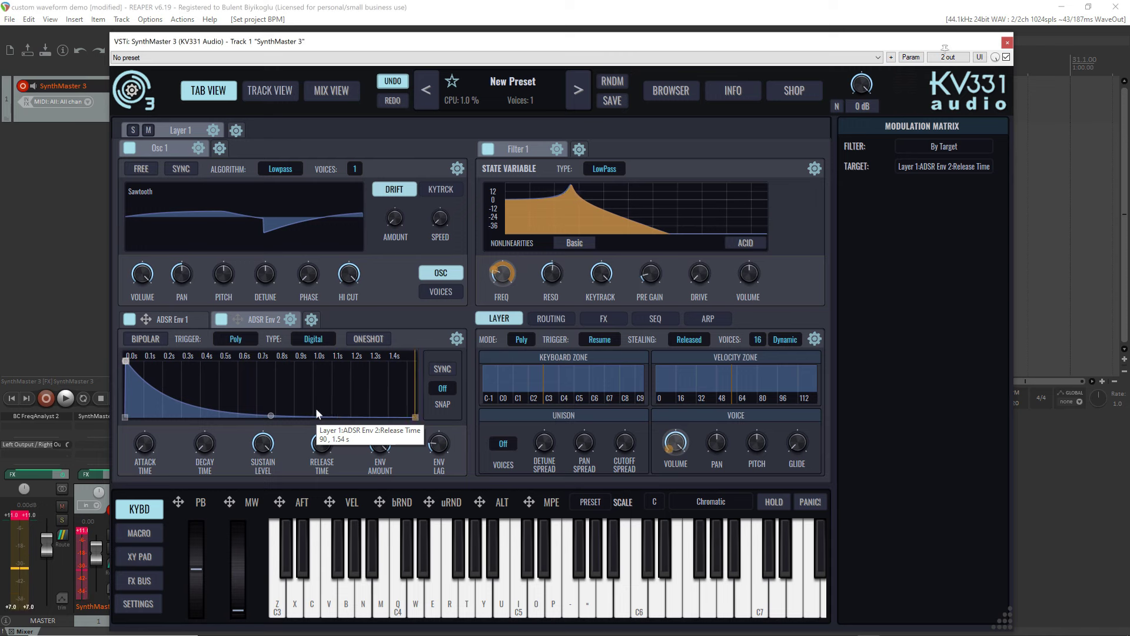
{"action": "key", "text": "z"}
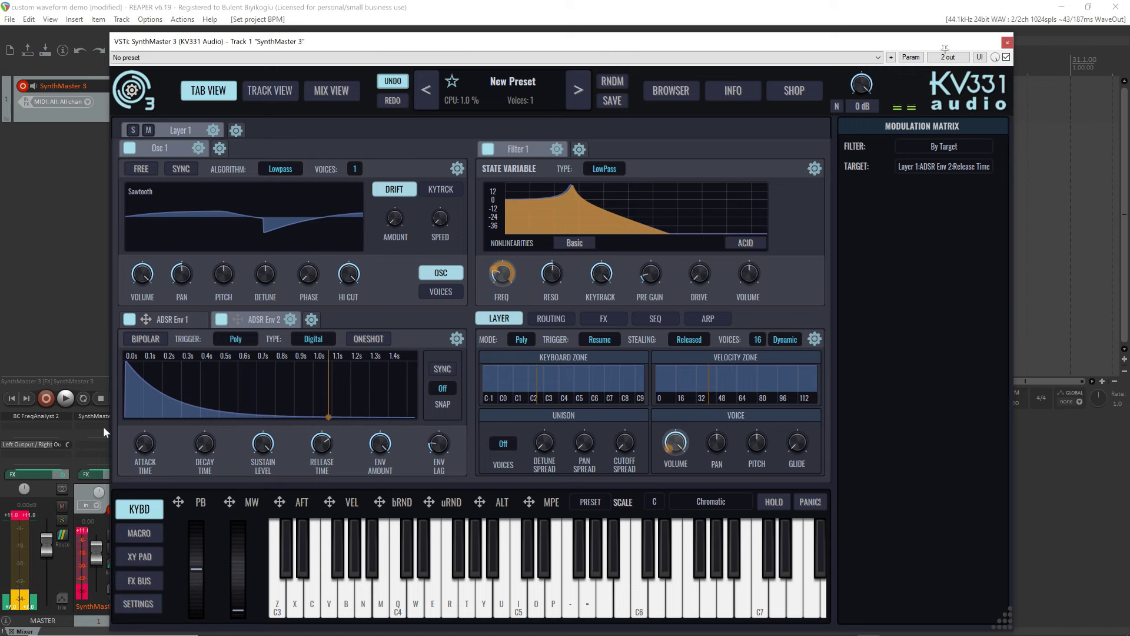
Step: Shape ADSR Env 2 as a slow filter sweep with minimum attack, decay and release of about 4.7 s each, and low sustain
{"action": "left_click_drag", "start_coordinate": [145, 449], "coordinate": [139, 386]}
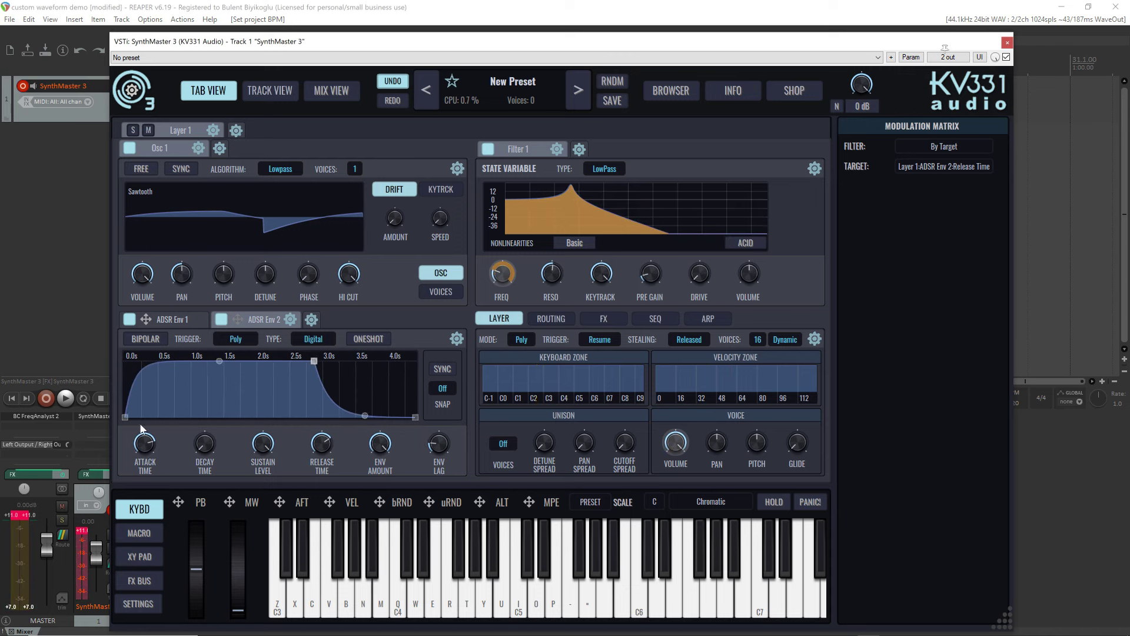
{"action": "left_click_drag", "start_coordinate": [141, 428], "coordinate": [277, 454]}
{"action": "left_click_drag", "start_coordinate": [268, 490], "coordinate": [277, 497]}
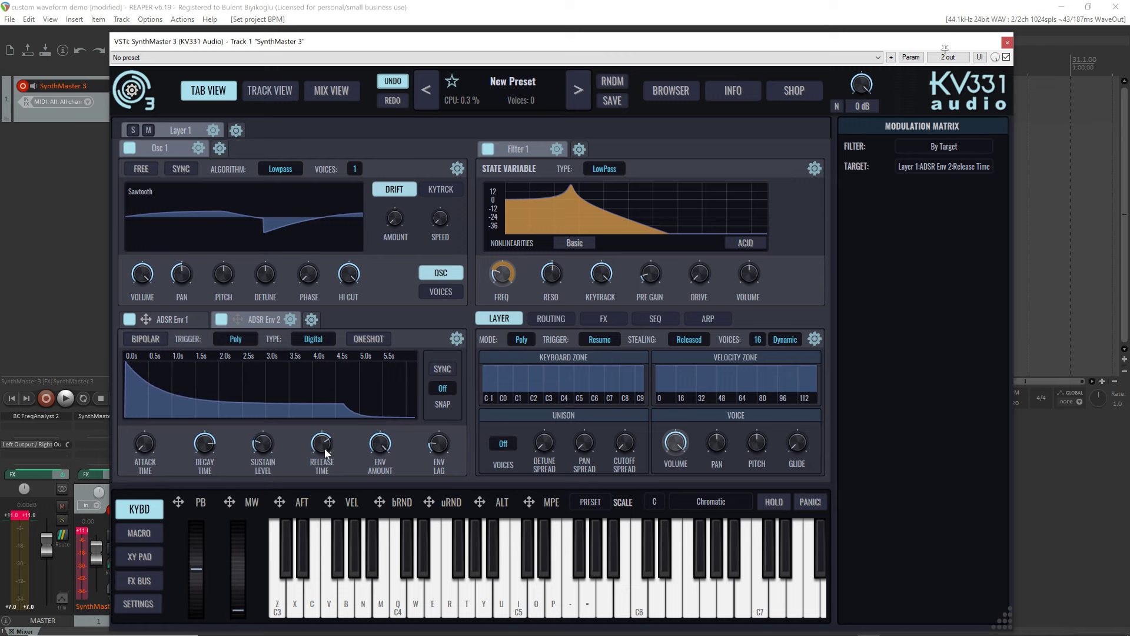
{"action": "left_click_drag", "start_coordinate": [325, 453], "coordinate": [318, 443]}
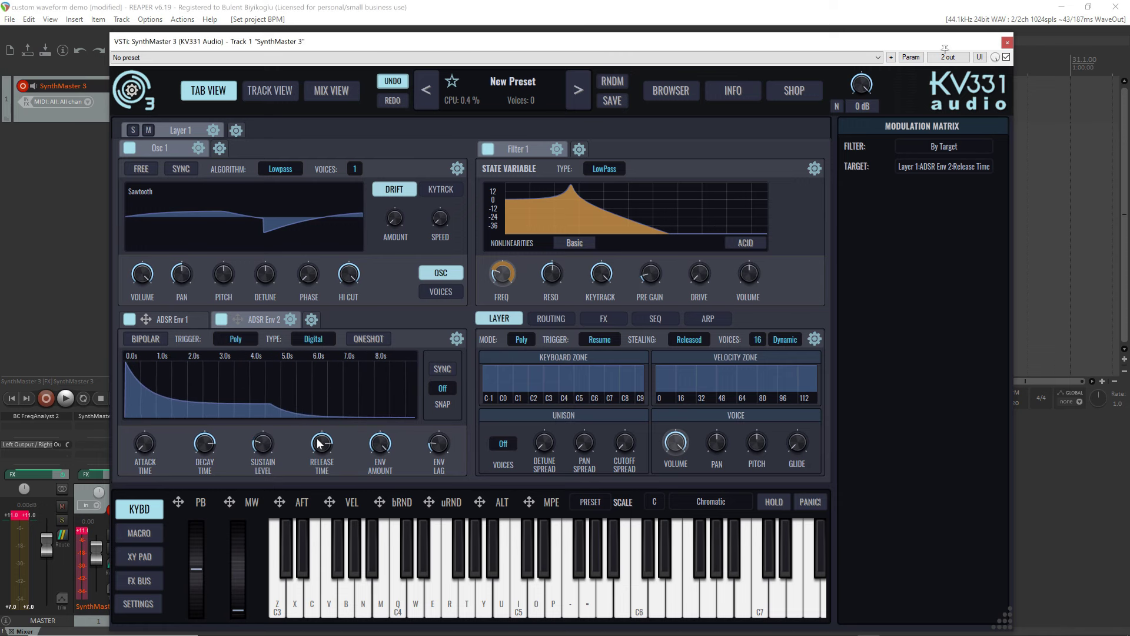
{"action": "key", "text": "z"}
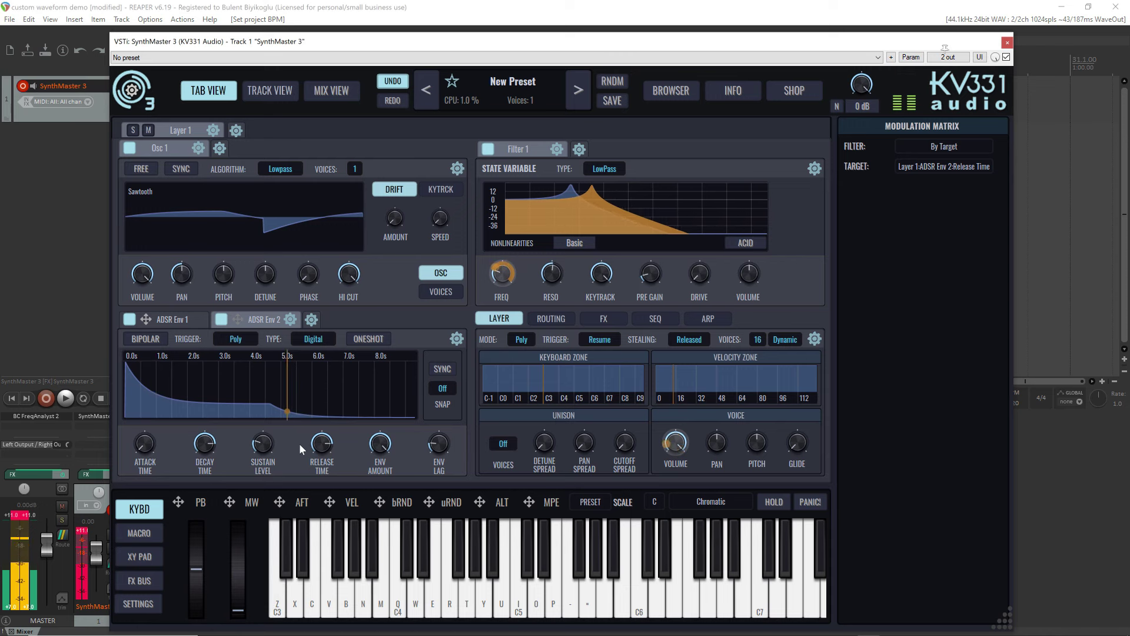
Step: Switch ADSR Env 2 to the Fattee type, bend its decay slope to about +0.139 and audition a note
{"action": "left_click", "coordinate": [315, 339]}
{"action": "left_click", "coordinate": [339, 388]}
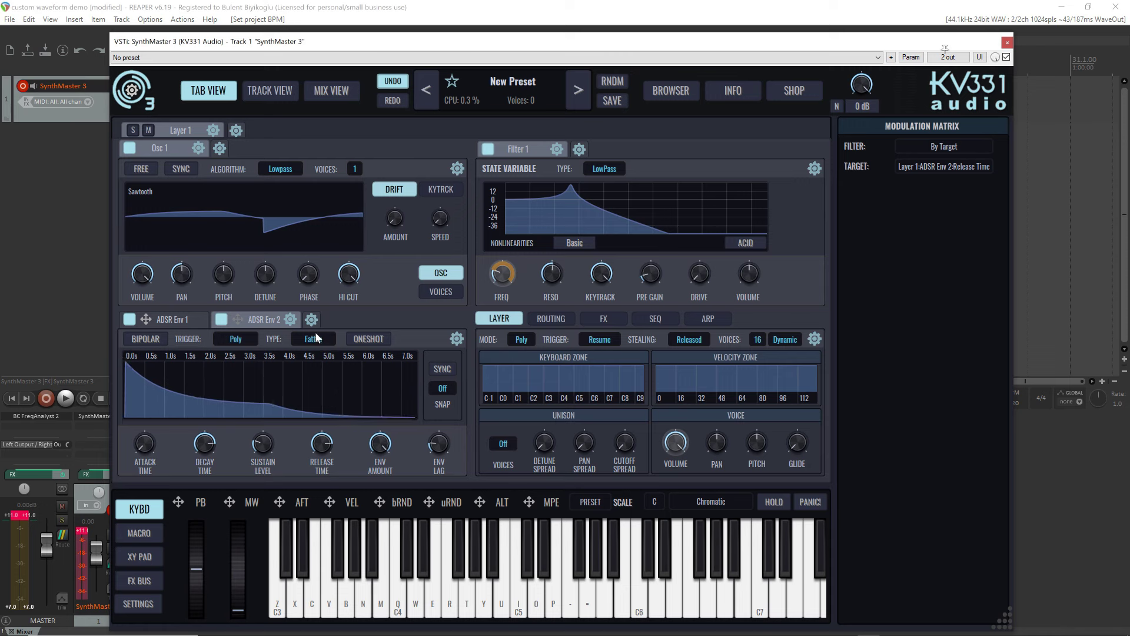
{"action": "left_click_drag", "start_coordinate": [198, 398], "coordinate": [192, 371]}
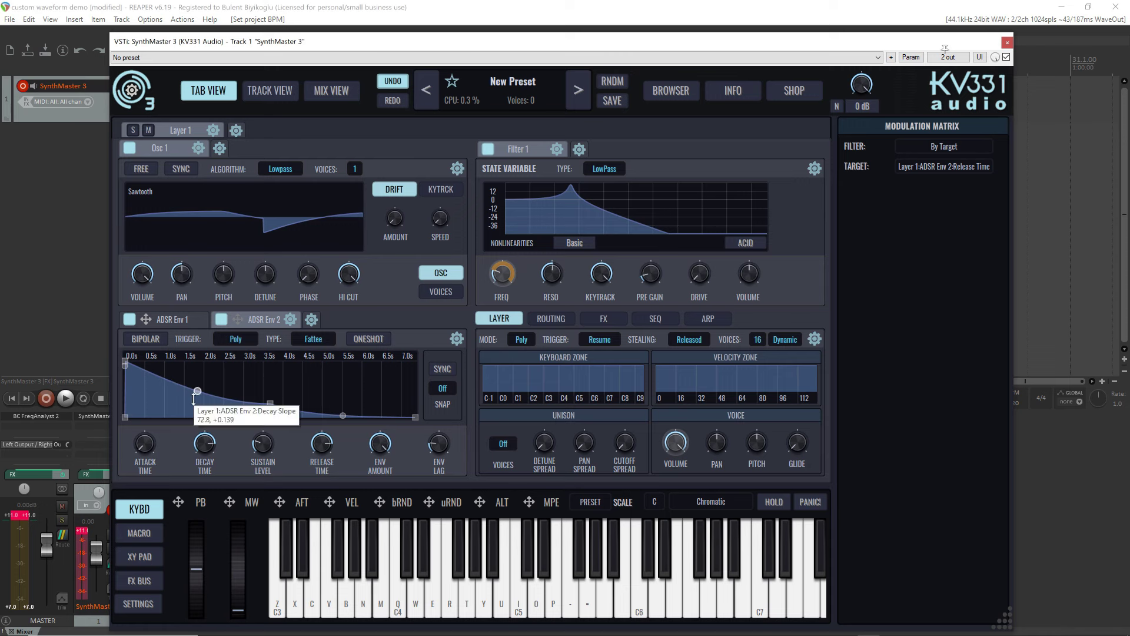
{"action": "key", "text": "z"}
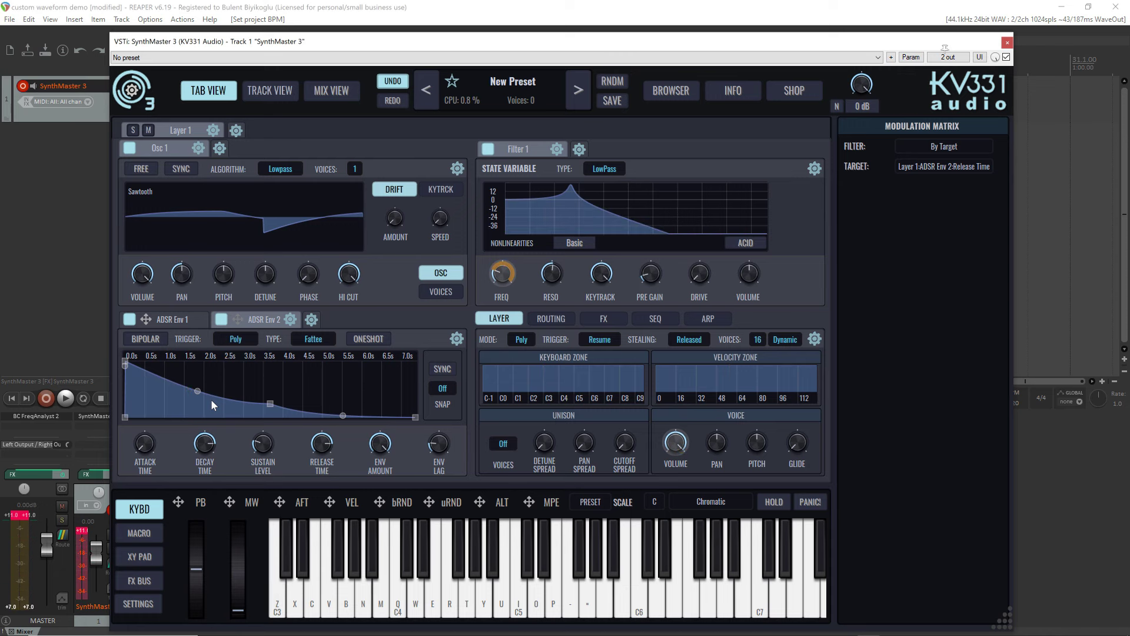
Step: Return ADSR Env 2 to the Digital type and bend its decay curve inward
{"action": "left_click_drag", "start_coordinate": [327, 37], "coordinate": [412, 36]}
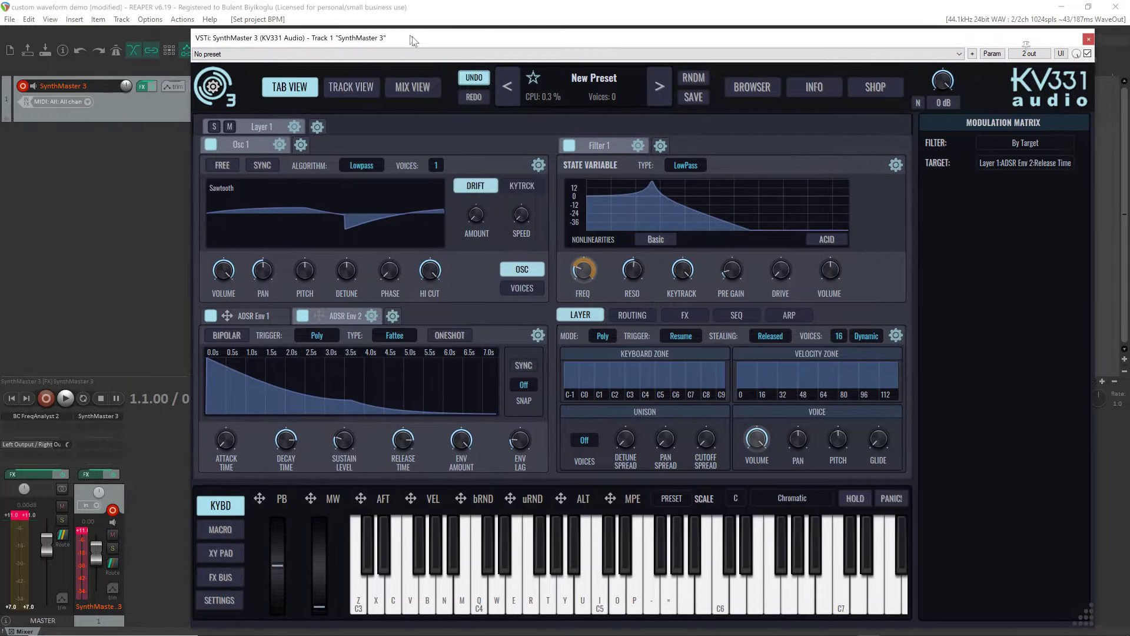
{"action": "left_click", "coordinate": [402, 339]}
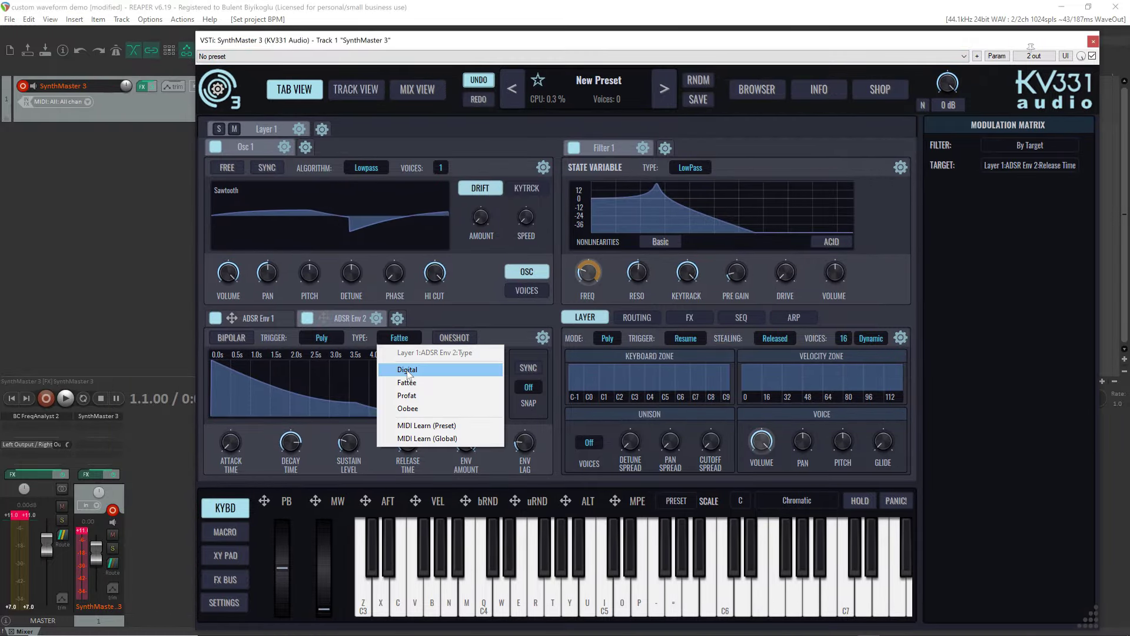
{"action": "left_click", "coordinate": [407, 369]}
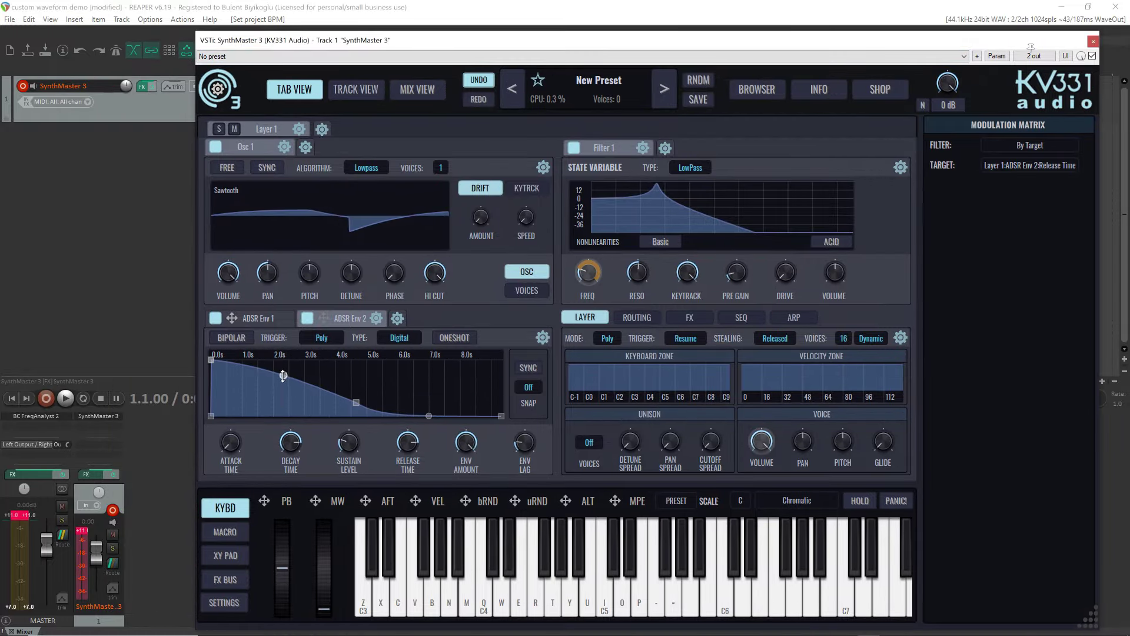
{"action": "left_click_drag", "start_coordinate": [283, 375], "coordinate": [283, 390]}
Step: Shorten ADSR Env 2's release and set its decay time to 2.9 s
{"action": "scroll", "coordinate": [408, 445], "scroll_direction": "down", "scroll_amount": 5}
{"action": "scroll", "coordinate": [293, 447], "scroll_direction": "down", "scroll_amount": 4}
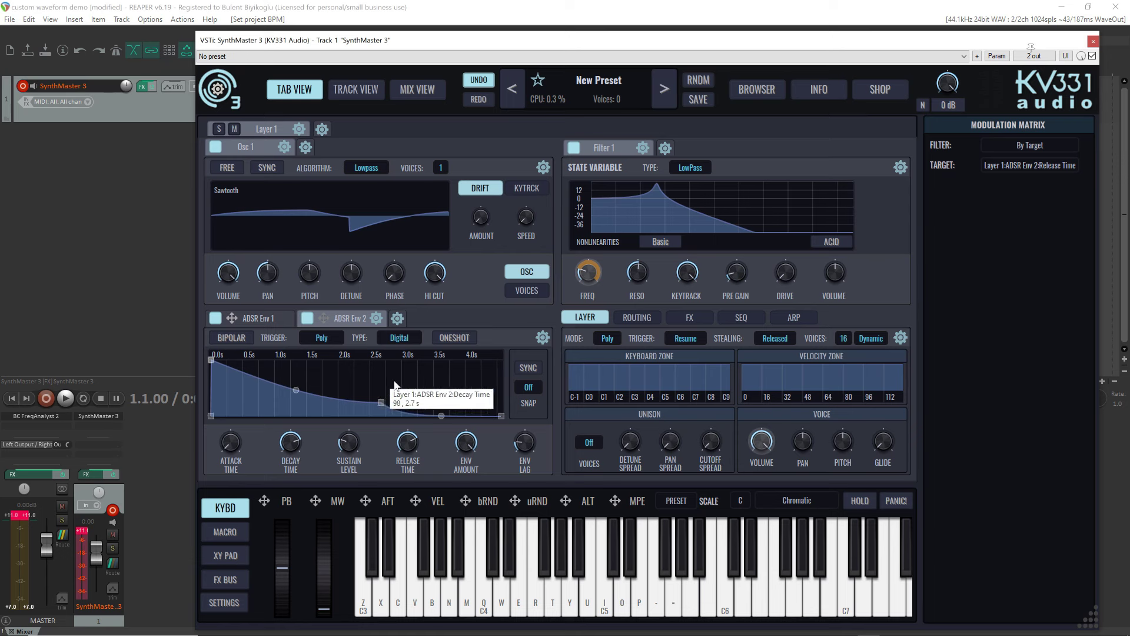
{"action": "scroll", "coordinate": [293, 447], "scroll_direction": "up", "scroll_amount": 2}
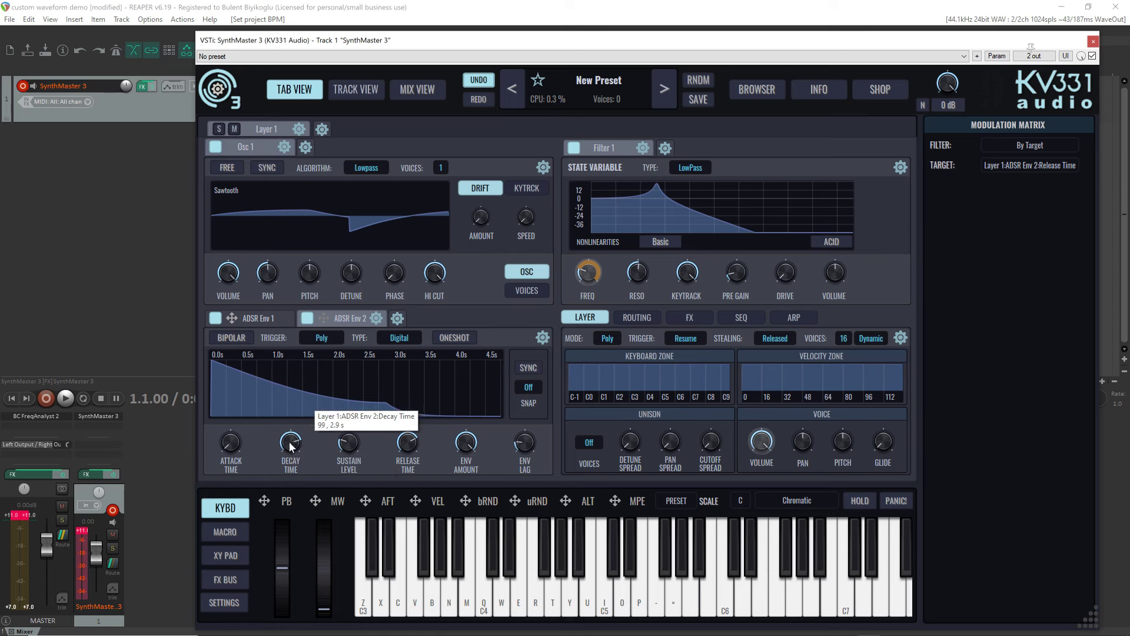
Step: Compare the Fattee and Digital types on ADSR Env 2, playing a note with each
{"action": "left_click", "coordinate": [399, 337]}
{"action": "left_click", "coordinate": [423, 383]}
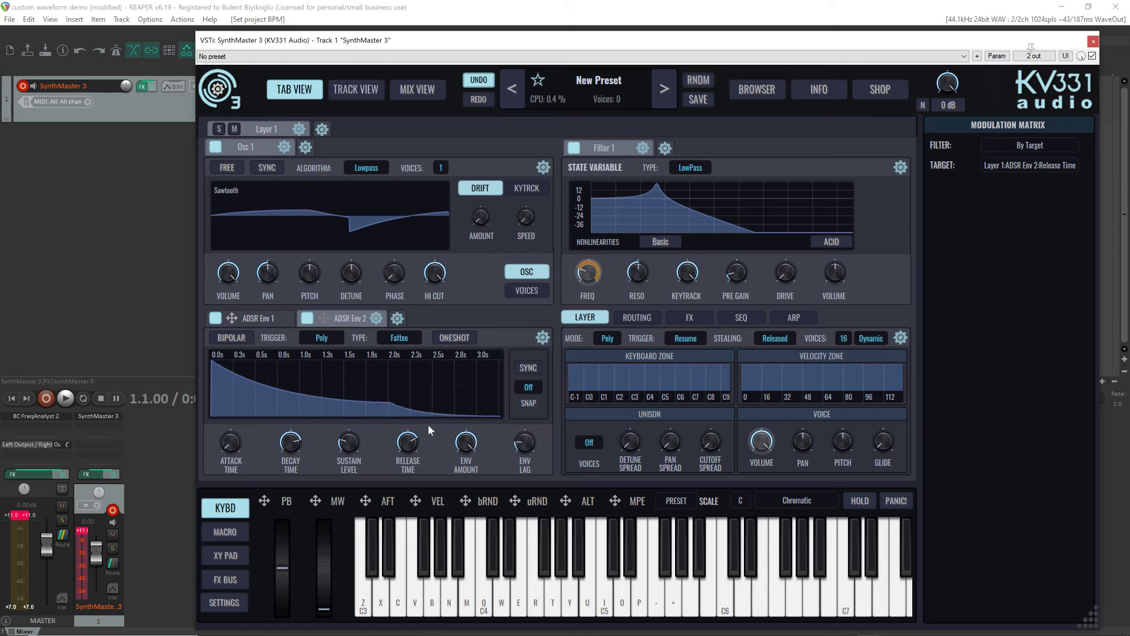
{"action": "key", "text": "z"}
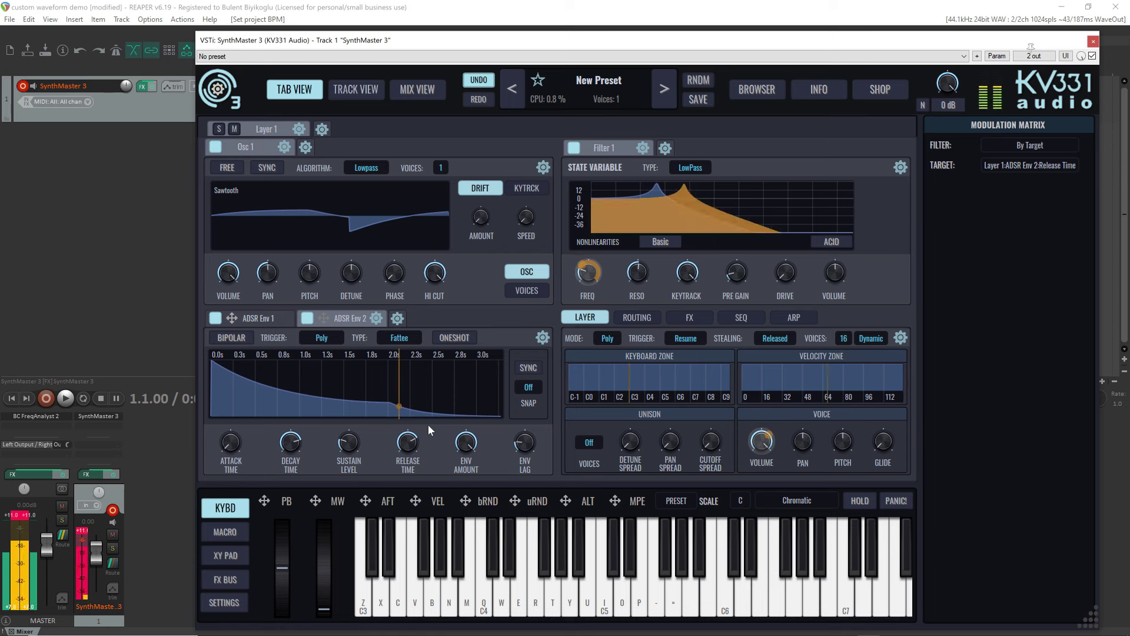
{"action": "left_click", "coordinate": [398, 338]}
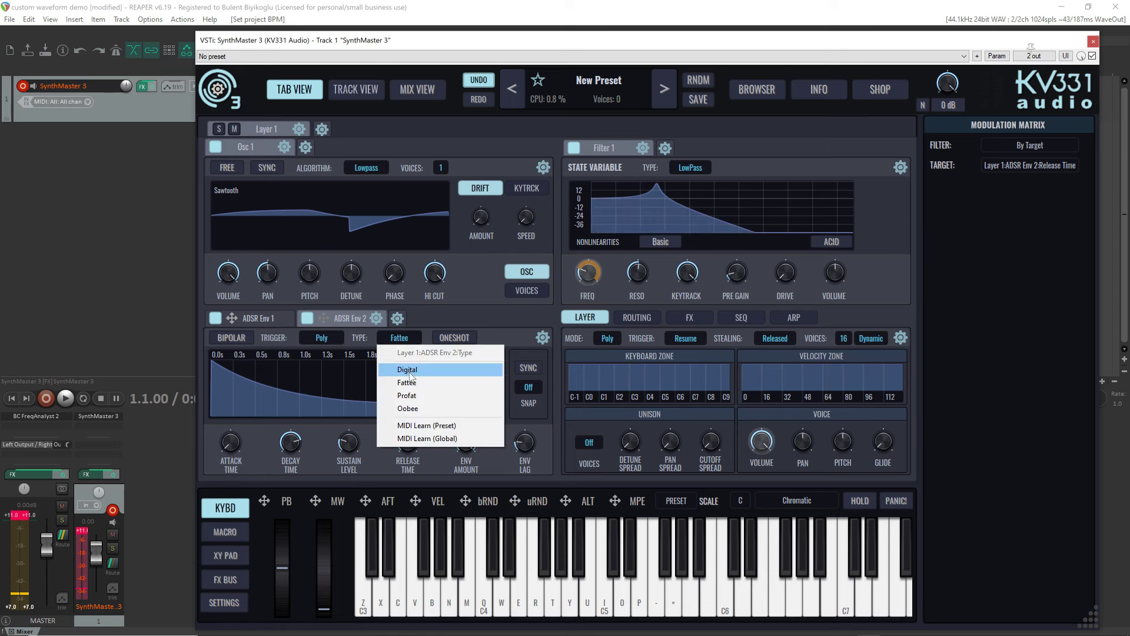
{"action": "left_click", "coordinate": [423, 370]}
{"action": "key", "text": "z"}
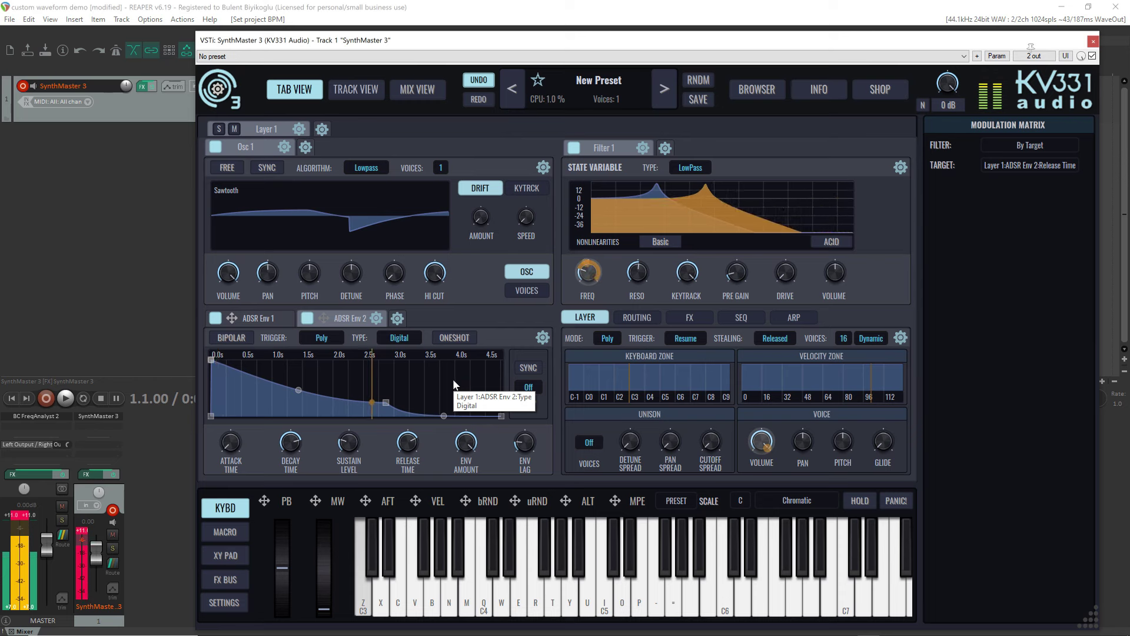
Step: Try the Profat and Oobee types on ADSR Env 2, playing a note with each
{"action": "left_click", "coordinate": [404, 341]}
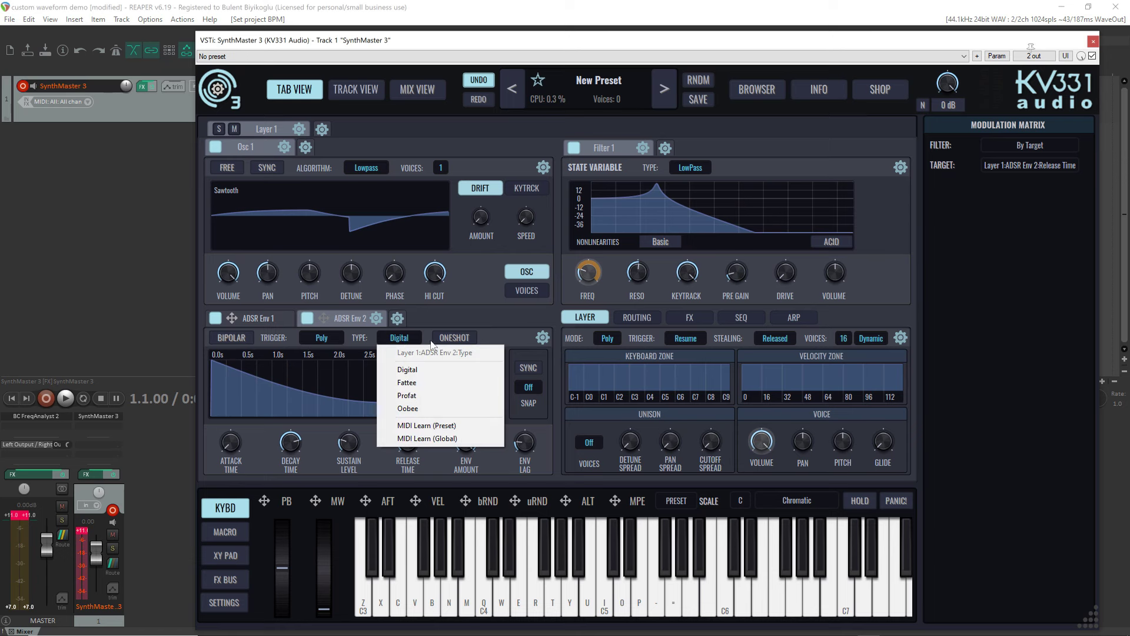
{"action": "left_click", "coordinate": [416, 400]}
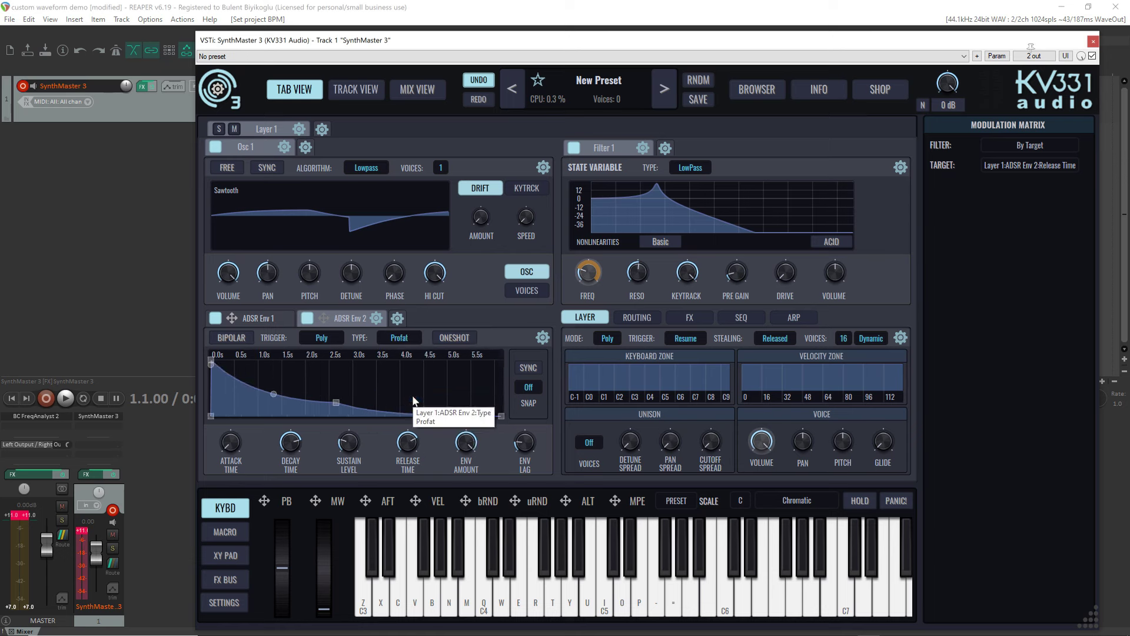
{"action": "key", "text": "z"}
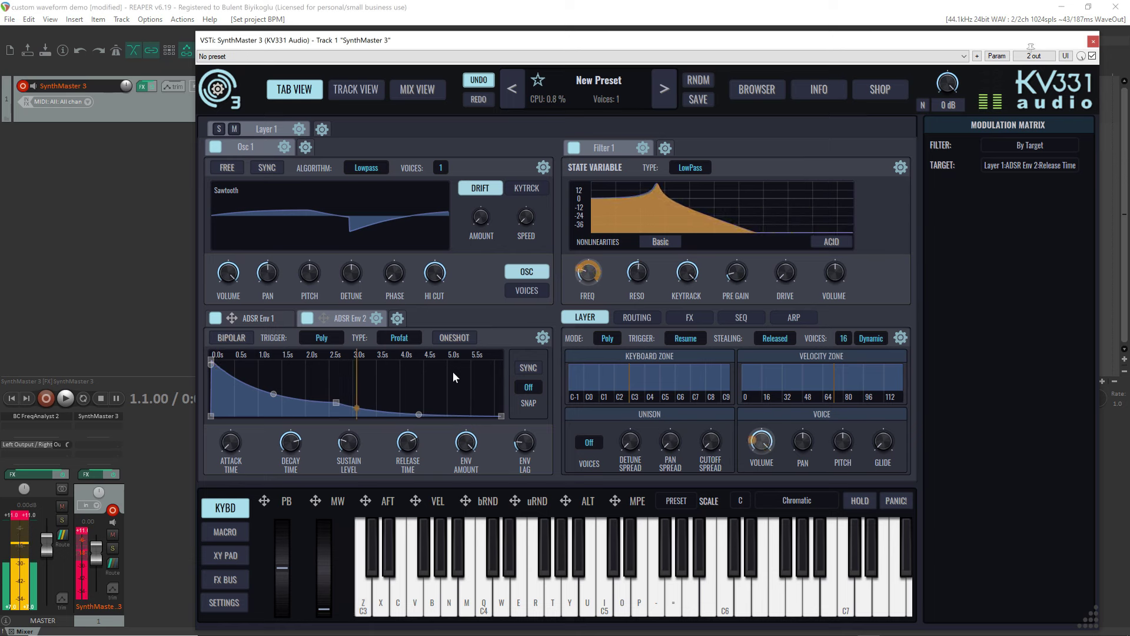
{"action": "left_click", "coordinate": [405, 339]}
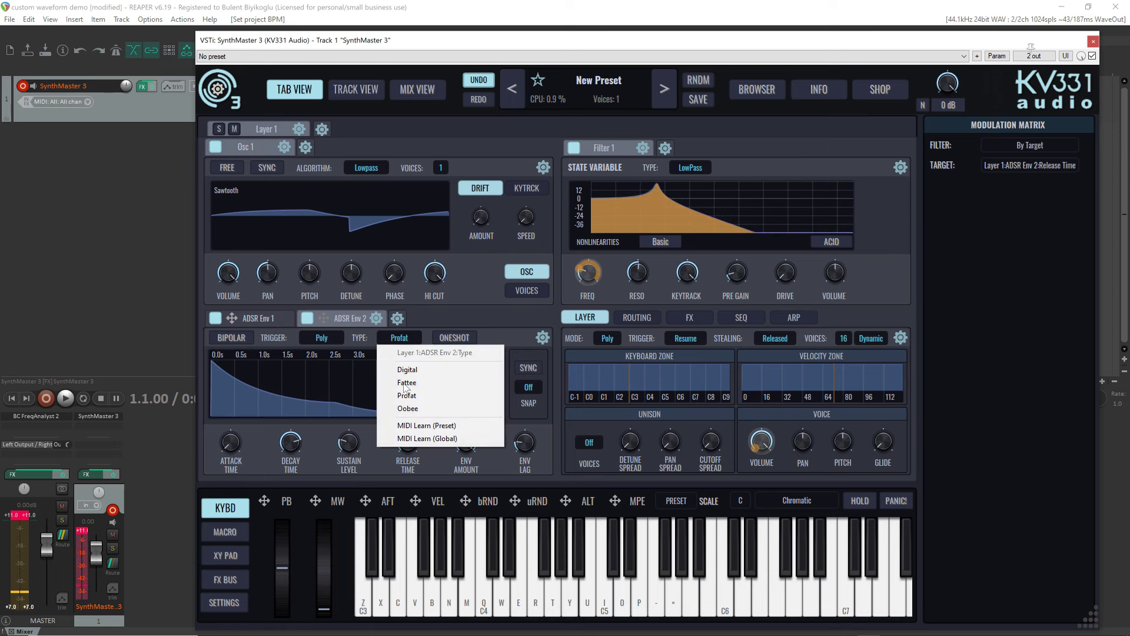
{"action": "left_click", "coordinate": [425, 411]}
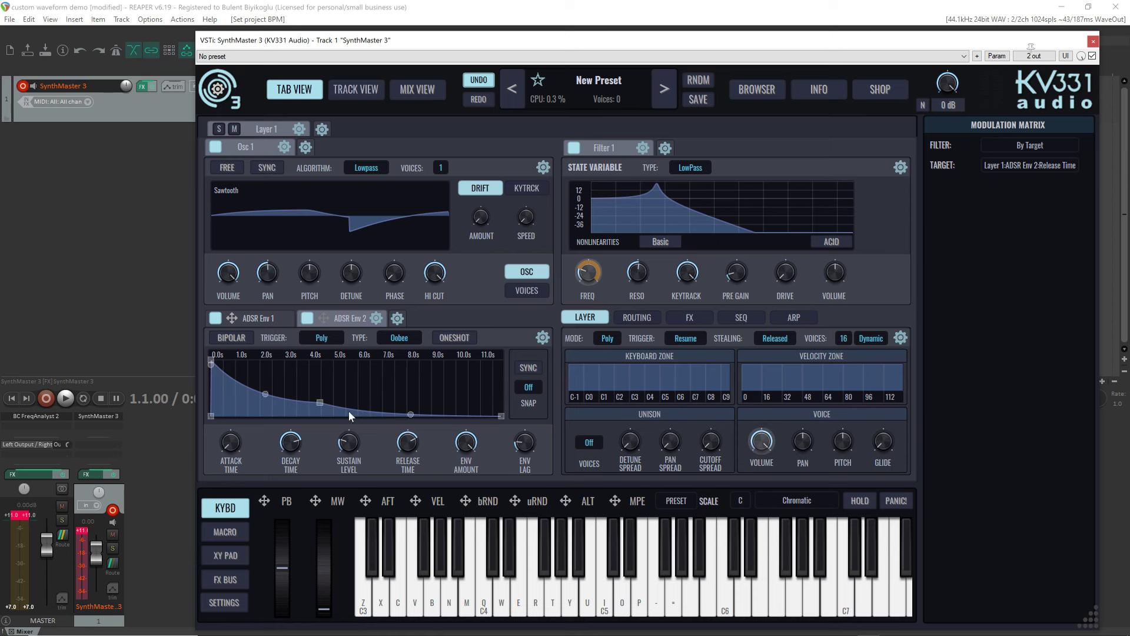
{"action": "key", "text": "z"}
{"action": "mouse_move", "coordinate": [433, 378]}
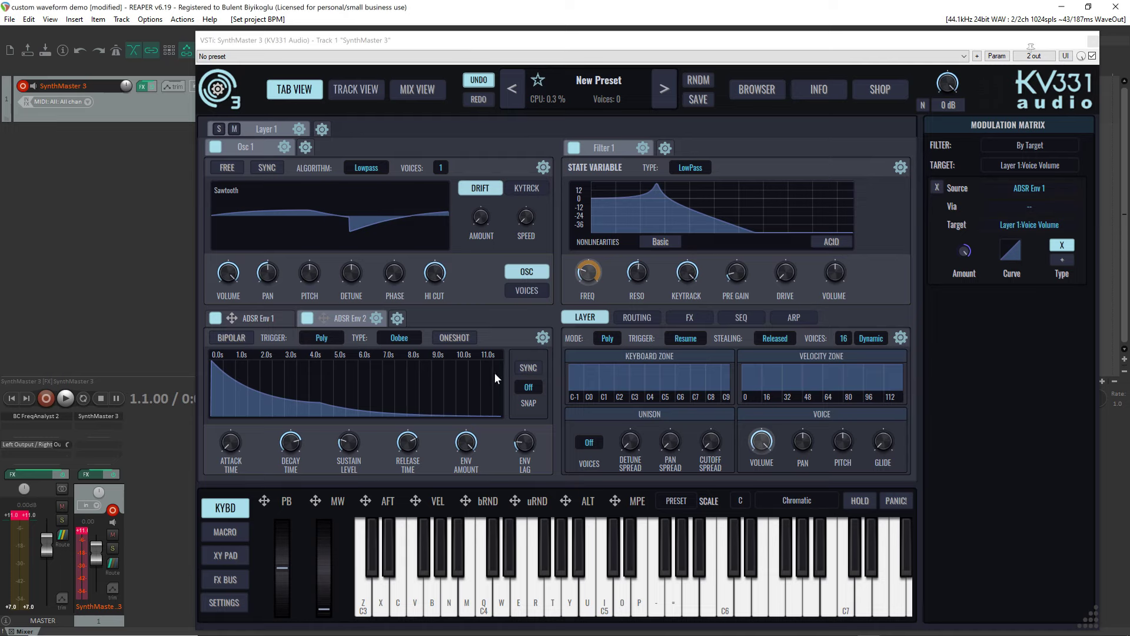
Step: Delete ADSR Env 2 from Layer 1 and add a new multistage envelope in its place
{"action": "left_click", "coordinate": [377, 318]}
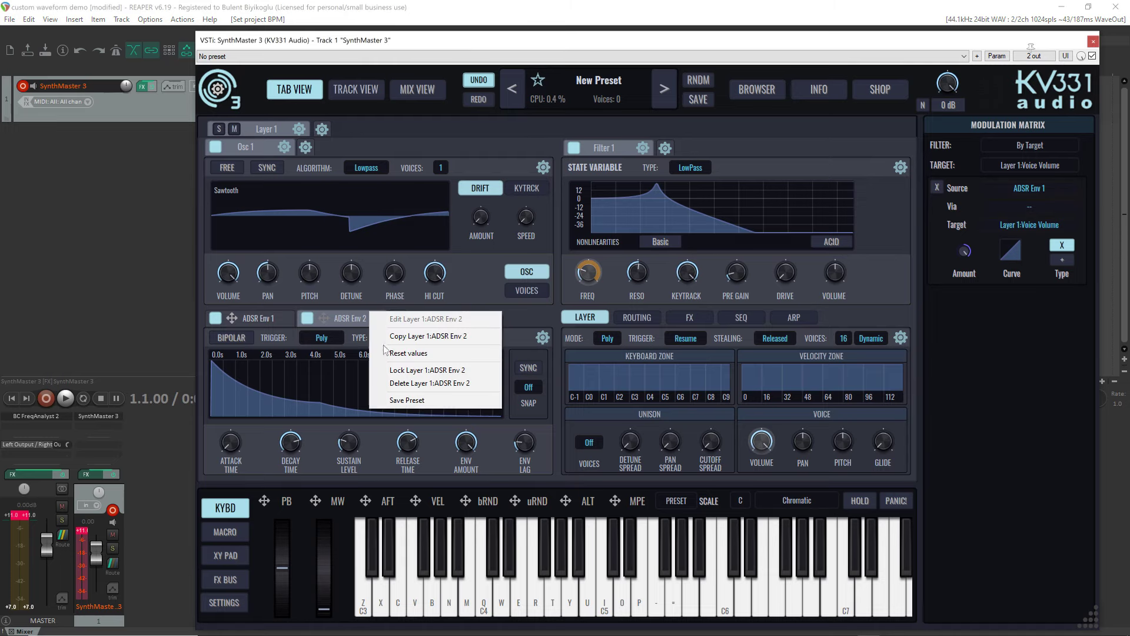
{"action": "left_click", "coordinate": [418, 384]}
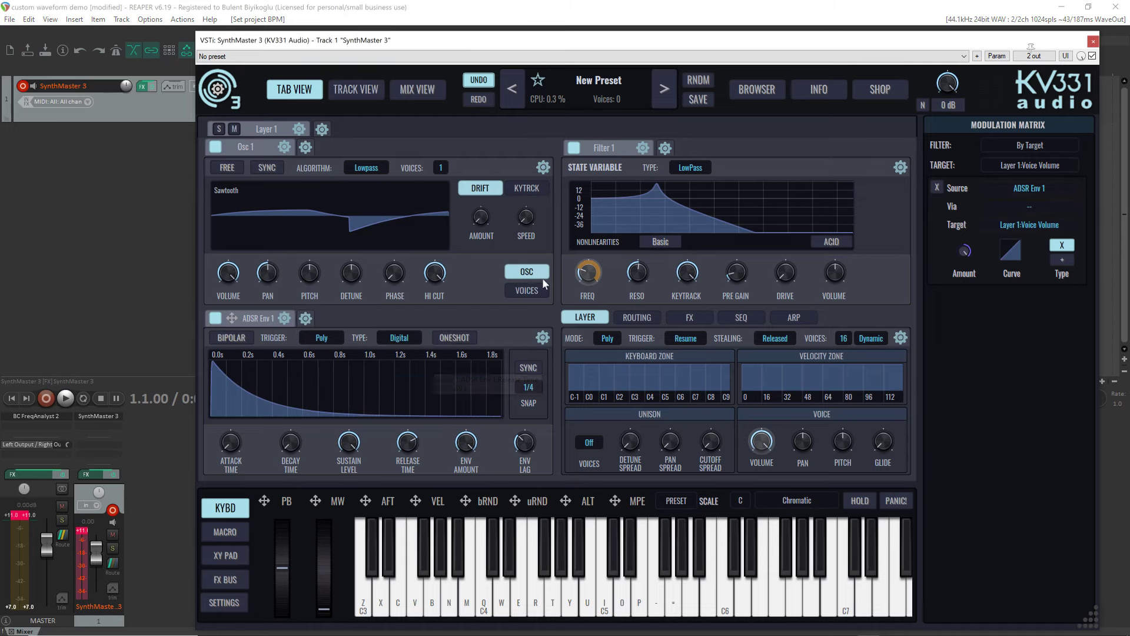
{"action": "left_click", "coordinate": [305, 318]}
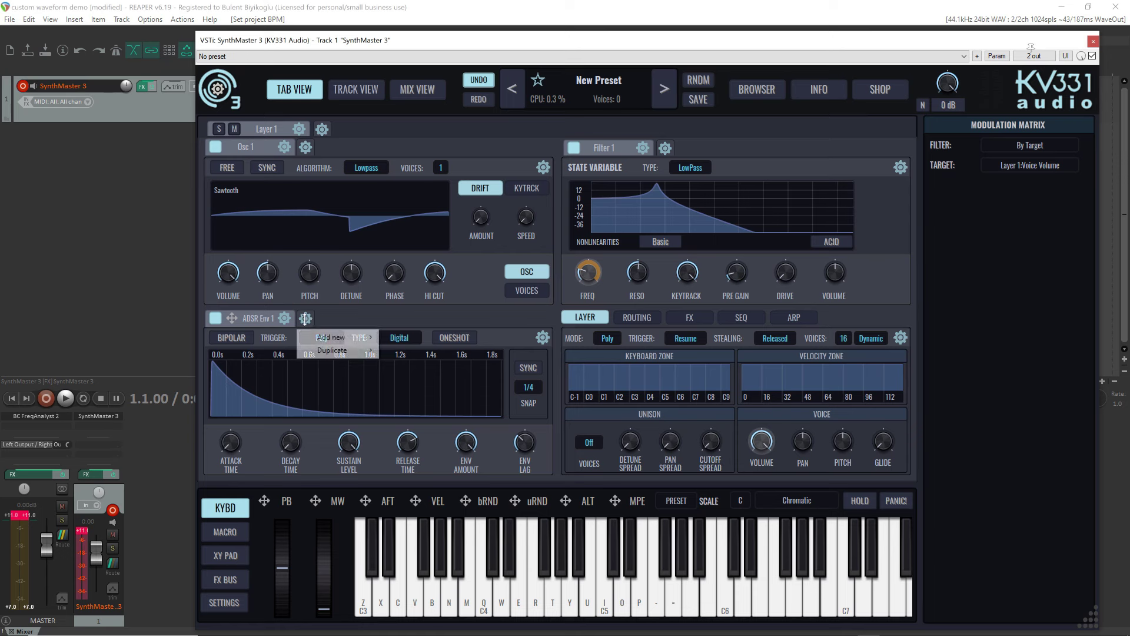
{"action": "mouse_move", "coordinate": [327, 338]}
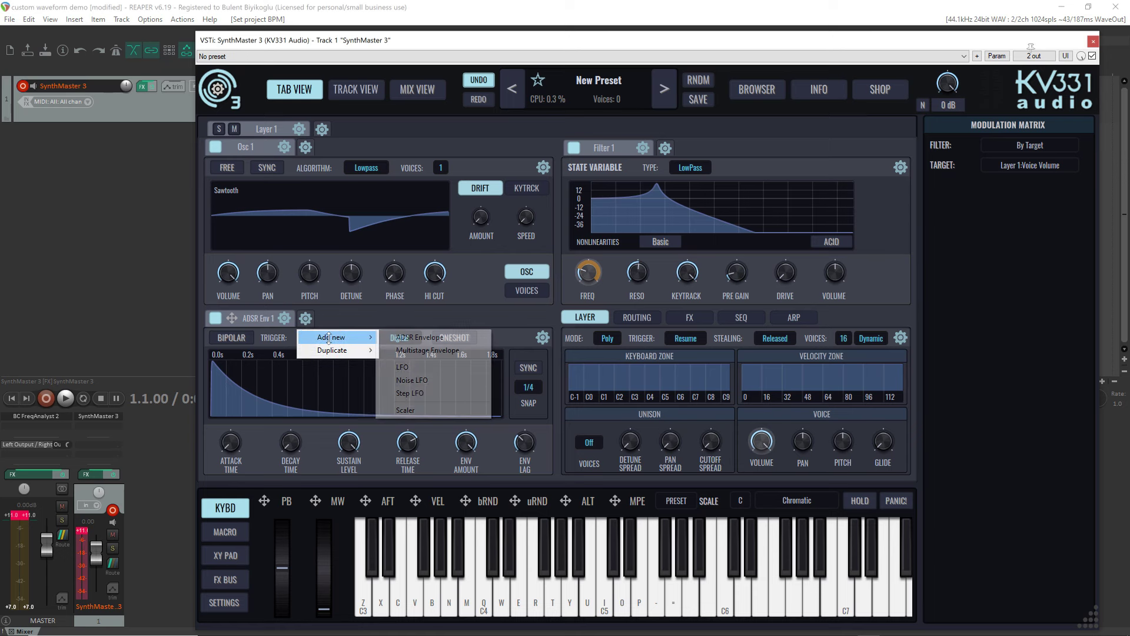
{"action": "left_click", "coordinate": [464, 351]}
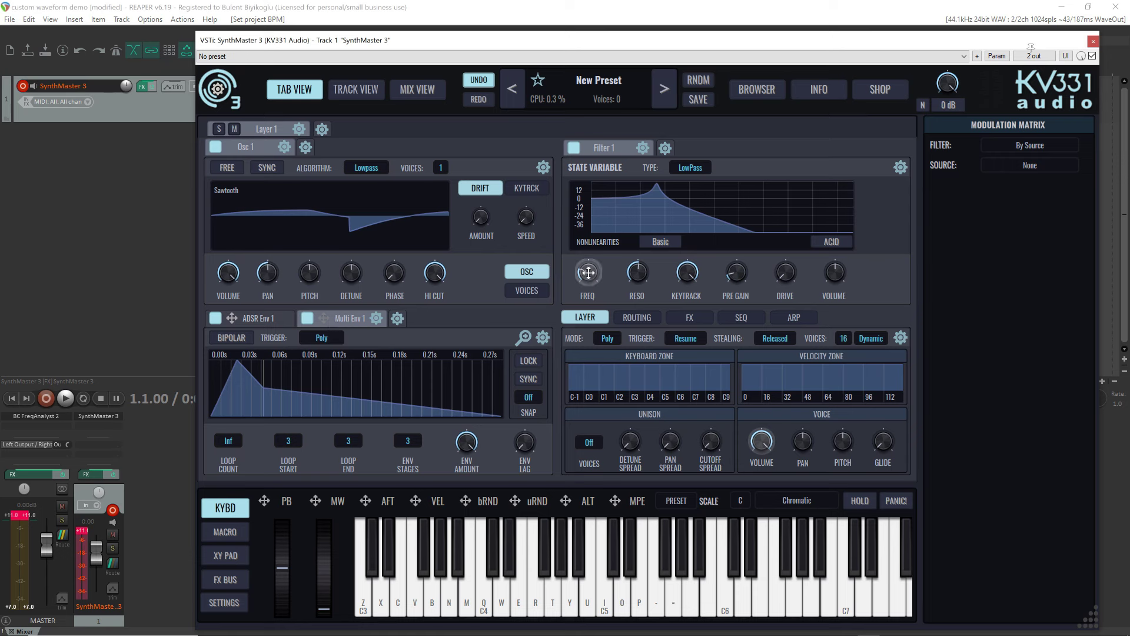
Step: Modulate Filter 1's cutoff with Multi Env 1, lowering the cutoff to 12 Hz and raising the modulation amount while auditioning notes
{"action": "left_click_drag", "start_coordinate": [588, 272], "coordinate": [588, 272]}
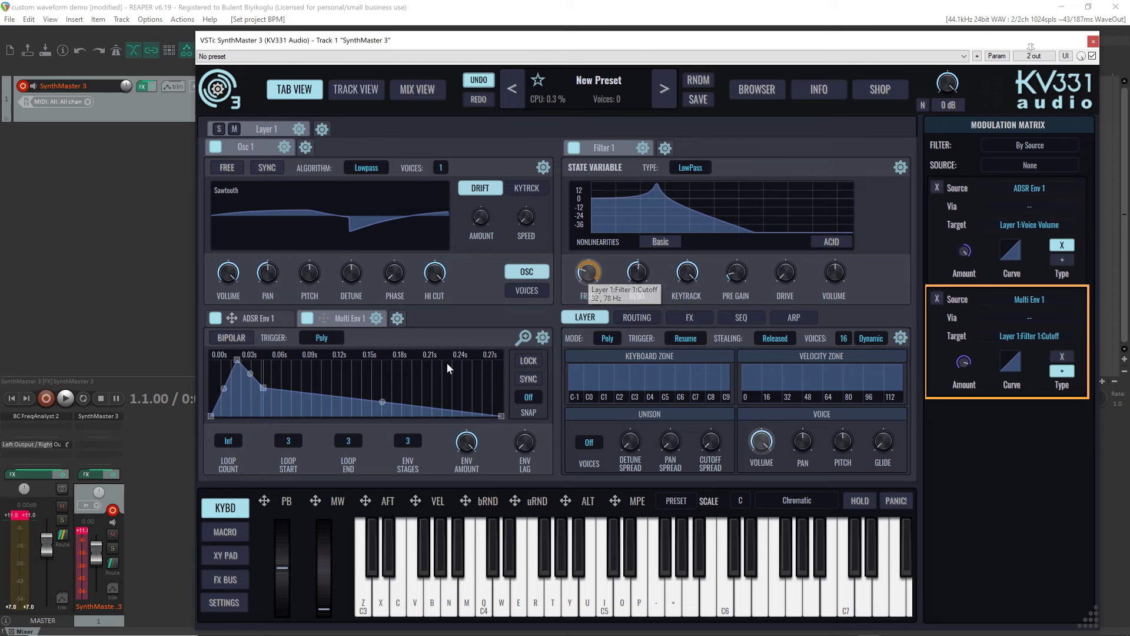
{"action": "key", "text": "z"}
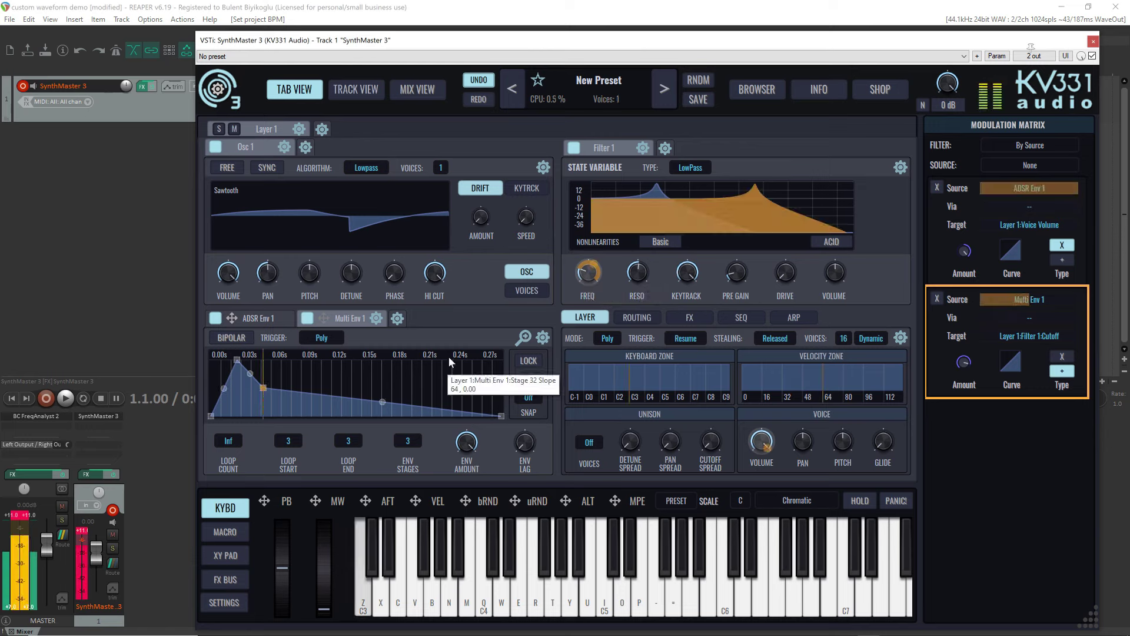
{"action": "key", "text": "z"}
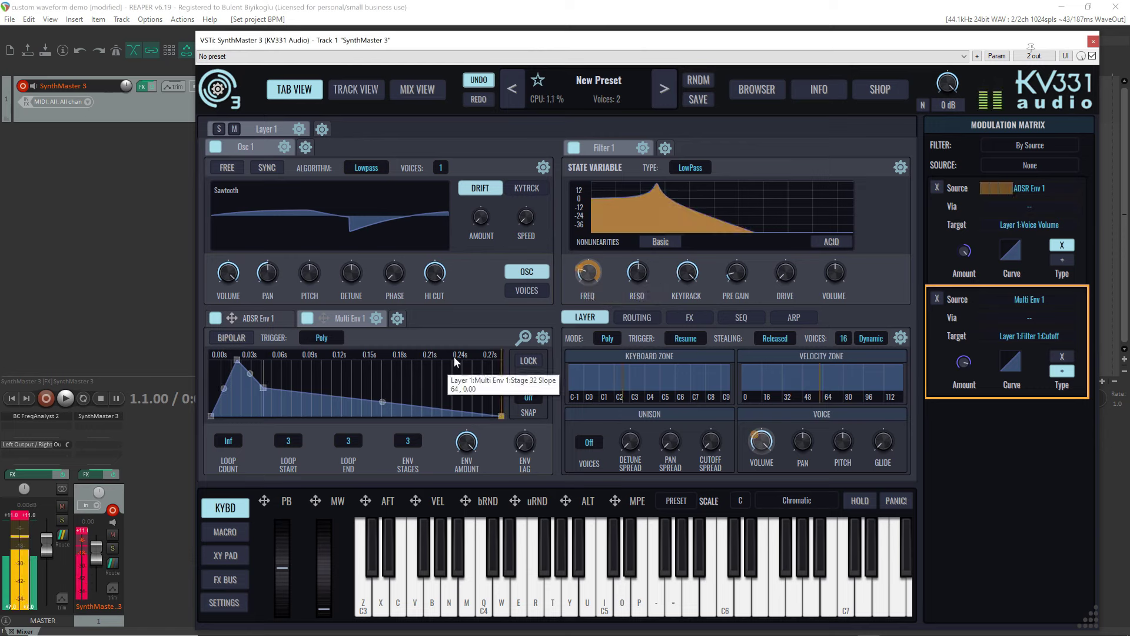
{"action": "left_click", "coordinate": [585, 270]}
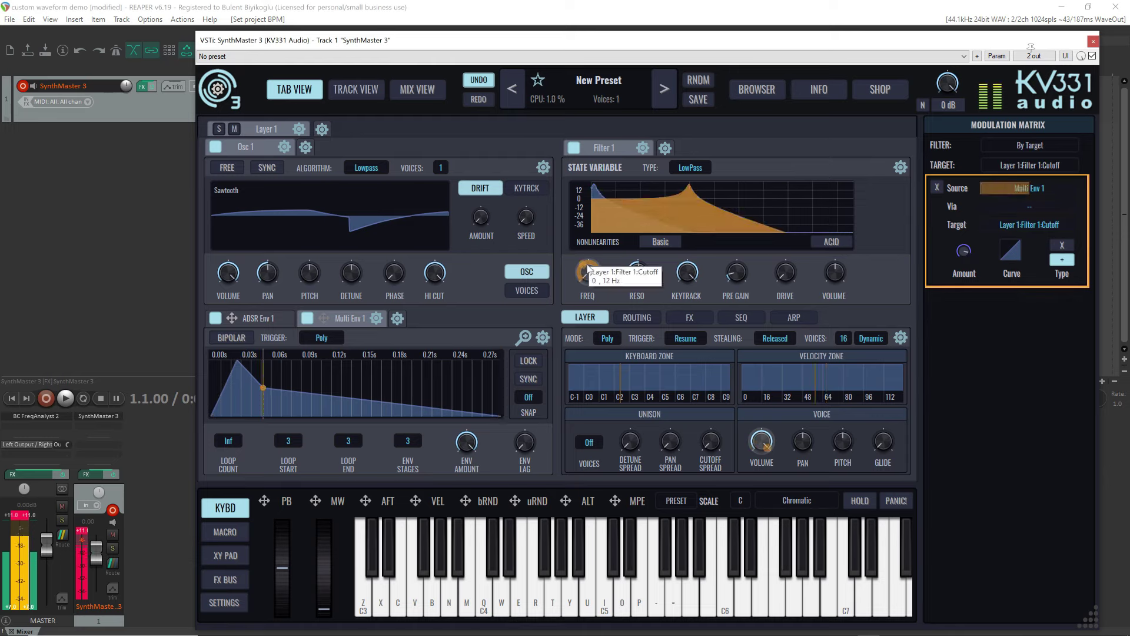
{"action": "left_click_drag", "start_coordinate": [588, 269], "coordinate": [592, 238]}
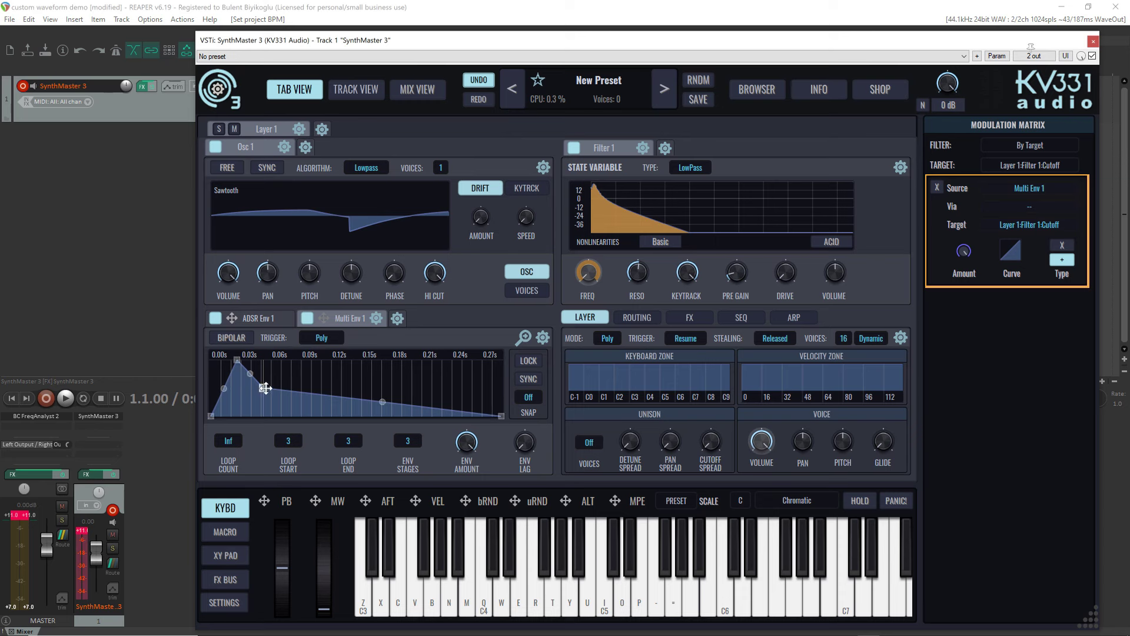
Step: Reshape Multi Env 1 with a curved first stage of about 0.4 s, a curved stage 2 and a longer ending, adding a fourth stage
{"action": "left_click_drag", "start_coordinate": [250, 373], "coordinate": [309, 381]}
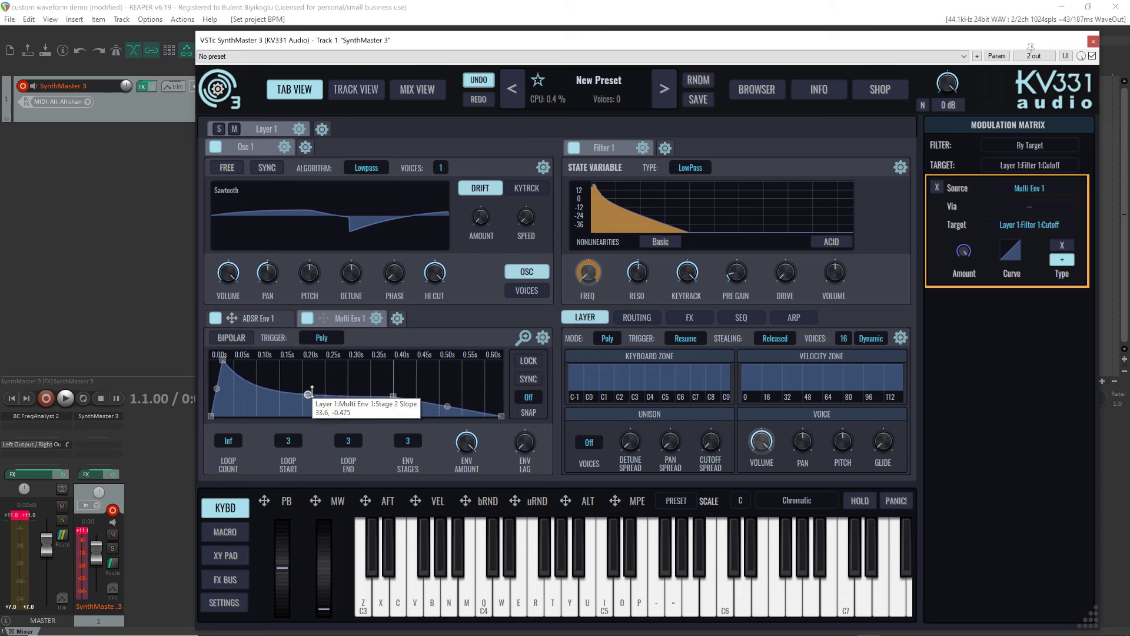
{"action": "left_click_drag", "start_coordinate": [232, 356], "coordinate": [304, 352]}
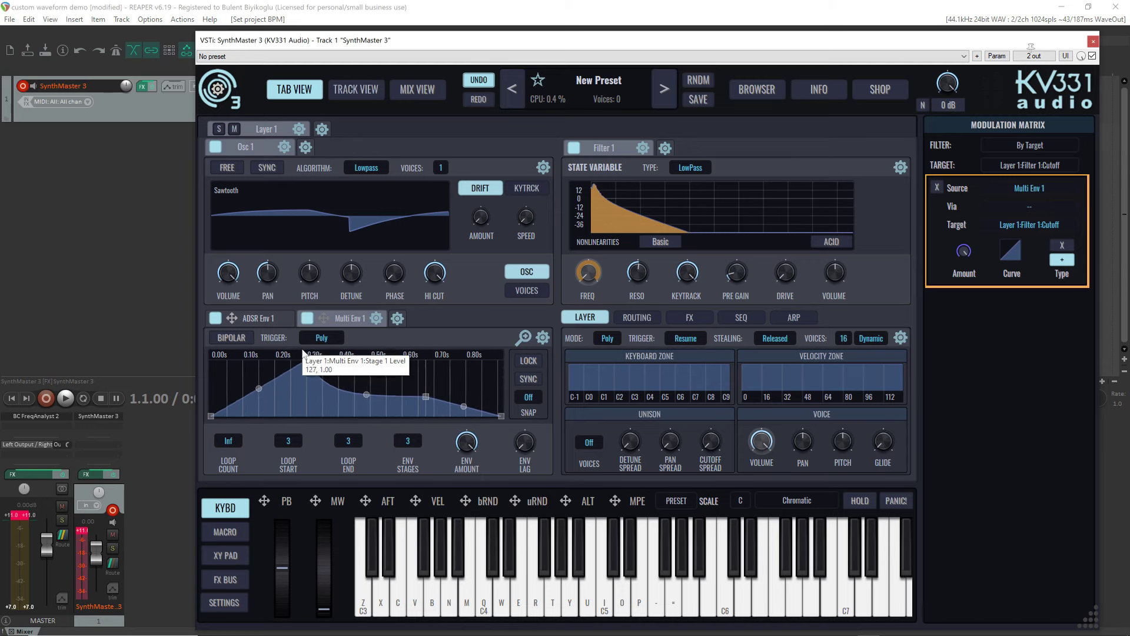
{"action": "left_click_drag", "start_coordinate": [259, 387], "coordinate": [433, 397]}
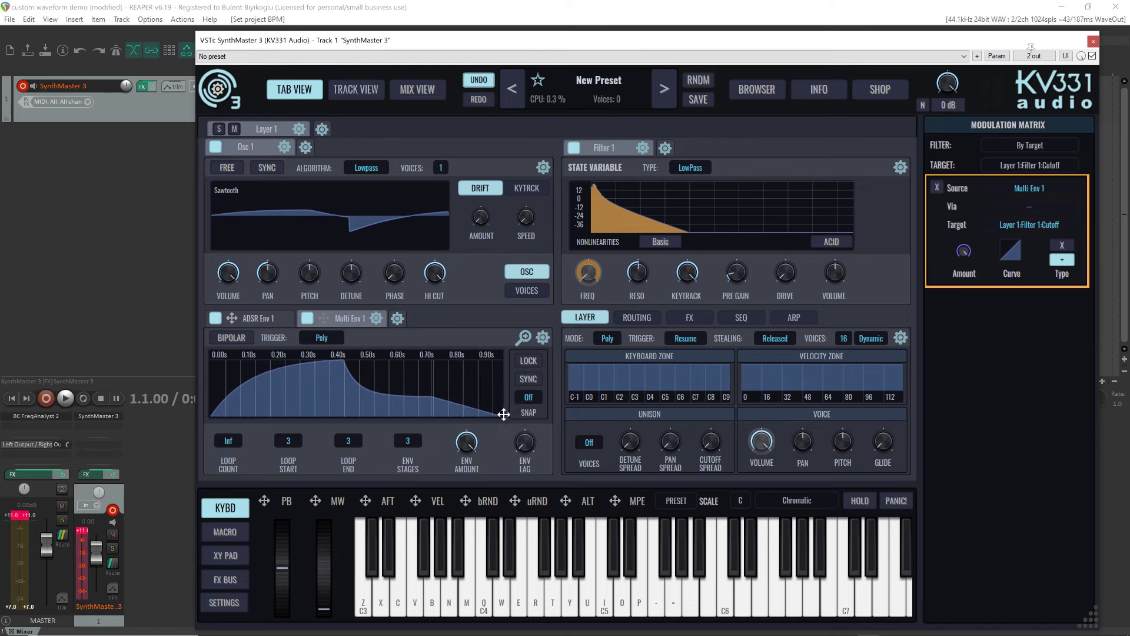
{"action": "left_click_drag", "start_coordinate": [502, 415], "coordinate": [558, 422]}
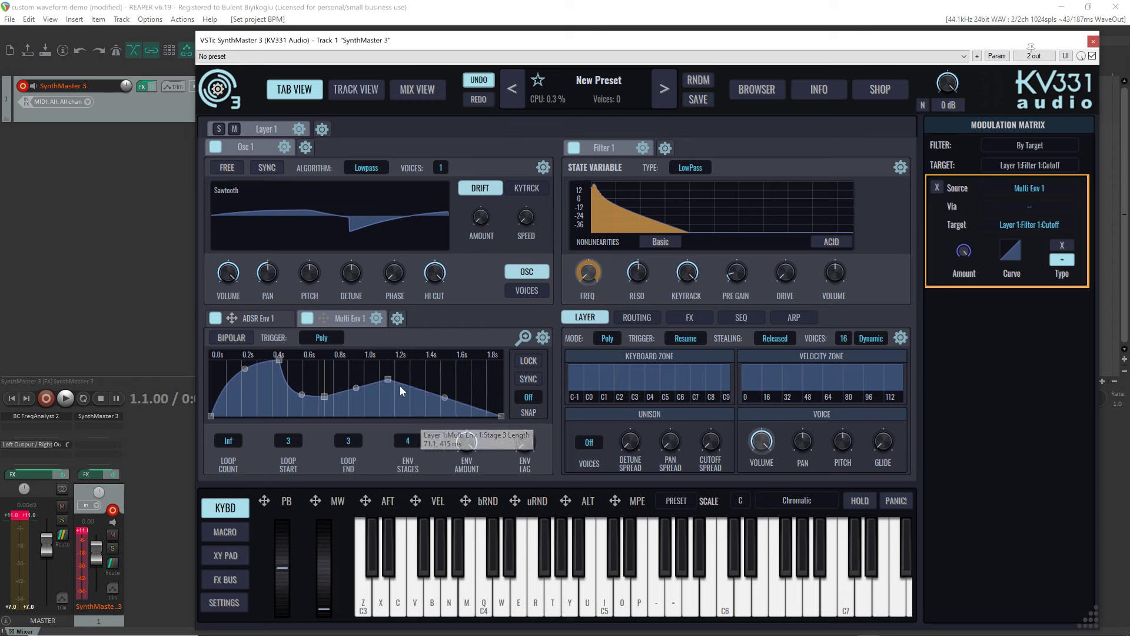
Step: Remove the added fourth stage from Multi Env 1, undo the removal and redo it
{"action": "left_click_drag", "start_coordinate": [390, 381], "coordinate": [390, 408]}
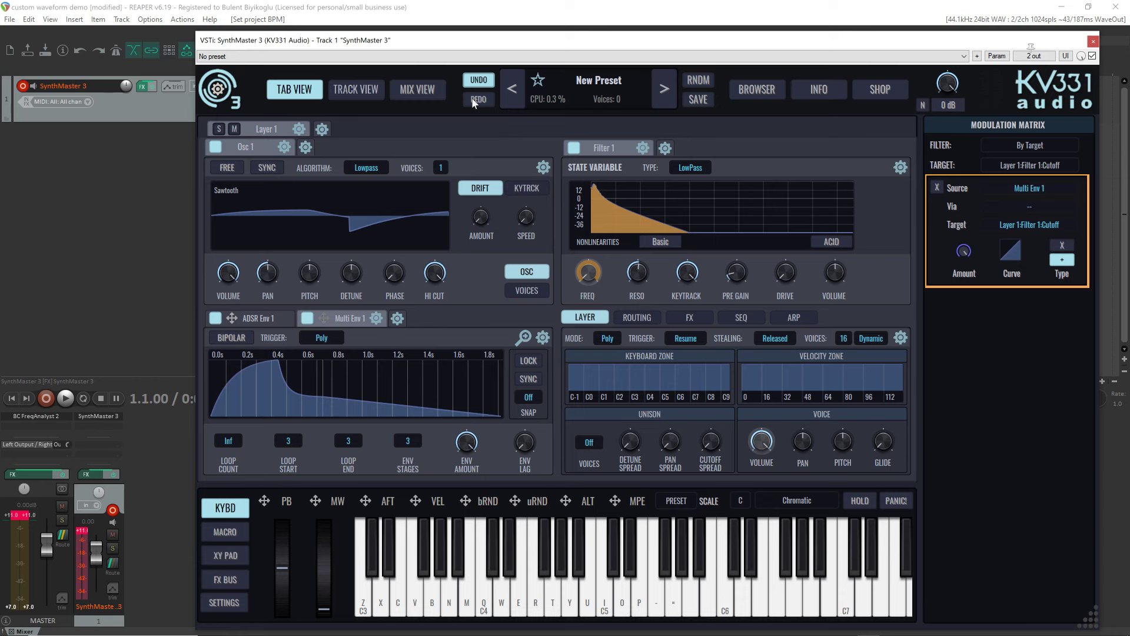
{"action": "left_click", "coordinate": [479, 82]}
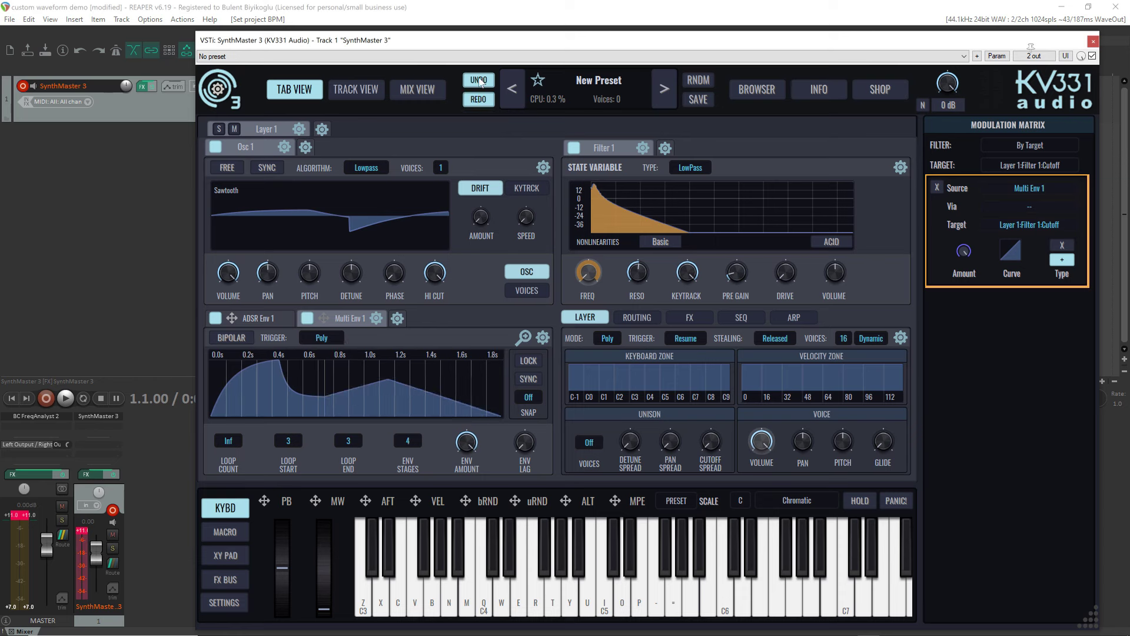
{"action": "left_click", "coordinate": [479, 99]}
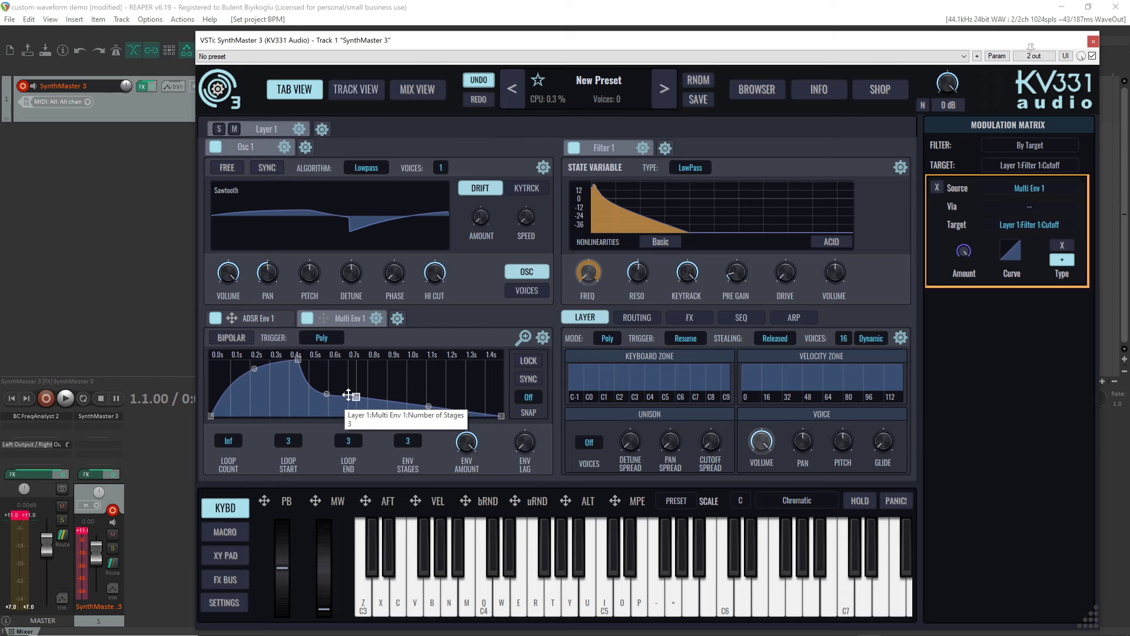
Step: Lengthen Multi Env 1's stages, with stage 1 at about 1 s and stage 2 at about 3 s, and audition a note
{"action": "left_click_drag", "start_coordinate": [357, 398], "coordinate": [395, 398]}
{"action": "mouse_move", "coordinate": [275, 359]}
{"action": "left_mouse_down"}
{"action": "mouse_move", "coordinate": [318, 358]}
{"action": "mouse_move", "coordinate": [272, 365]}
{"action": "left_mouse_up"}
{"action": "left_click_drag", "start_coordinate": [382, 392], "coordinate": [512, 420]}
{"action": "left_click_drag", "start_coordinate": [314, 402], "coordinate": [352, 393]}
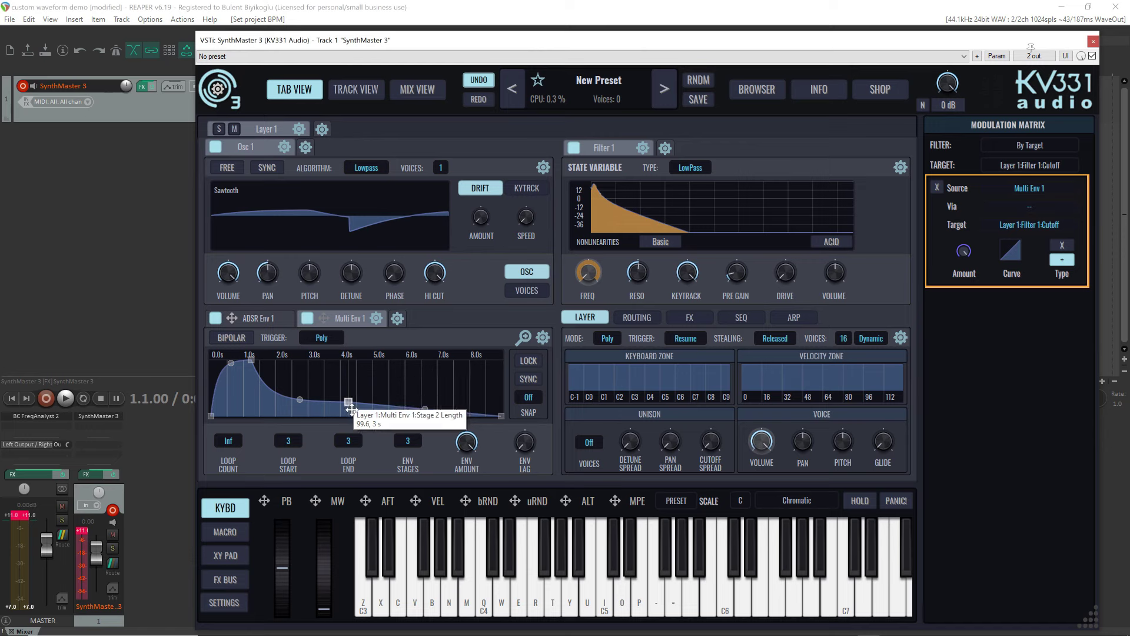
{"action": "key", "text": "z"}
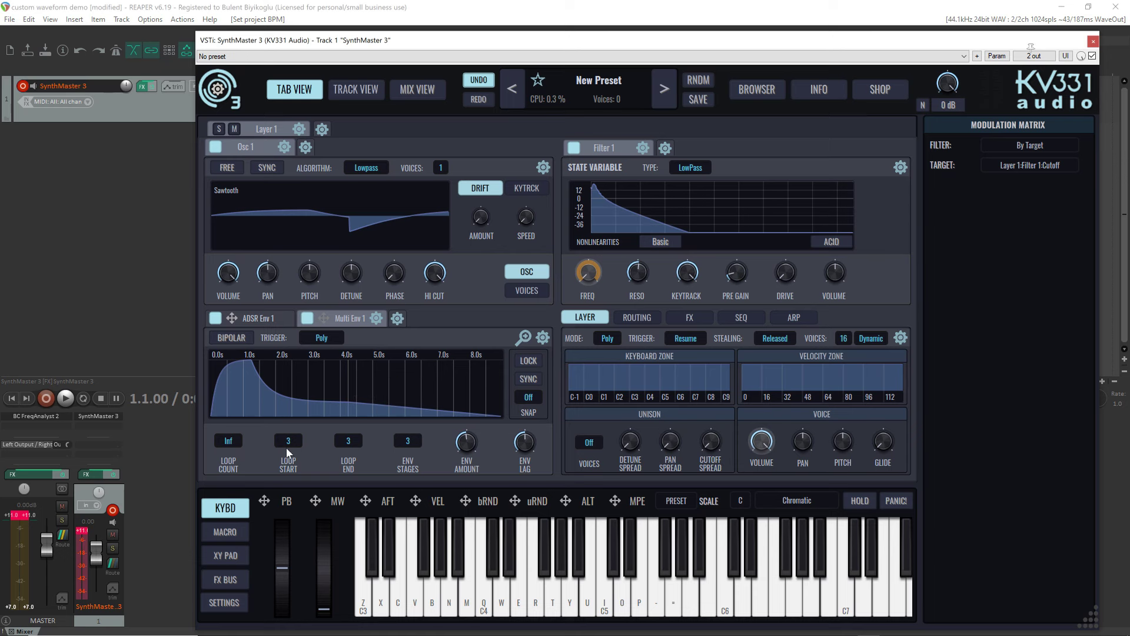
Step: Add two stages to Multi Env 1 for a total of five, set the loop end to 5 and audition the loop
{"action": "mouse_move", "coordinate": [348, 391]}
{"action": "double_click", "coordinate": [414, 376]}
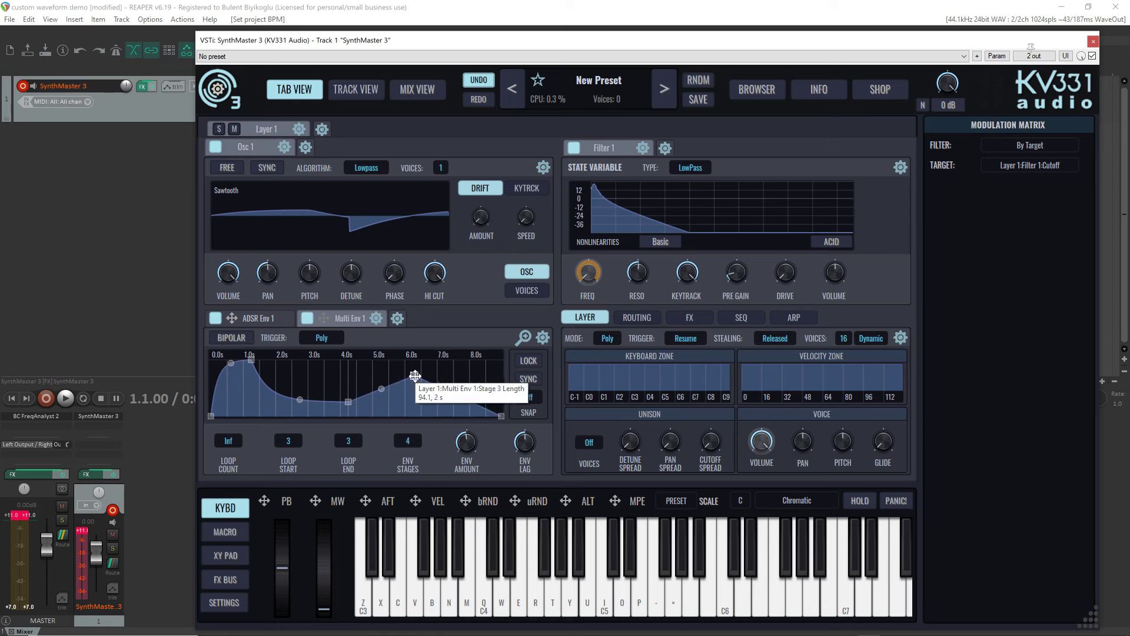
{"action": "left_click_drag", "start_coordinate": [415, 376], "coordinate": [453, 393]}
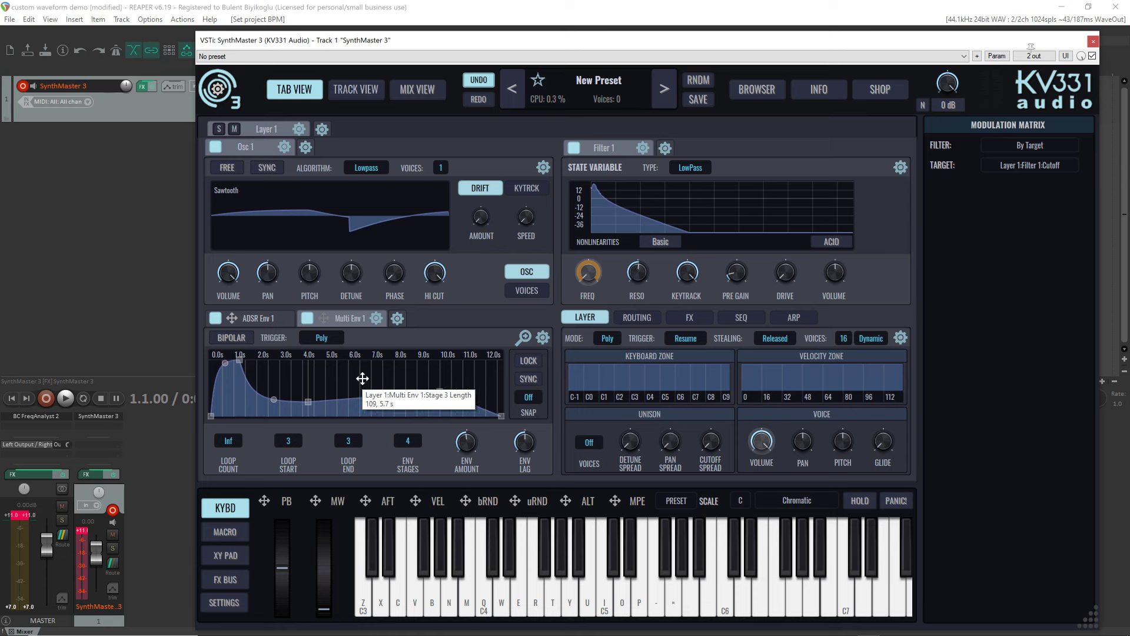
{"action": "double_click", "coordinate": [361, 378]}
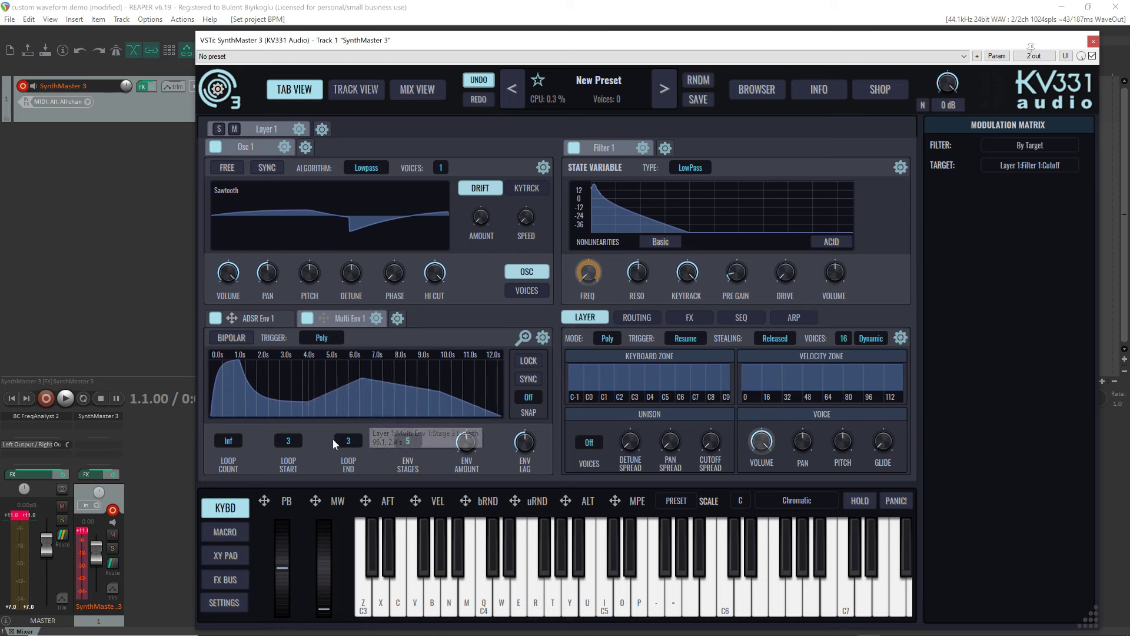
{"action": "right_click", "coordinate": [353, 445]}
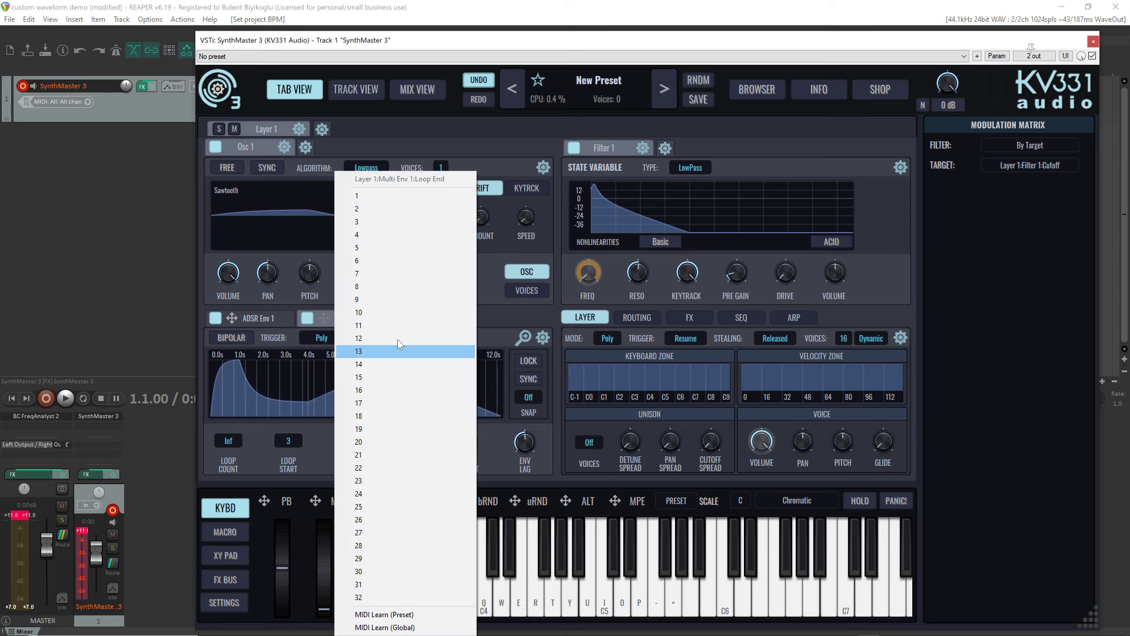
{"action": "left_click", "coordinate": [405, 249]}
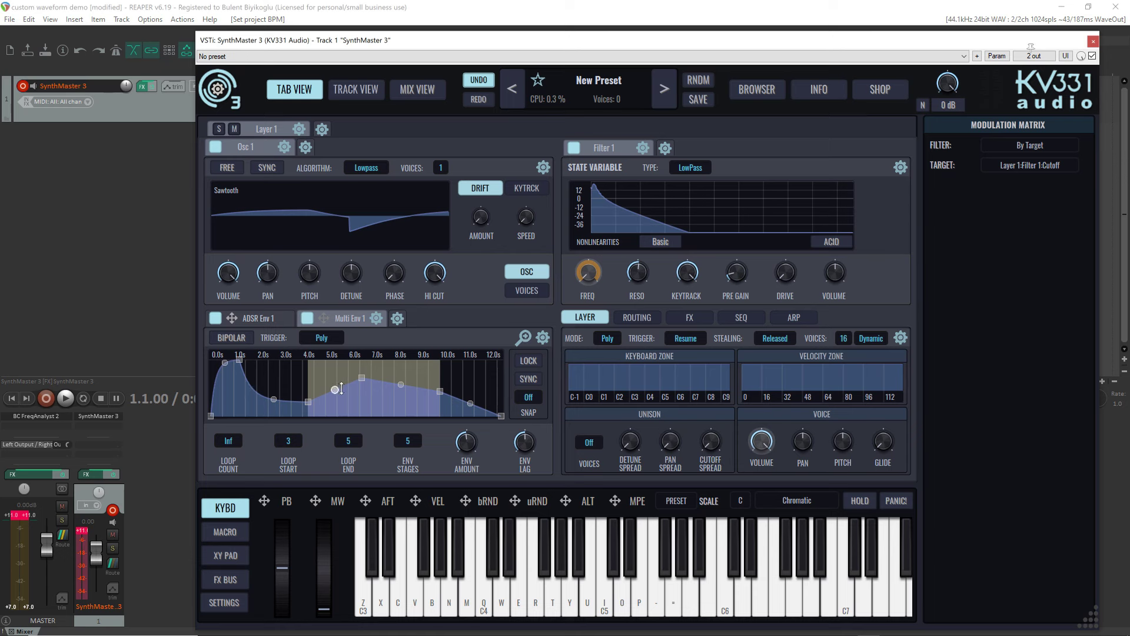
{"action": "key", "text": "z"}
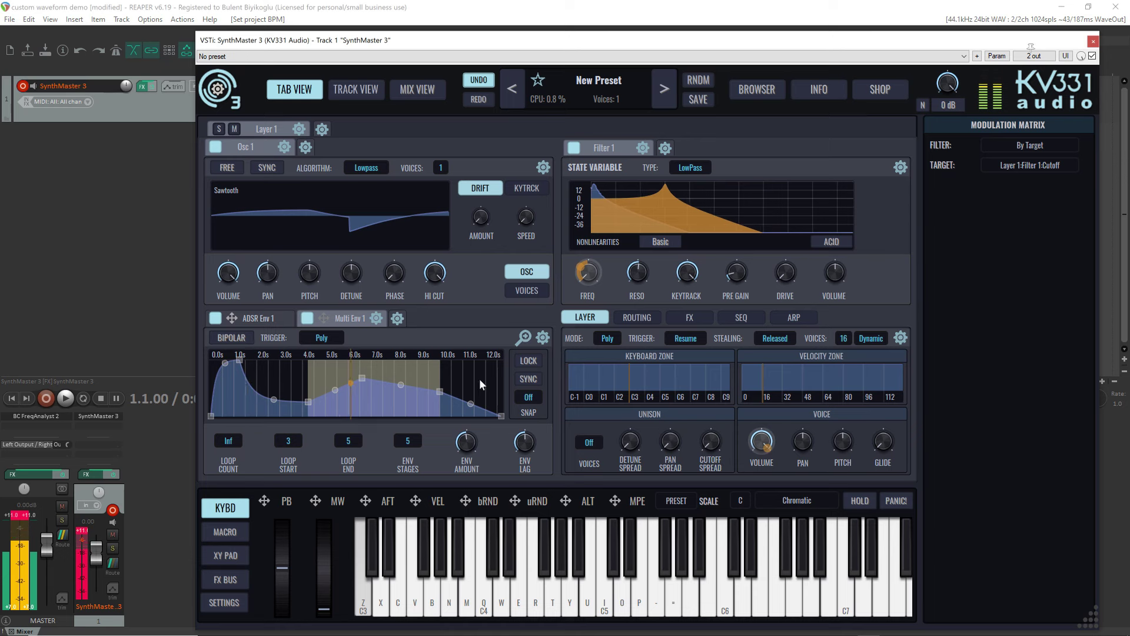
Step: Shorten Multi Env 1's stages while the note loops, set stage 2's level to about 0.5 and level the loop's end with its start
{"action": "left_click_drag", "start_coordinate": [361, 377], "coordinate": [309, 401]}
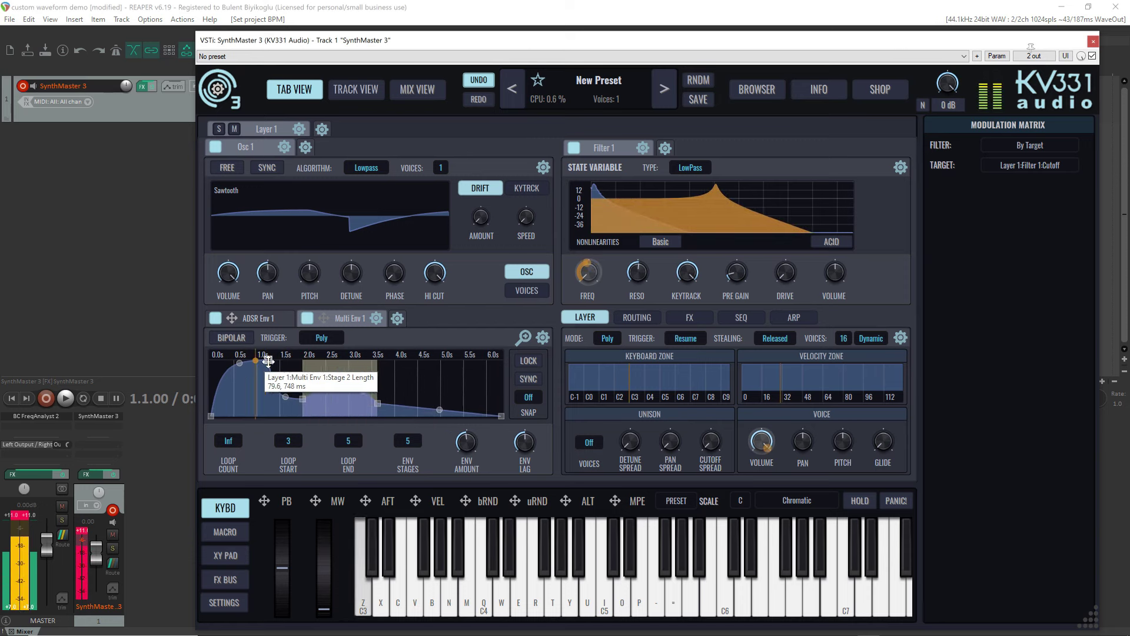
{"action": "left_click_drag", "start_coordinate": [267, 359], "coordinate": [259, 359]}
{"action": "left_click_drag", "start_coordinate": [292, 399], "coordinate": [295, 388]}
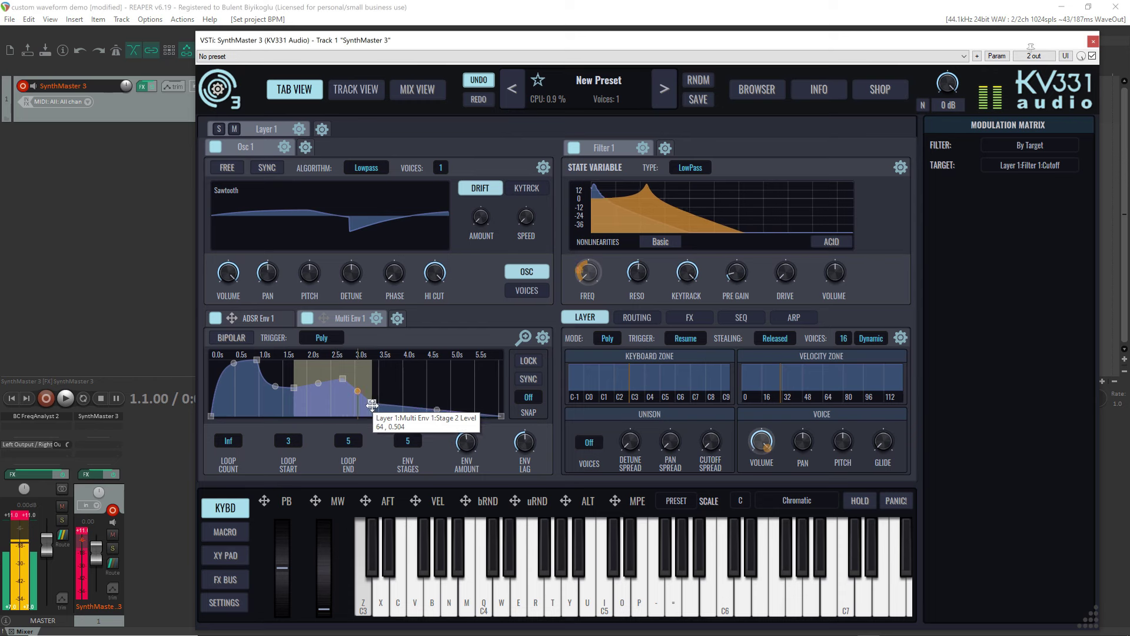
{"action": "left_click_drag", "start_coordinate": [372, 404], "coordinate": [373, 389]}
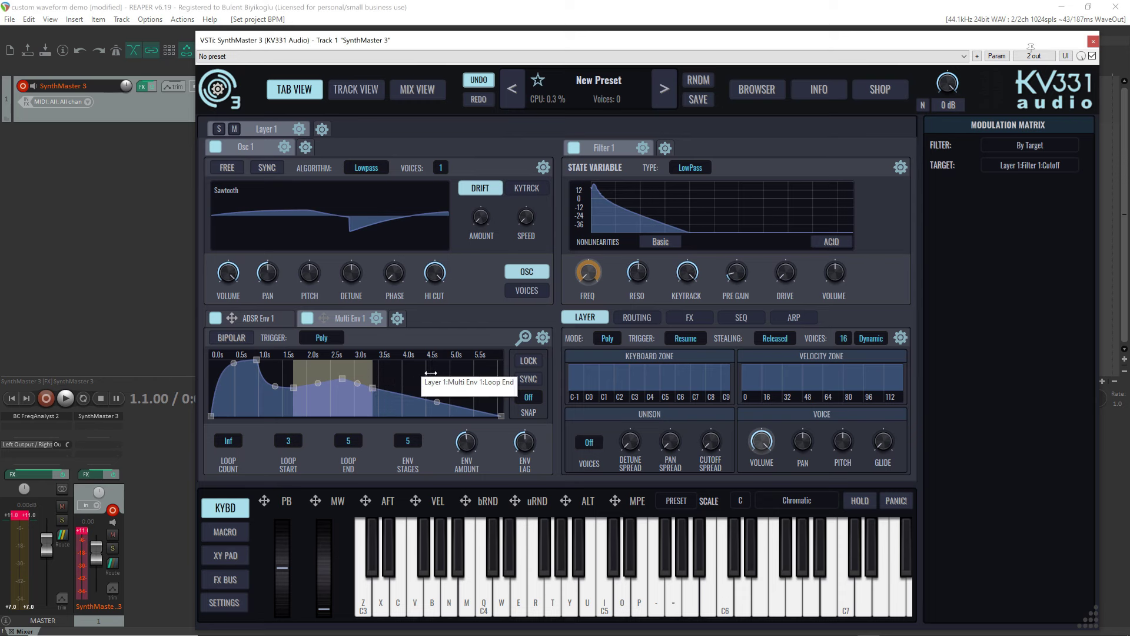
Step: Move Multi Env 1's loop start to stage 2 and raise the loop's end point to level 1.00 while auditioning
{"action": "mouse_move", "coordinate": [467, 375]}
{"action": "left_mouse_down"}
{"action": "mouse_move", "coordinate": [356, 375]}
{"action": "mouse_move", "coordinate": [371, 375]}
{"action": "left_mouse_up"}
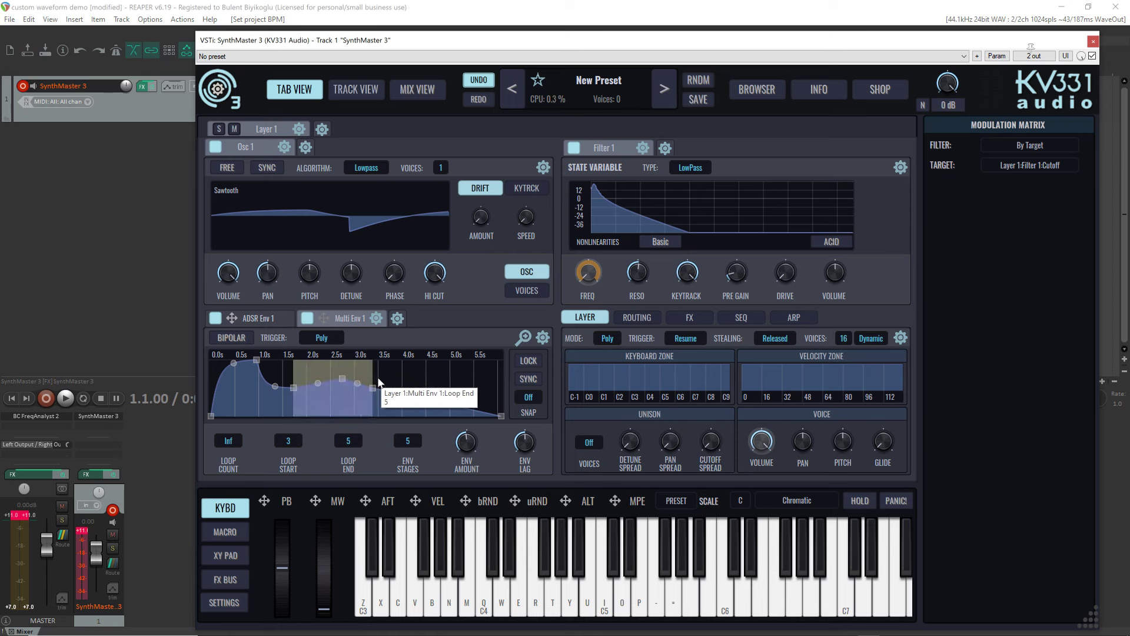
{"action": "mouse_move", "coordinate": [295, 373]}
{"action": "left_mouse_down"}
{"action": "mouse_move", "coordinate": [327, 373]}
{"action": "mouse_move", "coordinate": [289, 374]}
{"action": "left_mouse_up"}
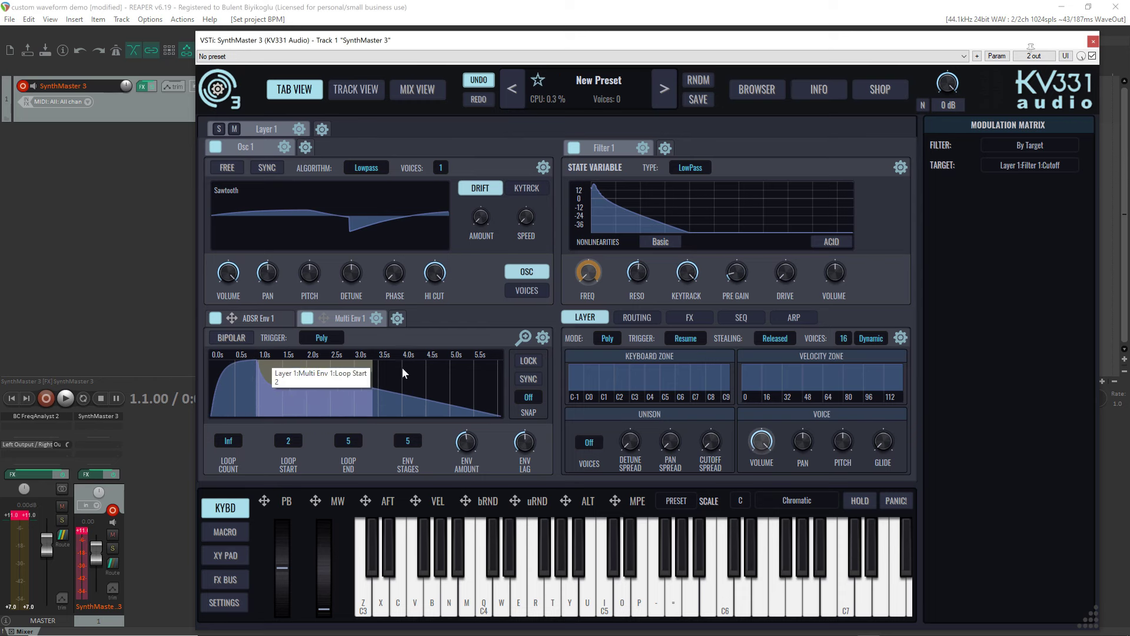
{"action": "key", "text": "z"}
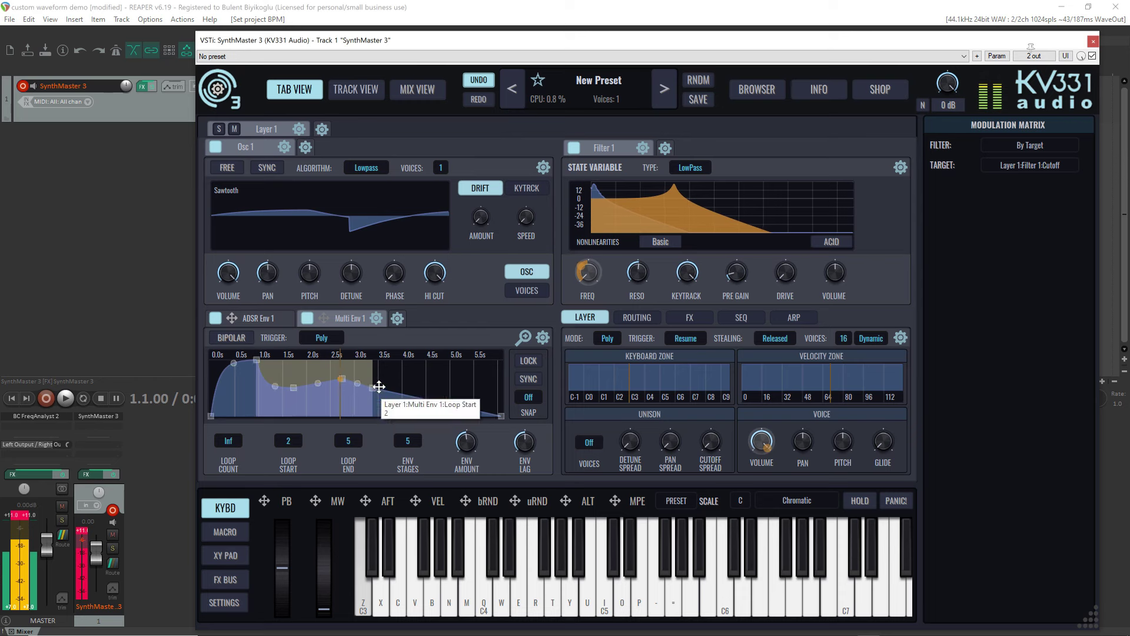
{"action": "left_click_drag", "start_coordinate": [375, 390], "coordinate": [373, 359]}
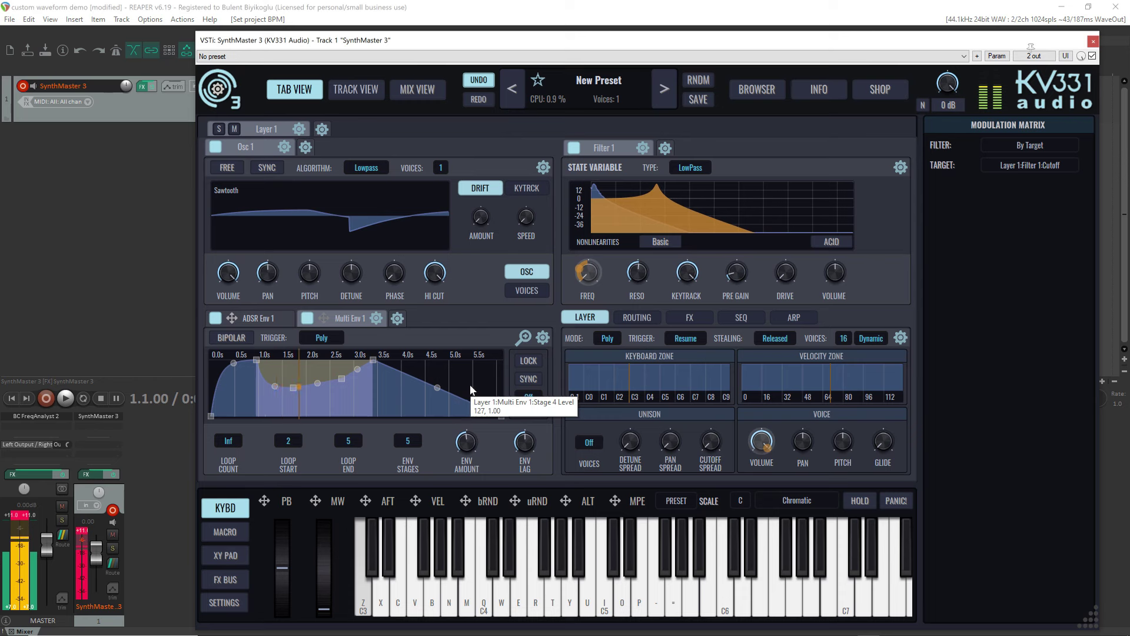
Step: Add a sixth stage after Multi Env 1's loop, curve the falling section into a smooth release and audition a note
{"action": "left_click_drag", "start_coordinate": [438, 388], "coordinate": [408, 376]}
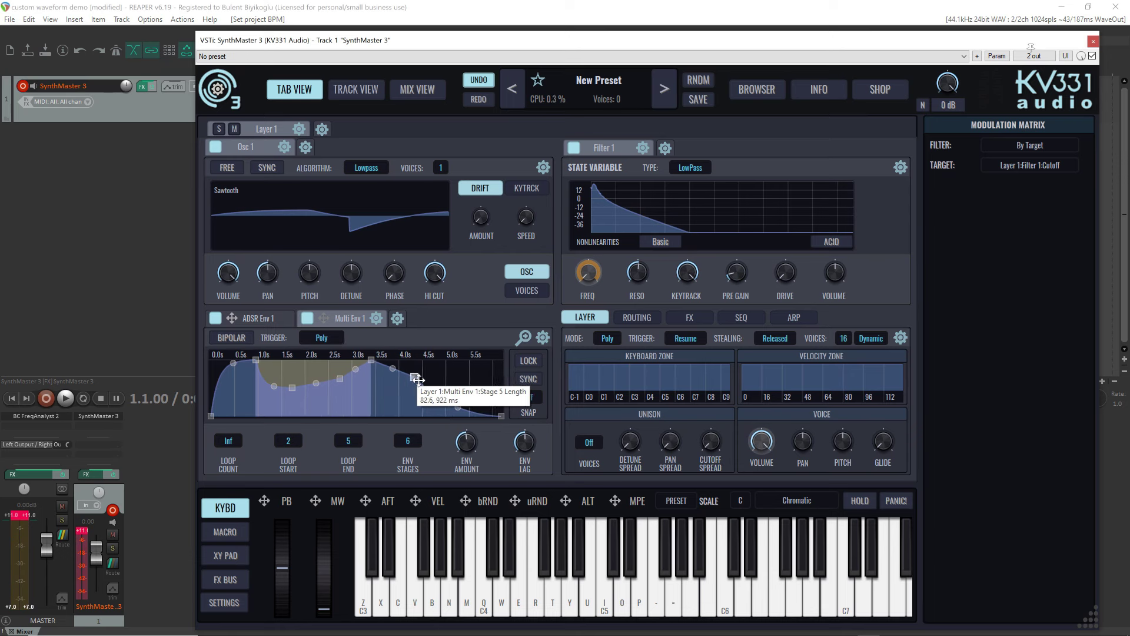
{"action": "double_click", "coordinate": [420, 381]}
{"action": "left_click_drag", "start_coordinate": [387, 374], "coordinate": [394, 362]}
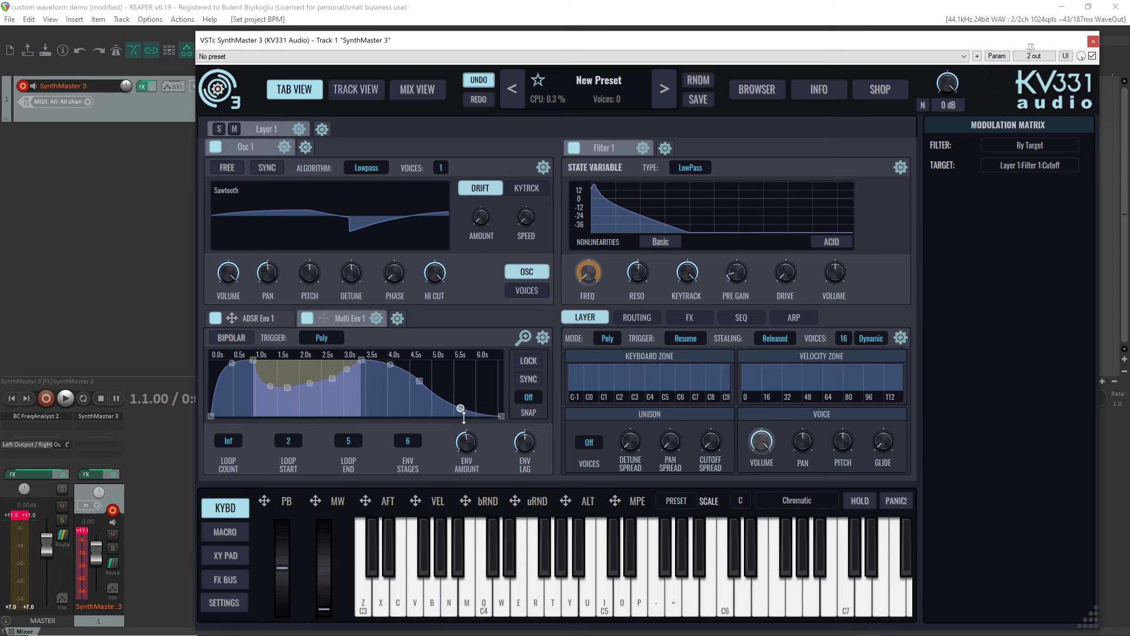
{"action": "key", "text": "z"}
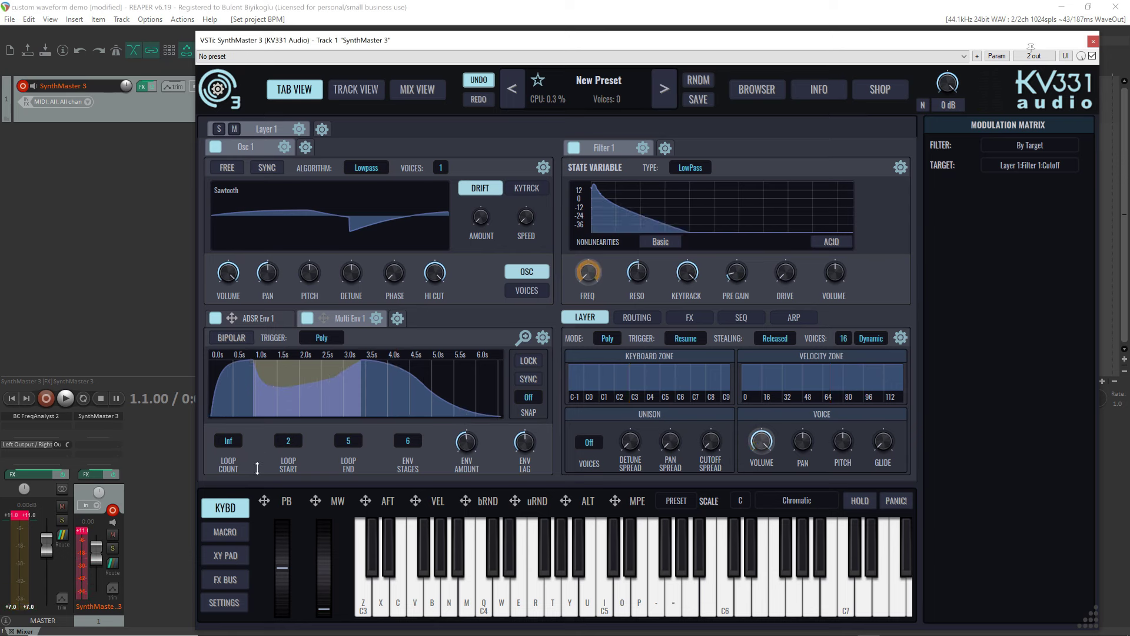
Step: Set Multi Env 1's loop count to Off and audition a note
{"action": "left_click", "coordinate": [232, 441]}
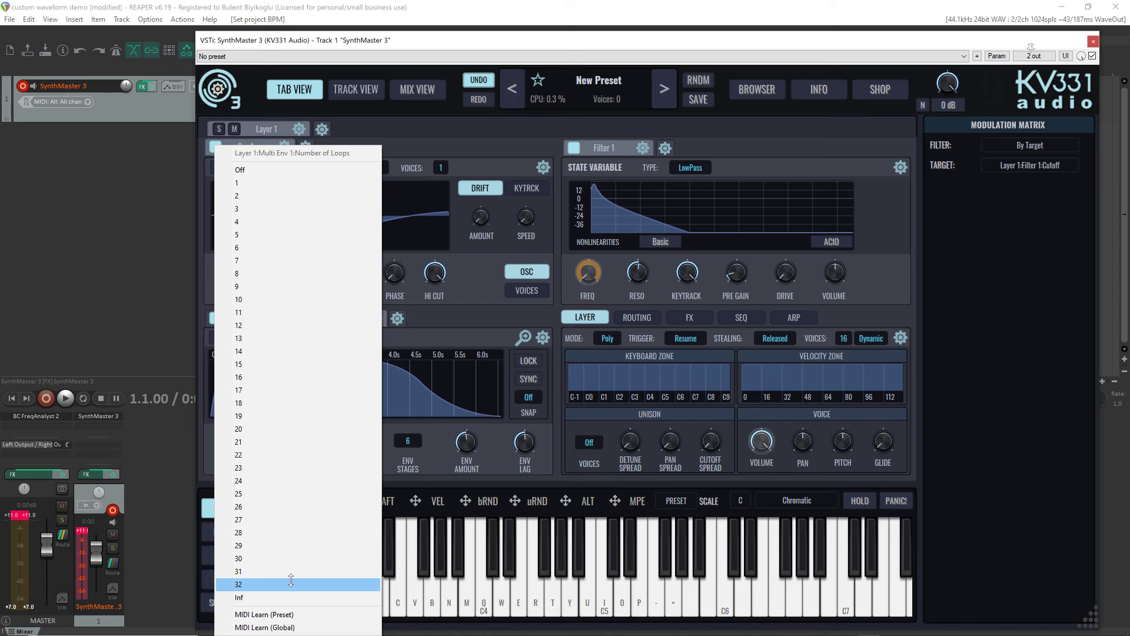
{"action": "left_click", "coordinate": [290, 170]}
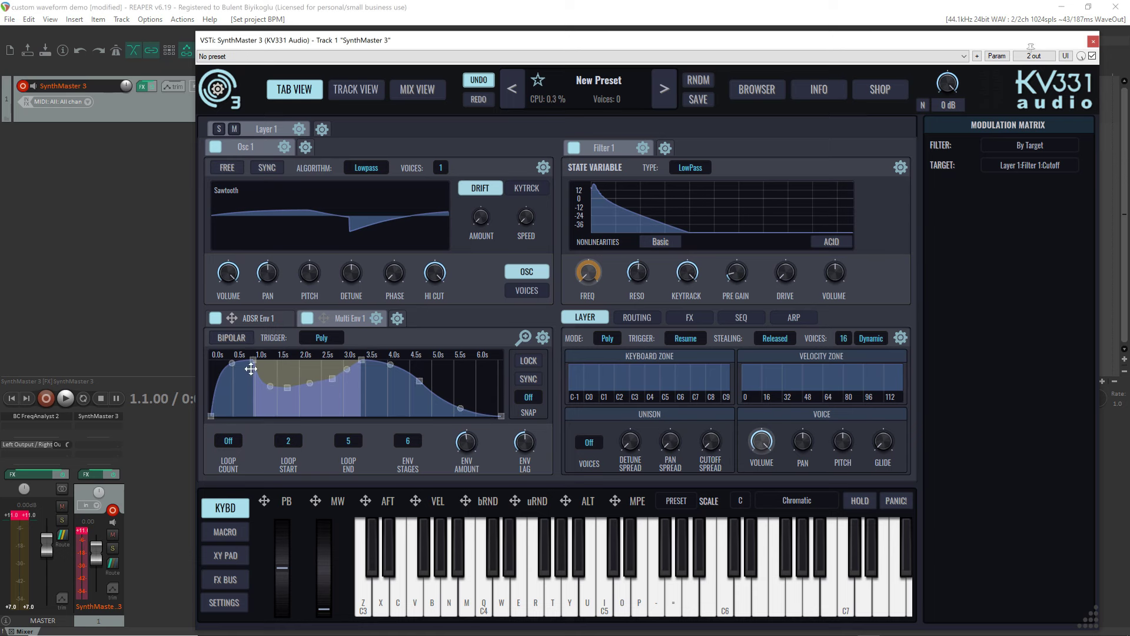
{"action": "key", "text": "z"}
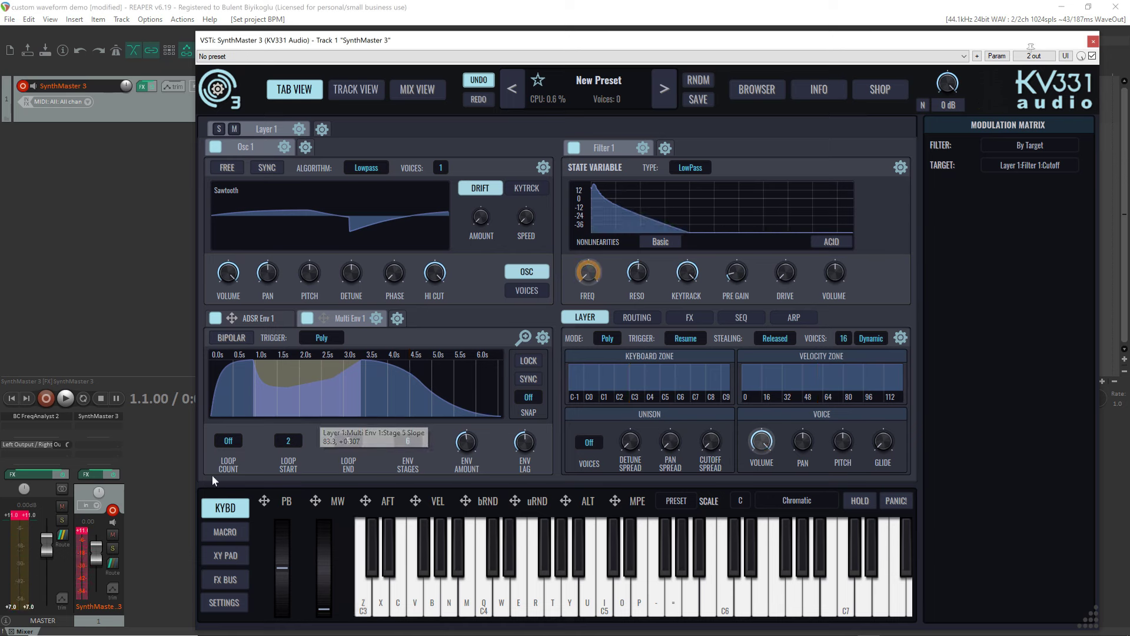
Step: Set Multi Env 1's loop count to 2 and audition a note
{"action": "left_click", "coordinate": [229, 441]}
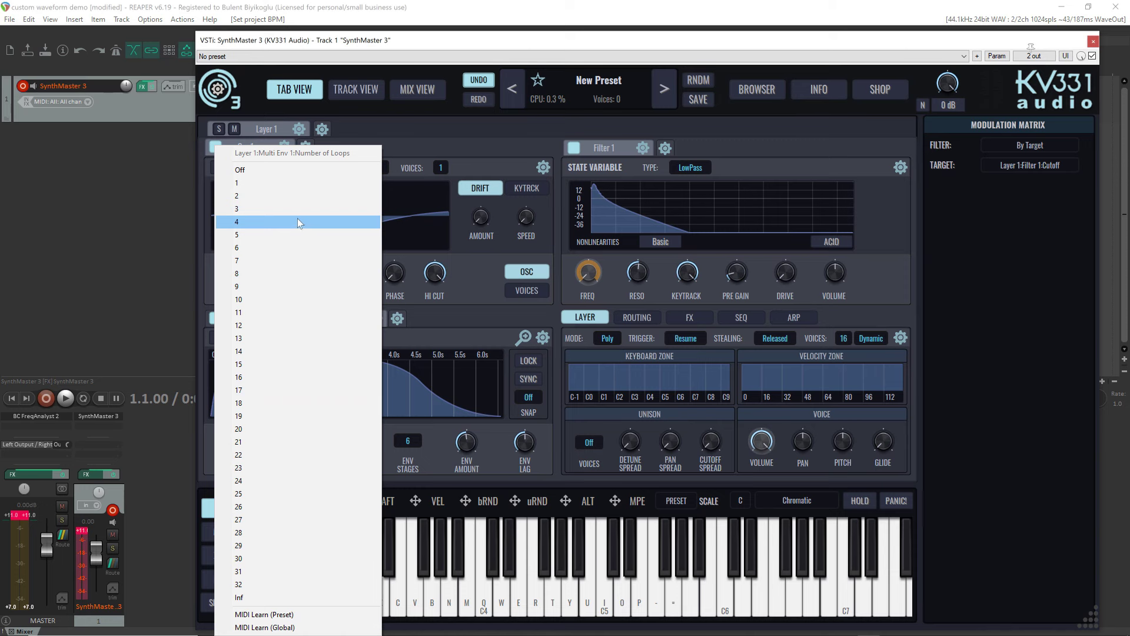
{"action": "left_click", "coordinate": [295, 201]}
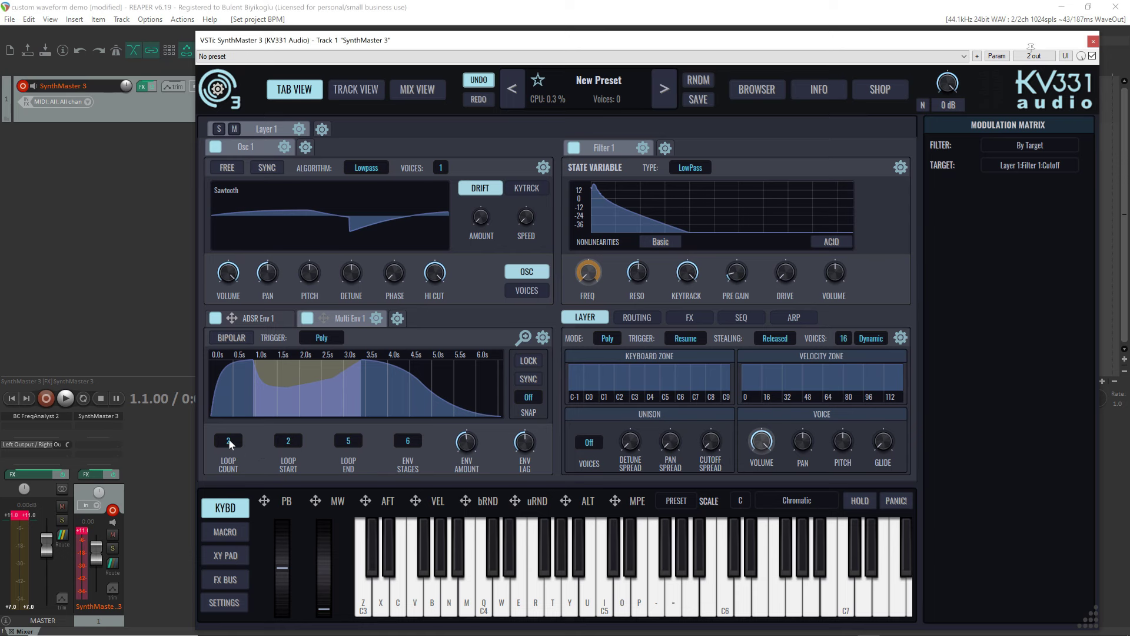
{"action": "mouse_move", "coordinate": [414, 361]}
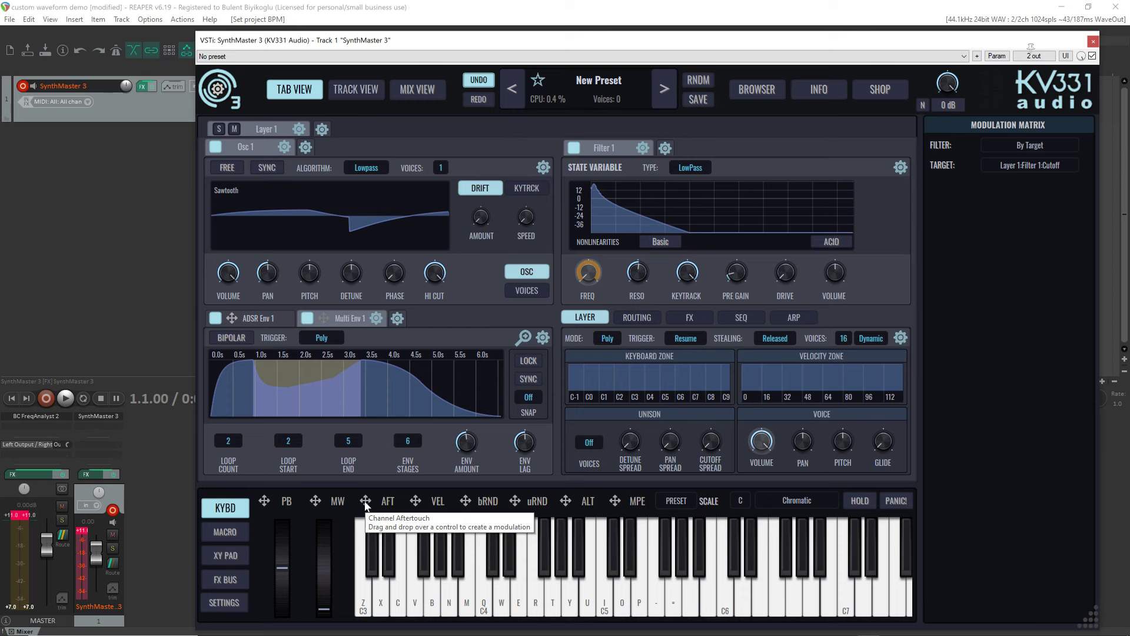
{"action": "key", "text": "z"}
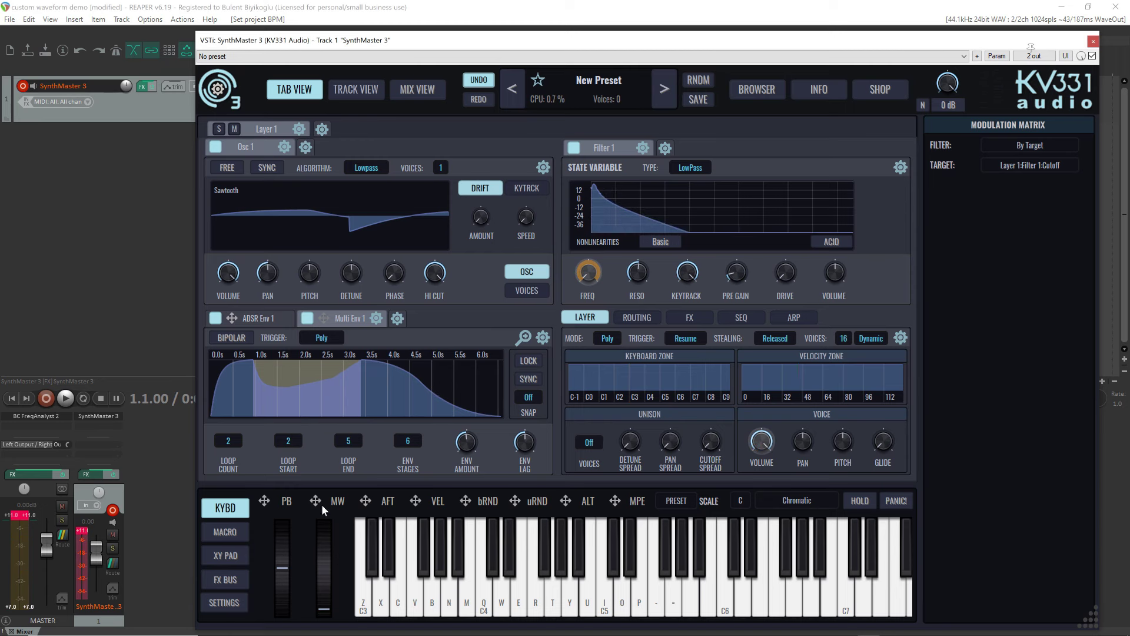
Step: View Multi Env 1 in the enlarged editor while auditioning a note, then return to the normal view
{"action": "left_click", "coordinate": [524, 337]}
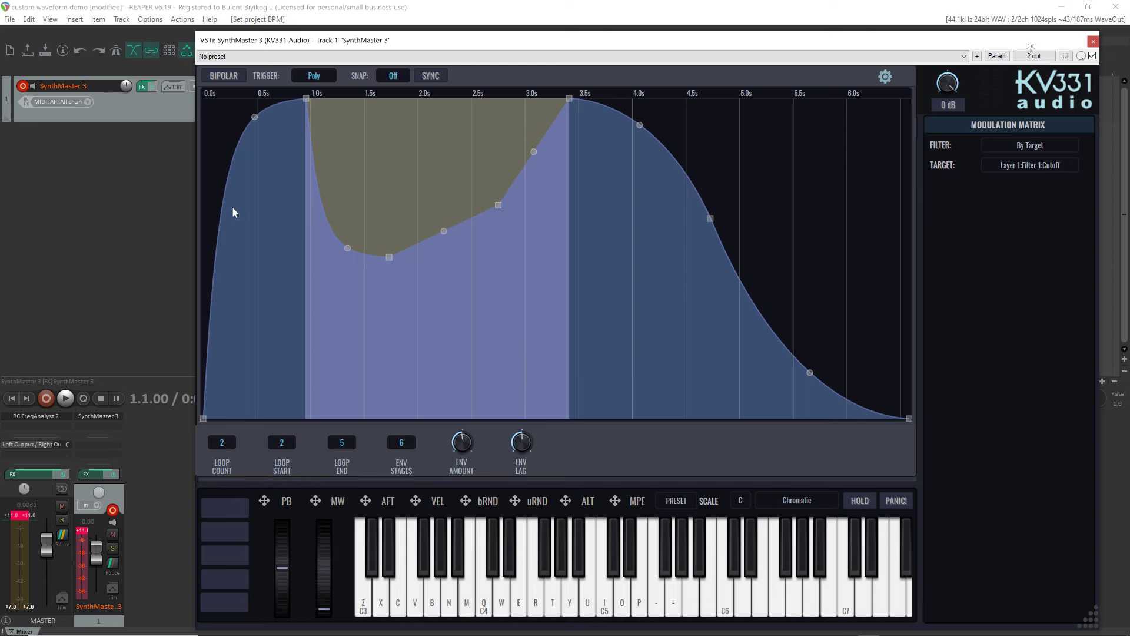
{"action": "key", "text": "z"}
{"action": "left_click", "coordinate": [902, 75]}
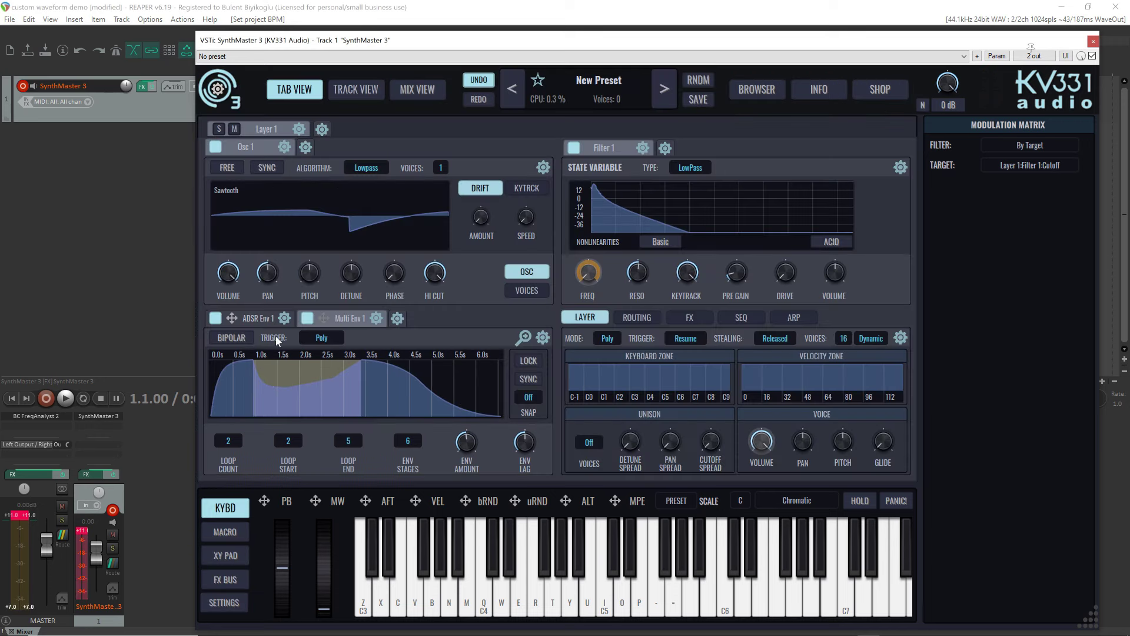
Step: Enable tempo sync for Multi Env 1 and set its snap to 1/4
{"action": "left_click", "coordinate": [528, 379]}
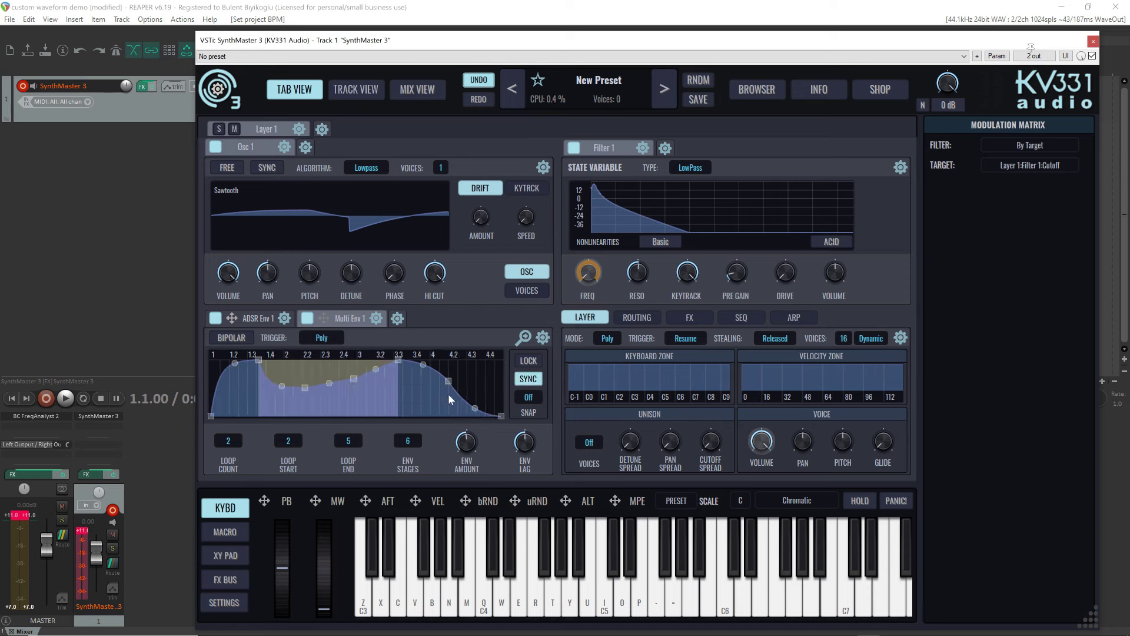
{"action": "left_click", "coordinate": [534, 399]}
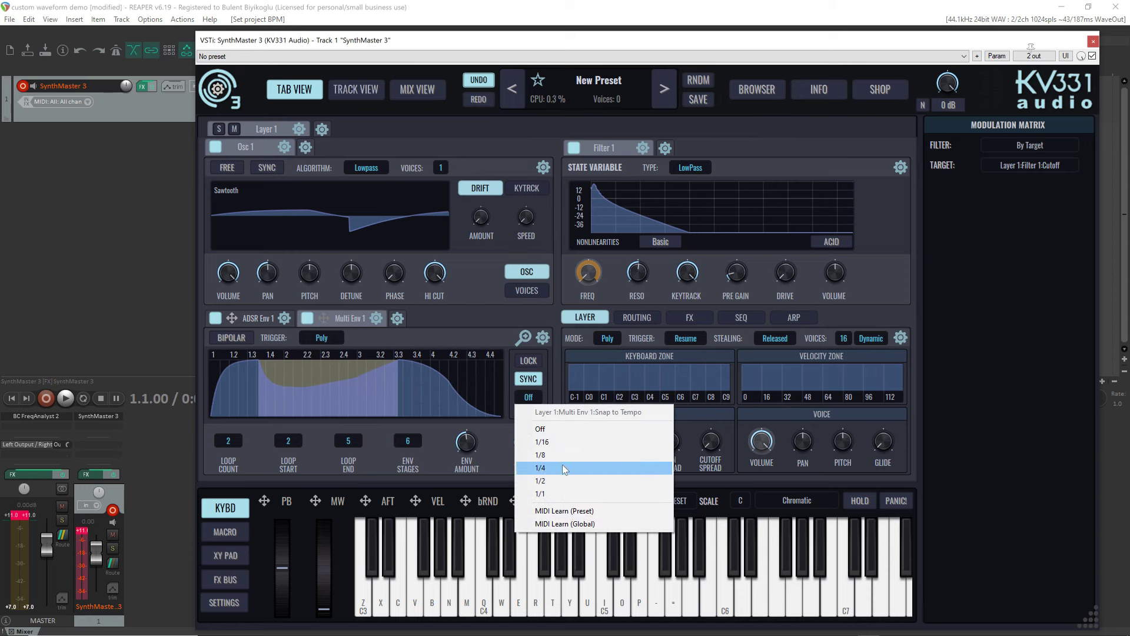
{"action": "left_click", "coordinate": [563, 464]}
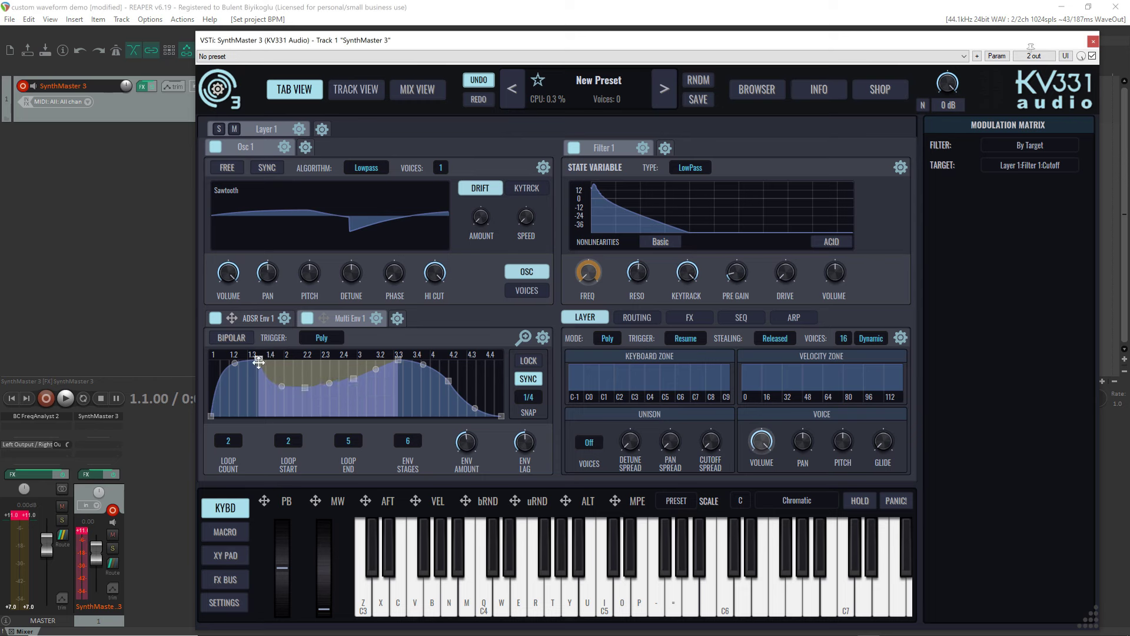
Step: Extend Multi Env 1's stage 1 to about one bar, then lengthen stage 2 and set its level to 0.40
{"action": "left_click_drag", "start_coordinate": [258, 362], "coordinate": [325, 336]}
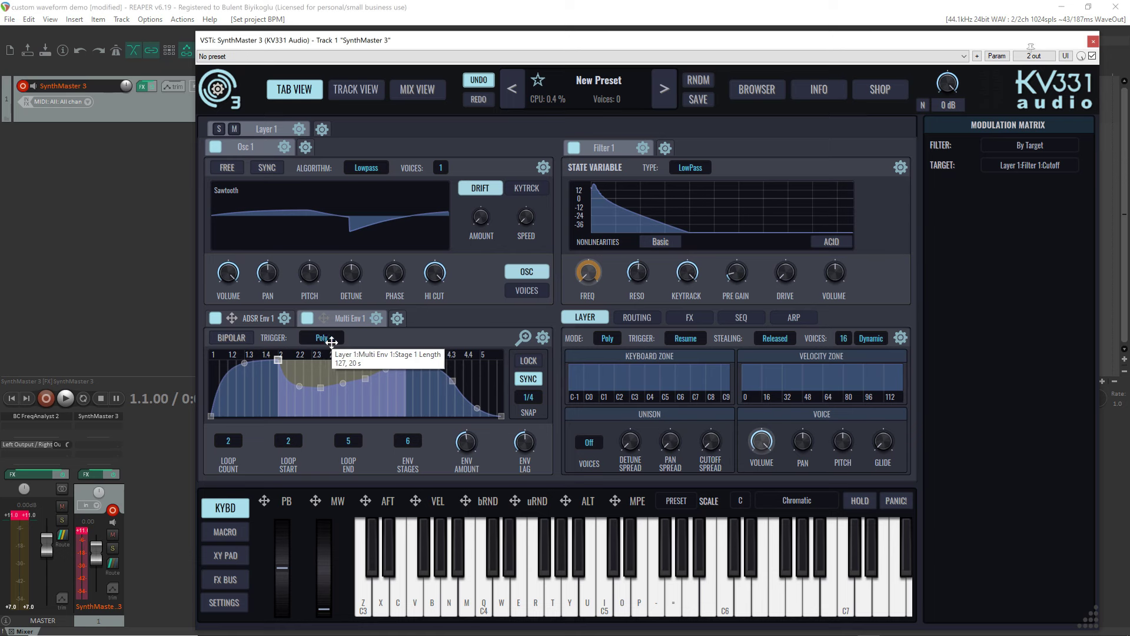
{"action": "left_click_drag", "start_coordinate": [322, 387], "coordinate": [289, 359]}
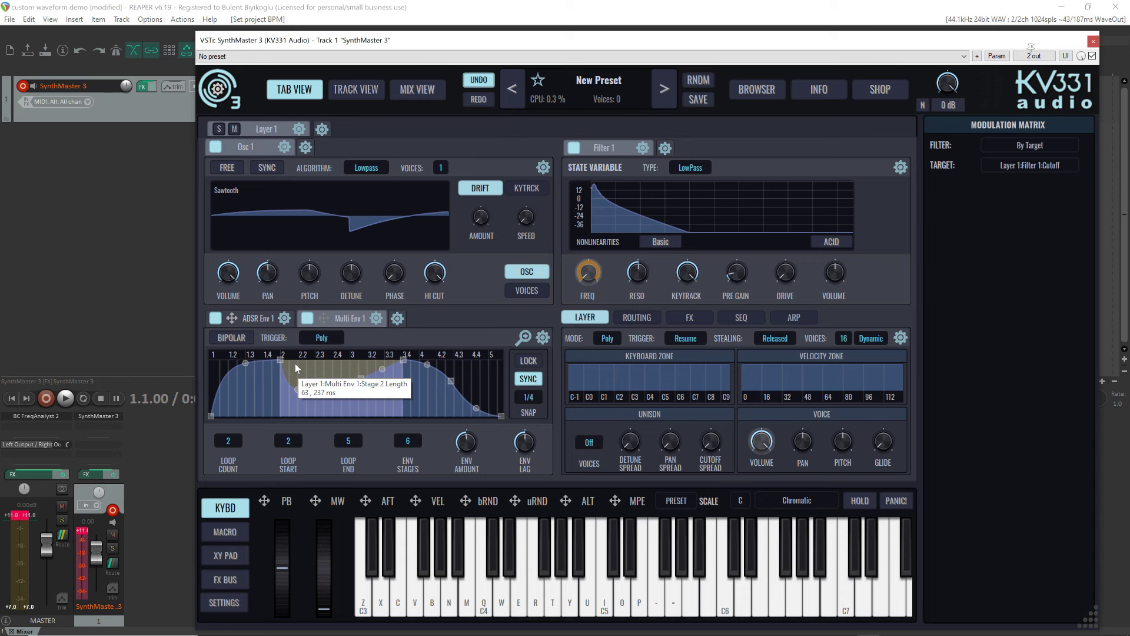
{"action": "left_click_drag", "start_coordinate": [295, 365], "coordinate": [403, 395]}
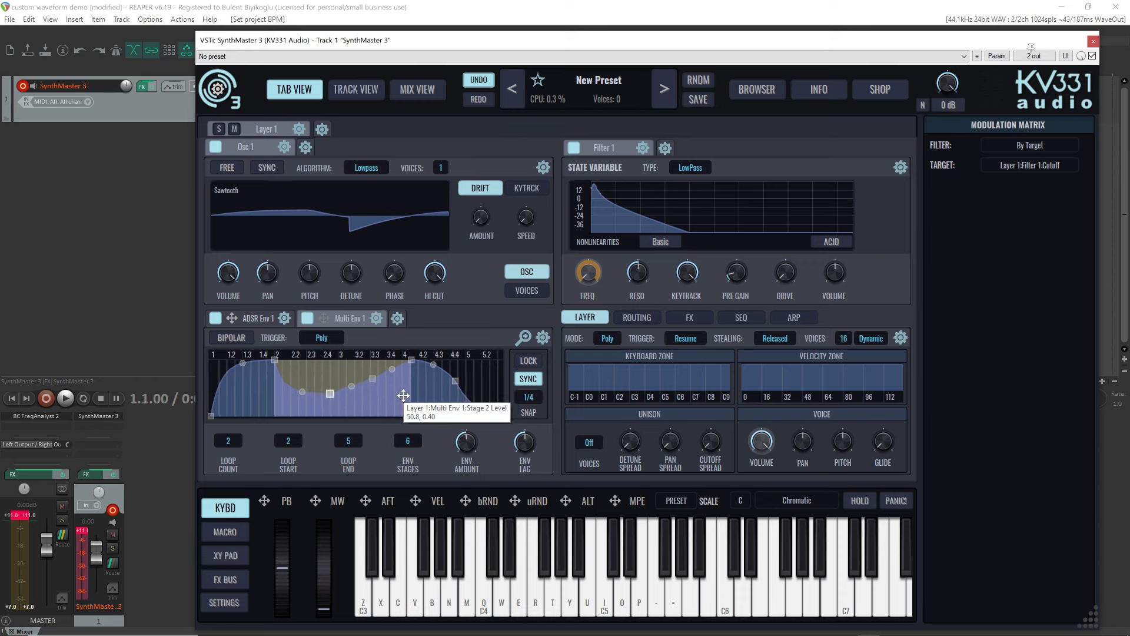
Step: Remove the middle breakpoint on the loop's rising section of Multi Env 1 and shorten the stage that ends the loop
{"action": "double_click", "coordinate": [372, 380]}
{"action": "left_click_drag", "start_coordinate": [372, 380], "coordinate": [159, 345]}
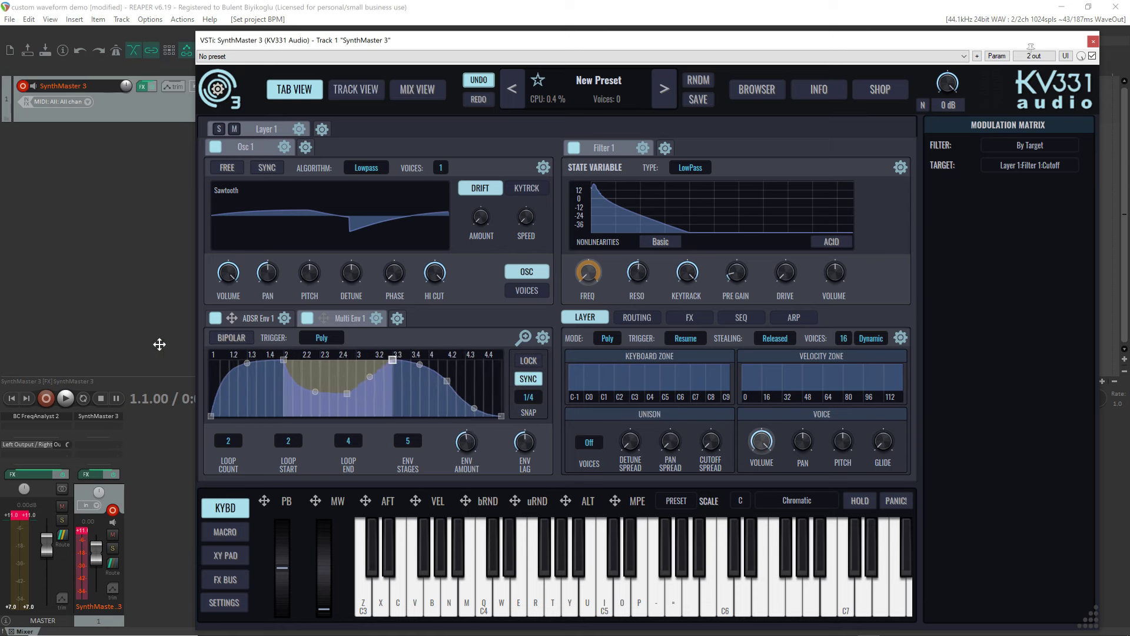
{"action": "left_click_drag", "start_coordinate": [390, 360], "coordinate": [327, 345]}
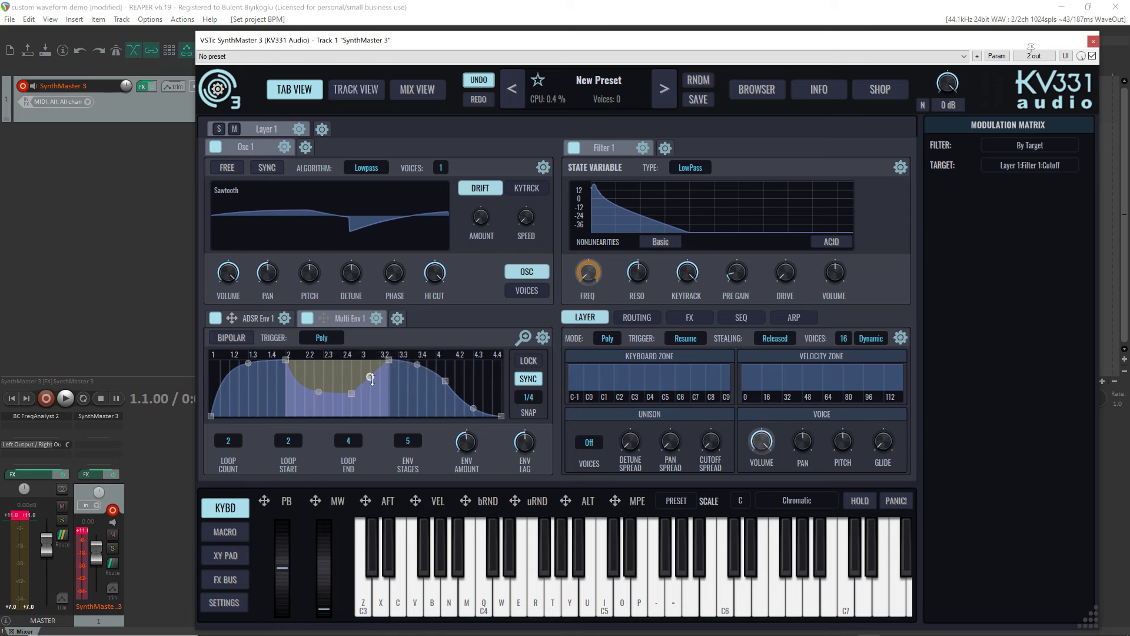
Step: Bend the loop's rising curve in Multi Env 1 downward, lengthen the final release stage slightly, and audition a note
{"action": "left_click_drag", "start_coordinate": [370, 377], "coordinate": [380, 391]}
{"action": "left_click_drag", "start_coordinate": [446, 382], "coordinate": [385, 390]}
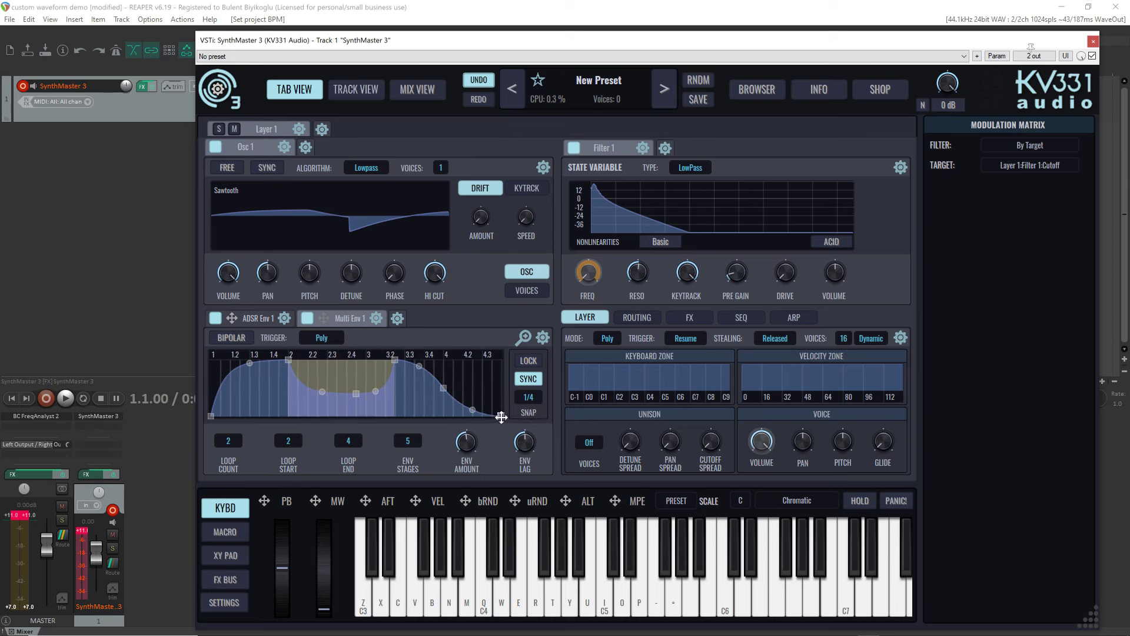
{"action": "left_click_drag", "start_coordinate": [508, 418], "coordinate": [526, 421]}
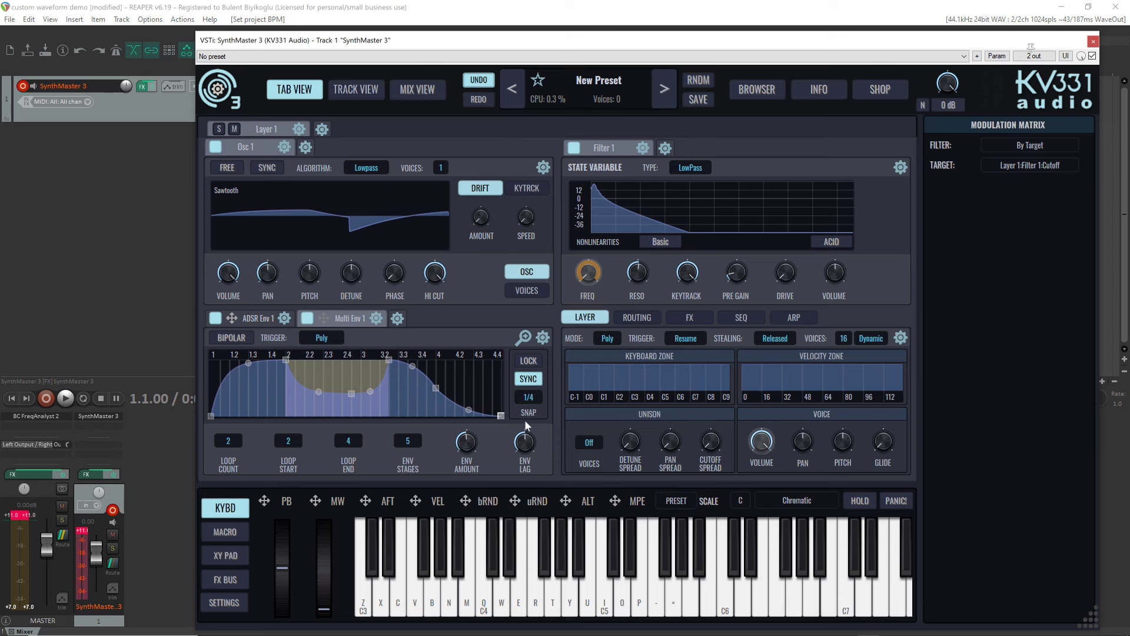
{"action": "key", "text": "z"}
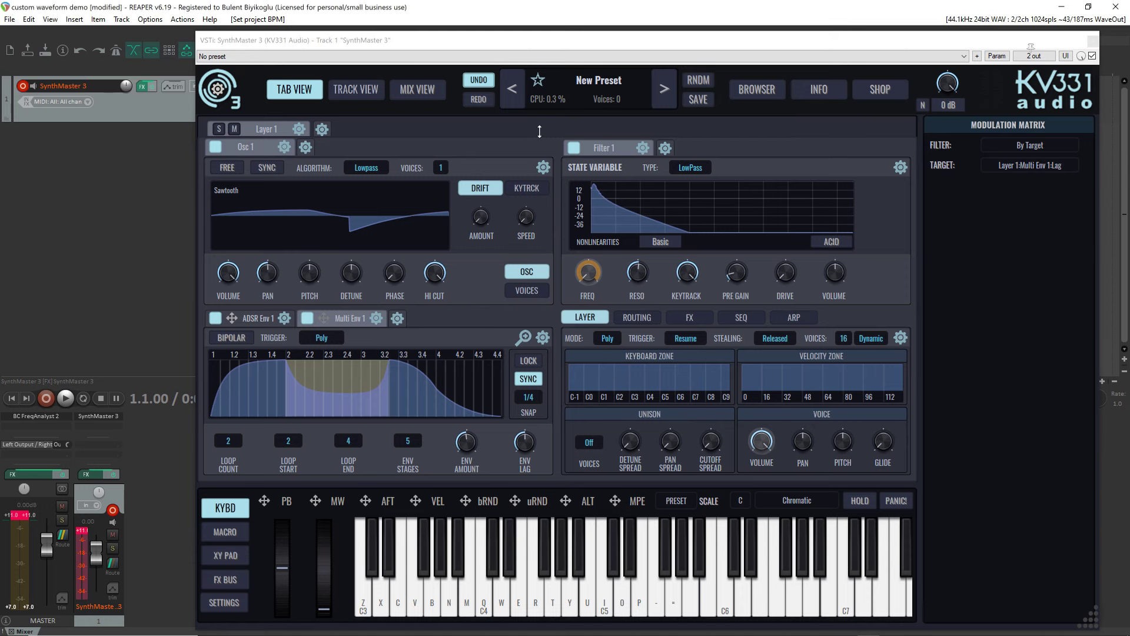
Step: Delete Multi Env 1 from Layer 1 and add an LFO as a new modulator
{"action": "left_click", "coordinate": [377, 319]}
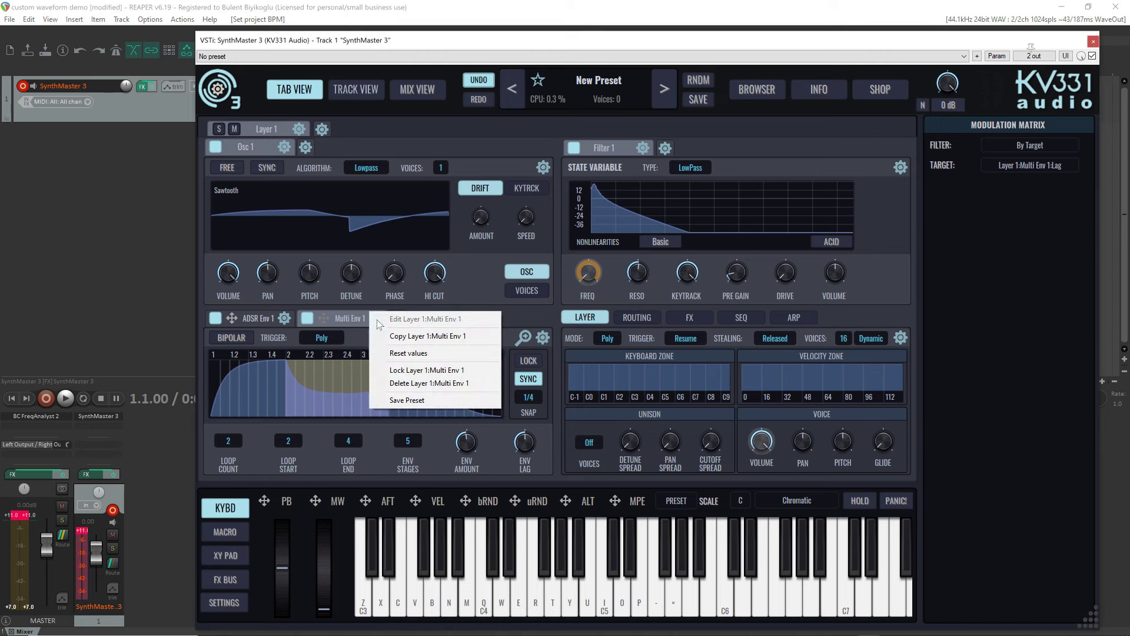
{"action": "left_click", "coordinate": [404, 387]}
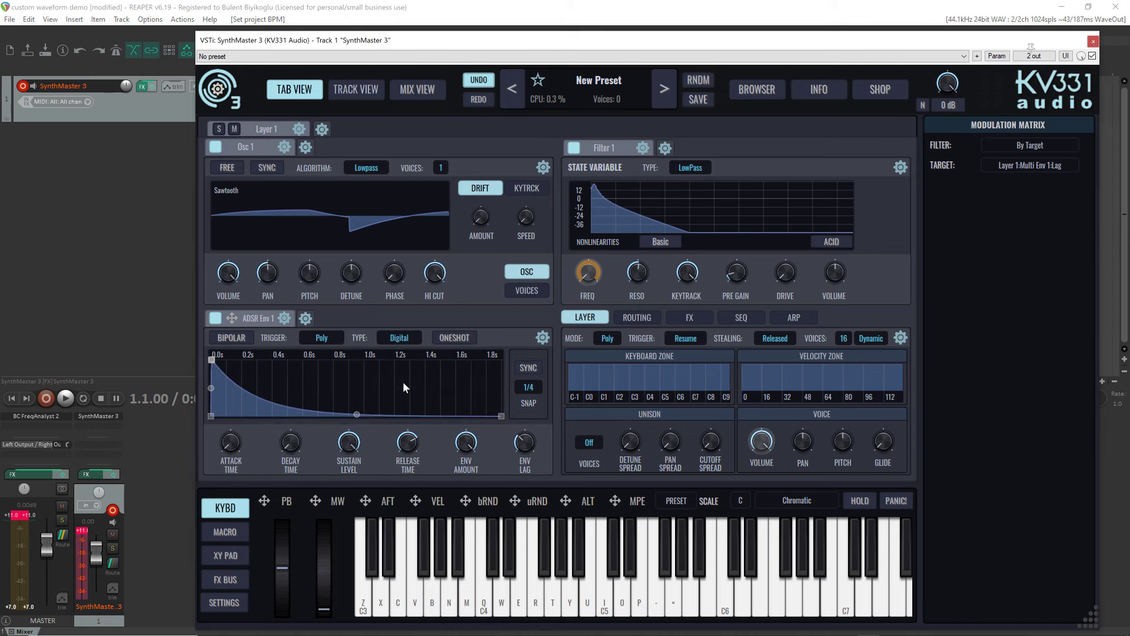
{"action": "left_click", "coordinate": [306, 318]}
{"action": "mouse_move", "coordinate": [353, 337]}
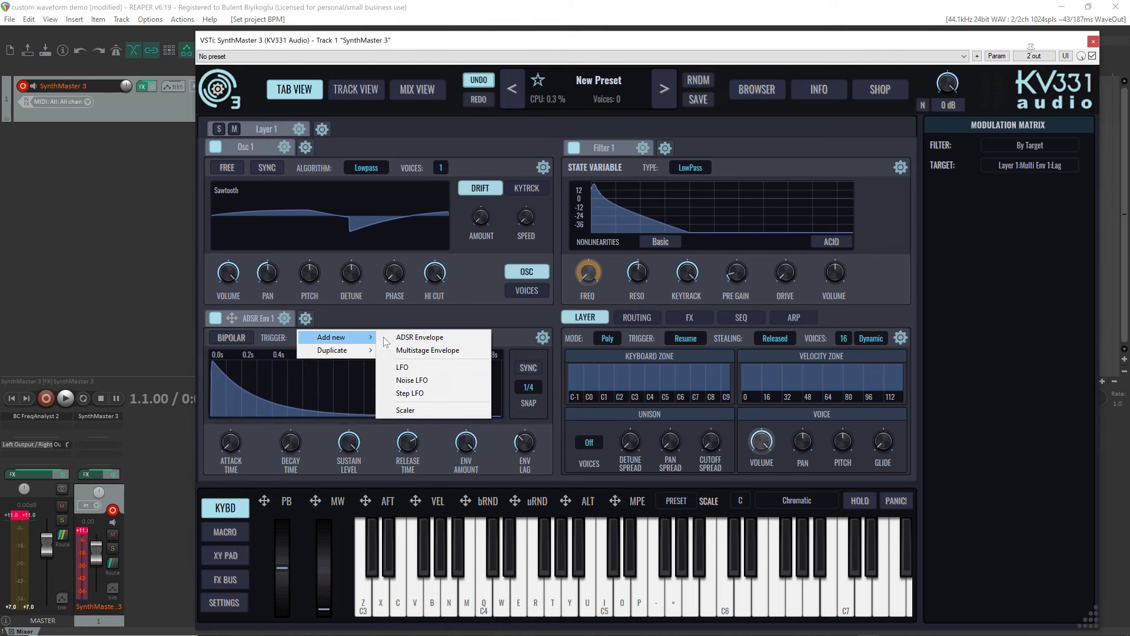
{"action": "left_click", "coordinate": [449, 368]}
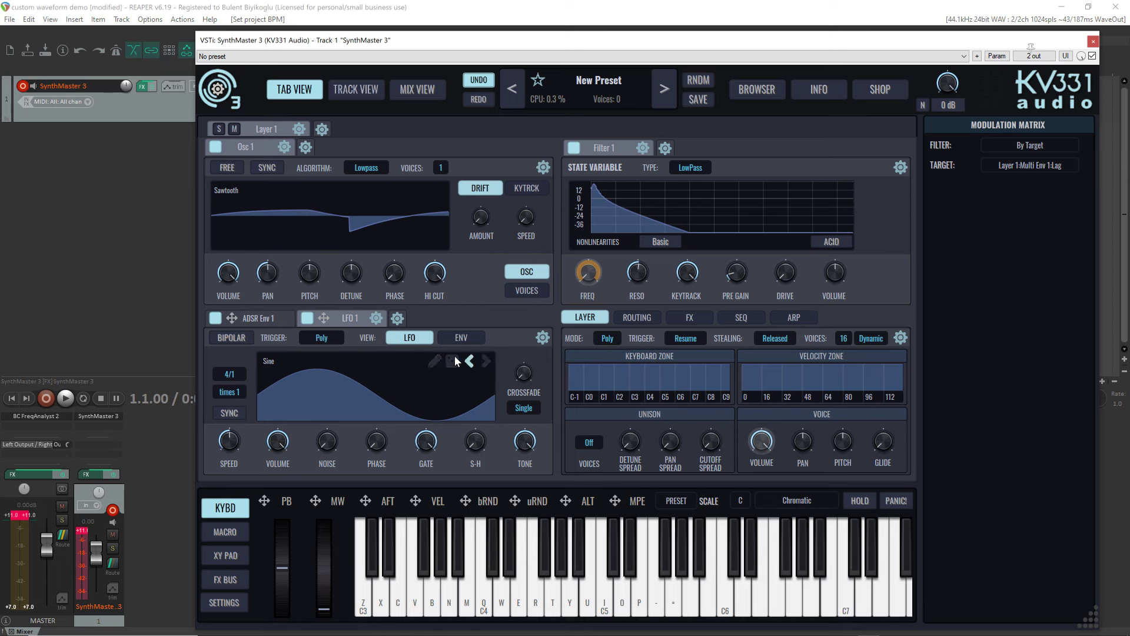
{"action": "left_click", "coordinate": [334, 320]}
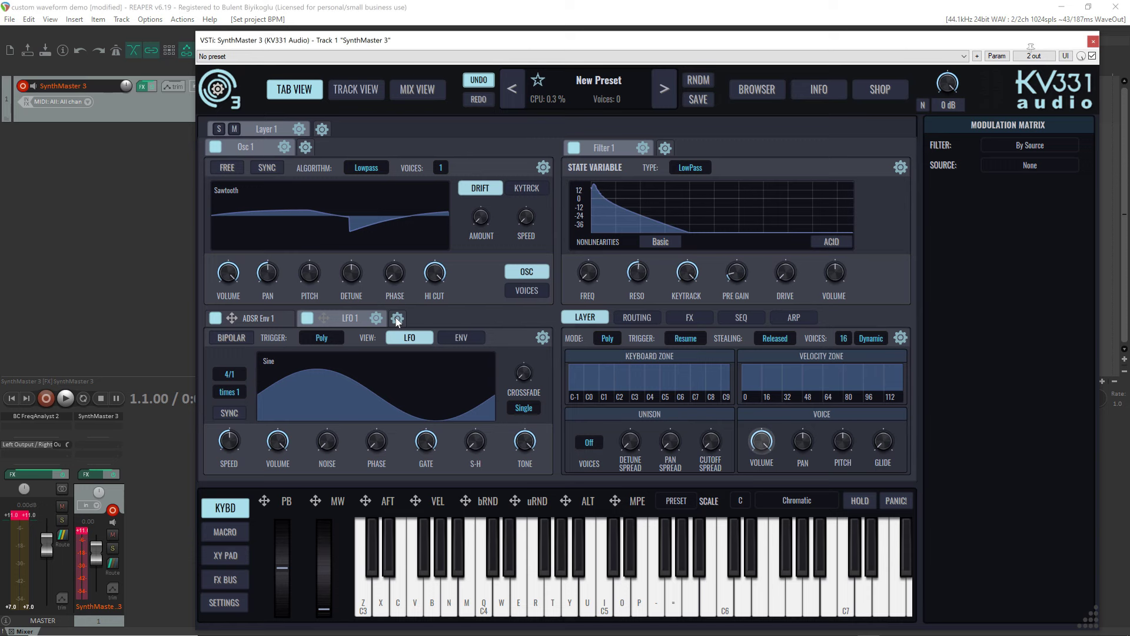
Step: Try the Small, Large and XLarge global engine buffer sizes in the audio engine settings, then restore Normal
{"action": "left_click", "coordinate": [226, 603]}
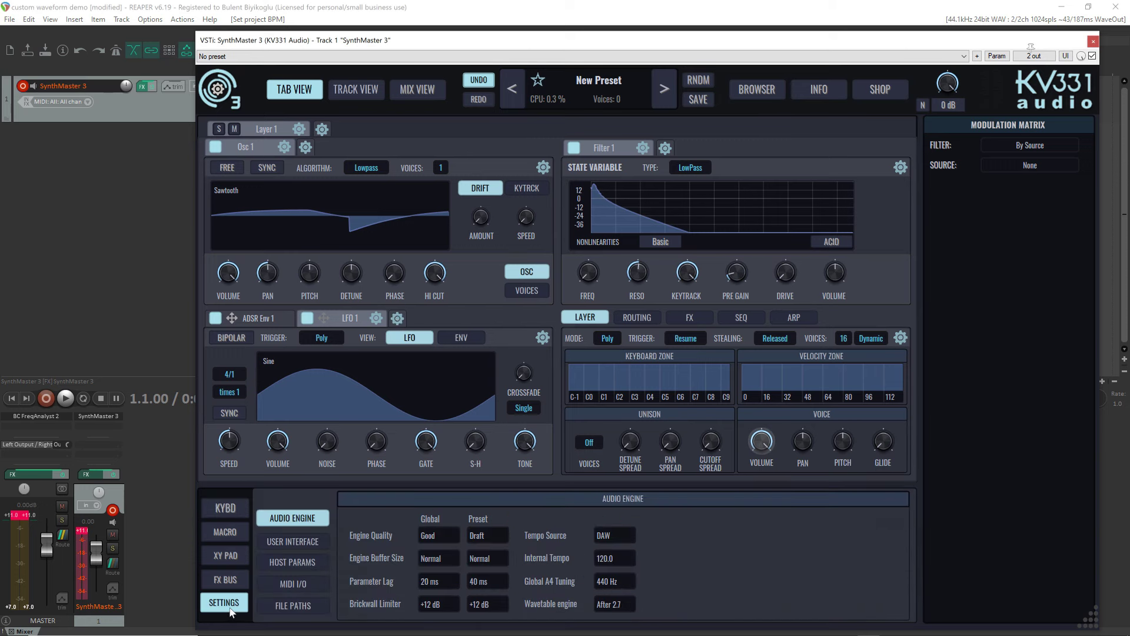
{"action": "left_click", "coordinate": [443, 558]}
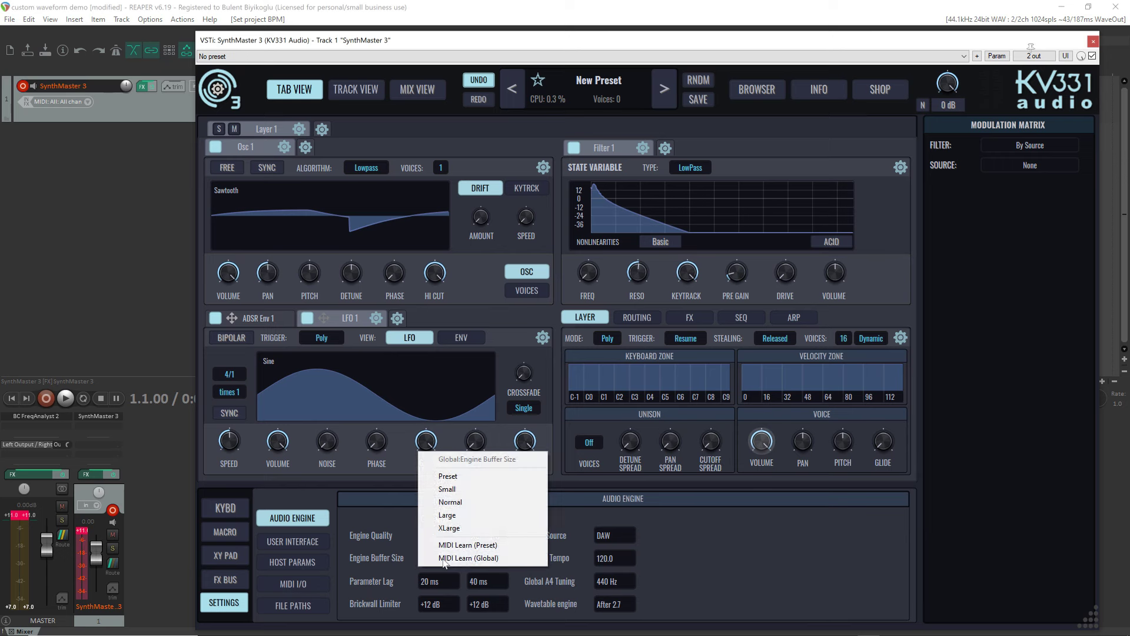
{"action": "left_click", "coordinate": [476, 489]}
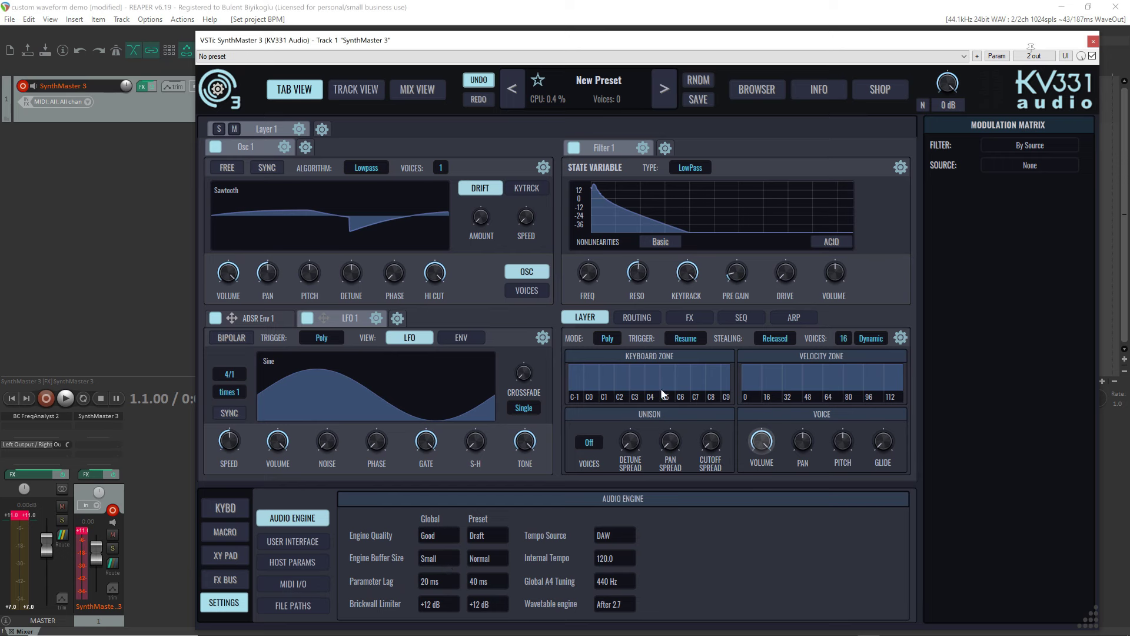
{"action": "left_click", "coordinate": [439, 558]}
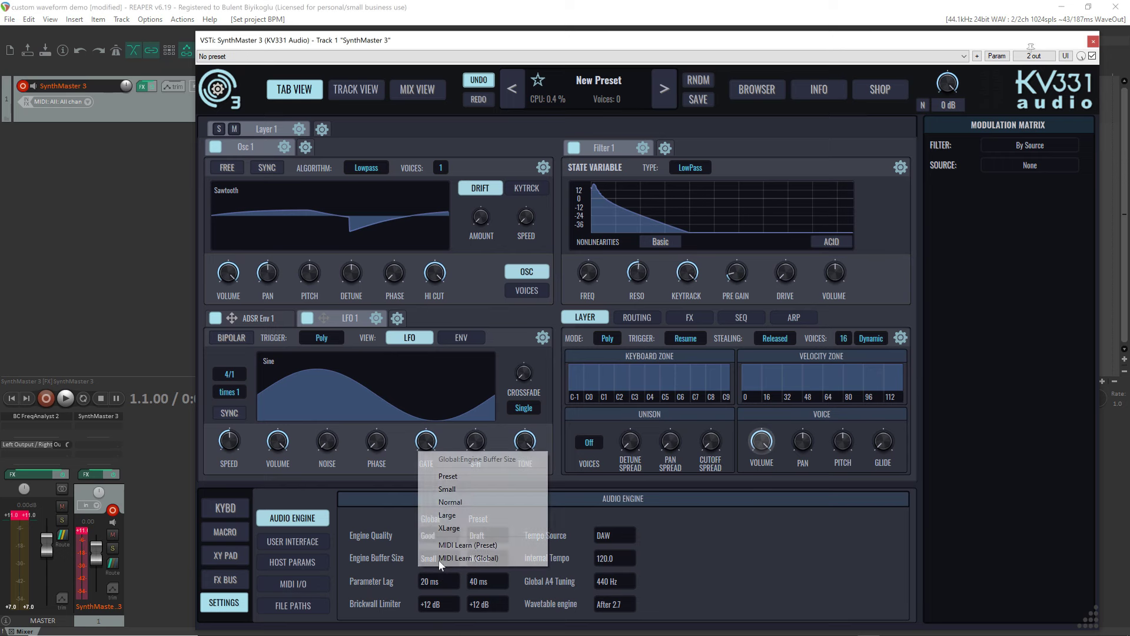
{"action": "left_click", "coordinate": [467, 516]}
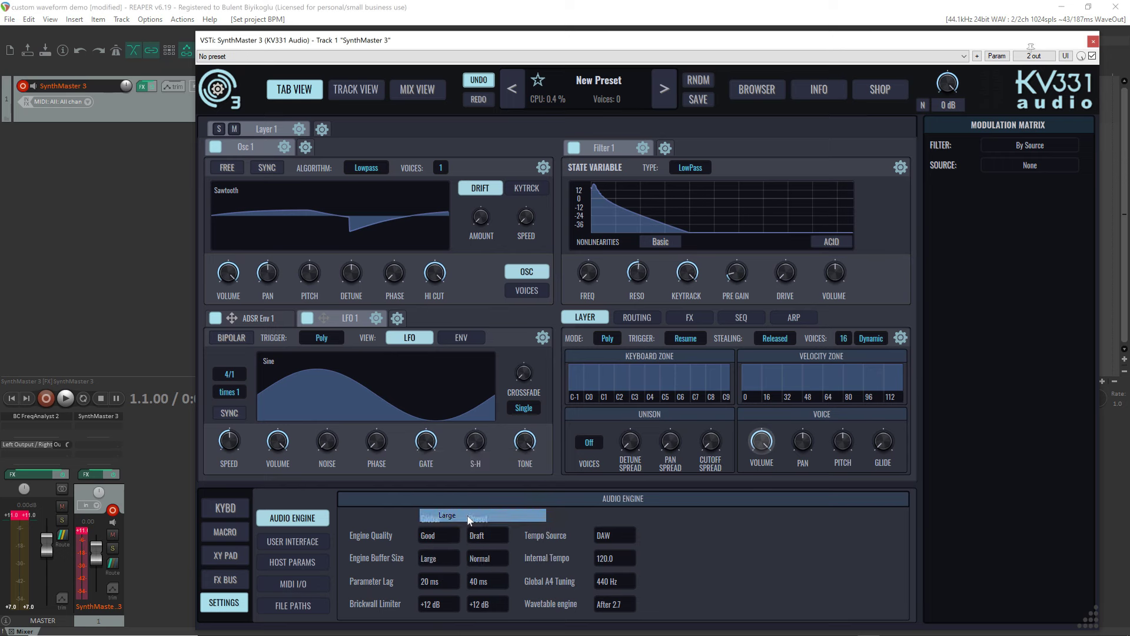
{"action": "left_click", "coordinate": [437, 561]}
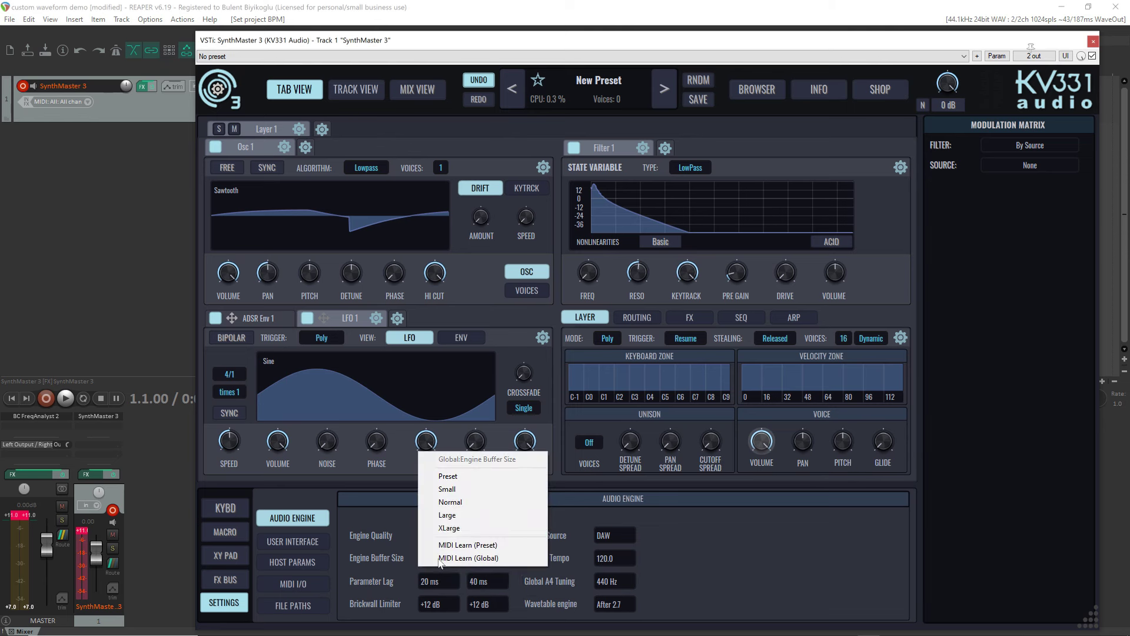
{"action": "left_click", "coordinate": [464, 525]}
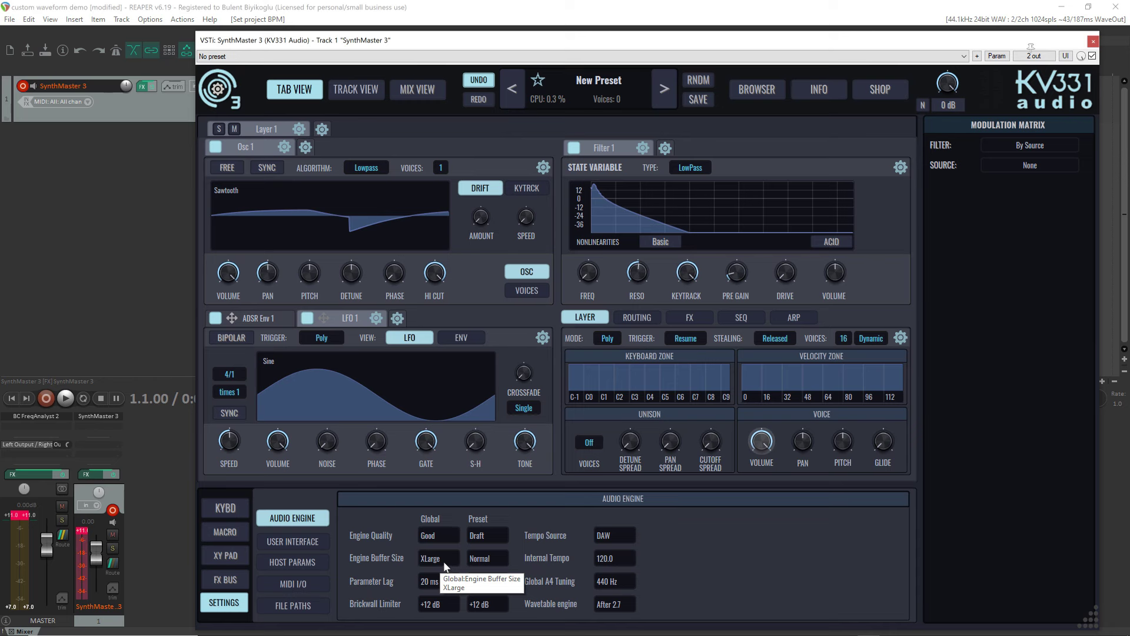
{"action": "left_click", "coordinate": [444, 564]}
{"action": "left_click", "coordinate": [469, 500]}
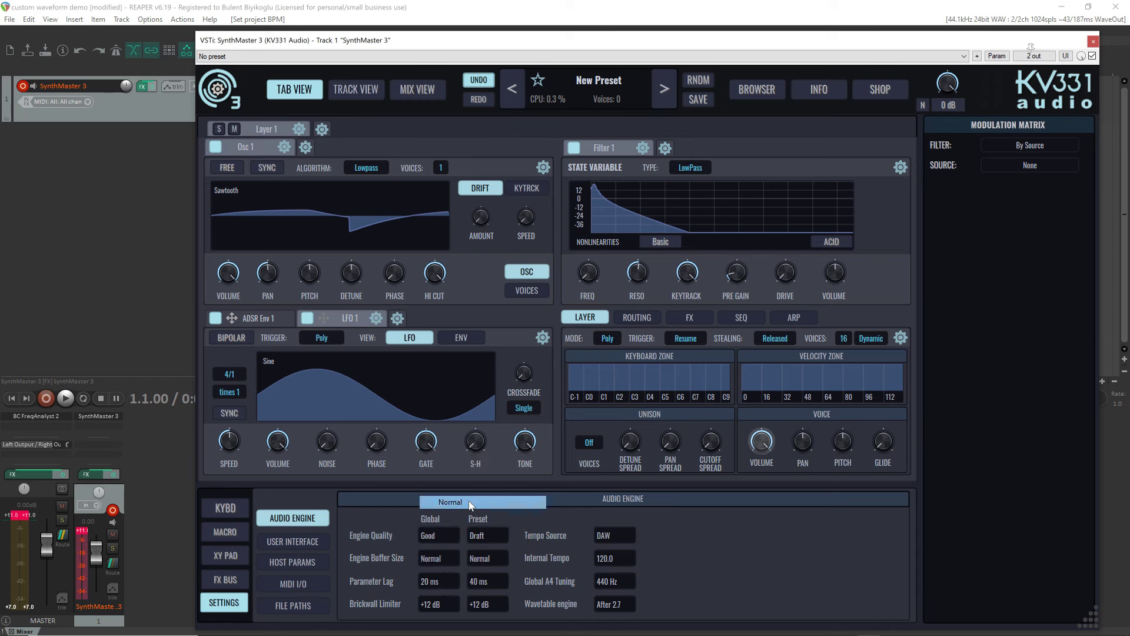
Step: Switch the global engine buffer size to Large and XLarge again, reset it to Normal, and return to the keyboard view
{"action": "left_click", "coordinate": [446, 556]}
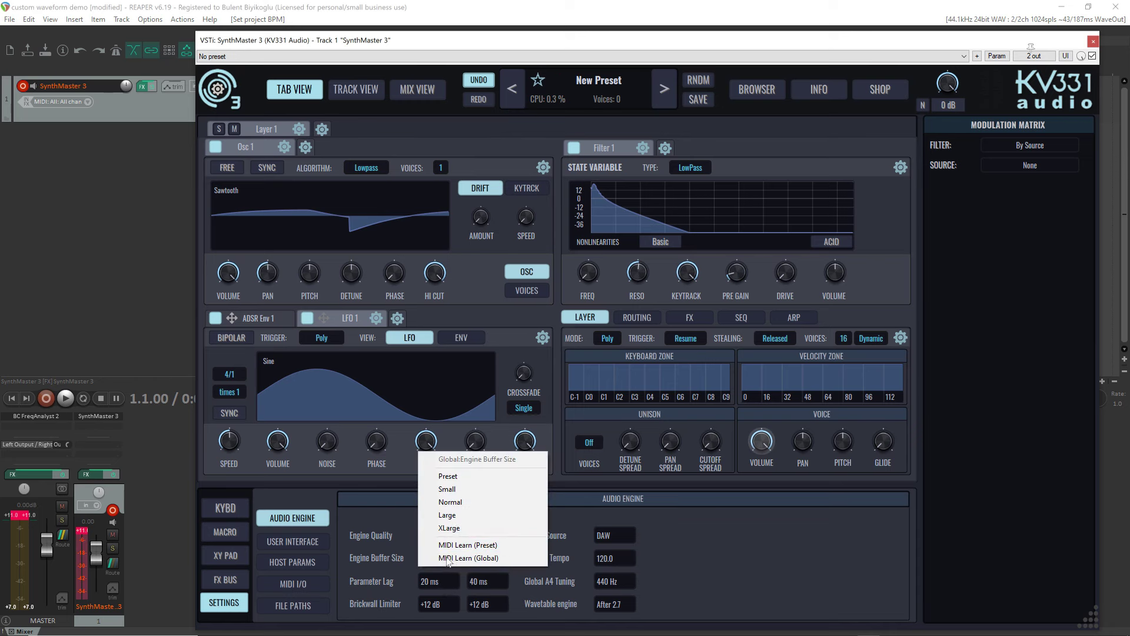
{"action": "left_click", "coordinate": [465, 517]}
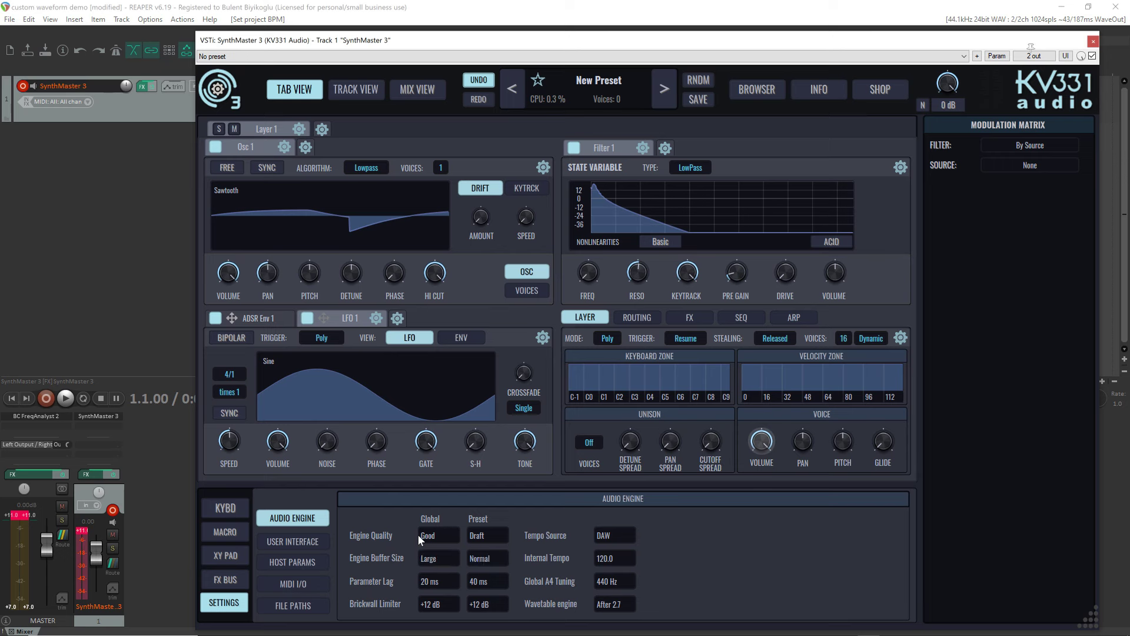
{"action": "left_click", "coordinate": [440, 565]}
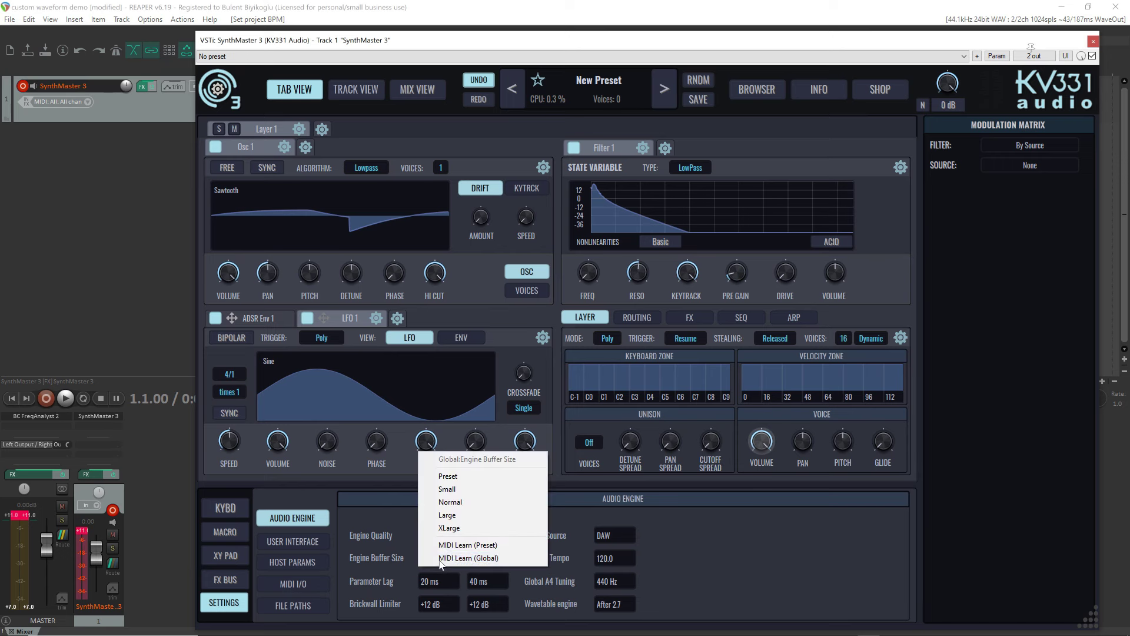
{"action": "left_click", "coordinate": [469, 514]}
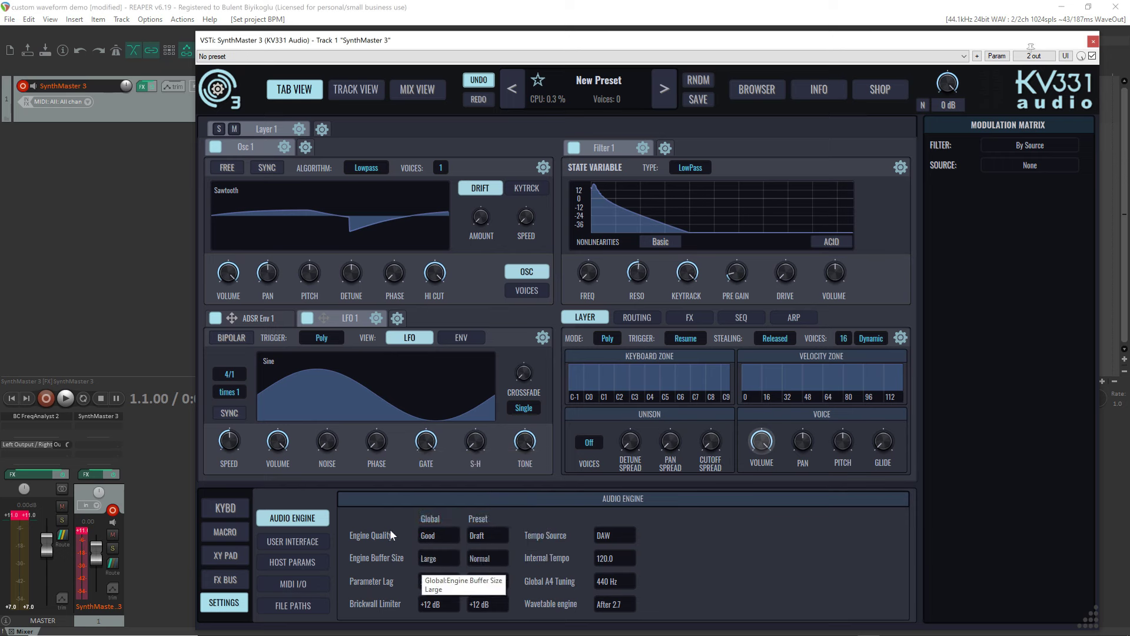
{"action": "left_click", "coordinate": [433, 558]}
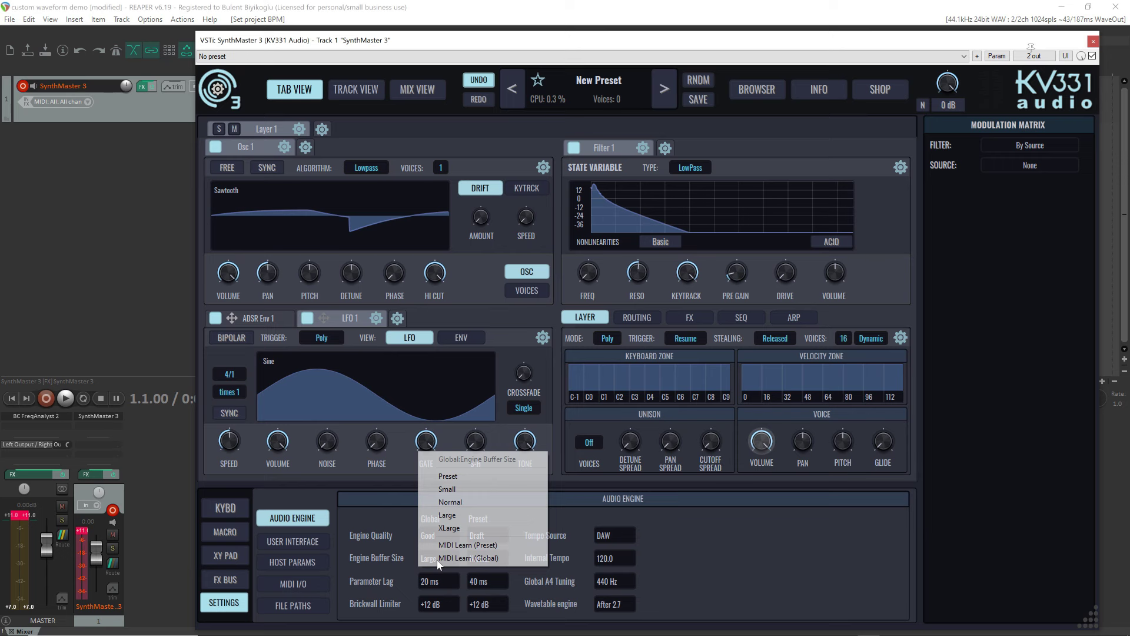
{"action": "left_click", "coordinate": [460, 528]}
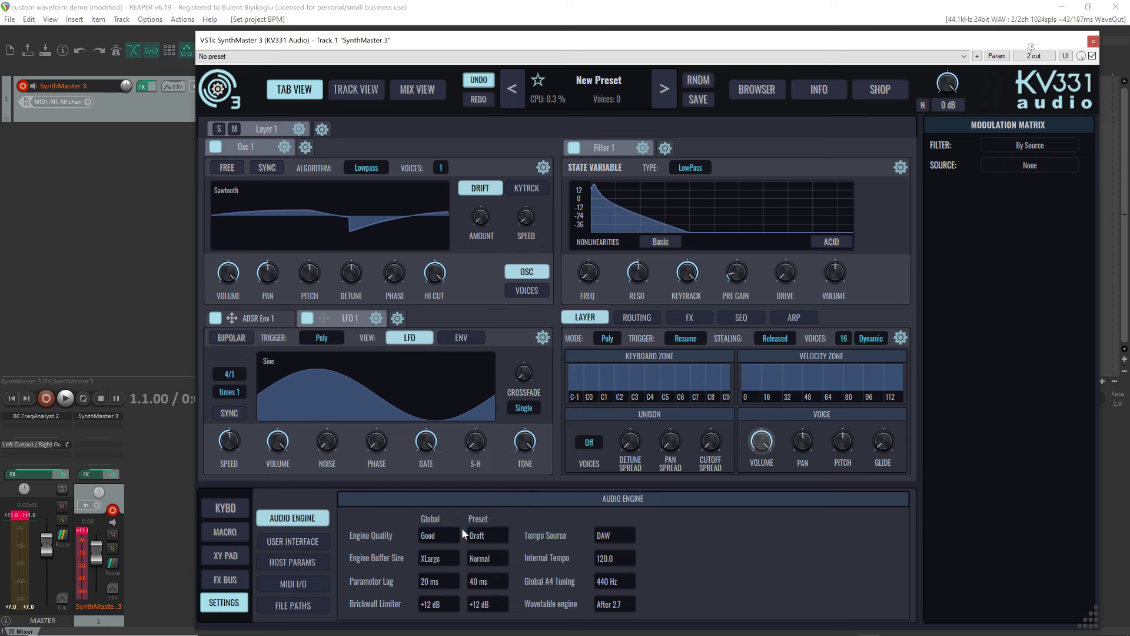
{"action": "left_click", "coordinate": [435, 561]}
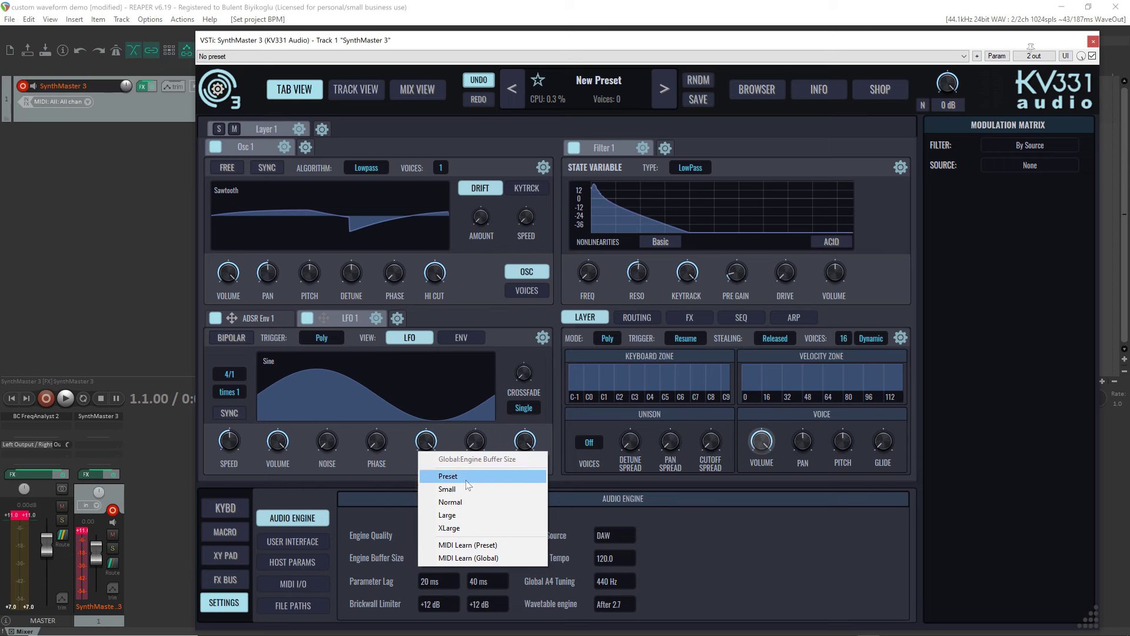
{"action": "left_click", "coordinate": [479, 501]}
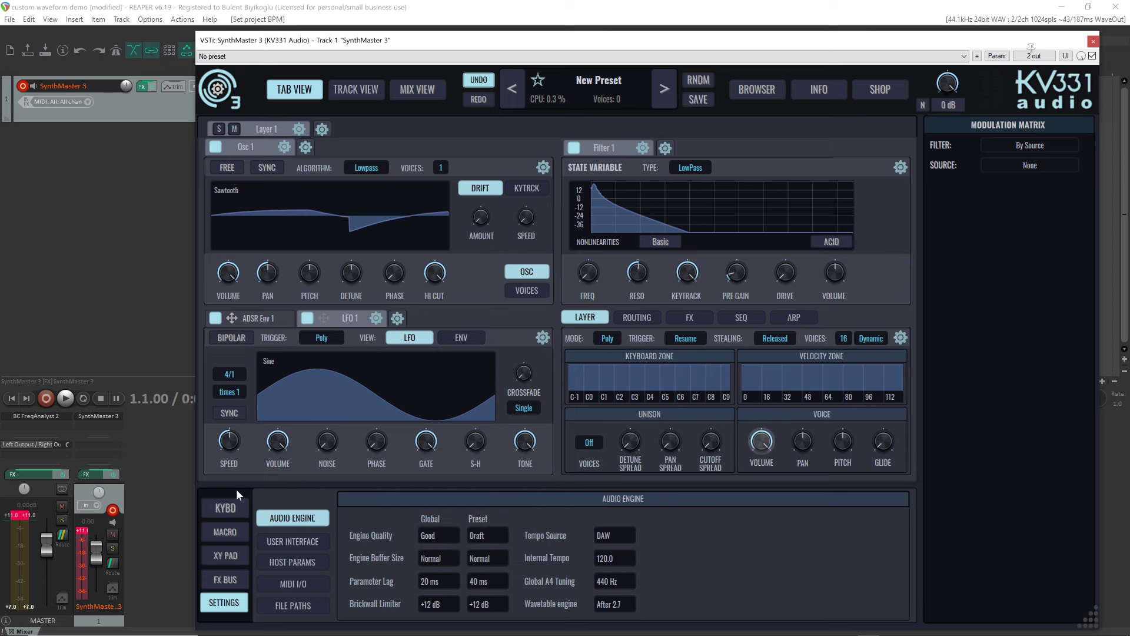
{"action": "left_click", "coordinate": [231, 507]}
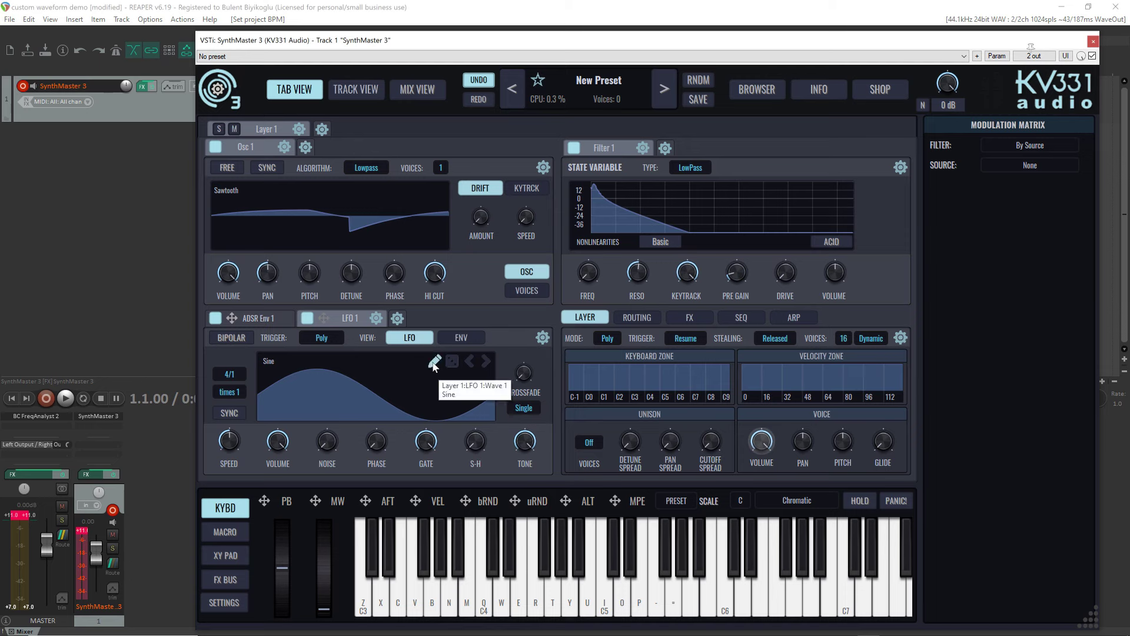
Step: Edit LFO 1's sine waveform as Freehand, draw an uneven single-cycle wave across its full width, and close the waveform editor
{"action": "left_click", "coordinate": [433, 360]}
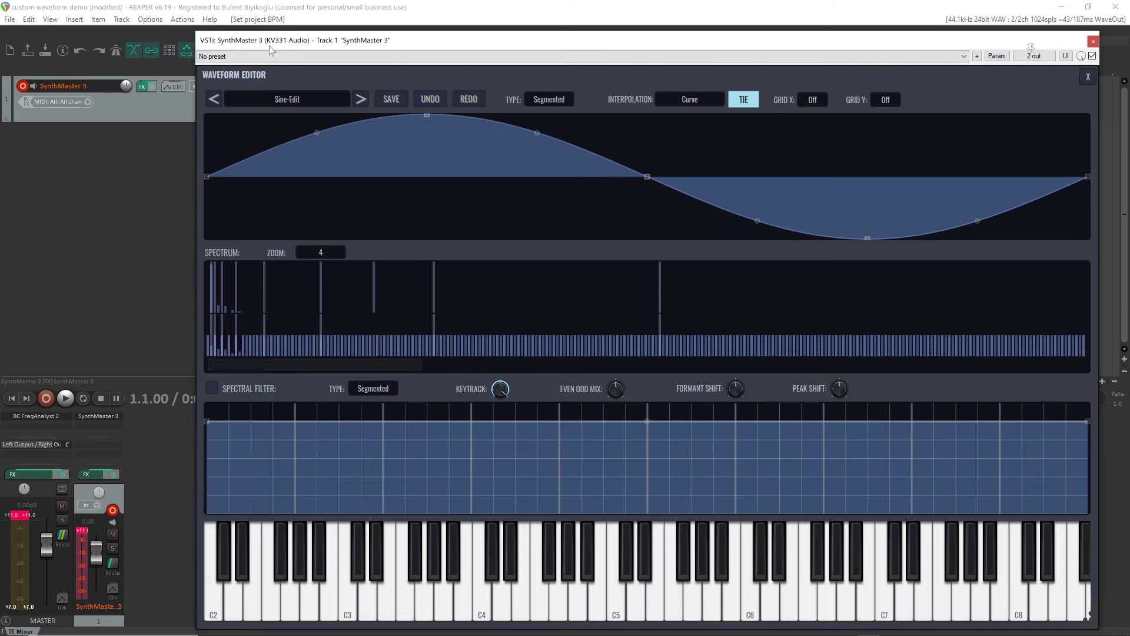
{"action": "left_click", "coordinate": [567, 98]}
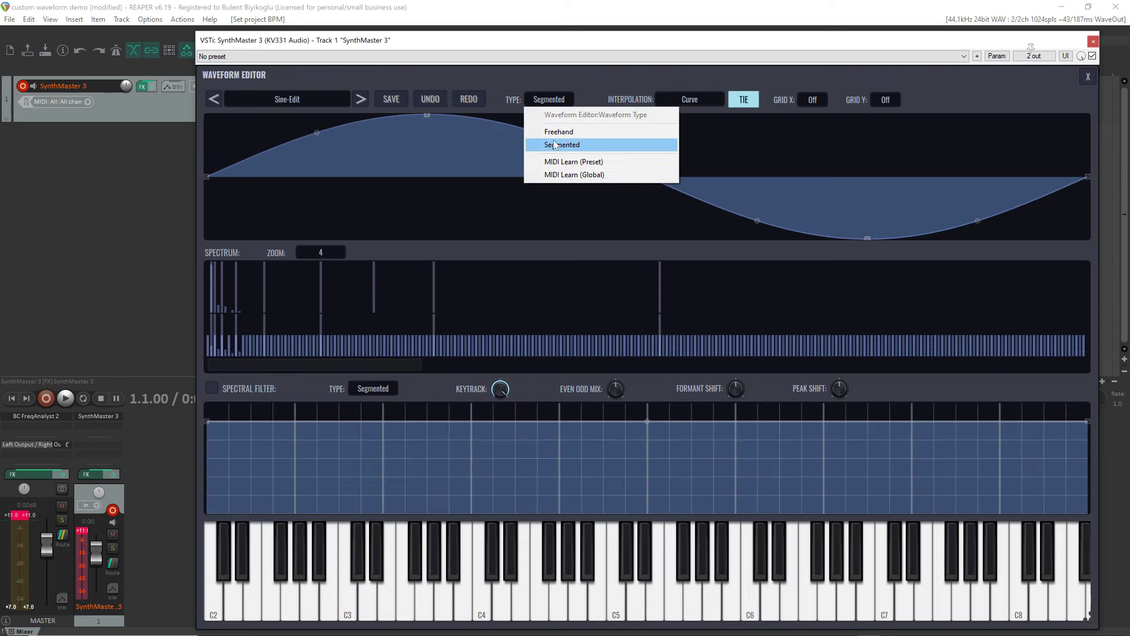
{"action": "left_click", "coordinate": [558, 131]}
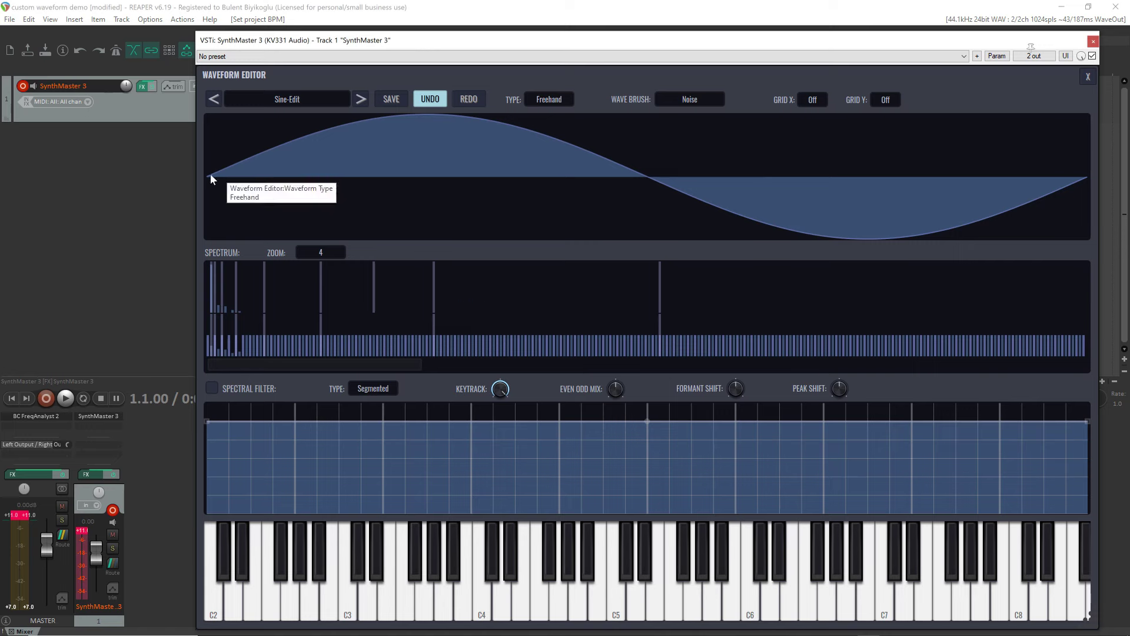
{"action": "mouse_move", "coordinate": [210, 174]}
{"action": "left_mouse_down"}
{"action": "mouse_move", "coordinate": [255, 154]}
{"action": "mouse_move", "coordinate": [492, 126]}
{"action": "mouse_move", "coordinate": [704, 162]}
{"action": "mouse_move", "coordinate": [818, 220]}
{"action": "mouse_move", "coordinate": [959, 228]}
{"action": "mouse_move", "coordinate": [1087, 195]}
{"action": "left_mouse_up"}
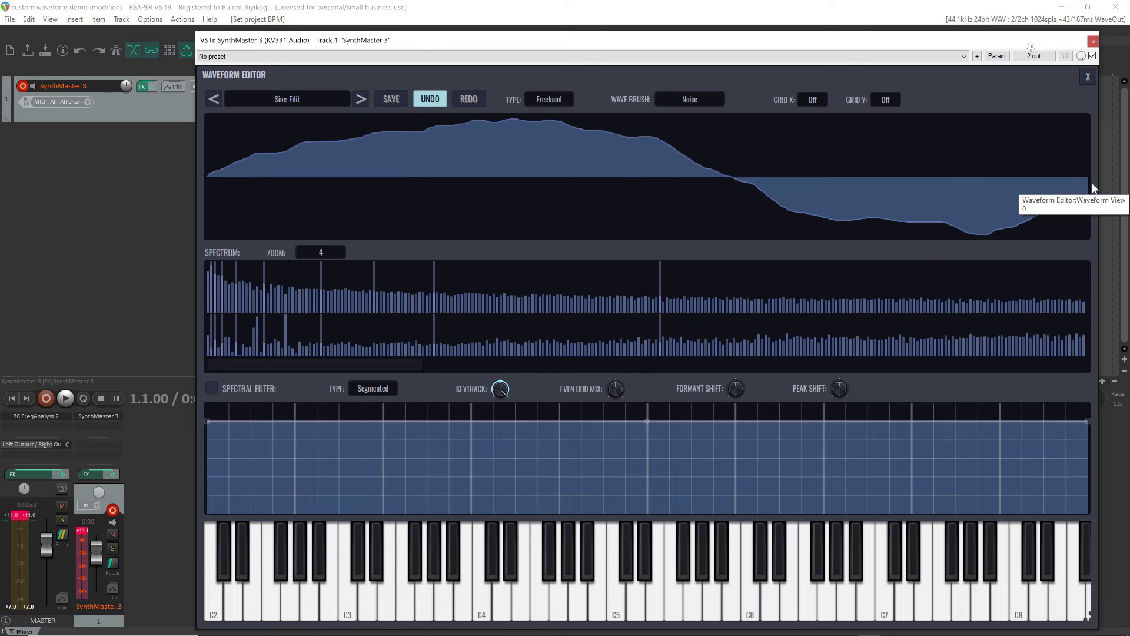
{"action": "left_click", "coordinate": [1086, 76]}
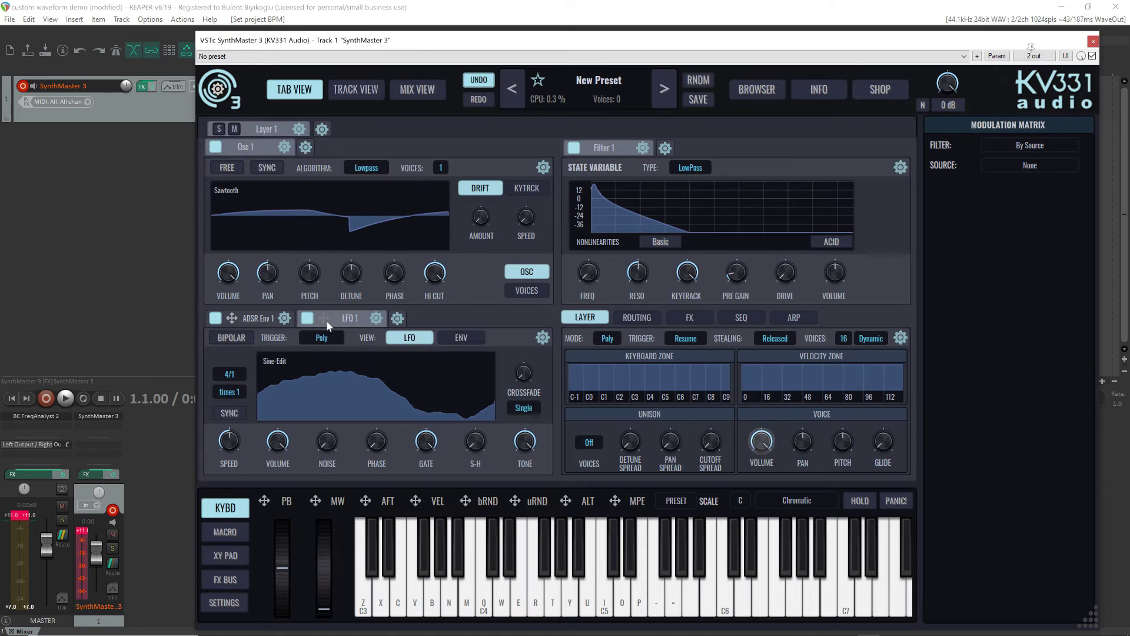
Step: Assign LFO 1 to Filter 1's cutoff and vary the LFO speed, lowering it to 0.01 Hz and raising it again while auditioning notes
{"action": "left_click_drag", "start_coordinate": [324, 318], "coordinate": [591, 277]}
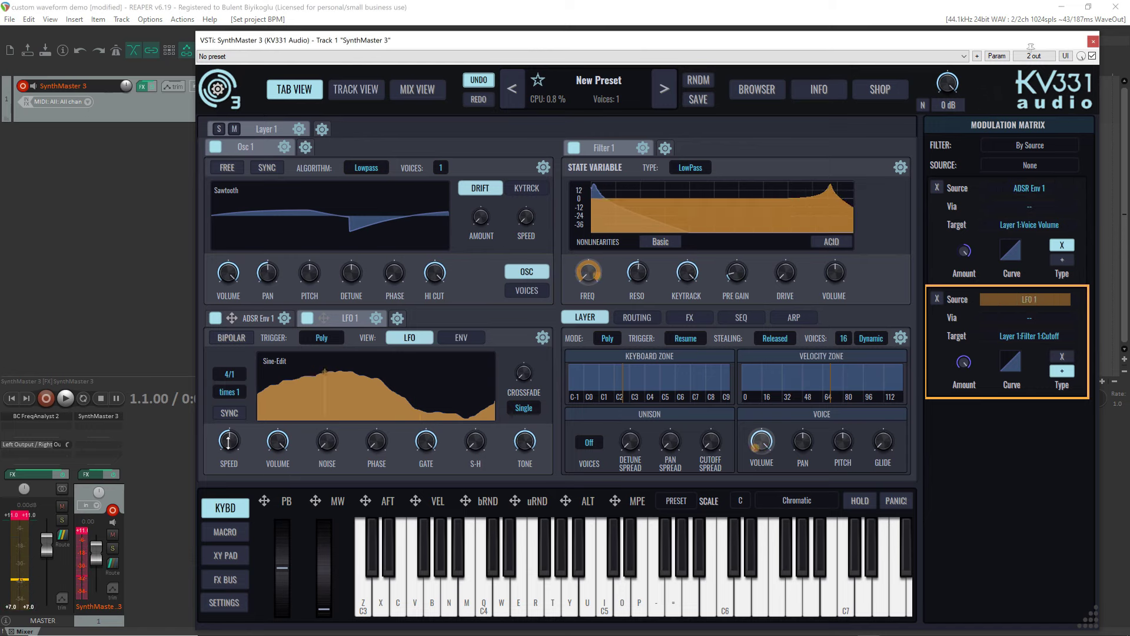
{"action": "left_click", "coordinate": [229, 440]}
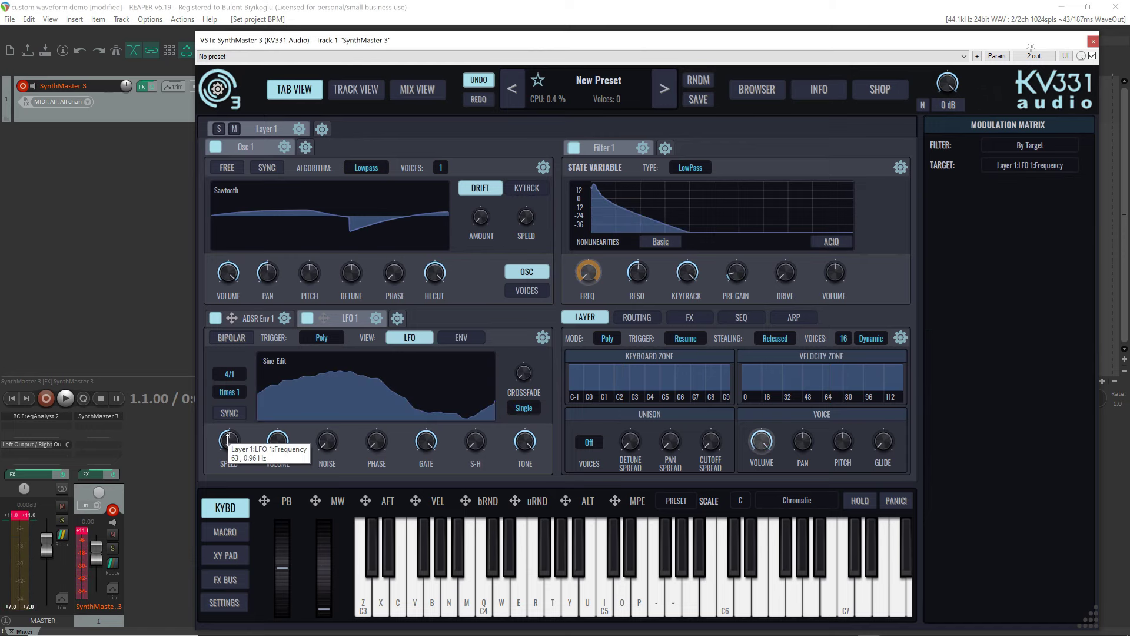
{"action": "left_click_drag", "start_coordinate": [228, 440], "coordinate": [239, 475]}
{"action": "mouse_move", "coordinate": [229, 442]}
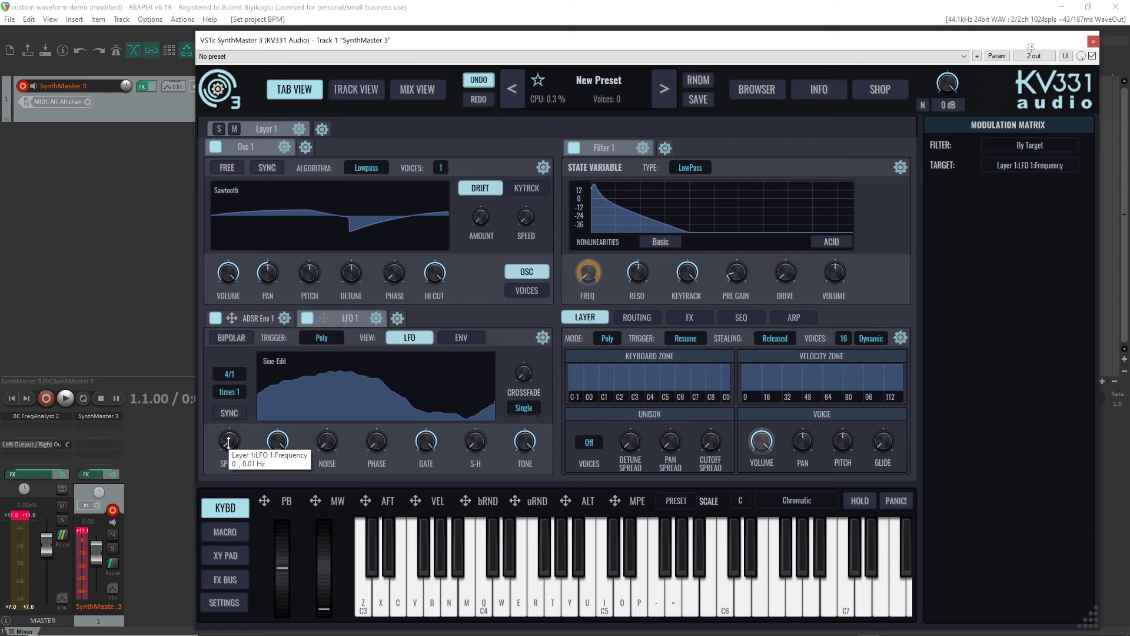
{"action": "left_click_drag", "start_coordinate": [228, 441], "coordinate": [225, 363]}
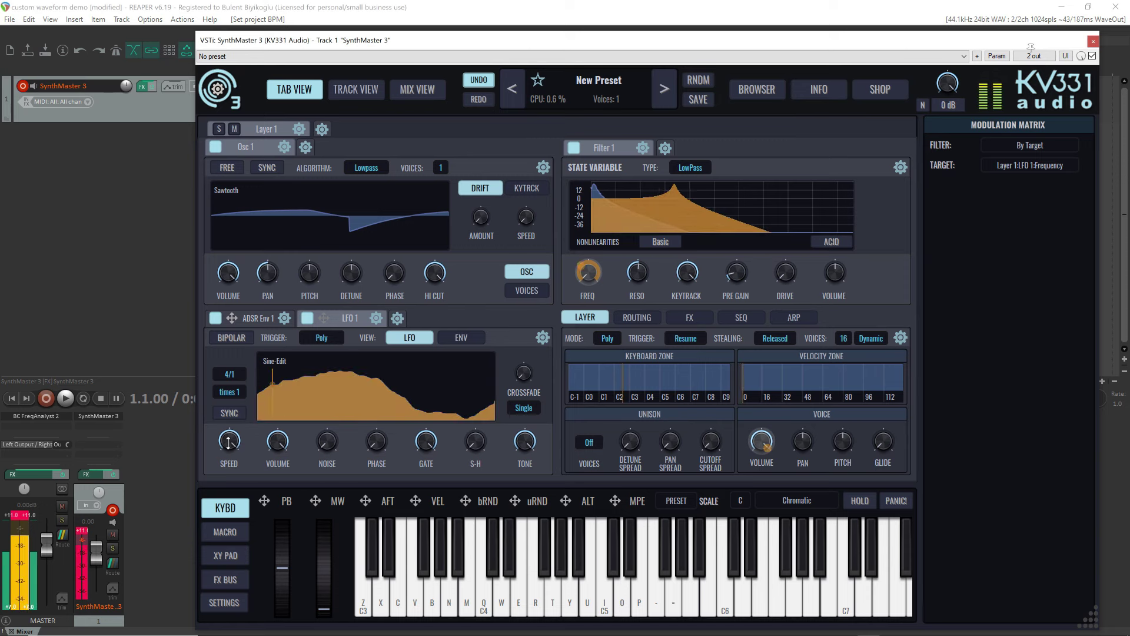
{"action": "mouse_move", "coordinate": [229, 443]}
{"action": "left_mouse_down"}
{"action": "mouse_move", "coordinate": [238, 457]}
{"action": "mouse_move", "coordinate": [230, 446]}
{"action": "left_mouse_up"}
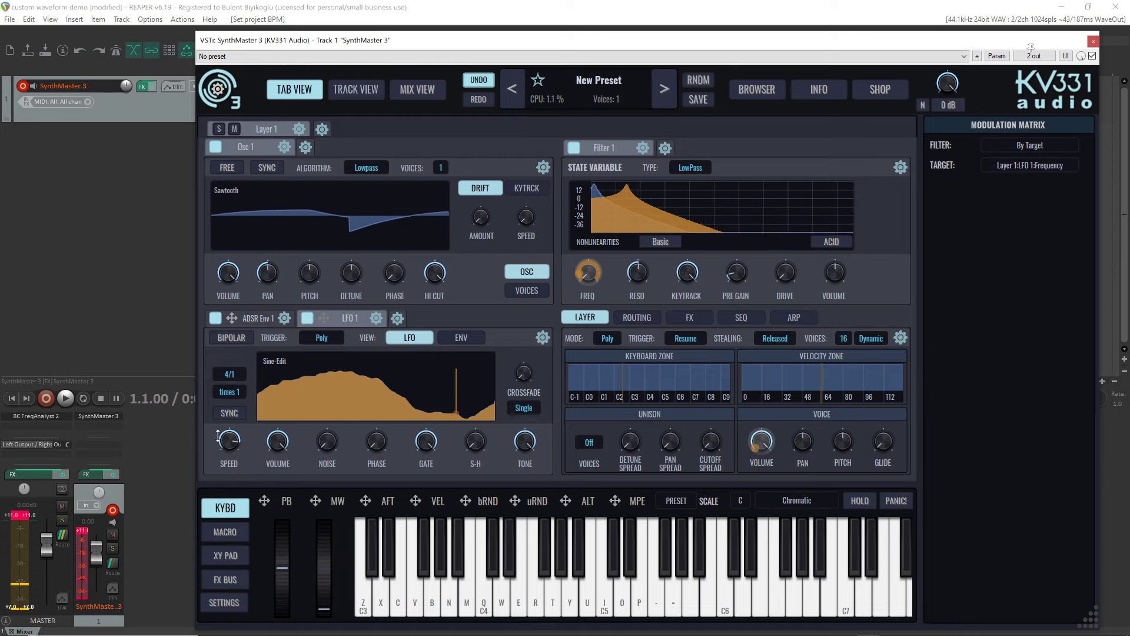
Step: Try the Small and Large global engine buffer sizes in the audio engine settings, and adjust LFO 1's speed to 31 Hz
{"action": "mouse_move", "coordinate": [233, 445]}
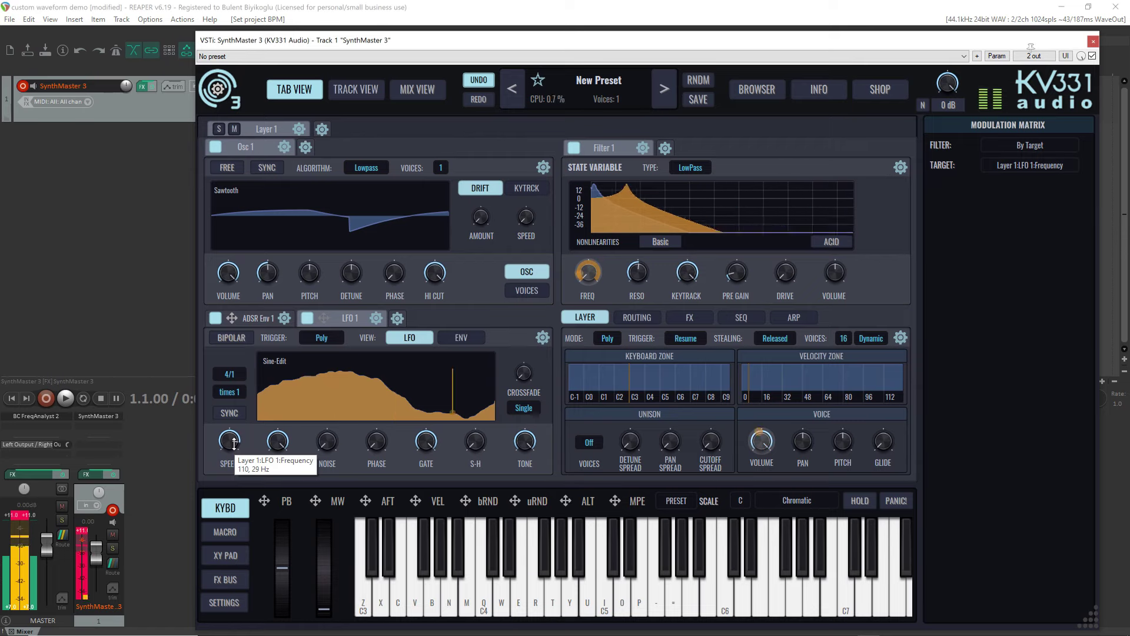
{"action": "left_click", "coordinate": [224, 602]}
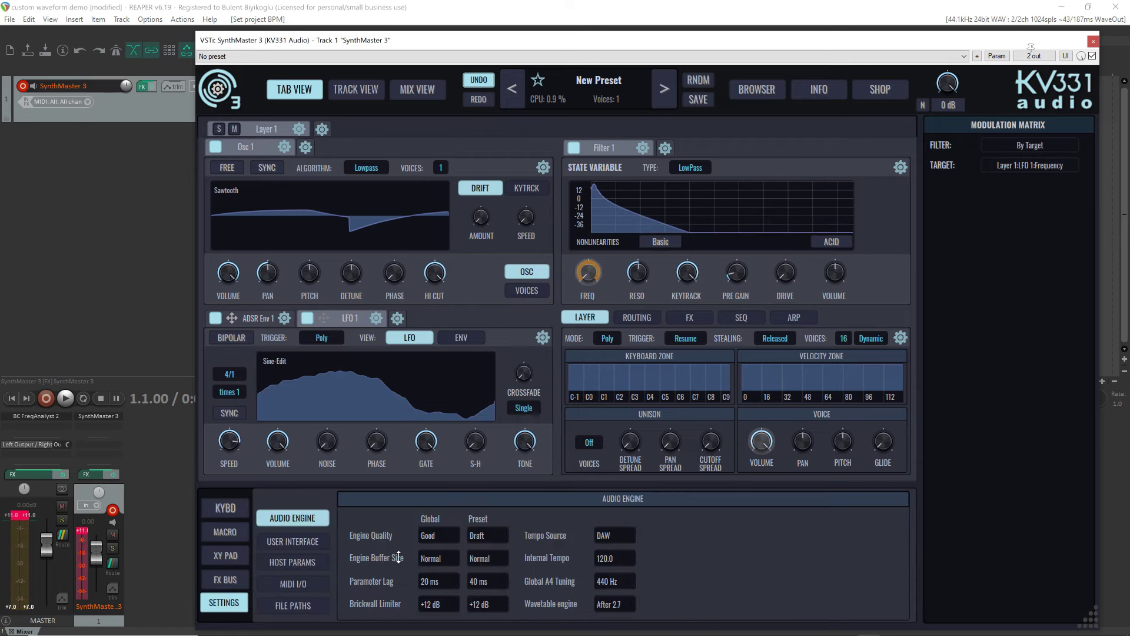
{"action": "left_click", "coordinate": [432, 558]}
{"action": "left_click", "coordinate": [454, 492]}
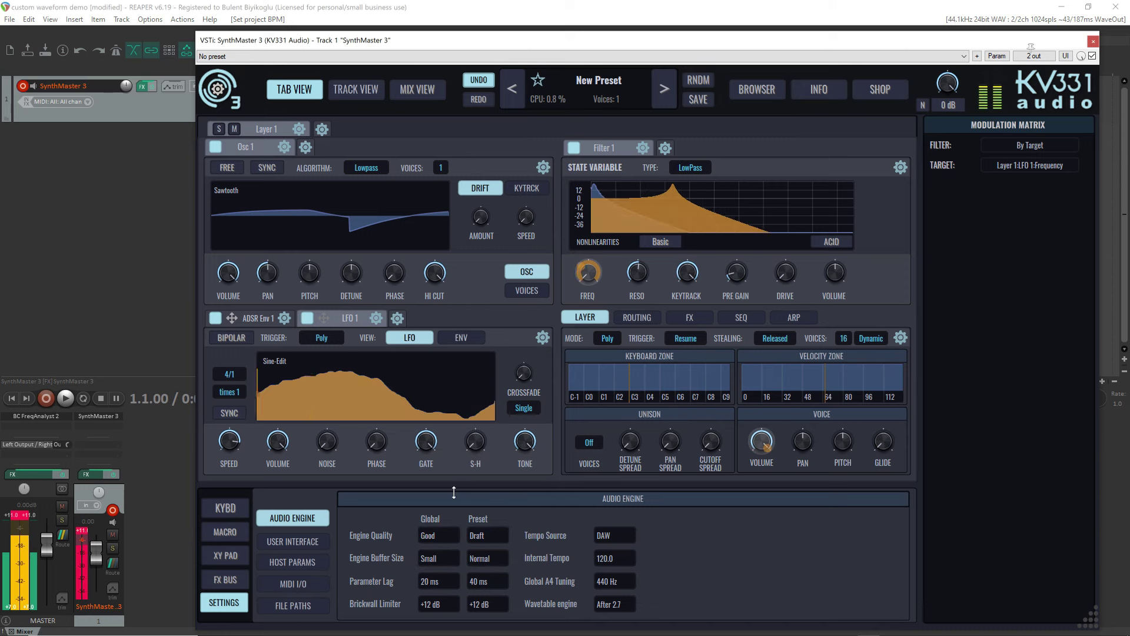
{"action": "left_click", "coordinate": [444, 564]}
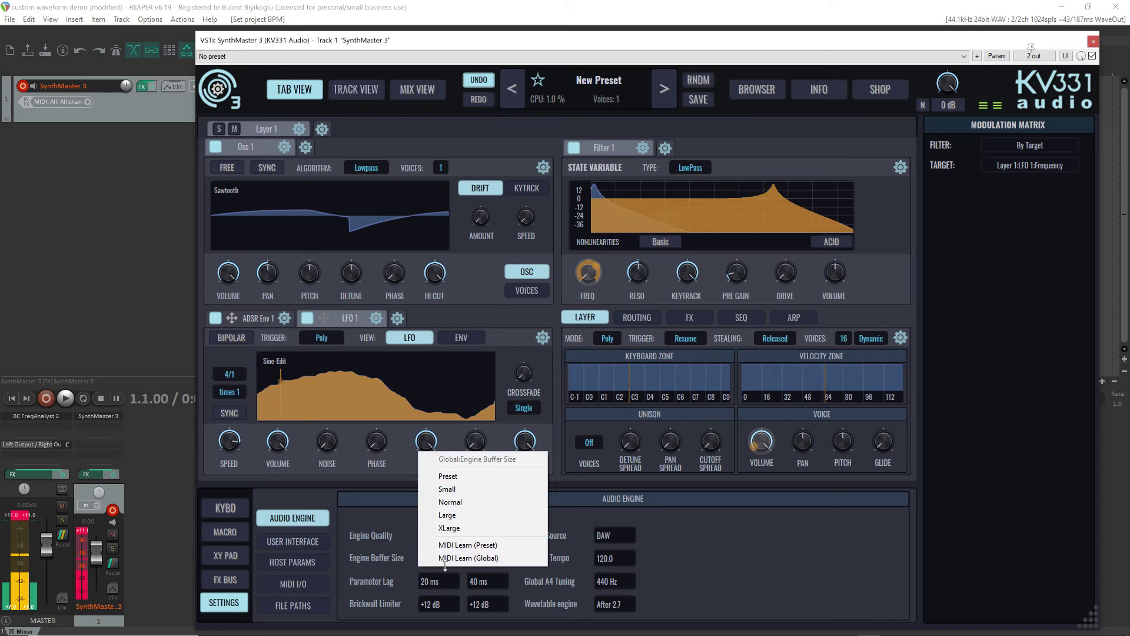
{"action": "left_click", "coordinate": [469, 517]}
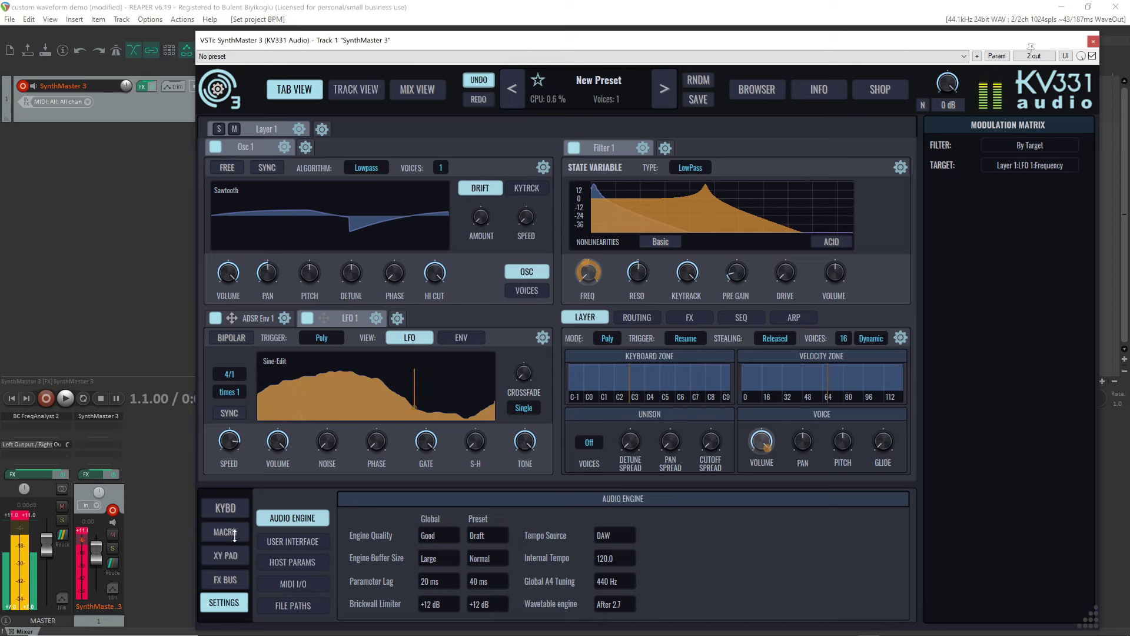
{"action": "mouse_move", "coordinate": [229, 442]}
{"action": "left_click_drag", "start_coordinate": [230, 449], "coordinate": [222, 440]}
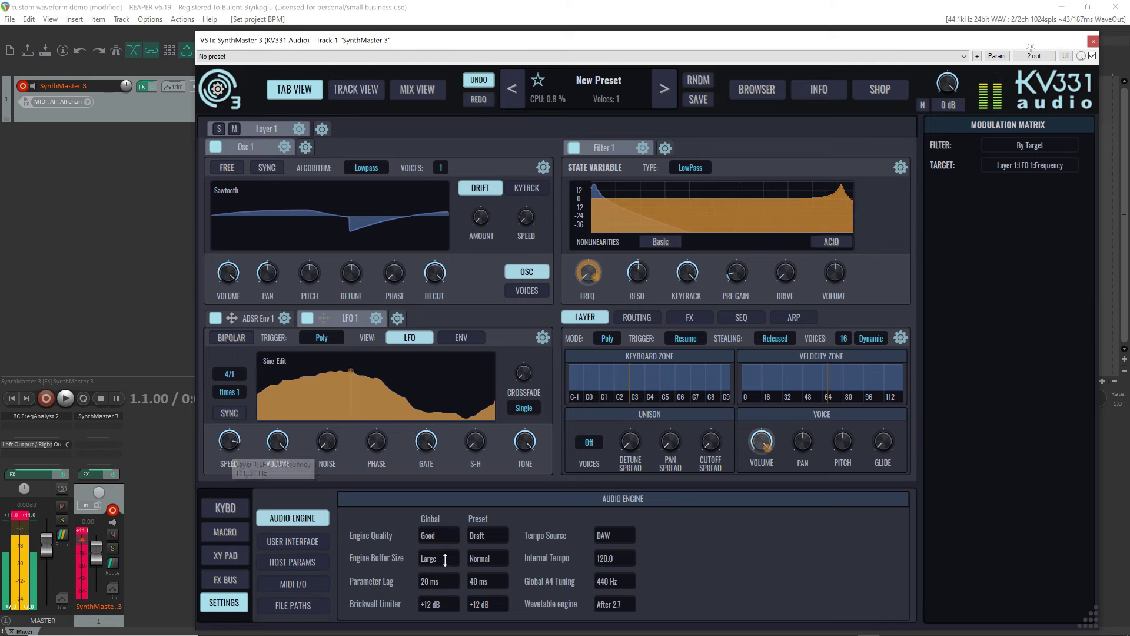
Step: Switch the global engine buffer size through Normal, Small and XLarge, and return to the keyboard view
{"action": "left_click", "coordinate": [421, 563]}
{"action": "left_click", "coordinate": [451, 503]}
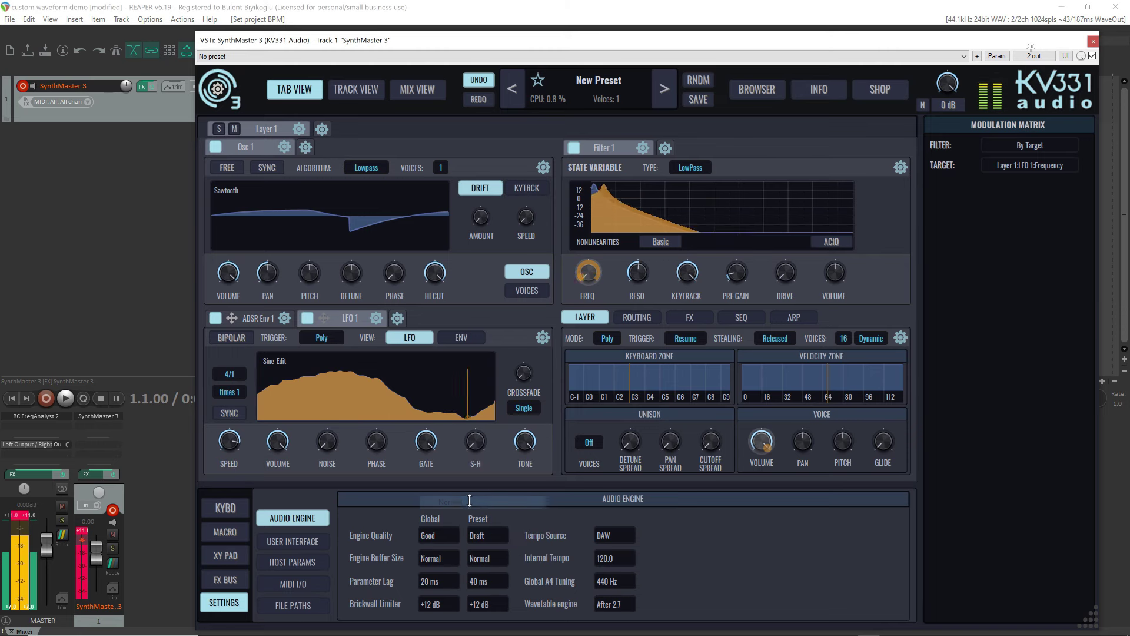
{"action": "left_click", "coordinate": [447, 558]}
{"action": "left_click", "coordinate": [448, 489]}
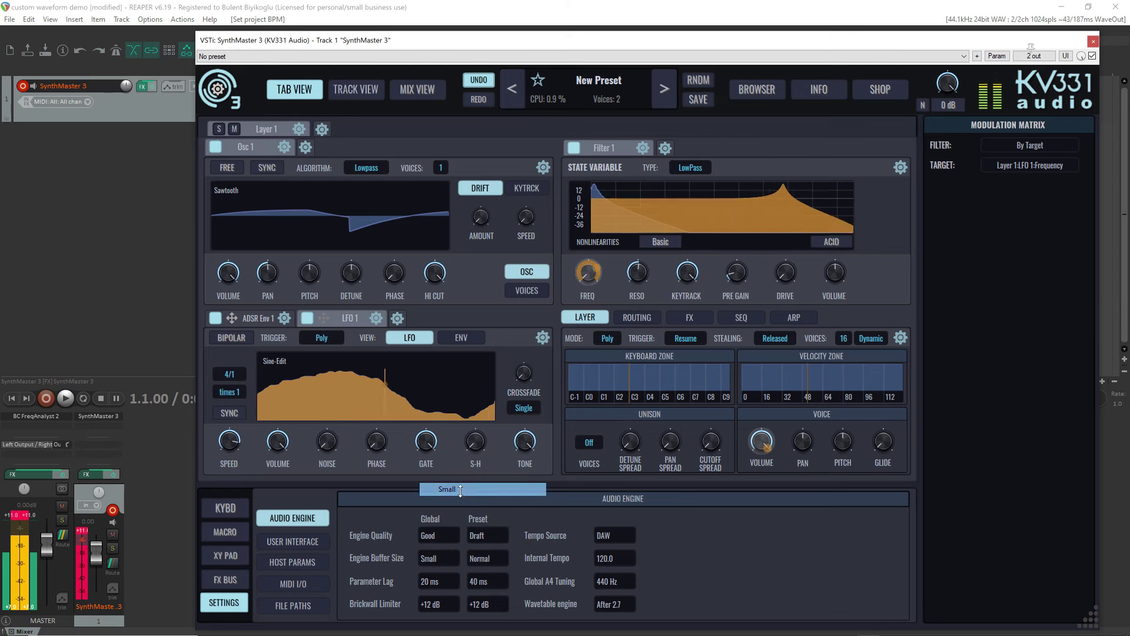
{"action": "left_click", "coordinate": [442, 559]}
{"action": "left_click", "coordinate": [443, 558]}
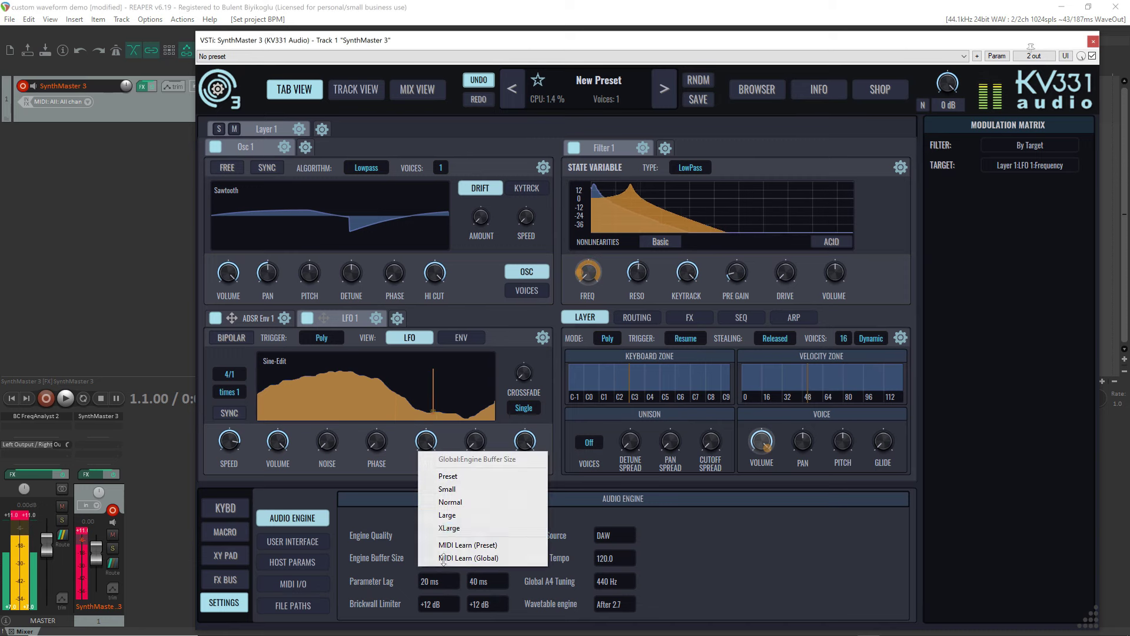
{"action": "left_click", "coordinate": [460, 527]}
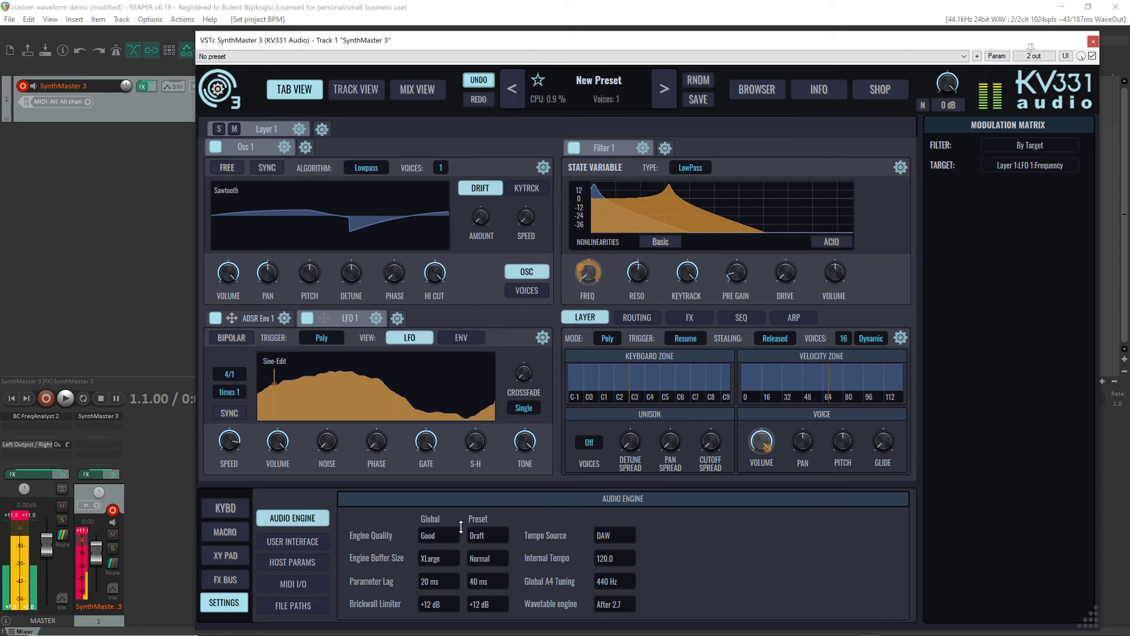
{"action": "left_click", "coordinate": [225, 507]}
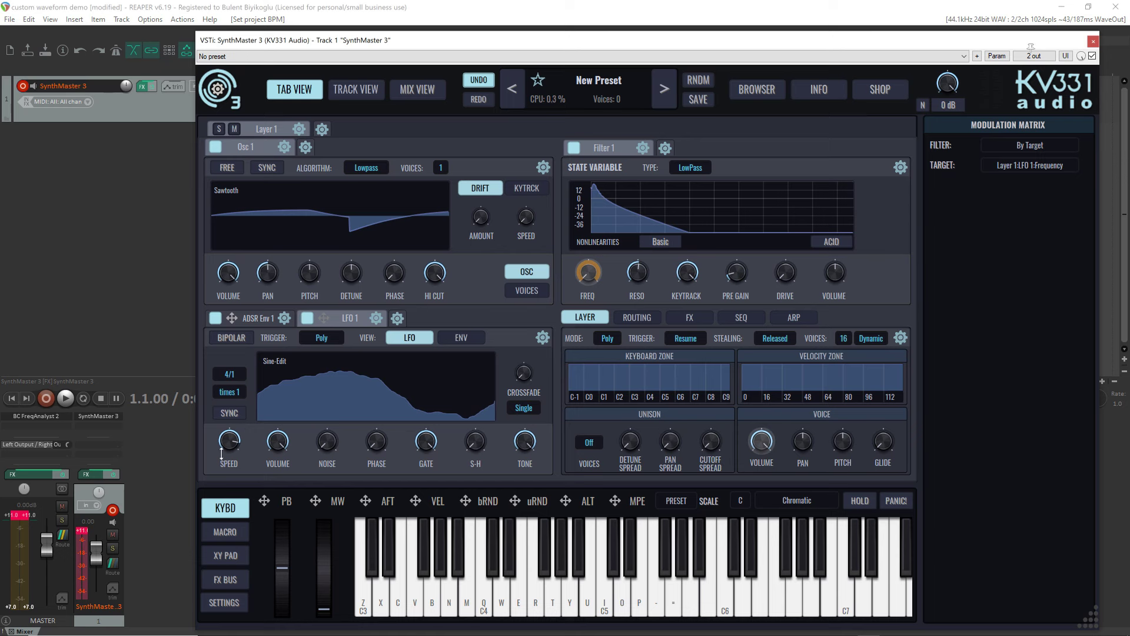
Step: Audition a note while adjusting LFO 1's speed, restore the global engine buffer size to Normal, and return to the keyboard view
{"action": "key", "text": "z"}
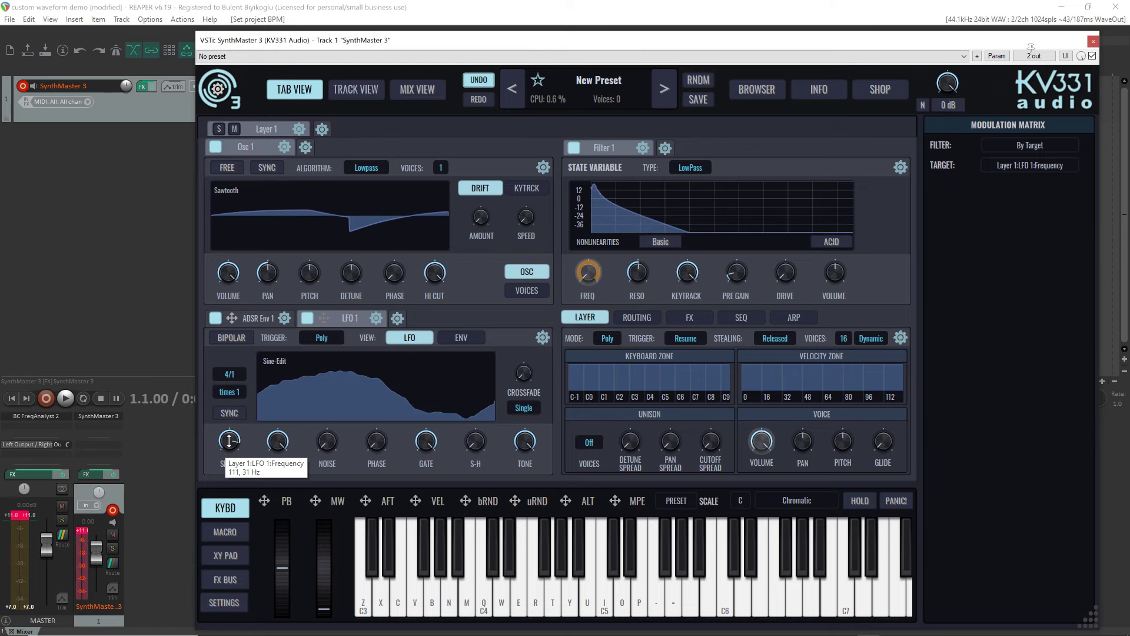
{"action": "mouse_move", "coordinate": [229, 440]}
{"action": "left_mouse_down"}
{"action": "mouse_move", "coordinate": [263, 532]}
{"action": "mouse_move", "coordinate": [233, 435]}
{"action": "mouse_move", "coordinate": [231, 446]}
{"action": "left_mouse_up"}
{"action": "left_click", "coordinate": [228, 603]}
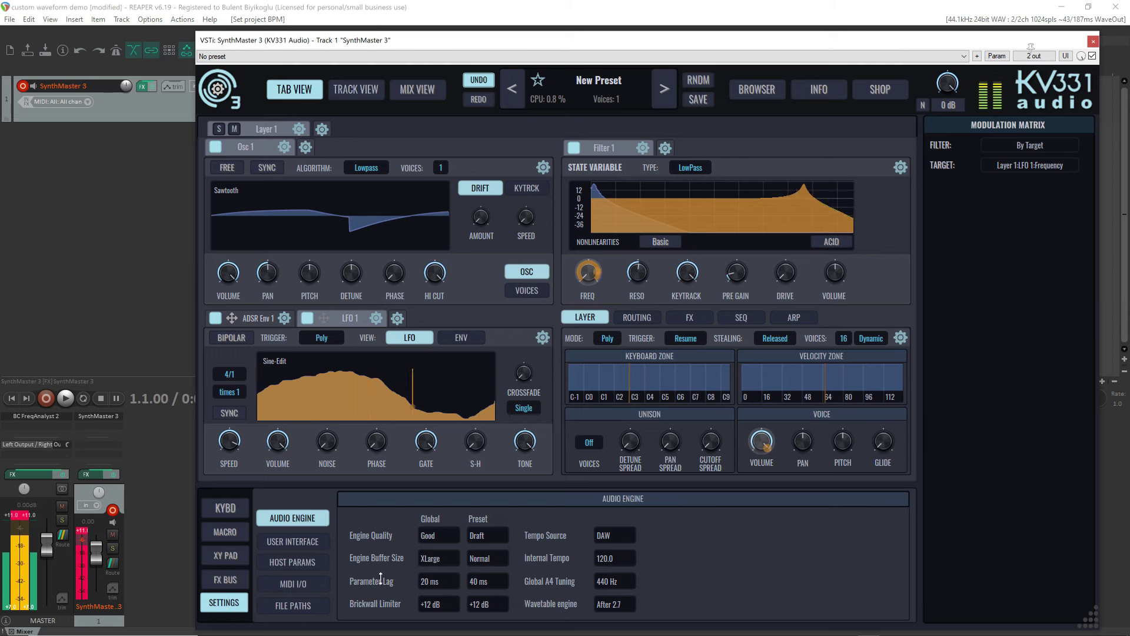
{"action": "scroll", "coordinate": [439, 556], "scroll_direction": "down", "scroll_amount": 2}
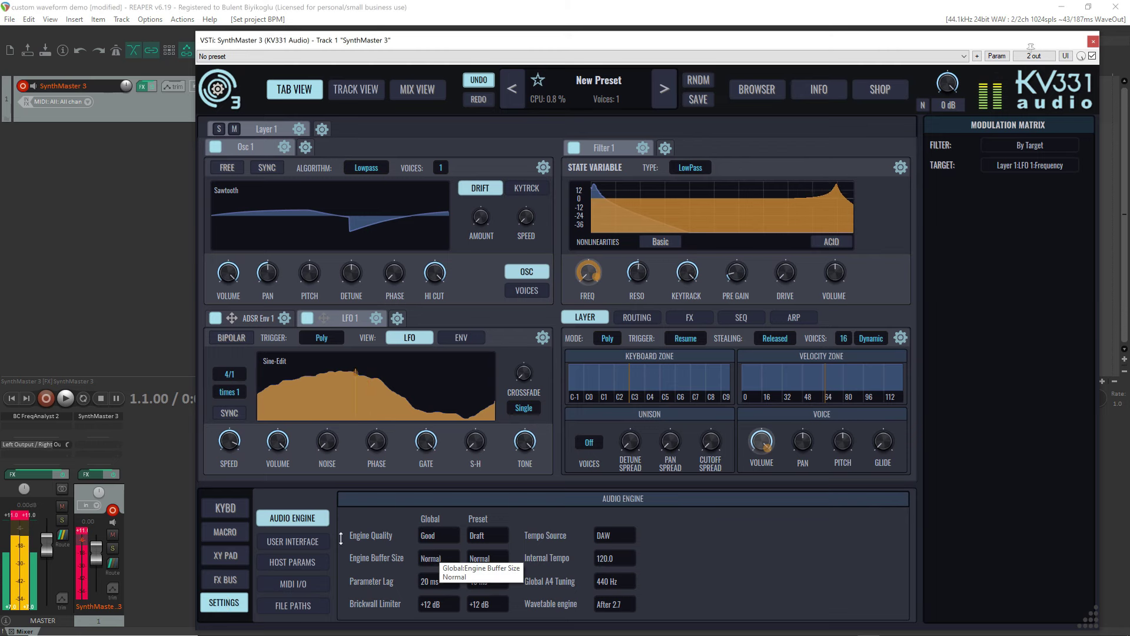
{"action": "left_click", "coordinate": [225, 508]}
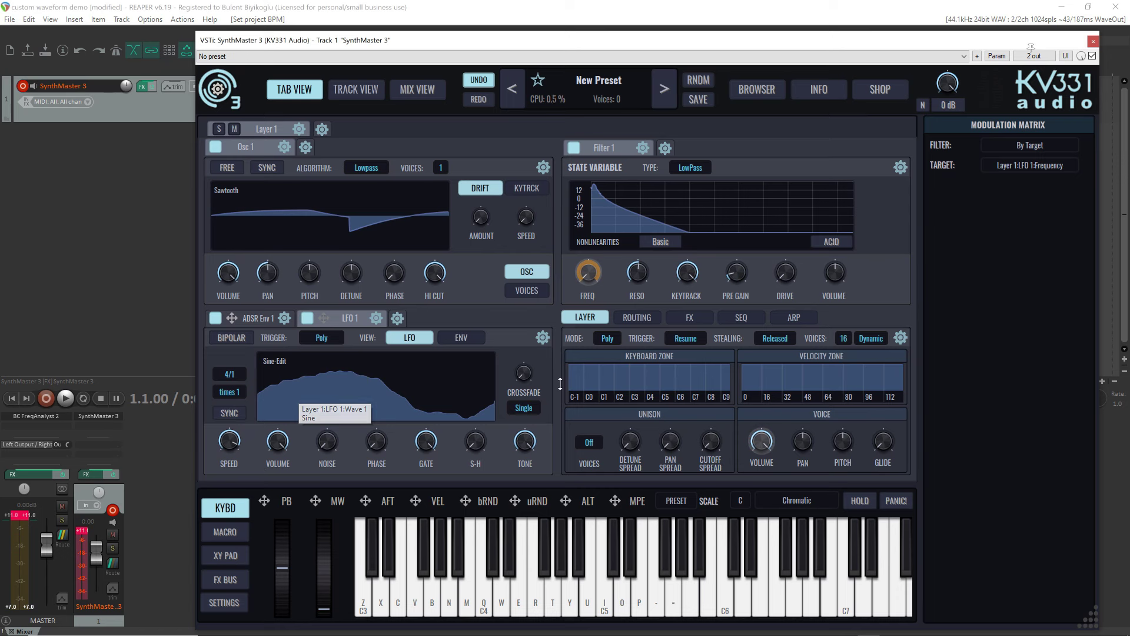
Step: Sync LFO 1 to the beat and audition notes with its beat multiplier at 4/1 and 1/1
{"action": "left_click", "coordinate": [230, 411]}
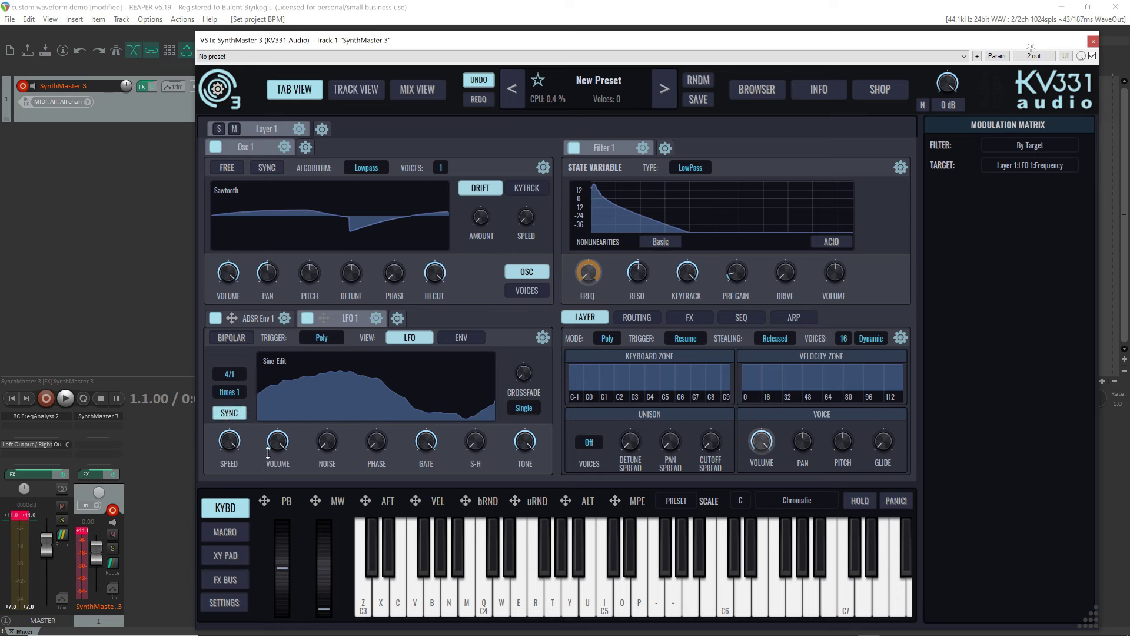
{"action": "key", "text": "z"}
{"action": "left_click", "coordinate": [226, 375]}
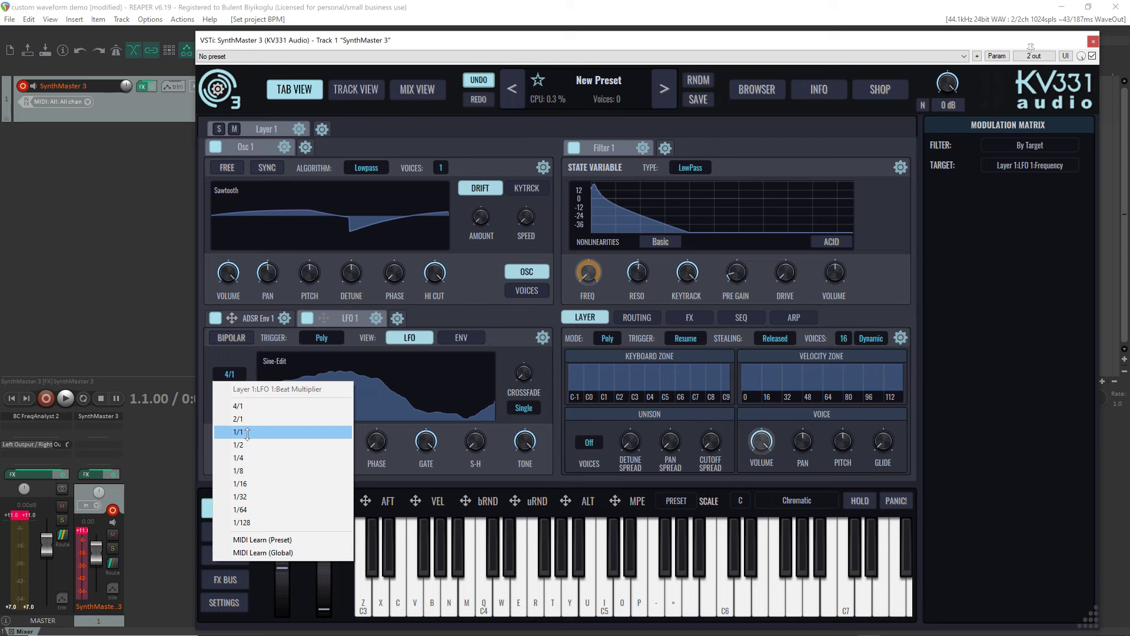
{"action": "left_click", "coordinate": [245, 406]}
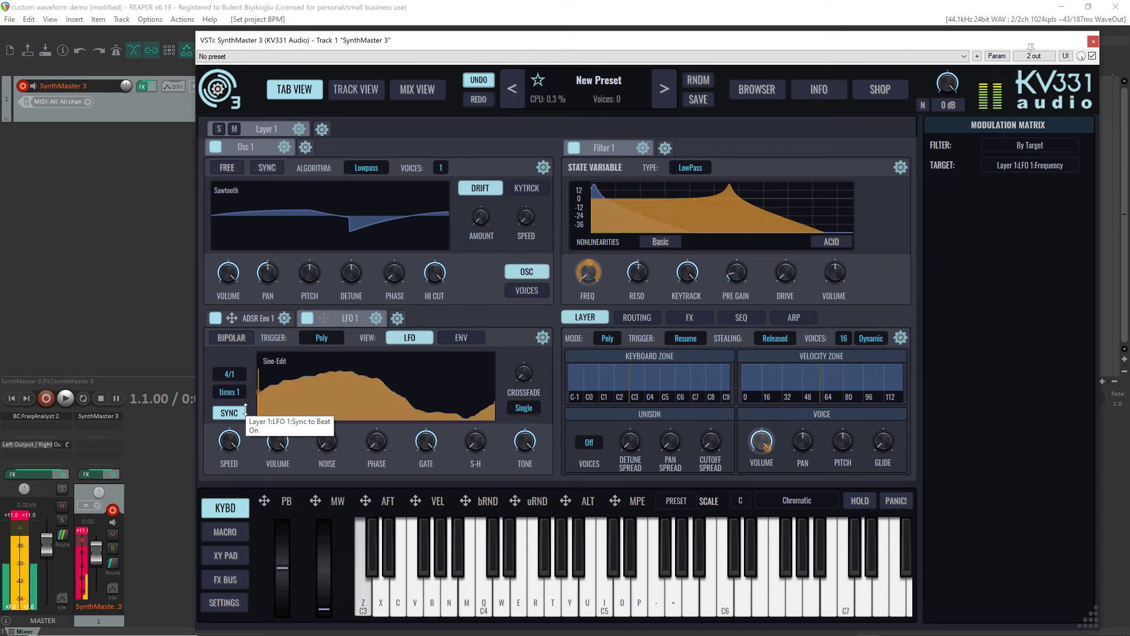
{"action": "left_click", "coordinate": [229, 374]}
{"action": "left_click", "coordinate": [257, 432]}
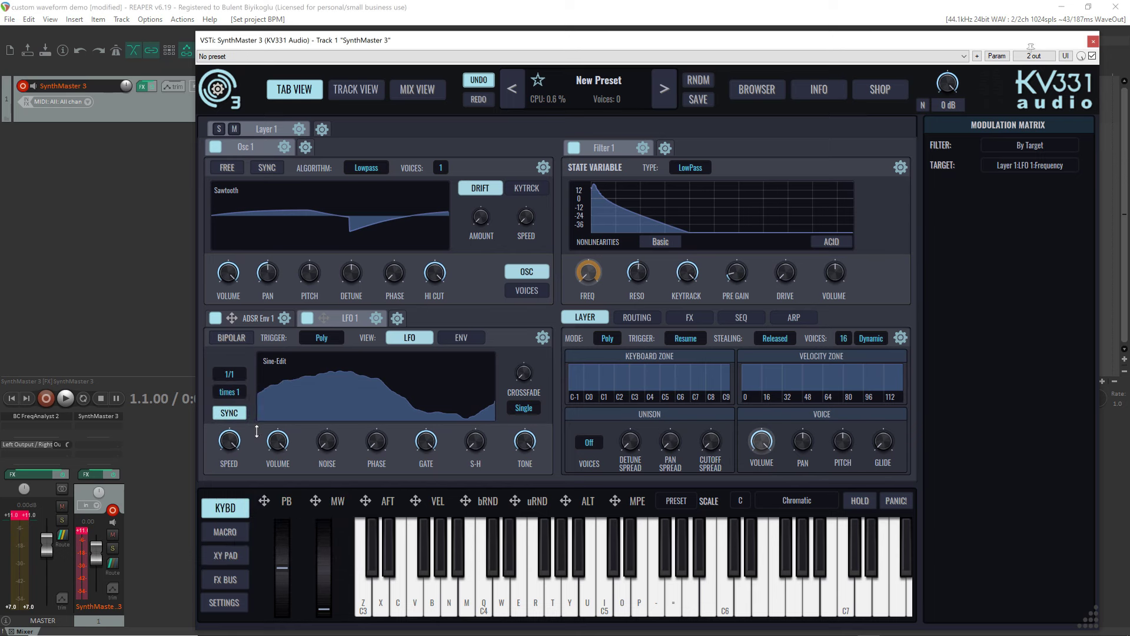
{"action": "key", "text": "z"}
{"action": "key", "text": "z"}
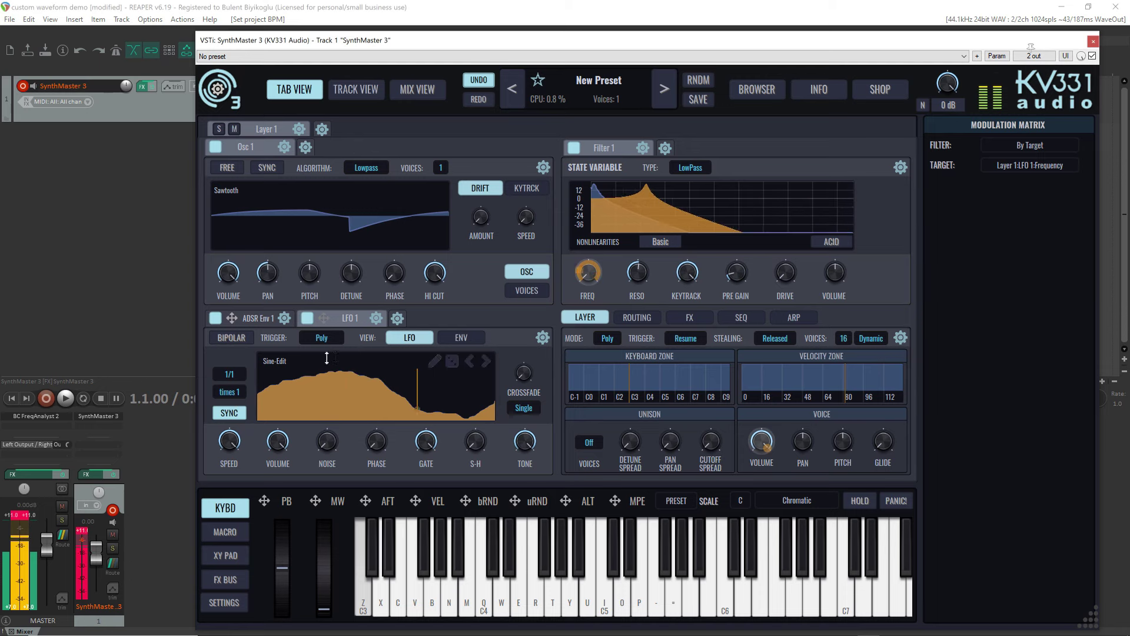
Step: Redraw the end of LFO 1's freehand wave so it rises back to the zero line, and close the waveform editor
{"action": "left_click", "coordinate": [433, 368]}
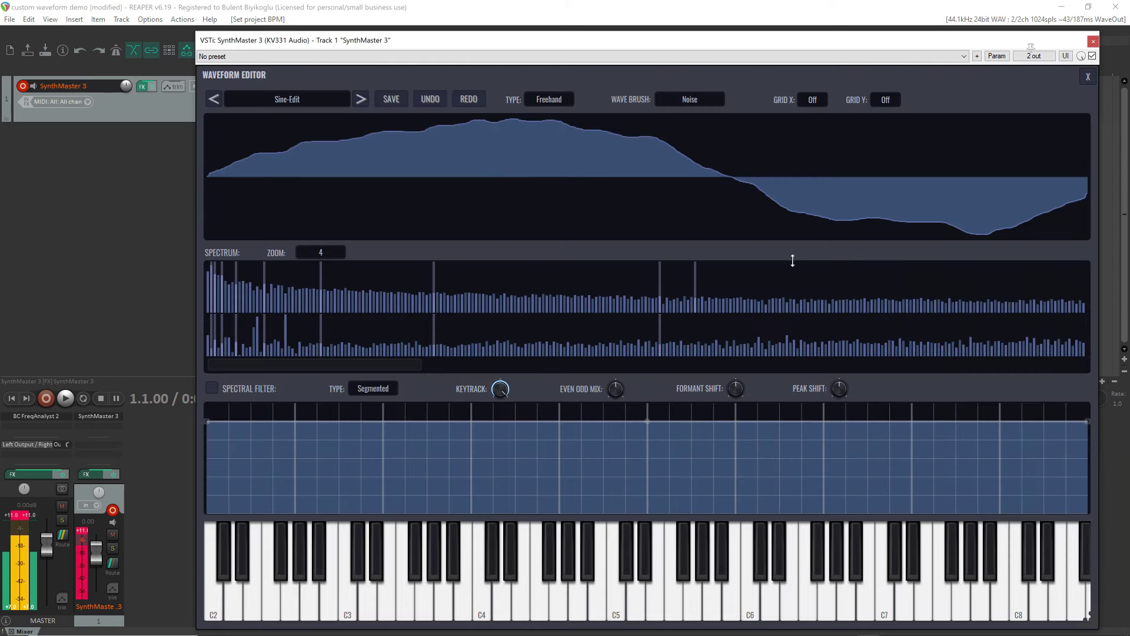
{"action": "left_click_drag", "start_coordinate": [1069, 212], "coordinate": [1092, 176]}
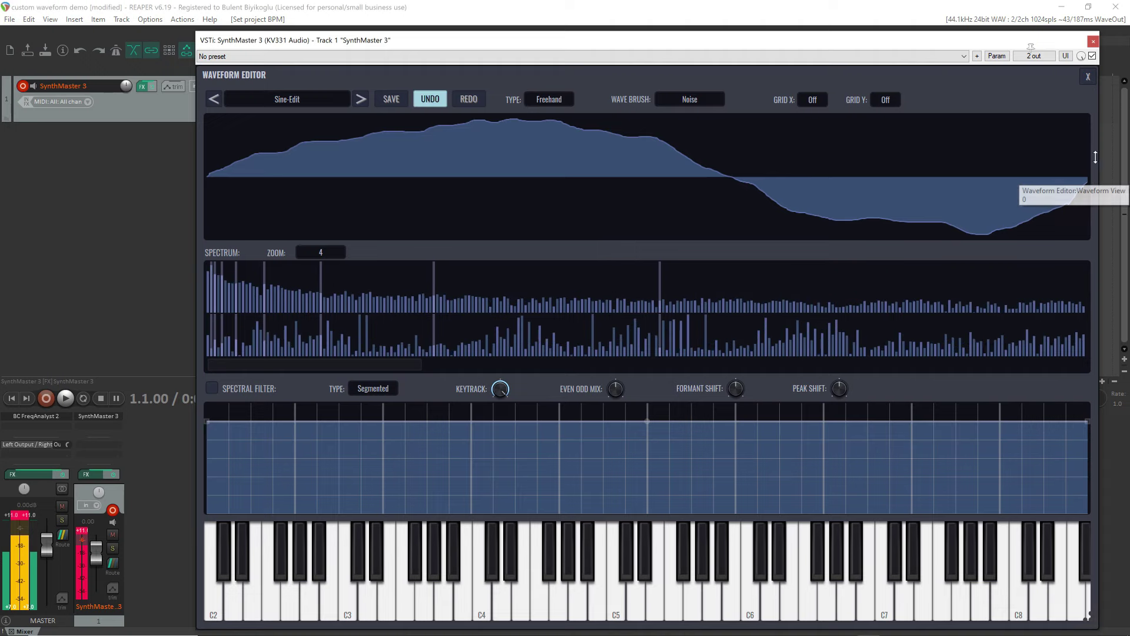
{"action": "left_click", "coordinate": [1089, 75]}
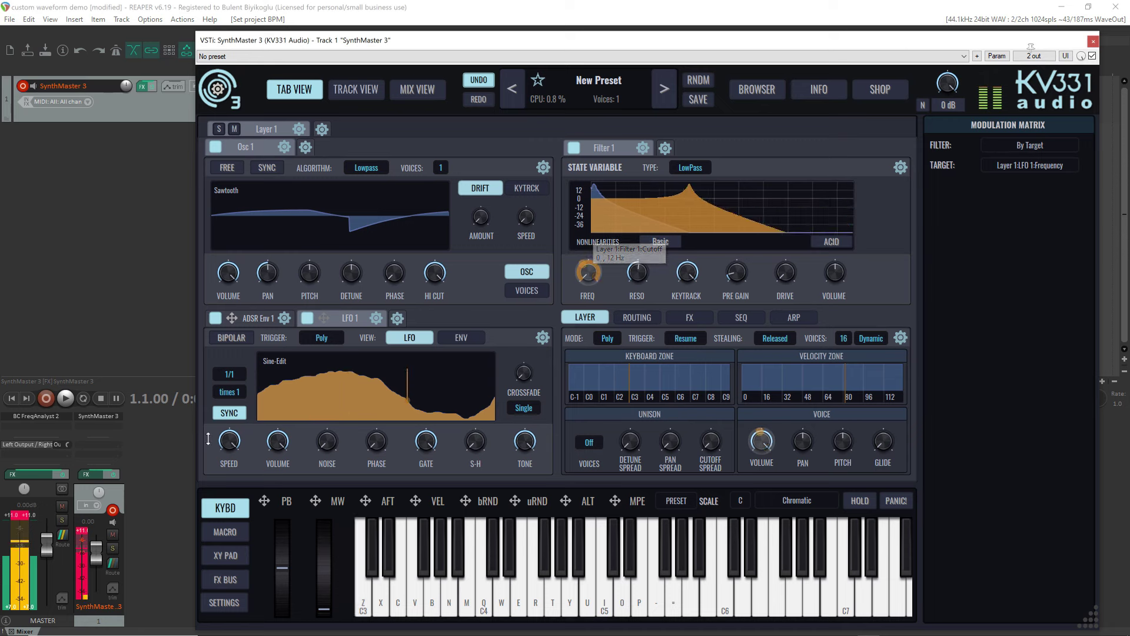
Step: Set LFO 1's sync speed to 1/2
{"action": "right_click", "coordinate": [229, 441]}
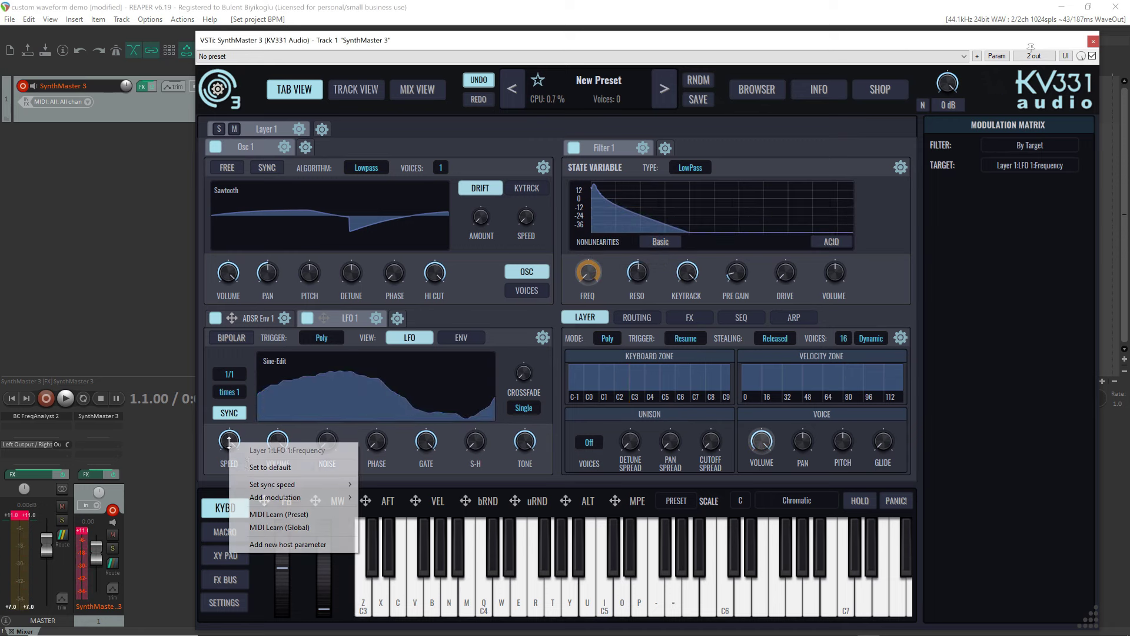
{"action": "mouse_move", "coordinate": [300, 485]}
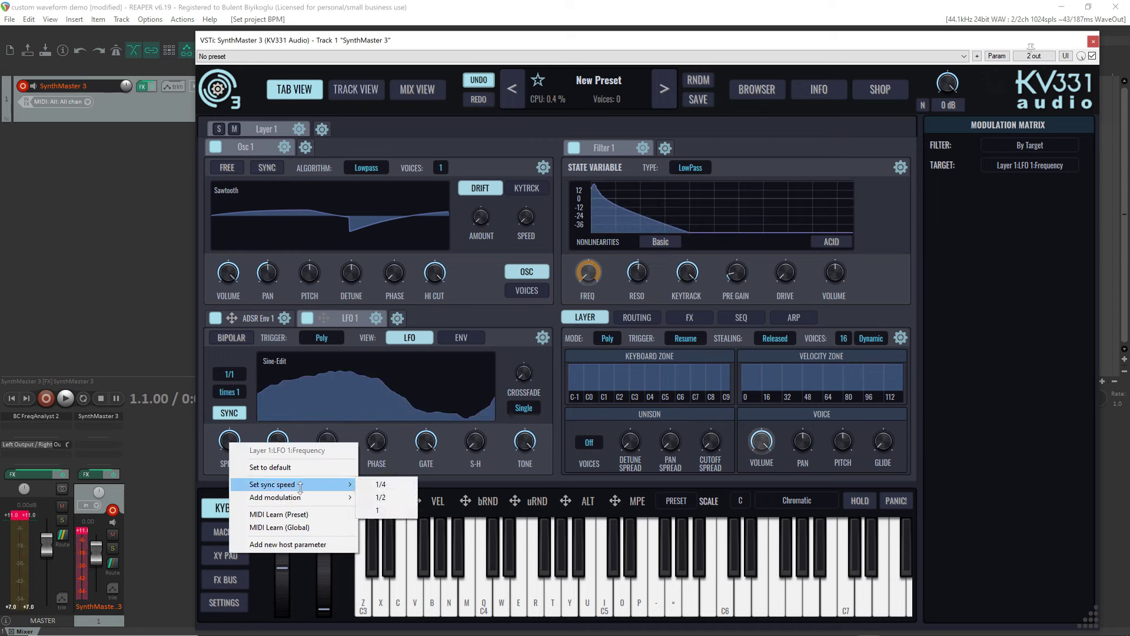
{"action": "left_click", "coordinate": [387, 498]}
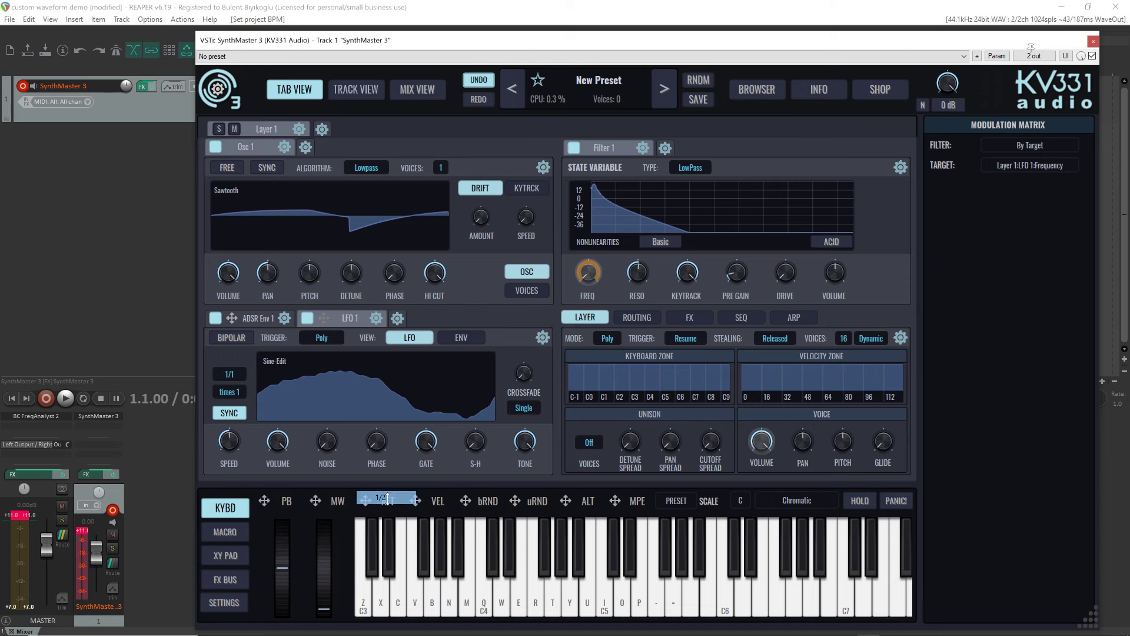
{"action": "right_click", "coordinate": [223, 441]}
{"action": "mouse_move", "coordinate": [330, 485]}
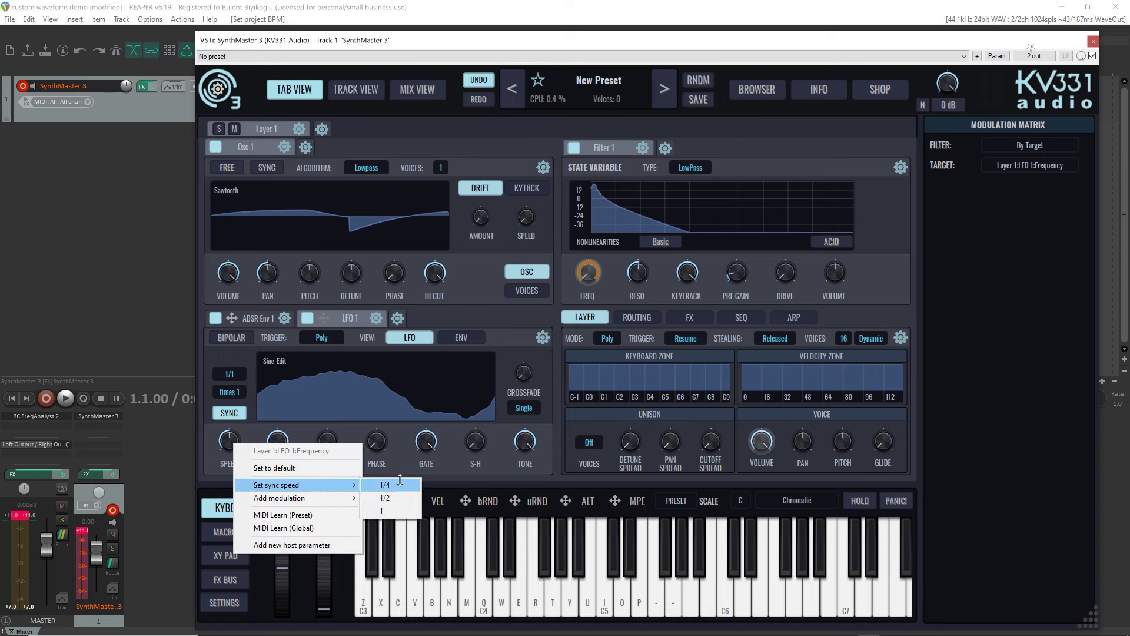
{"action": "left_click", "coordinate": [397, 496]}
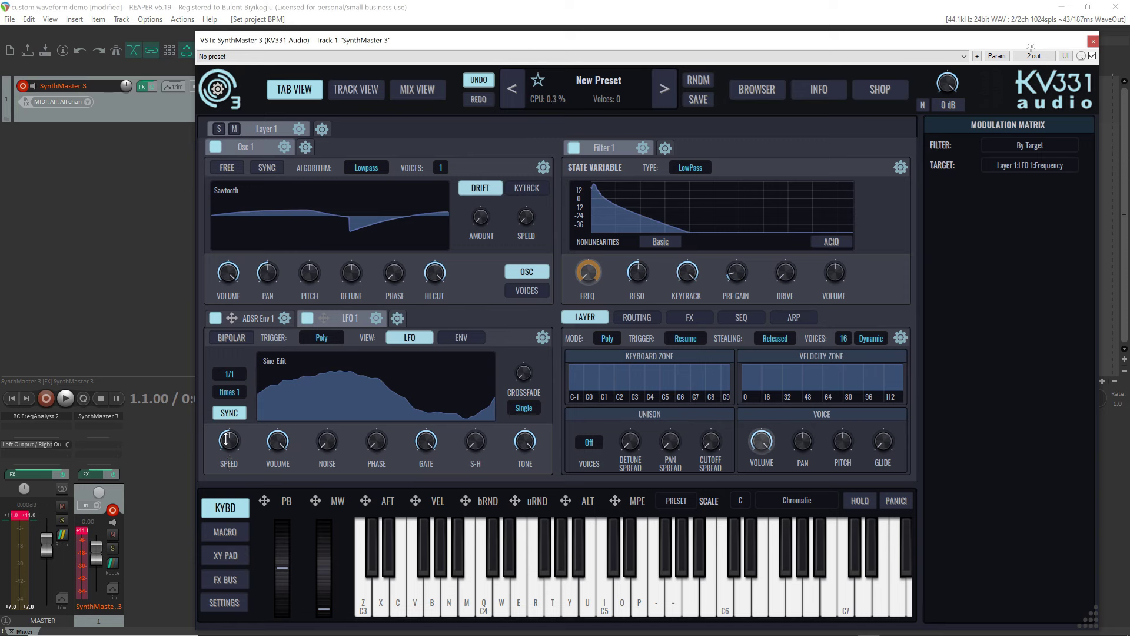
{"action": "right_click", "coordinate": [227, 440]}
{"action": "mouse_move", "coordinate": [303, 484]}
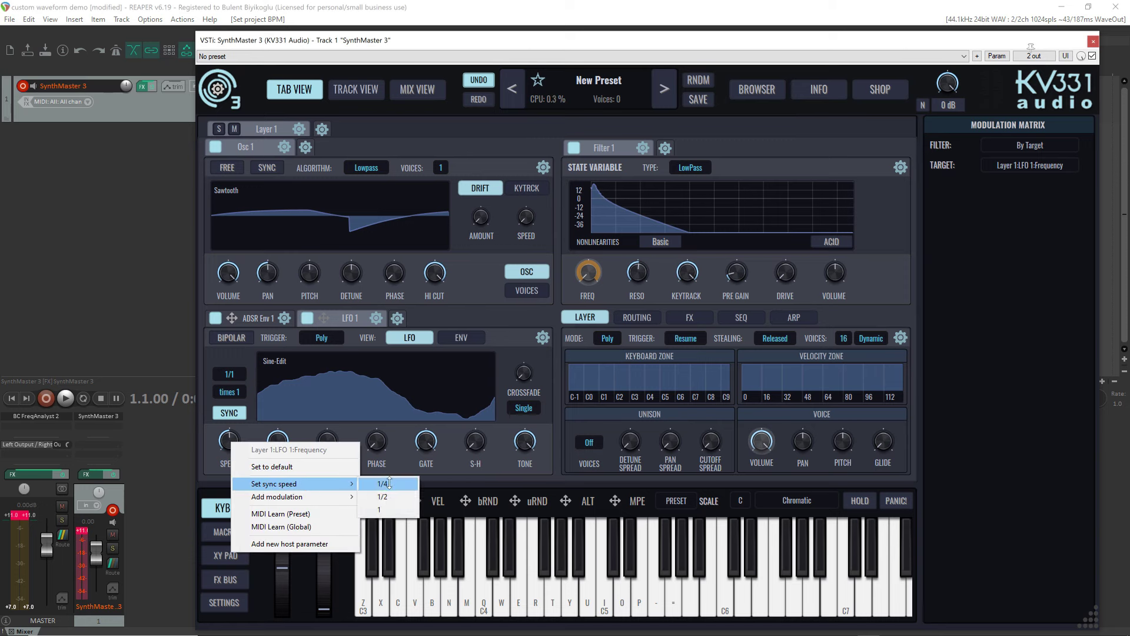
{"action": "left_click", "coordinate": [304, 431]}
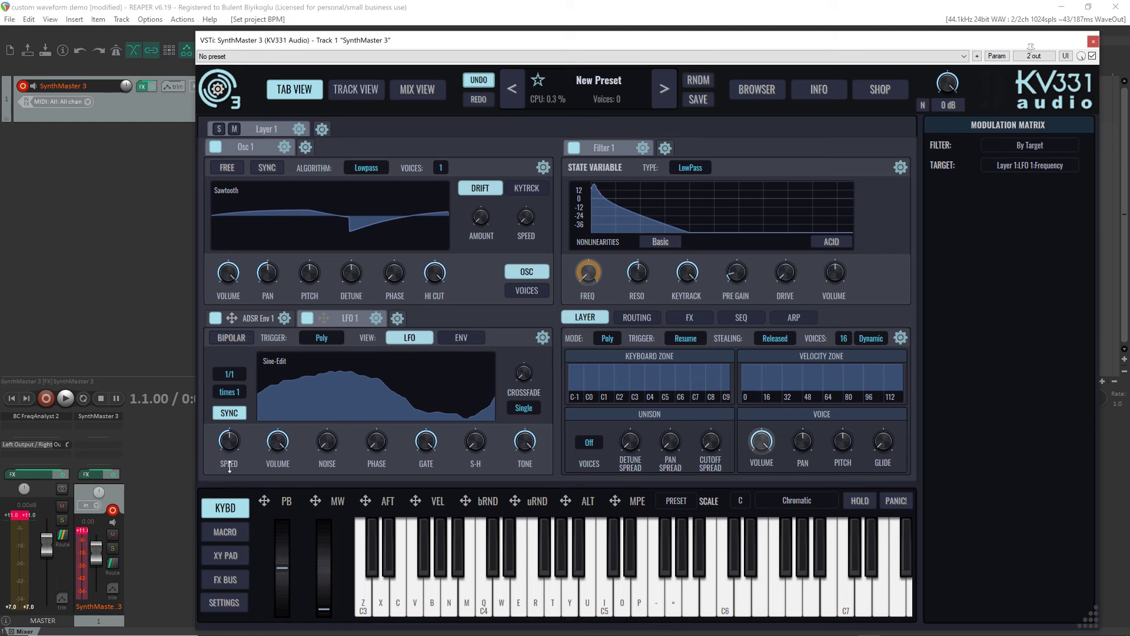
Step: Audition a note while setting LFO 1's second beat multiplier to divided by 3 and its beat multiplier to 1/4
{"action": "key", "text": "z"}
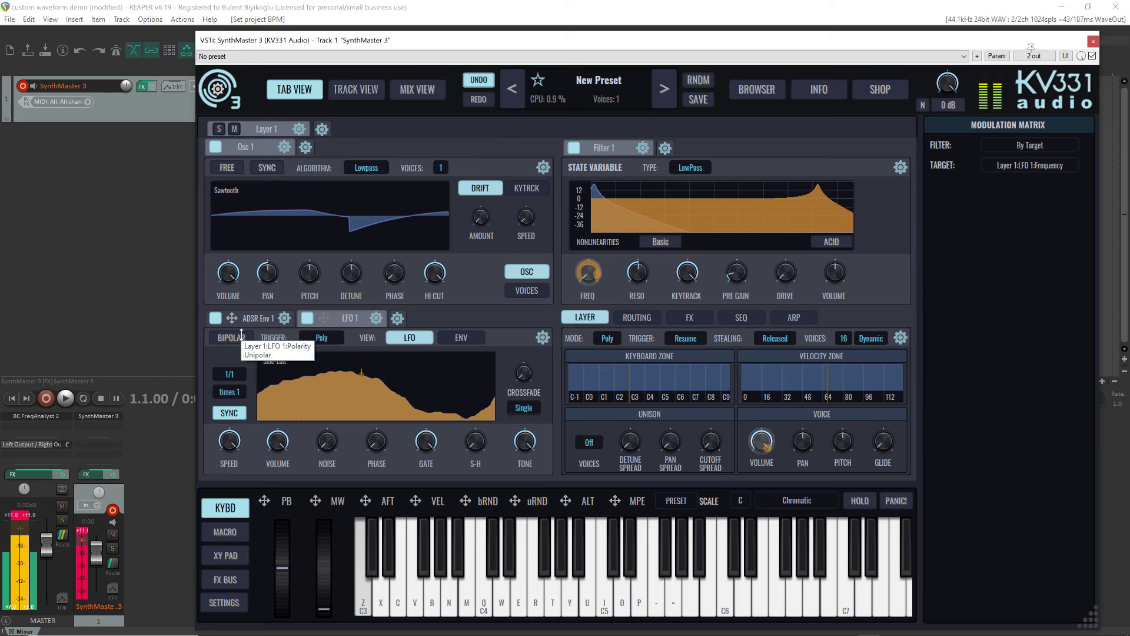
{"action": "left_click", "coordinate": [226, 393]}
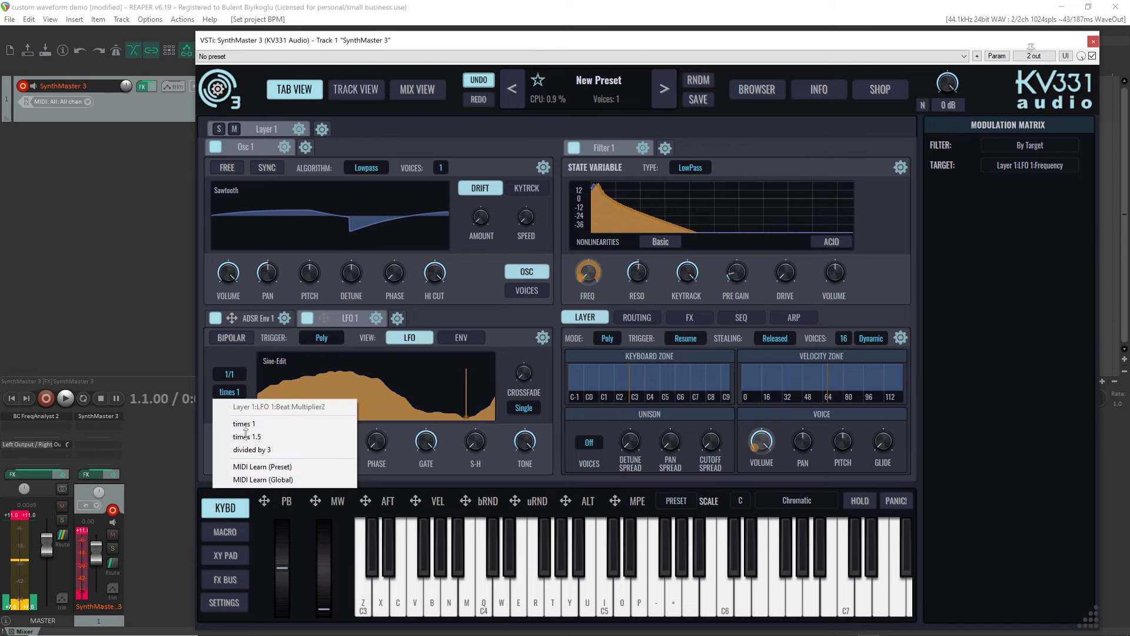
{"action": "left_click", "coordinate": [276, 449]}
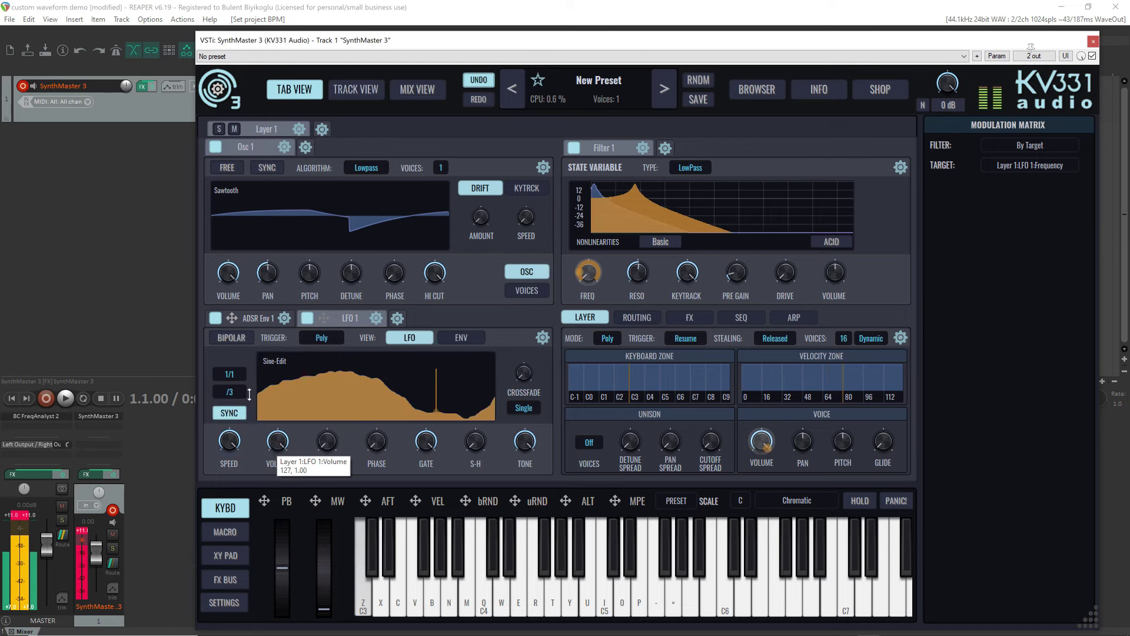
{"action": "scroll", "coordinate": [235, 375], "scroll_direction": "up", "scroll_amount": 3}
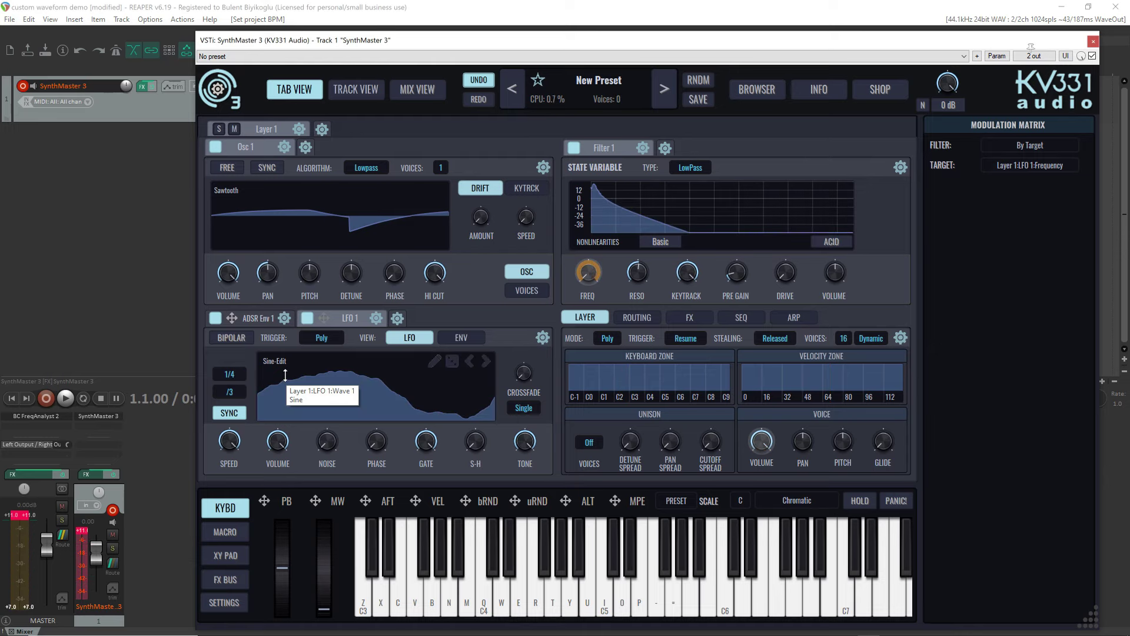
Step: Open the Factory waveform categories for LFO 1's waveform
{"action": "left_click", "coordinate": [323, 374]}
{"action": "mouse_move", "coordinate": [302, 360]}
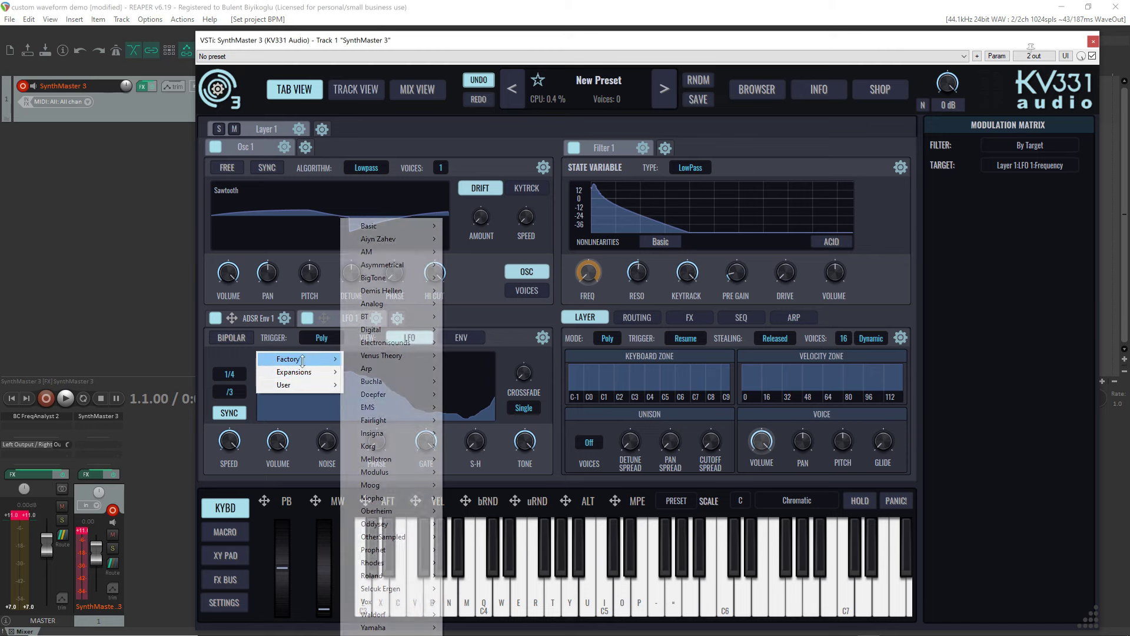
Step: Set LFO 1's waveform to the factory AM Complex NS 008 and its synced rate to 1/1 with the times 1 multiplier
{"action": "mouse_move", "coordinate": [423, 250]}
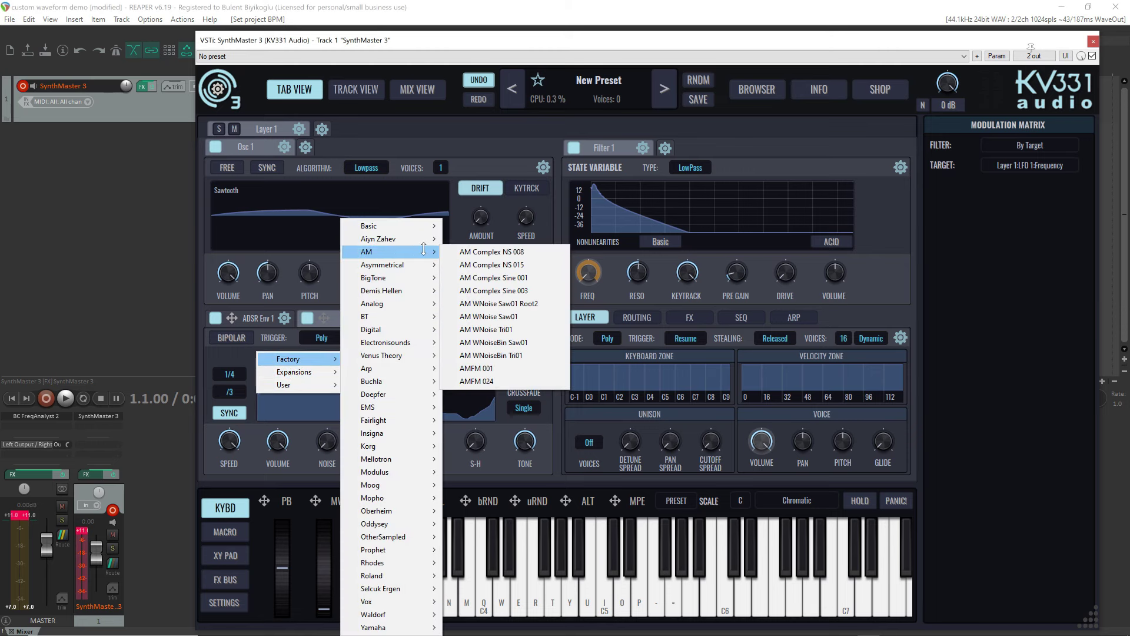
{"action": "left_click", "coordinate": [493, 251]}
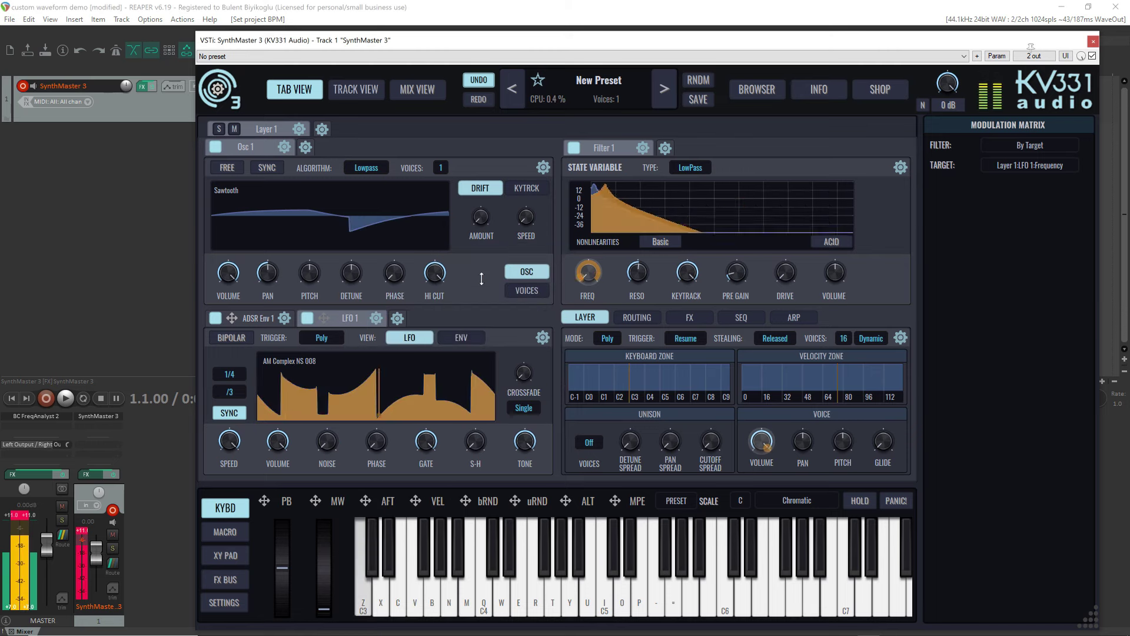
{"action": "left_click", "coordinate": [228, 373]}
{"action": "left_click", "coordinate": [230, 415]}
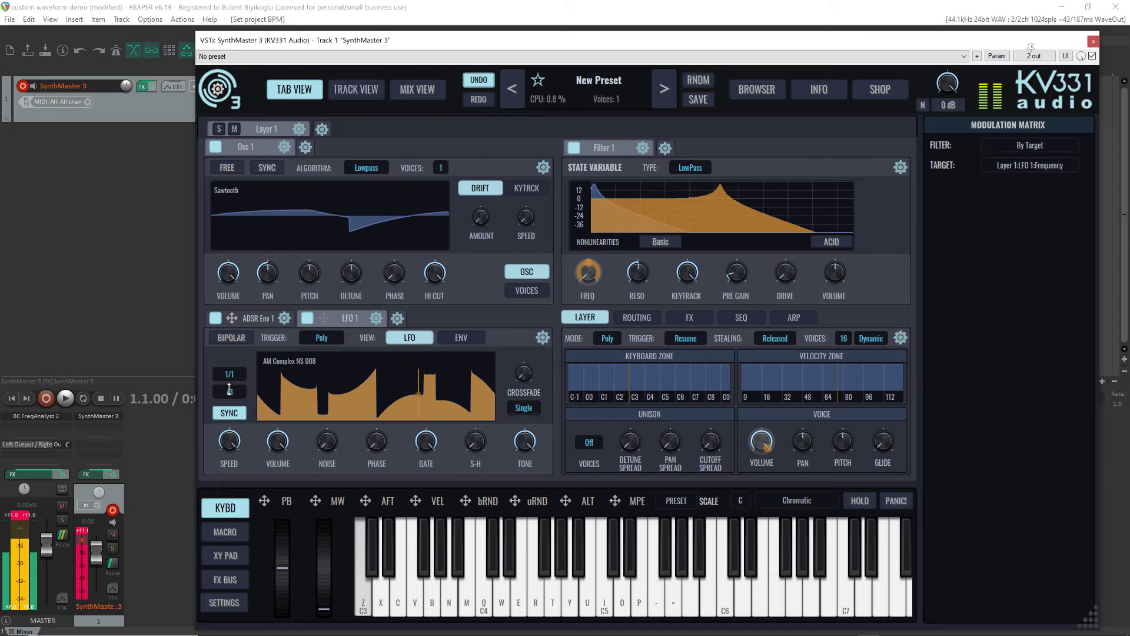
{"action": "left_click", "coordinate": [230, 391]}
{"action": "left_click", "coordinate": [252, 426]}
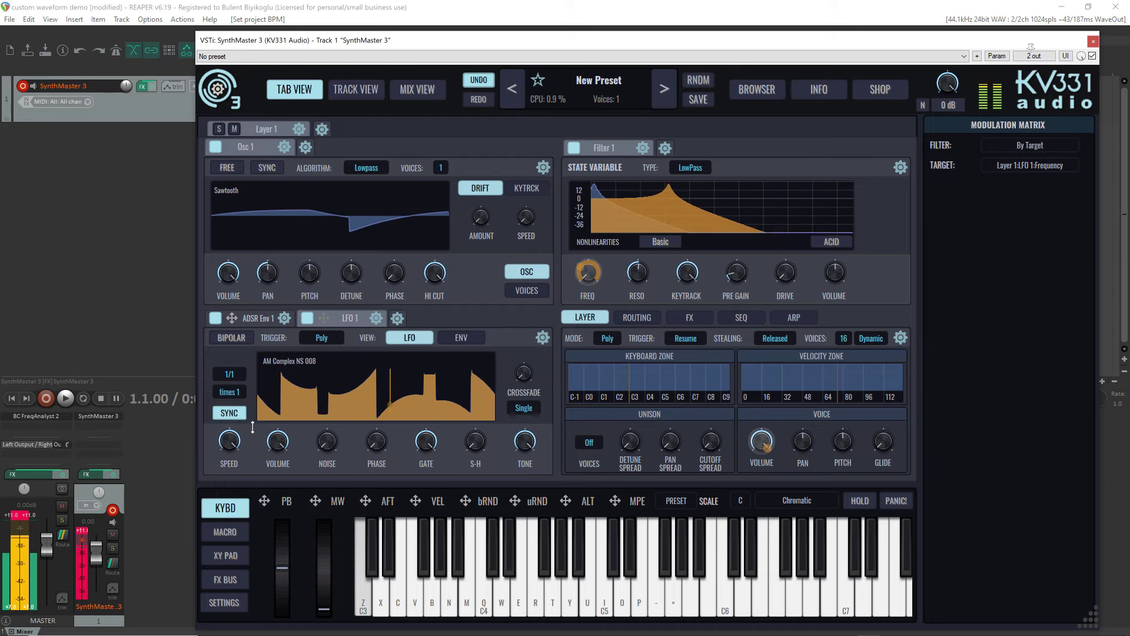
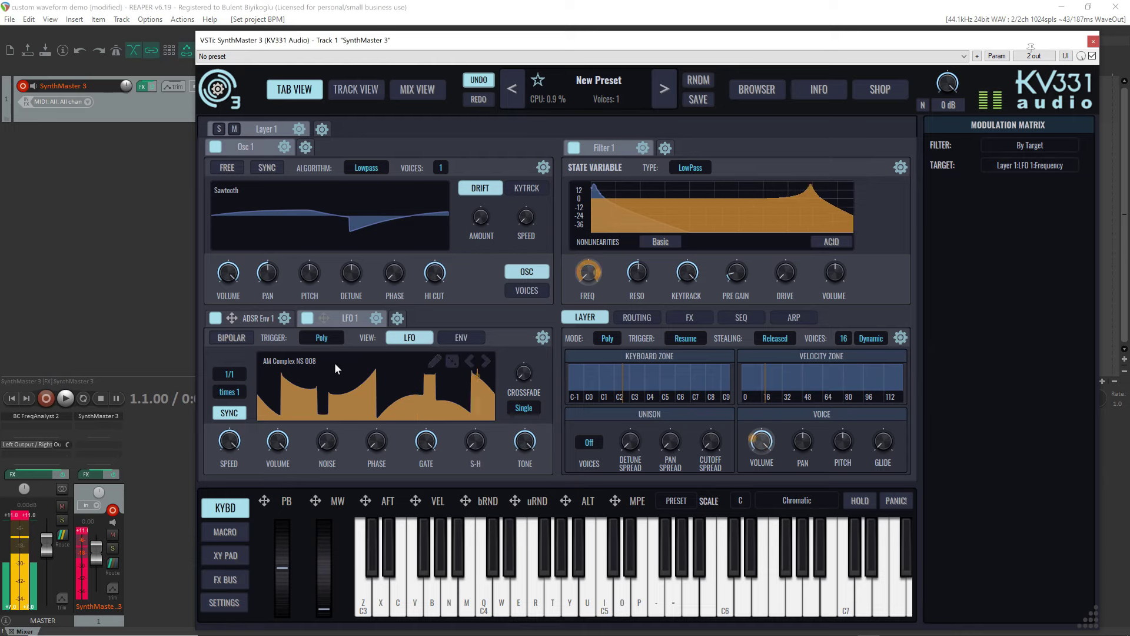
Step: Change LFO 1's waveform to the factory basic Sine
{"action": "left_click", "coordinate": [314, 369]}
{"action": "mouse_move", "coordinate": [312, 360]}
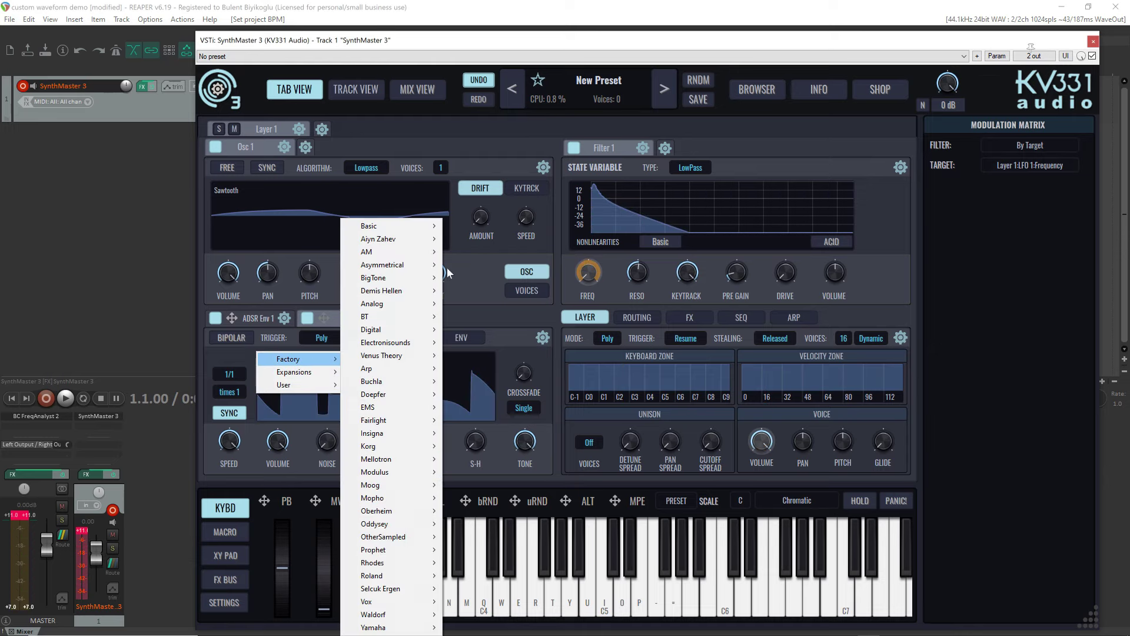
{"action": "mouse_move", "coordinate": [408, 229]}
{"action": "left_click", "coordinate": [471, 226]}
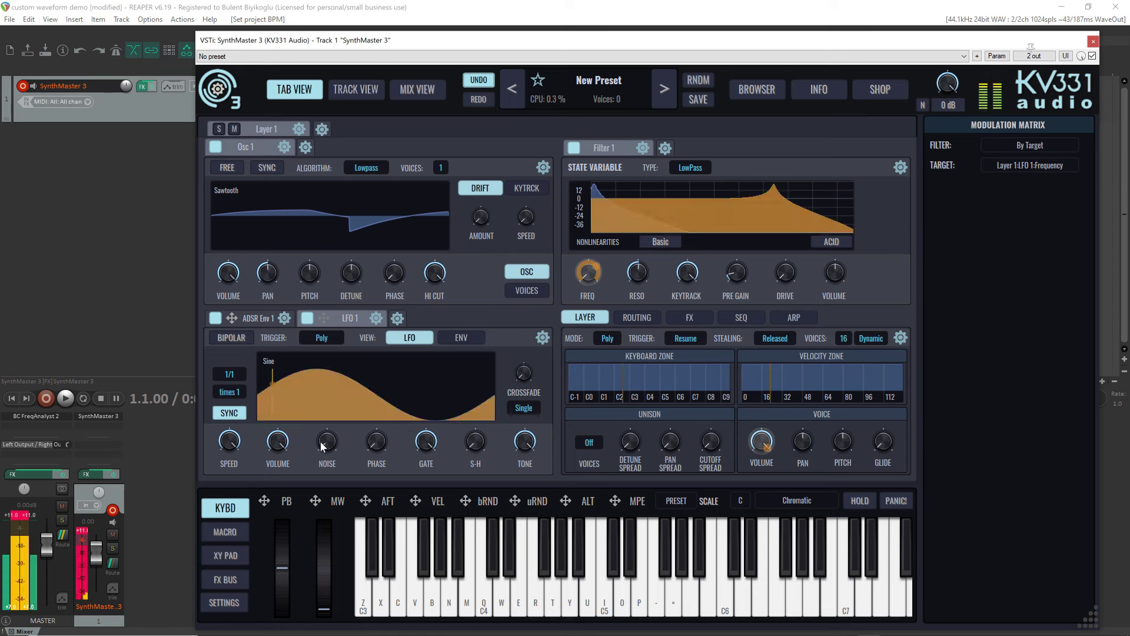
Step: Raise LFO 1's noise to about 0.29 and lower its volume
{"action": "left_click_drag", "start_coordinate": [325, 436], "coordinate": [325, 423]}
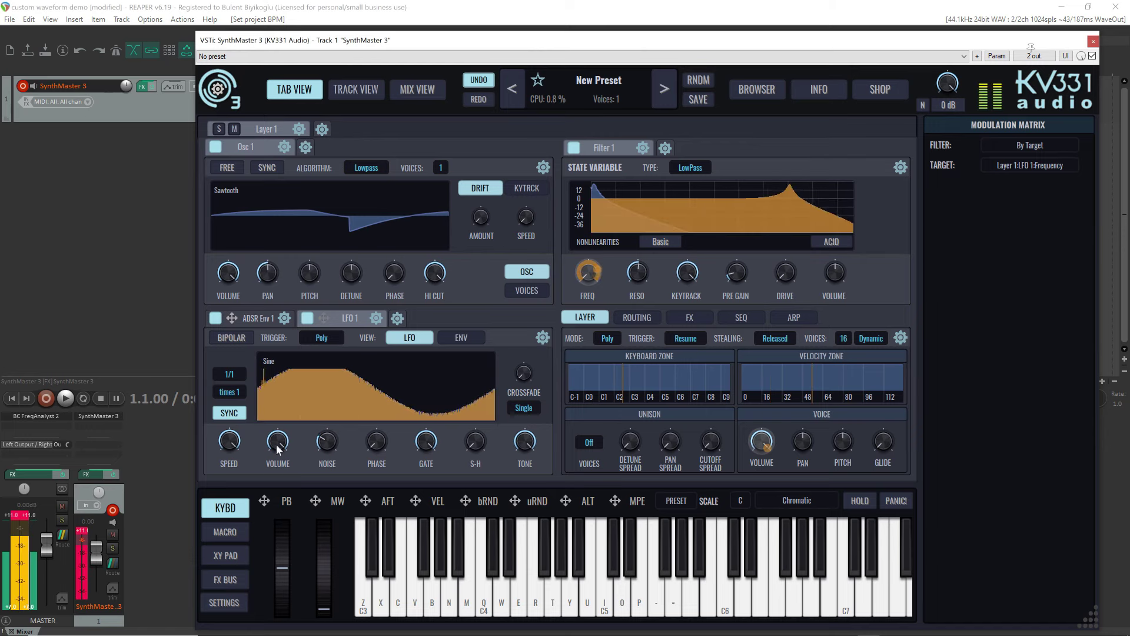
{"action": "left_click_drag", "start_coordinate": [276, 444], "coordinate": [280, 448]}
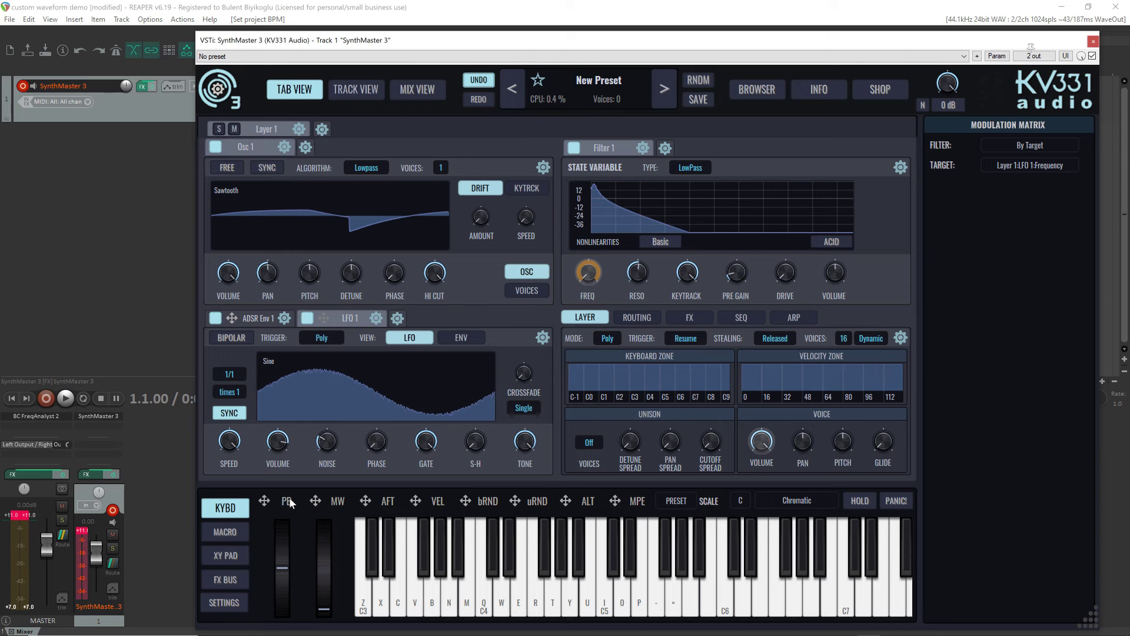
Step: Modulate LFO 1's volume and noise from the mod wheel, adjust the modulation amounts, and audition the result with a low C note
{"action": "left_click_drag", "start_coordinate": [315, 501], "coordinate": [281, 441]}
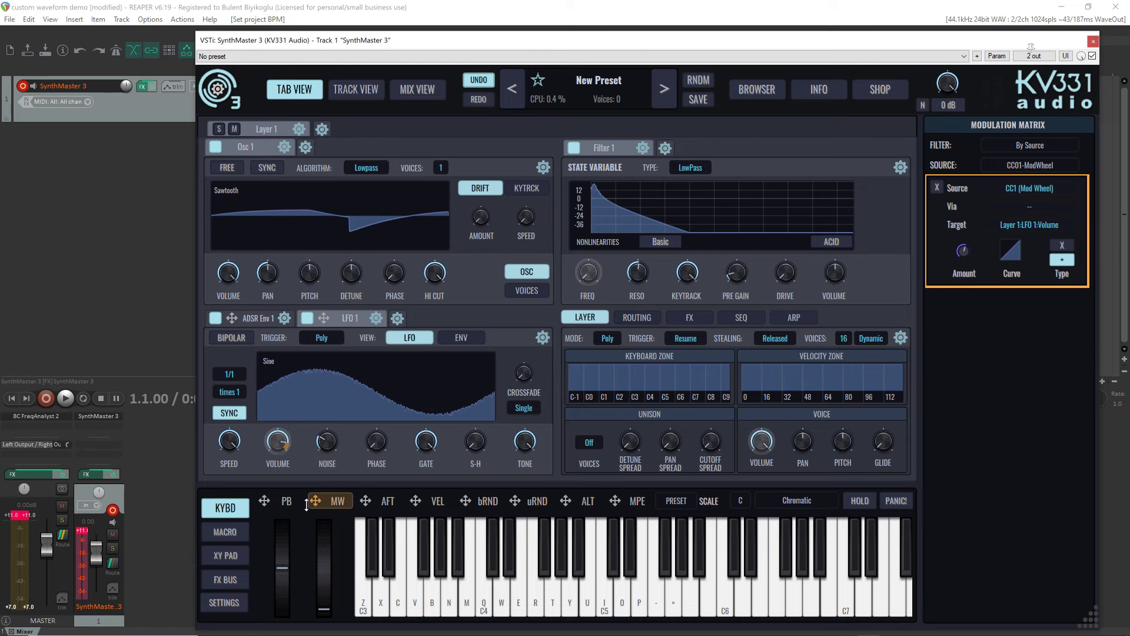
{"action": "left_click_drag", "start_coordinate": [316, 501], "coordinate": [327, 446]}
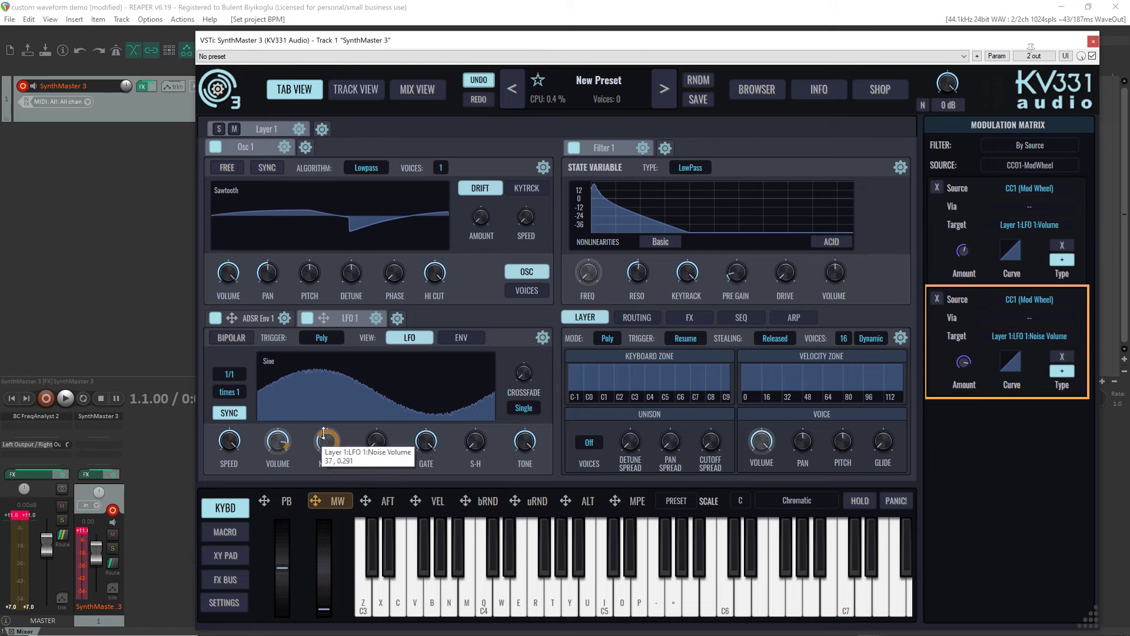
{"action": "left_click", "coordinate": [279, 455]}
{"action": "left_click_drag", "start_coordinate": [285, 449], "coordinate": [297, 407]}
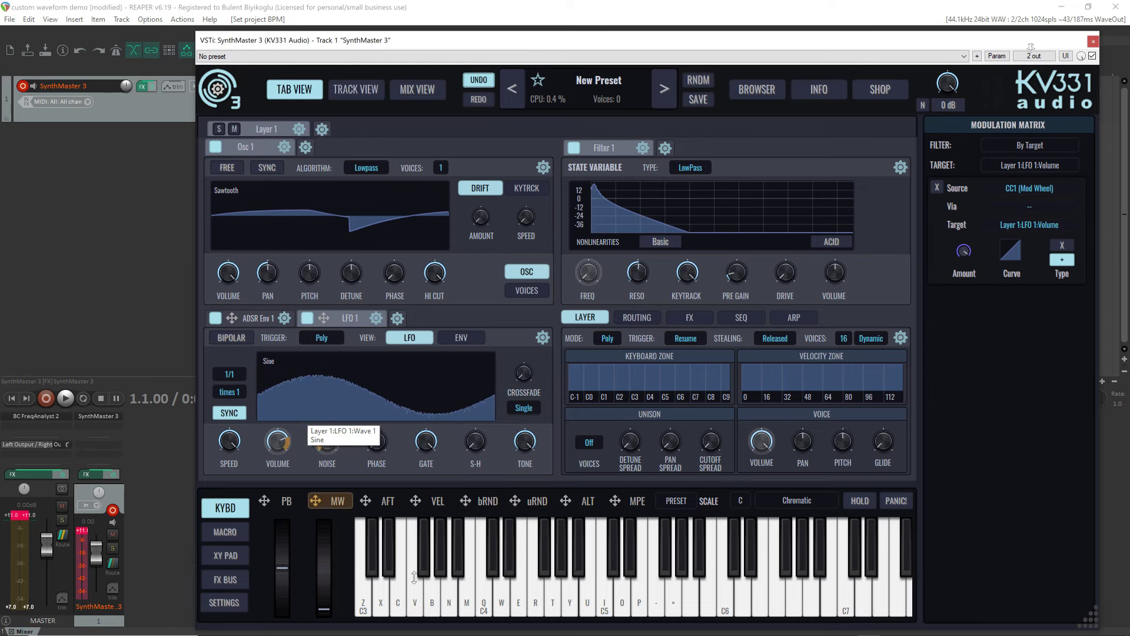
{"action": "left_click", "coordinate": [733, 533]}
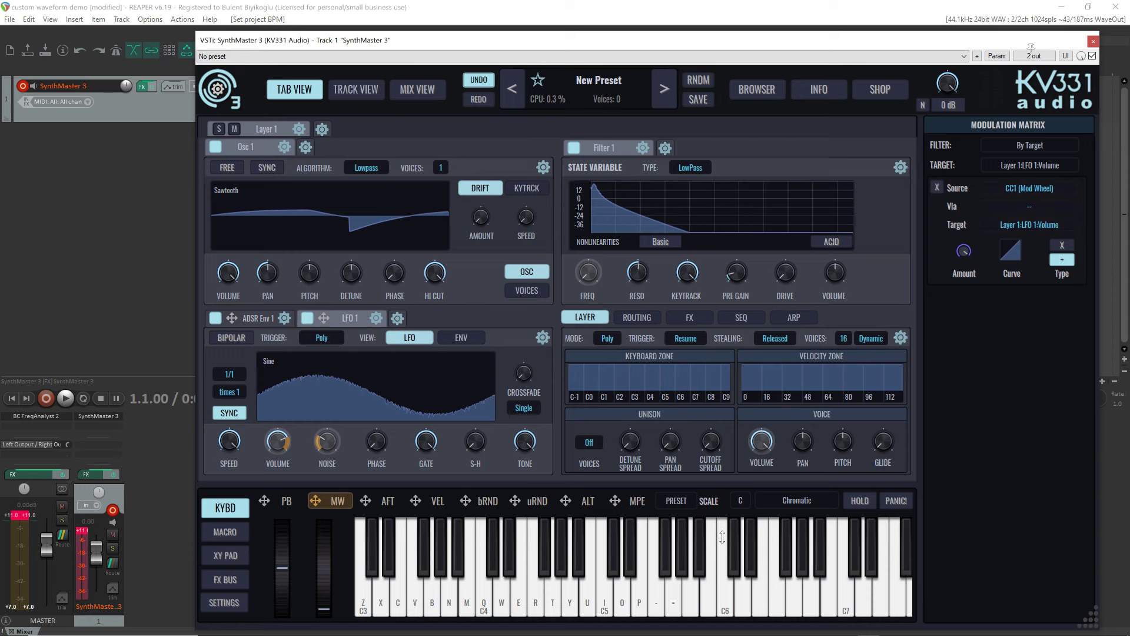
{"action": "key", "text": "z"}
{"action": "key", "text": "z"}
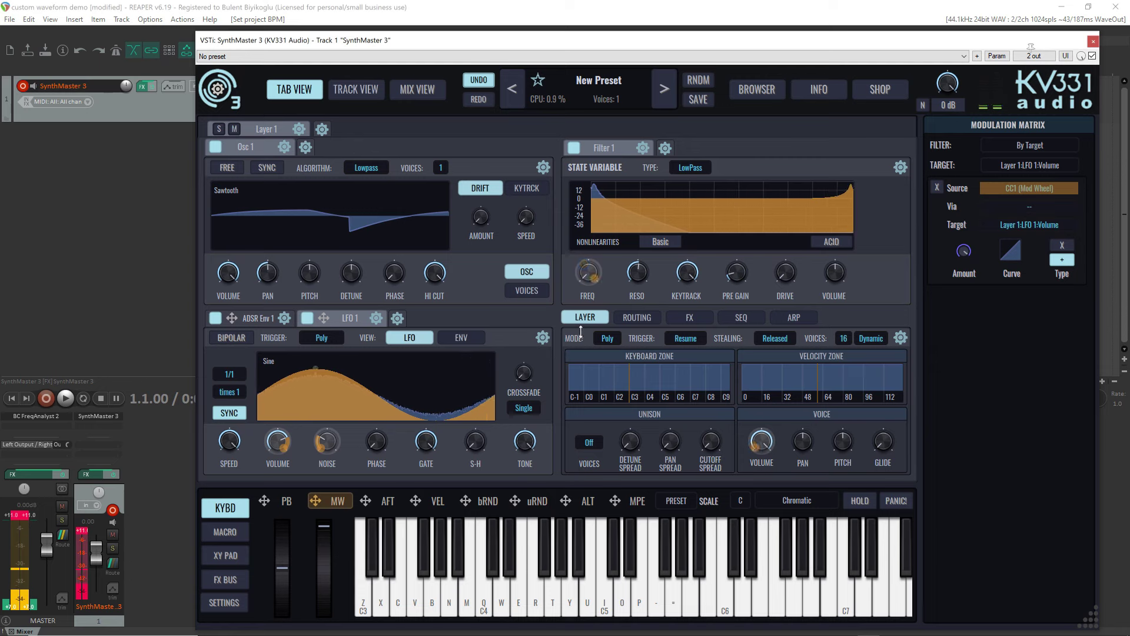
Step: Assign the mod wheel to LFO 1's lowered speed, and set the beat multiplier to 1/4
{"action": "left_click_drag", "start_coordinate": [226, 442], "coordinate": [227, 462]}
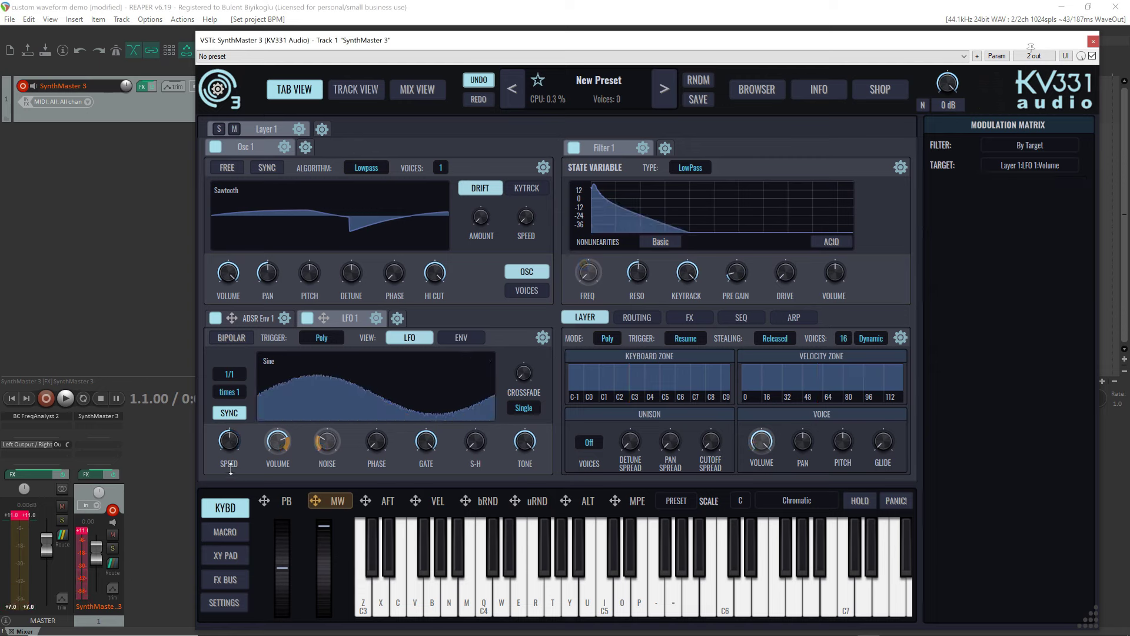
{"action": "left_click_drag", "start_coordinate": [315, 500], "coordinate": [228, 440]}
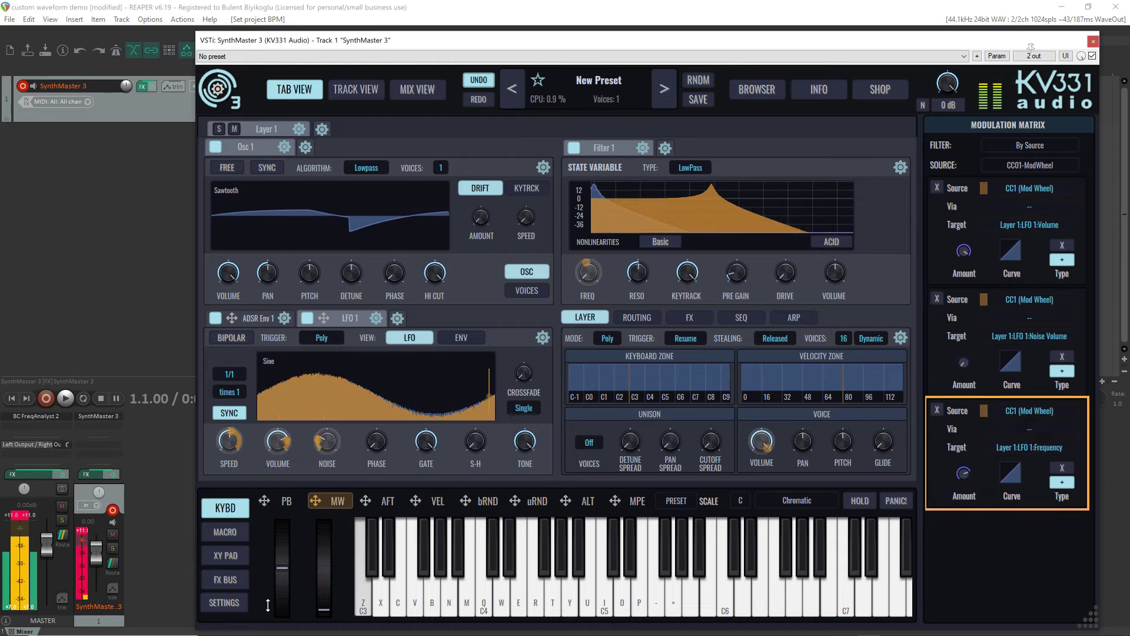
{"action": "right_click", "coordinate": [215, 380]}
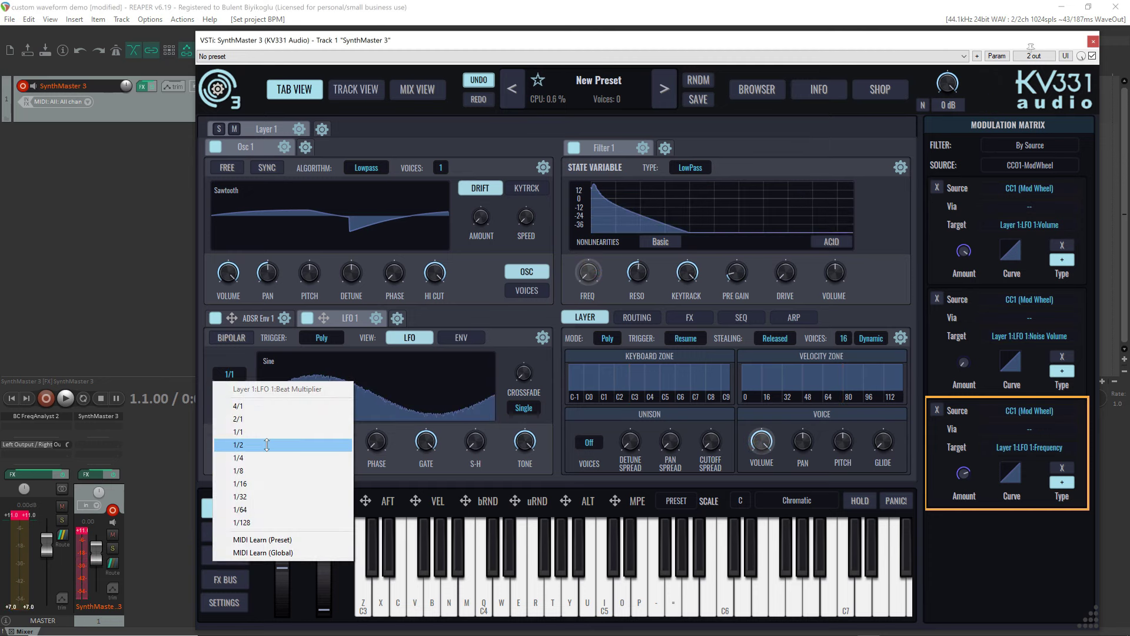
{"action": "left_click", "coordinate": [267, 457]}
{"action": "key", "text": "z"}
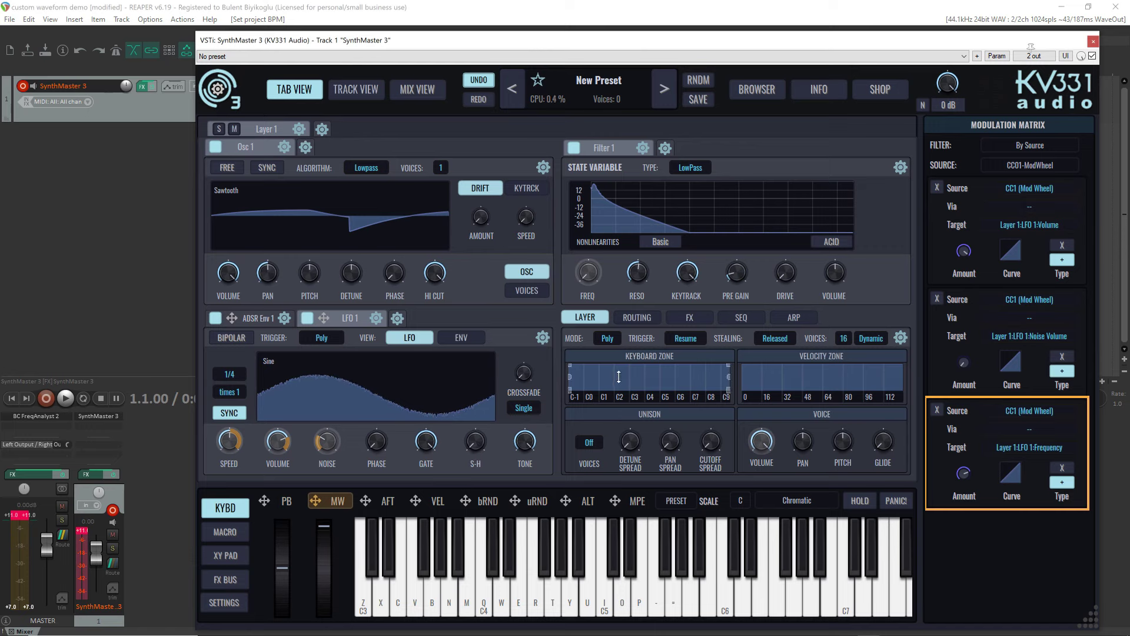
Step: Try LFO 1's S-H interval at about 6 samples and with mod wheel modulation, resetting it to 1 sample and removing the modulation
{"action": "left_click_drag", "start_coordinate": [480, 453], "coordinate": [476, 439]}
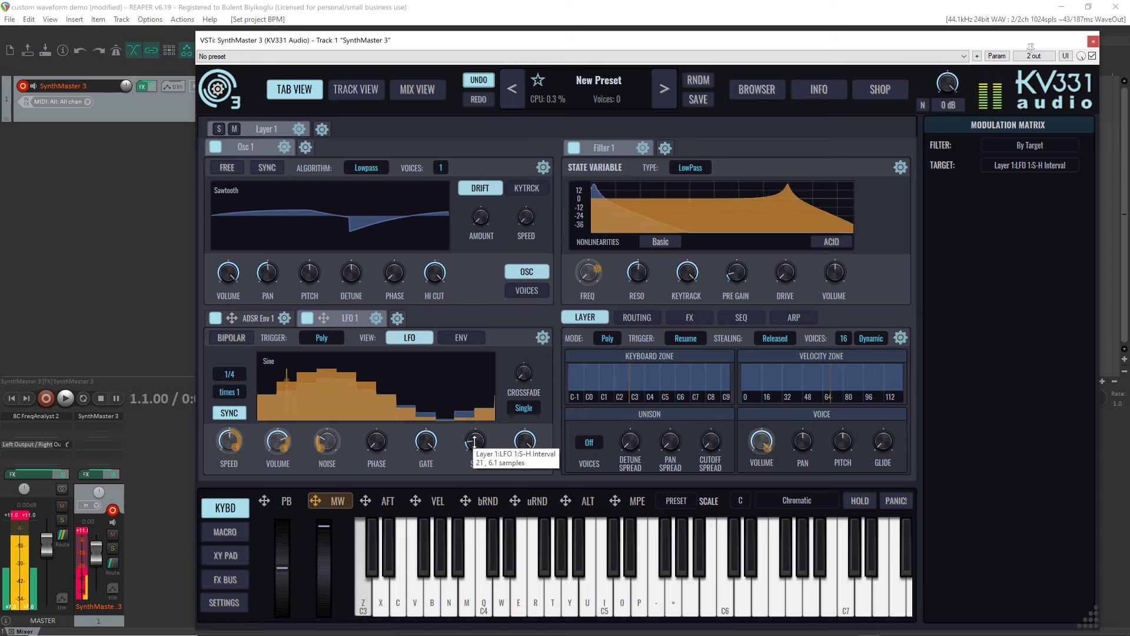
{"action": "mouse_move", "coordinate": [474, 442]}
{"action": "left_mouse_down"}
{"action": "mouse_move", "coordinate": [463, 419]}
{"action": "mouse_move", "coordinate": [479, 459]}
{"action": "left_mouse_up"}
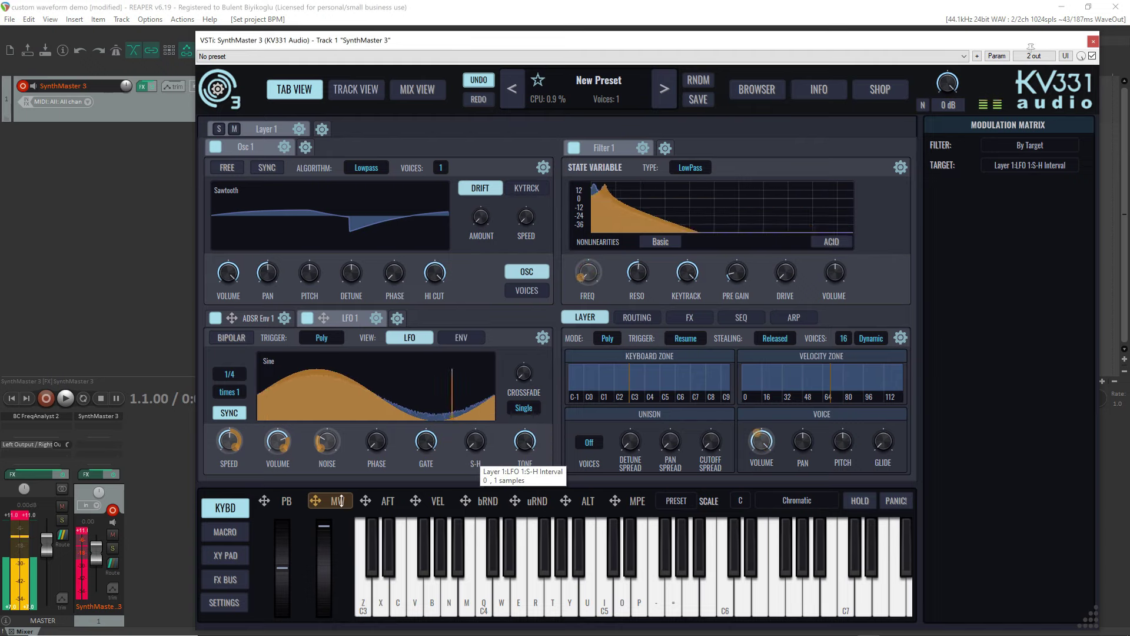
{"action": "left_click_drag", "start_coordinate": [315, 503], "coordinate": [479, 474]}
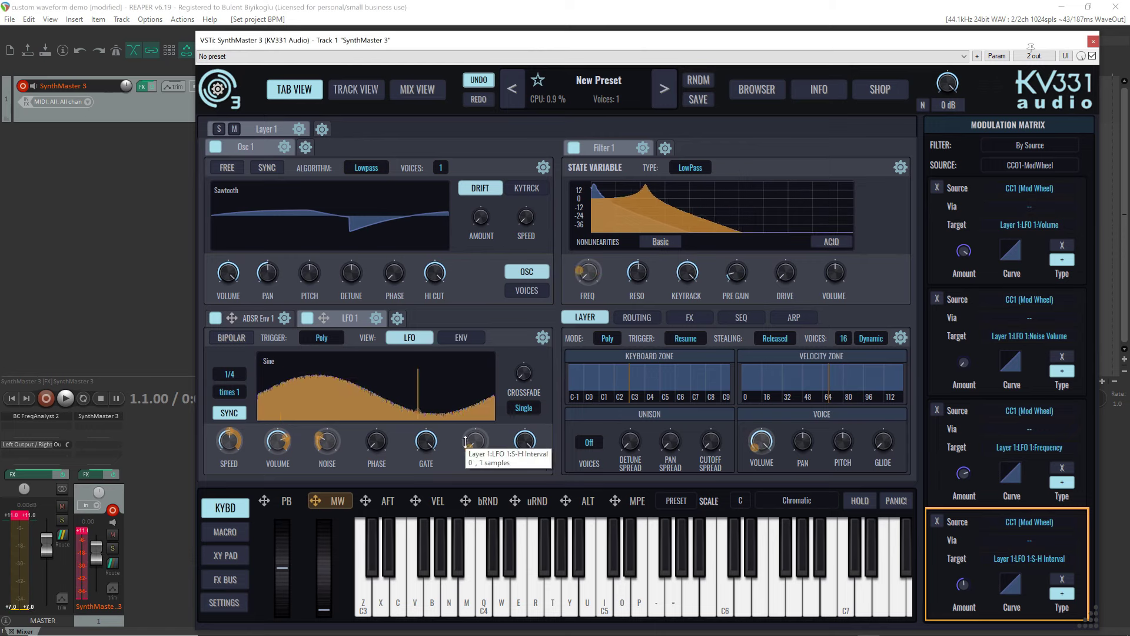
{"action": "mouse_move", "coordinate": [451, 408]}
{"action": "left_mouse_down"}
{"action": "mouse_move", "coordinate": [466, 446]}
{"action": "mouse_move", "coordinate": [464, 419]}
{"action": "left_mouse_up"}
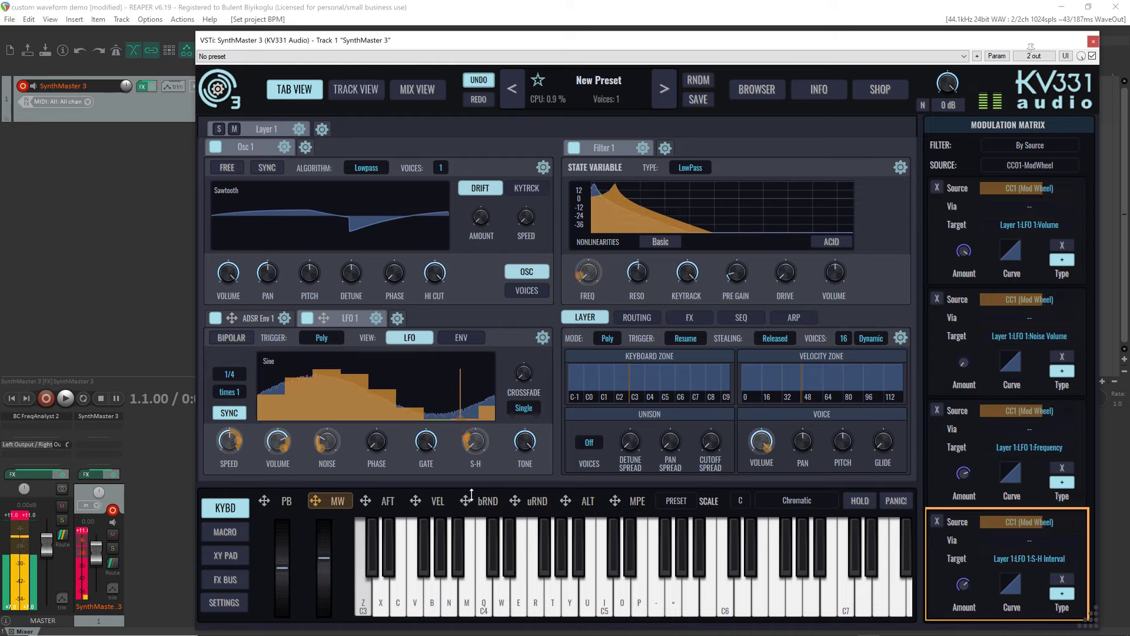
{"action": "right_click", "coordinate": [476, 448]}
{"action": "left_click", "coordinate": [506, 498]}
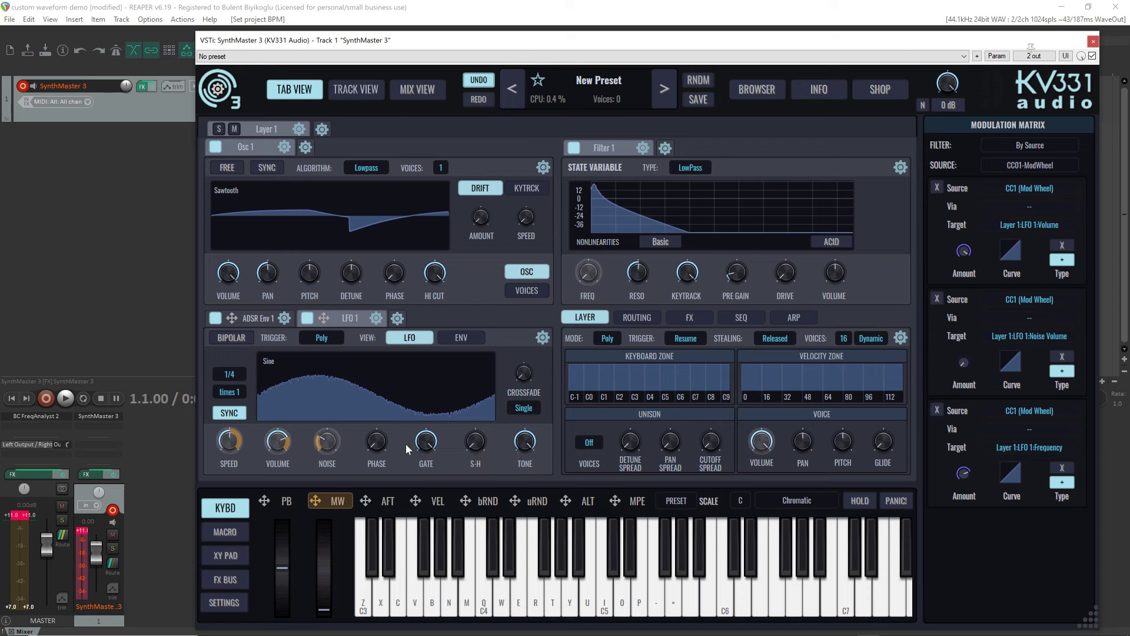
Step: Try shorter gate times on LFO 1, such as about 0.69, and restore the full gate
{"action": "left_click", "coordinate": [426, 441]}
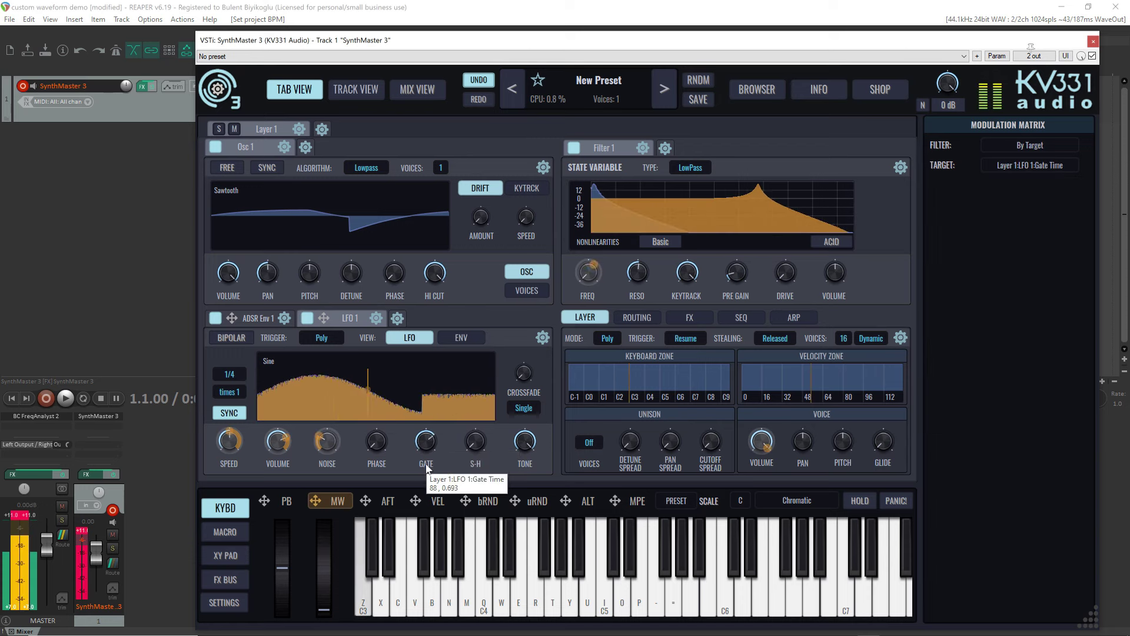
{"action": "left_click_drag", "start_coordinate": [428, 476], "coordinate": [404, 427]}
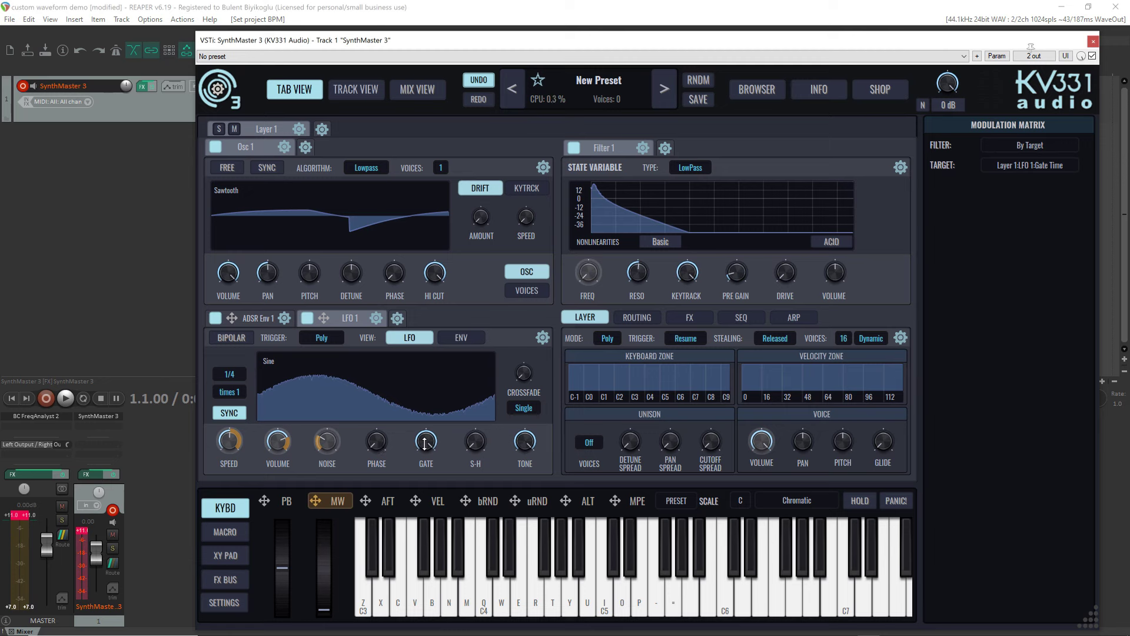
{"action": "left_click_drag", "start_coordinate": [424, 444], "coordinate": [401, 433]}
Step: Shape LFO 1's envelope with an attack time of about 313 ms, a longer release time and a final level of 0
{"action": "left_click", "coordinate": [461, 338]}
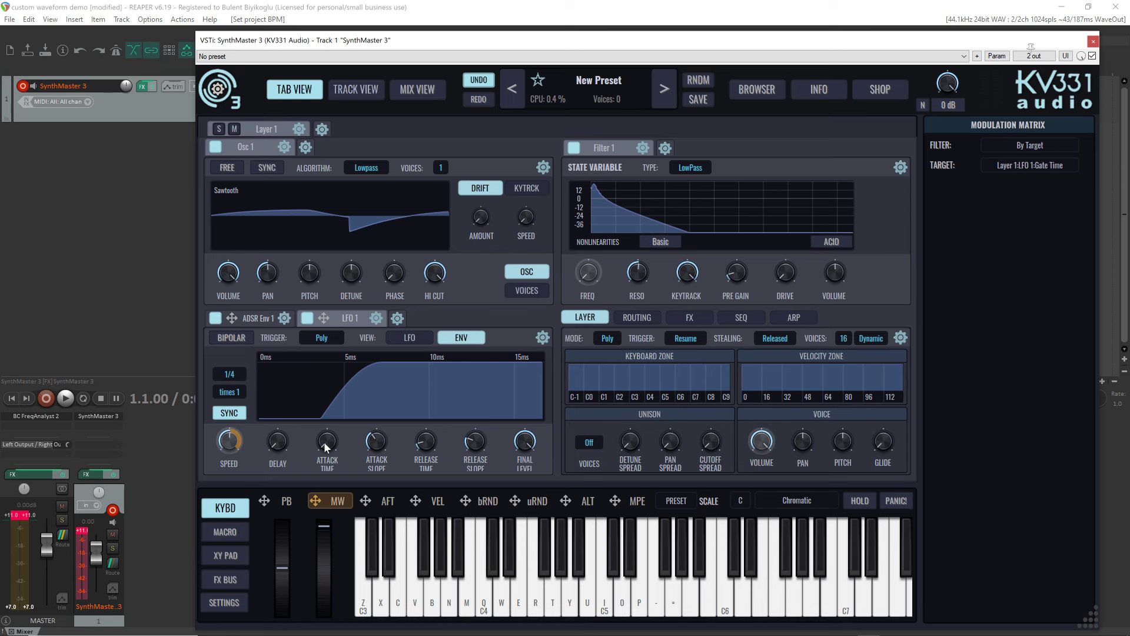
{"action": "mouse_move", "coordinate": [328, 443]}
{"action": "mouse_move", "coordinate": [427, 452]}
{"action": "left_click_drag", "start_coordinate": [341, 447], "coordinate": [309, 405]}
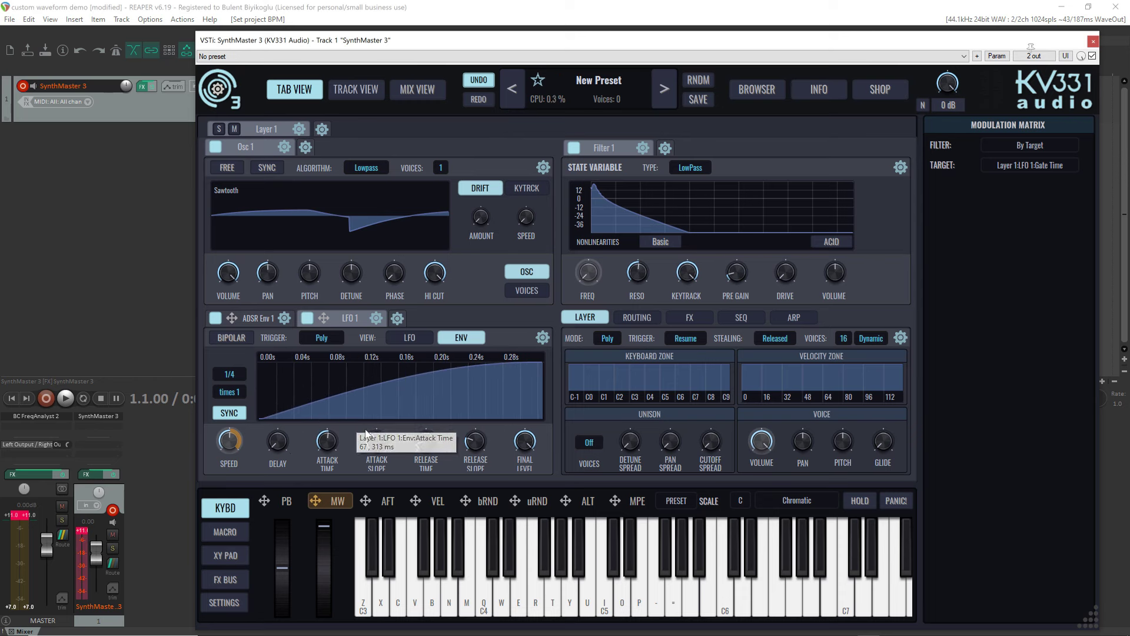
{"action": "left_click_drag", "start_coordinate": [425, 443], "coordinate": [420, 398]}
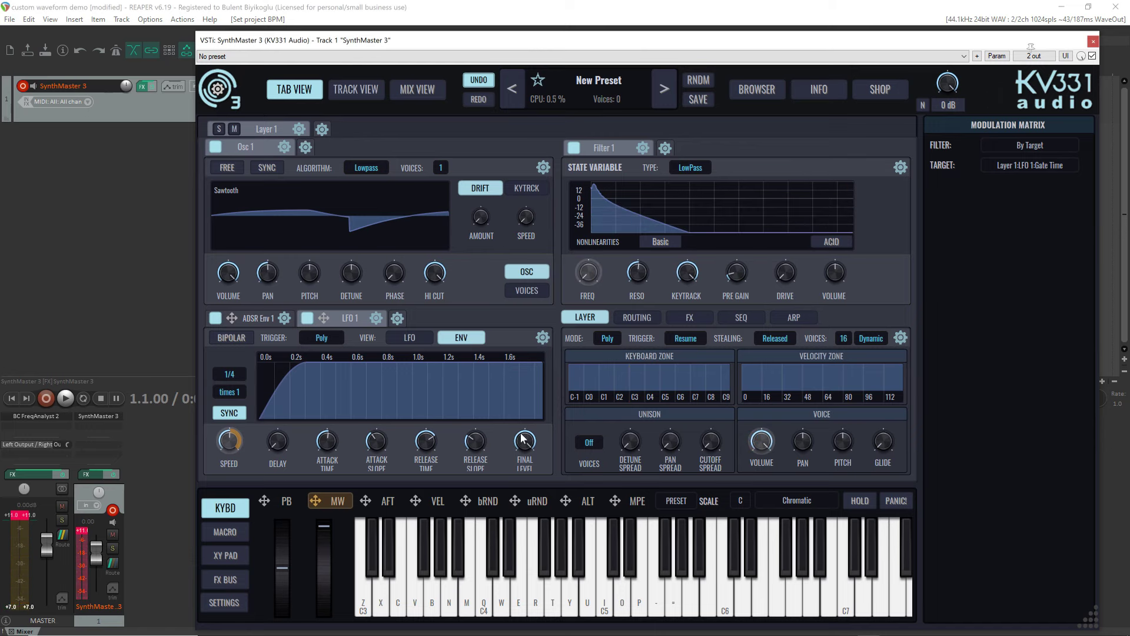
{"action": "mouse_move", "coordinate": [279, 390]}
{"action": "left_click_drag", "start_coordinate": [514, 458], "coordinate": [536, 529]}
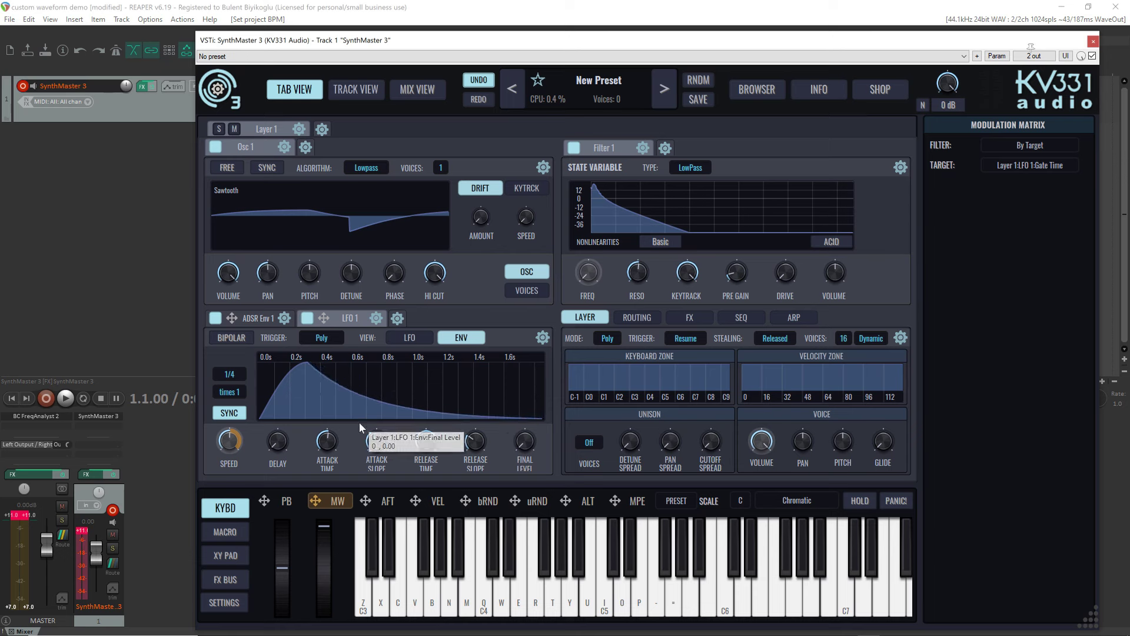
Step: Lengthen LFO 1's envelope attack to about 2 s with a straight slope, audition it, and slightly increase the release time
{"action": "left_click_drag", "start_coordinate": [326, 445], "coordinate": [321, 434]}
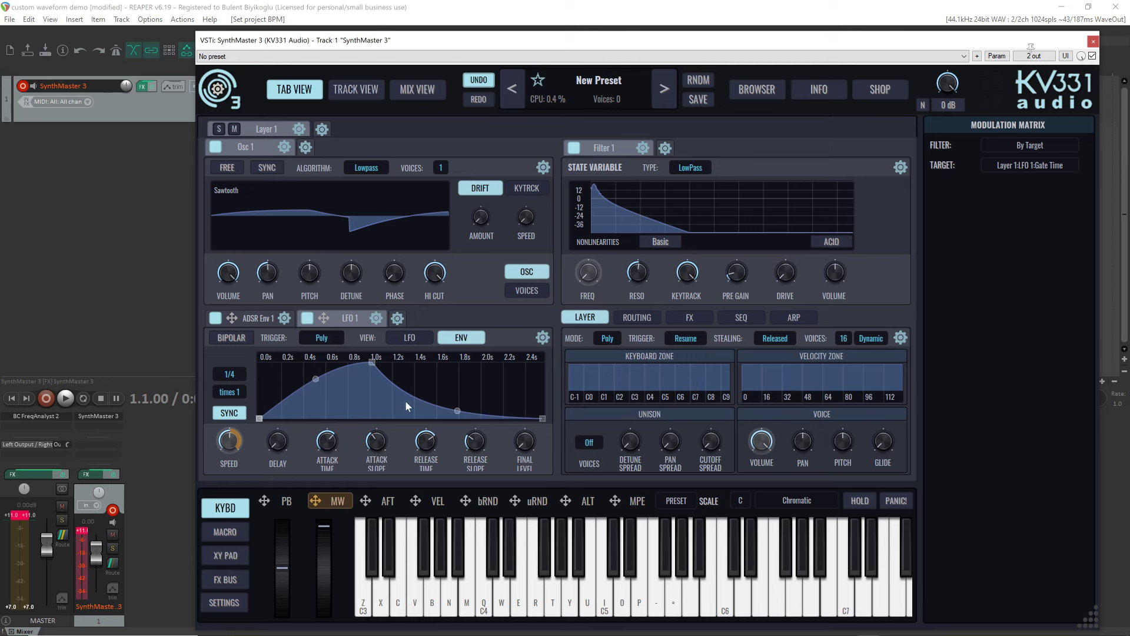
{"action": "key", "text": "z"}
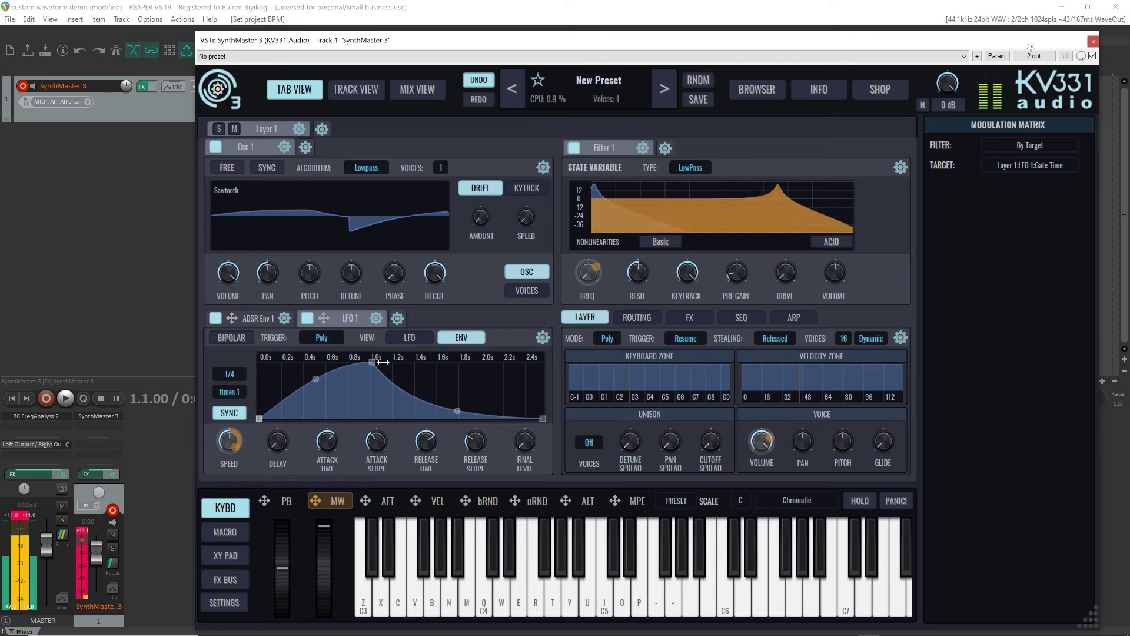
{"action": "left_click_drag", "start_coordinate": [382, 362], "coordinate": [344, 391]}
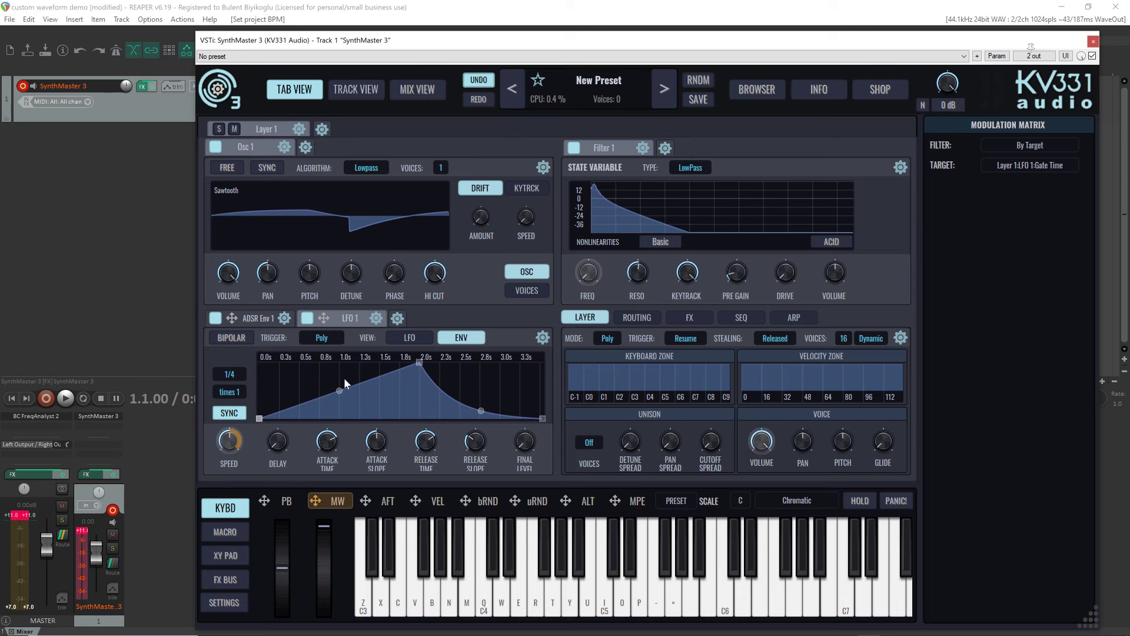
{"action": "key", "text": "z"}
{"action": "key", "text": "z"}
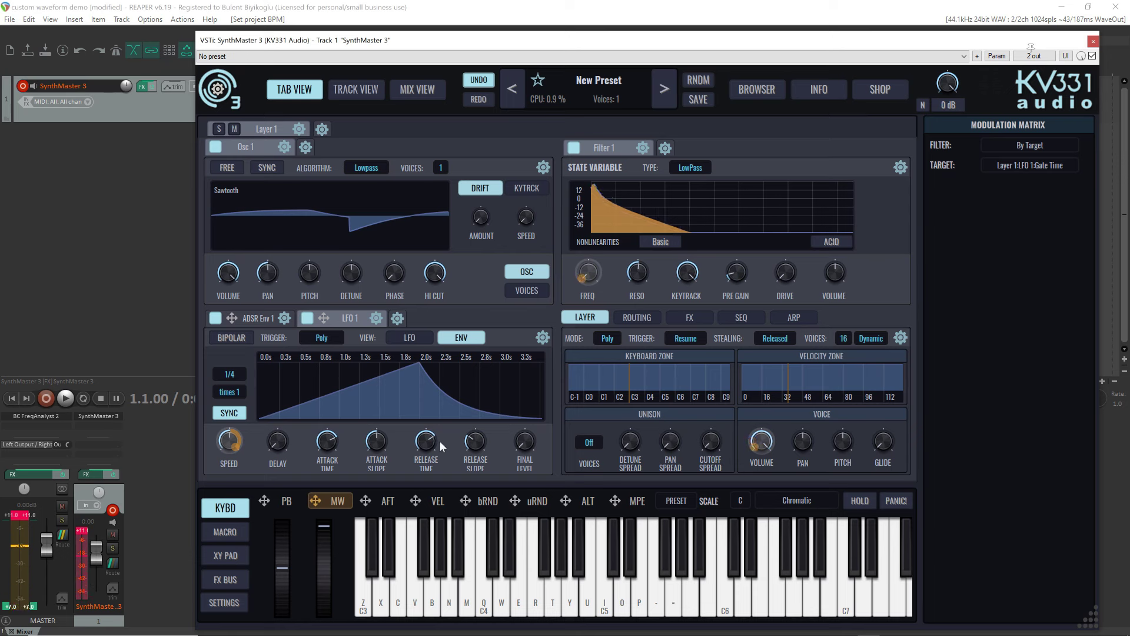
{"action": "left_click_drag", "start_coordinate": [429, 445], "coordinate": [428, 443]}
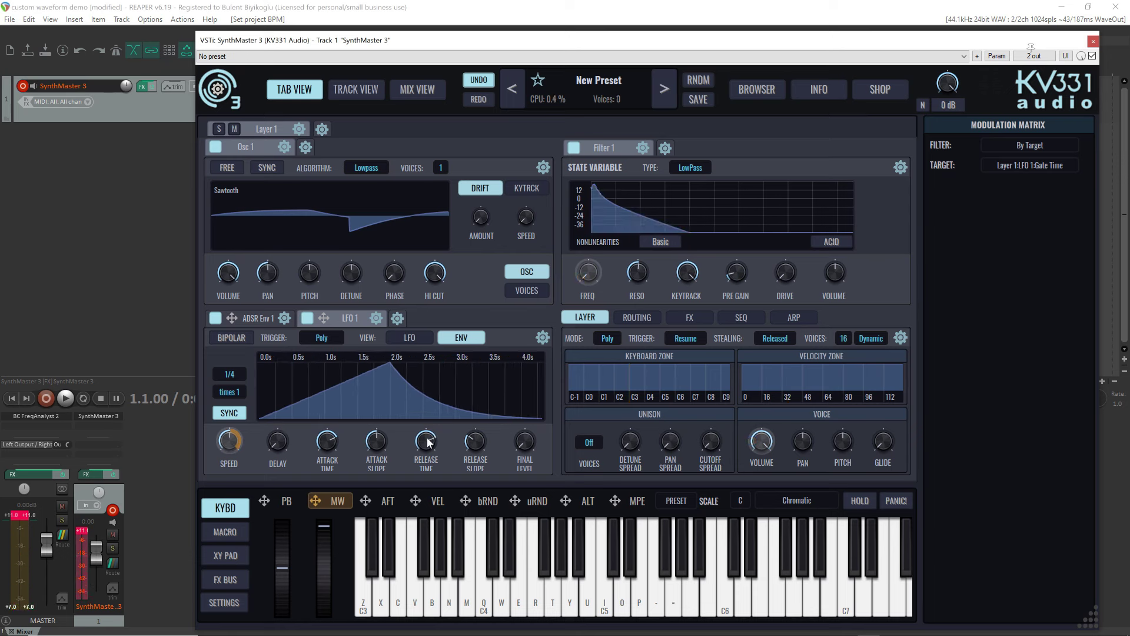
Step: Slightly shorten LFO 1's envelope release time, compare it with ADSR Env 1's release time, and audition a note
{"action": "scroll", "coordinate": [428, 441], "scroll_direction": "down", "scroll_amount": 2}
{"action": "left_click", "coordinate": [263, 321]}
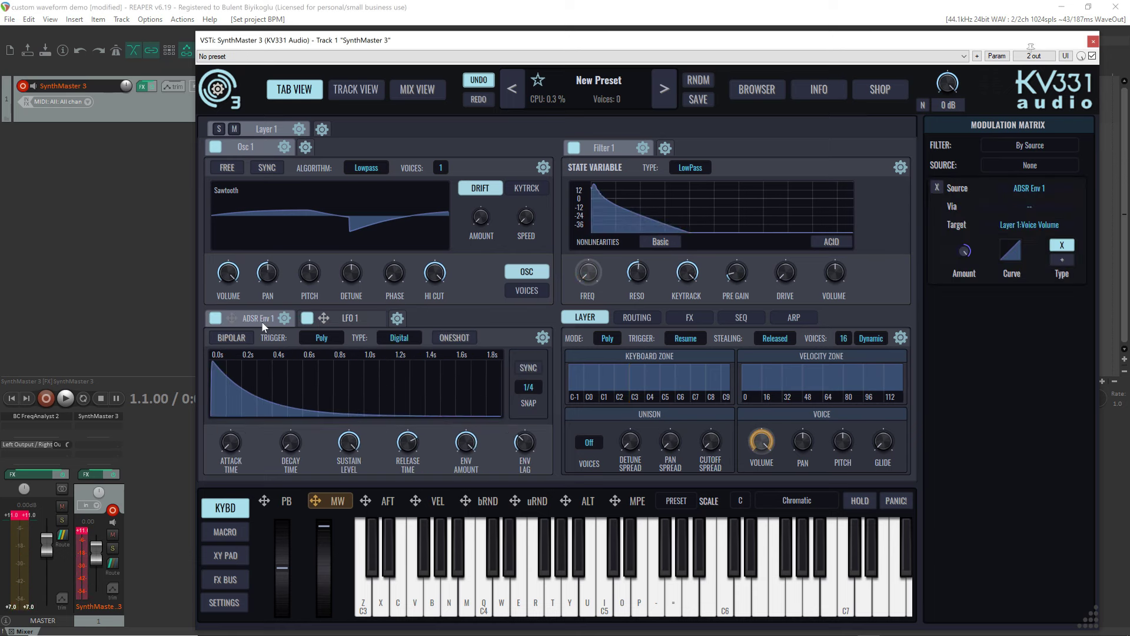
{"action": "mouse_move", "coordinate": [407, 441]}
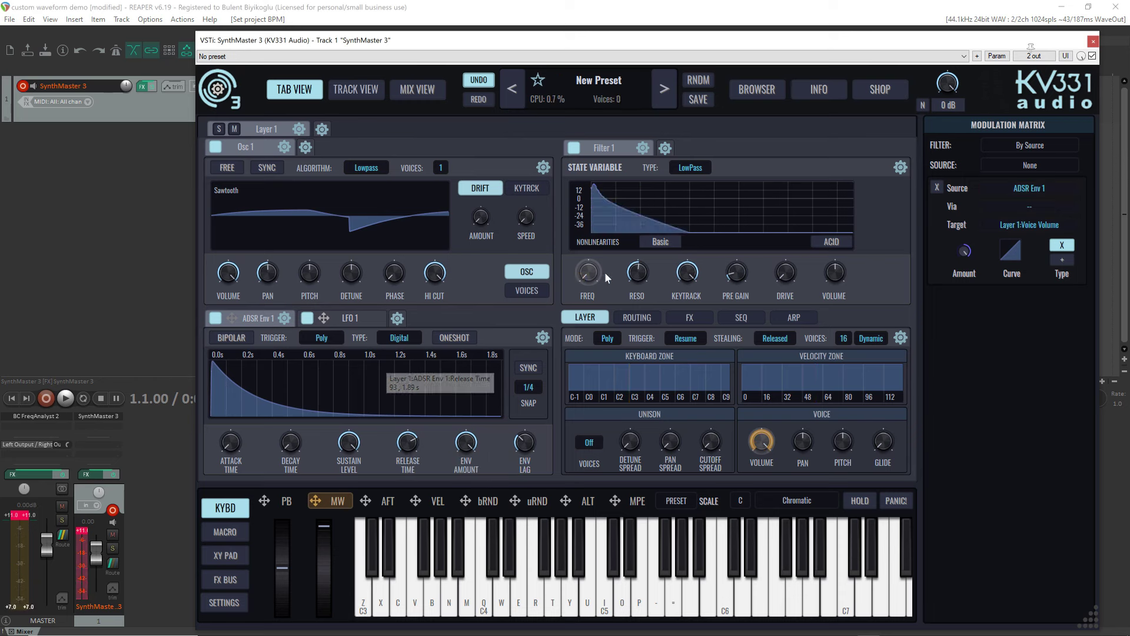
{"action": "left_click", "coordinate": [345, 318]}
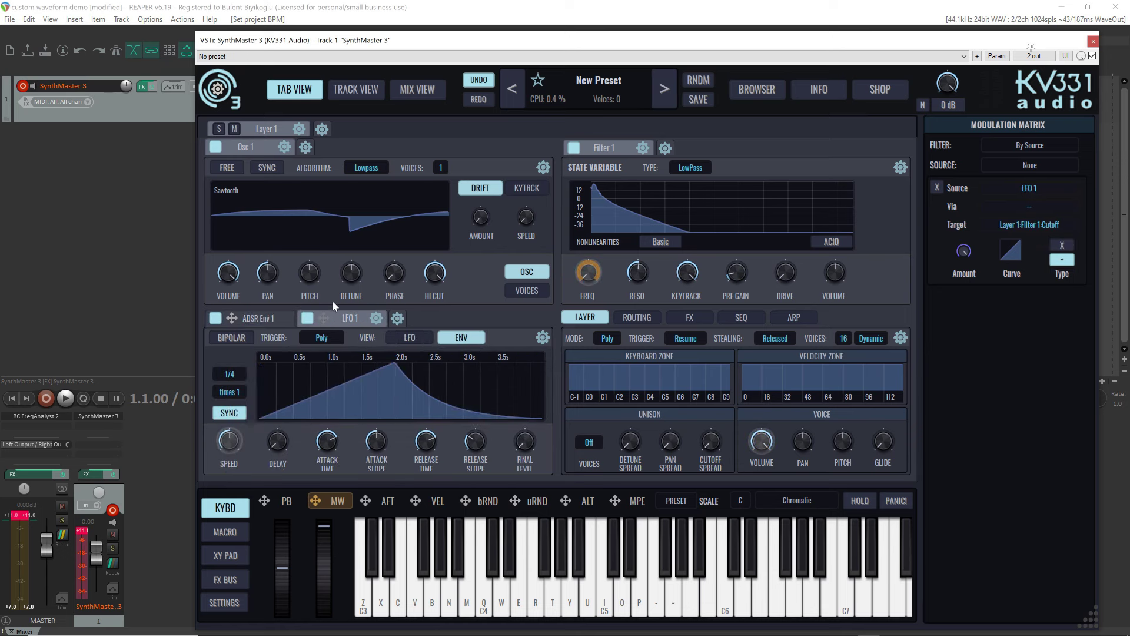
{"action": "mouse_move", "coordinate": [566, 419]}
{"action": "key", "text": "z"}
Step: Shift the phase of LFO 1's sine waveform to about 0.27
{"action": "left_click", "coordinate": [412, 338]}
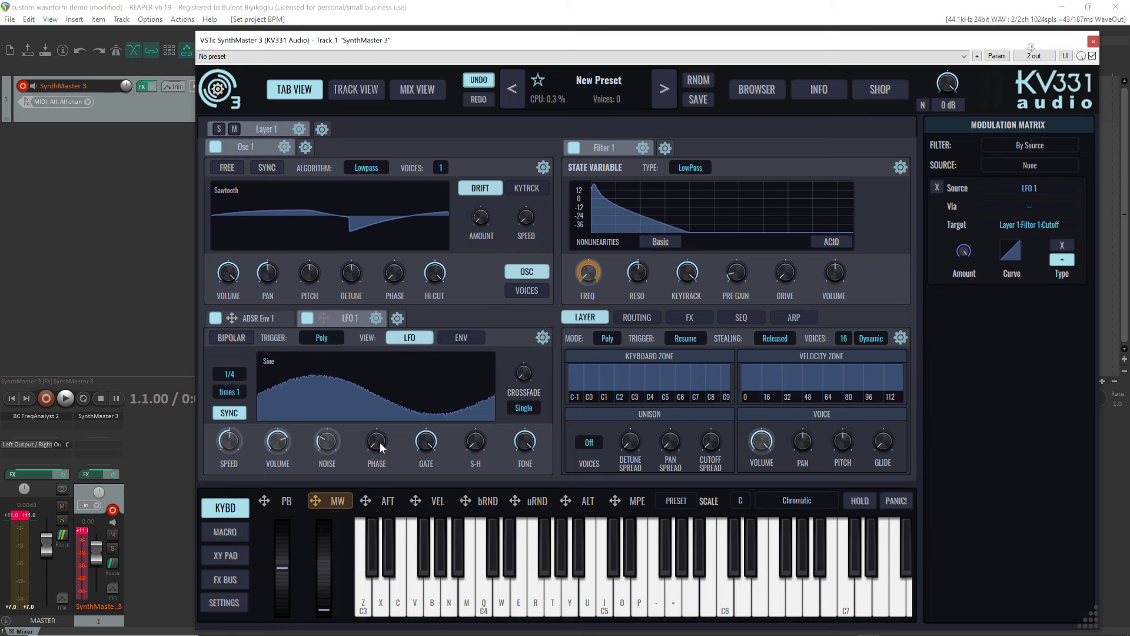
{"action": "left_click_drag", "start_coordinate": [380, 442], "coordinate": [375, 446]}
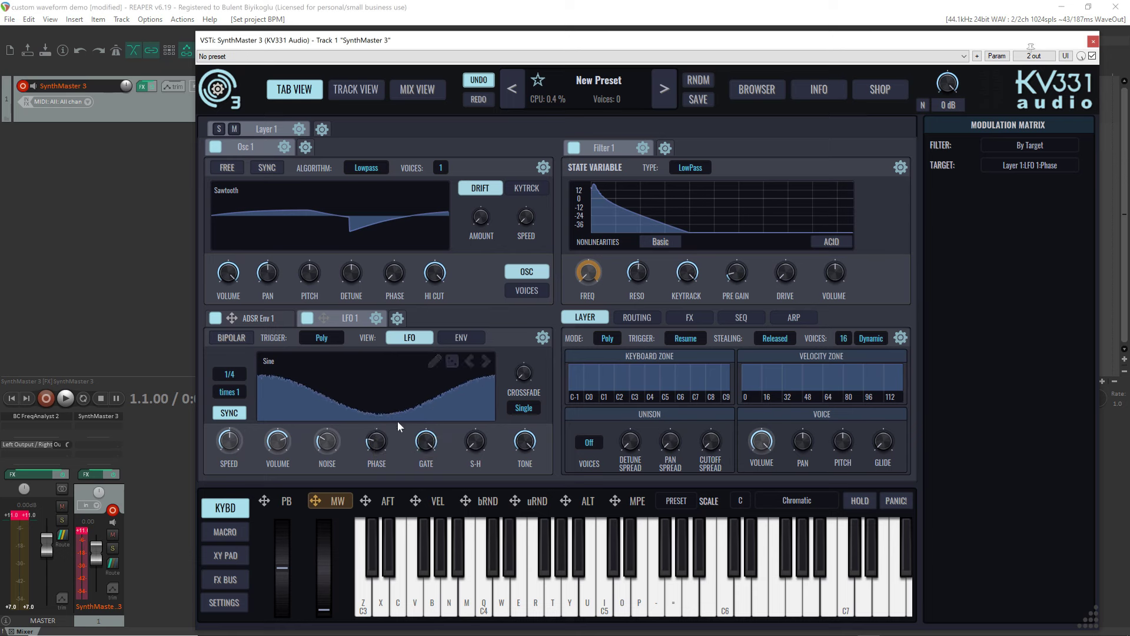
{"action": "left_click_drag", "start_coordinate": [379, 439], "coordinate": [379, 440]}
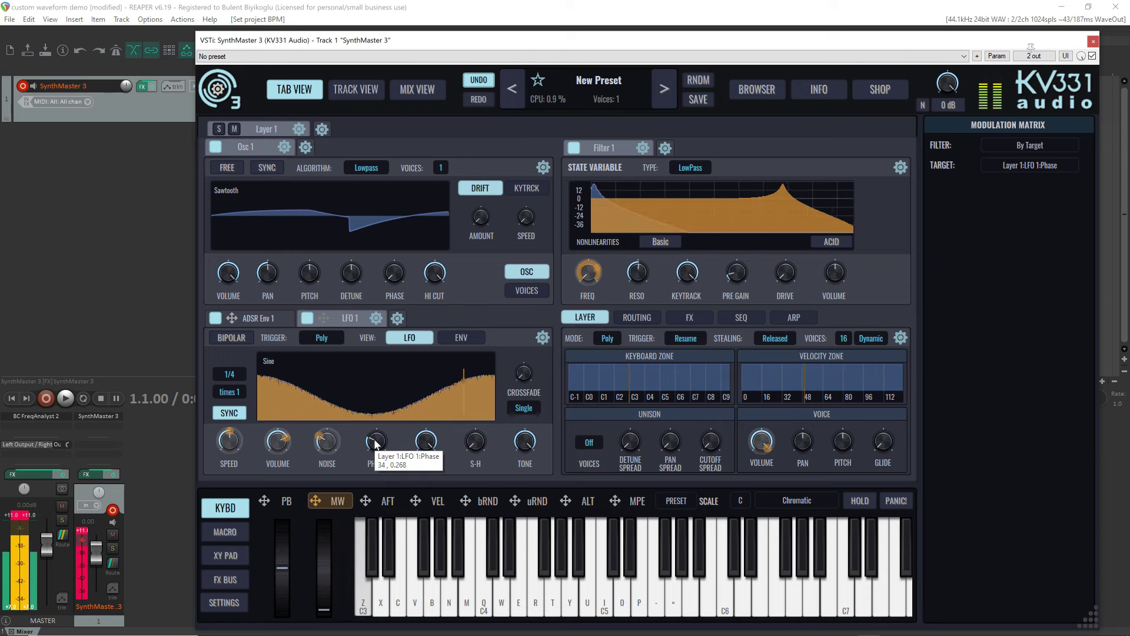
{"action": "left_click_drag", "start_coordinate": [376, 445], "coordinate": [375, 449]}
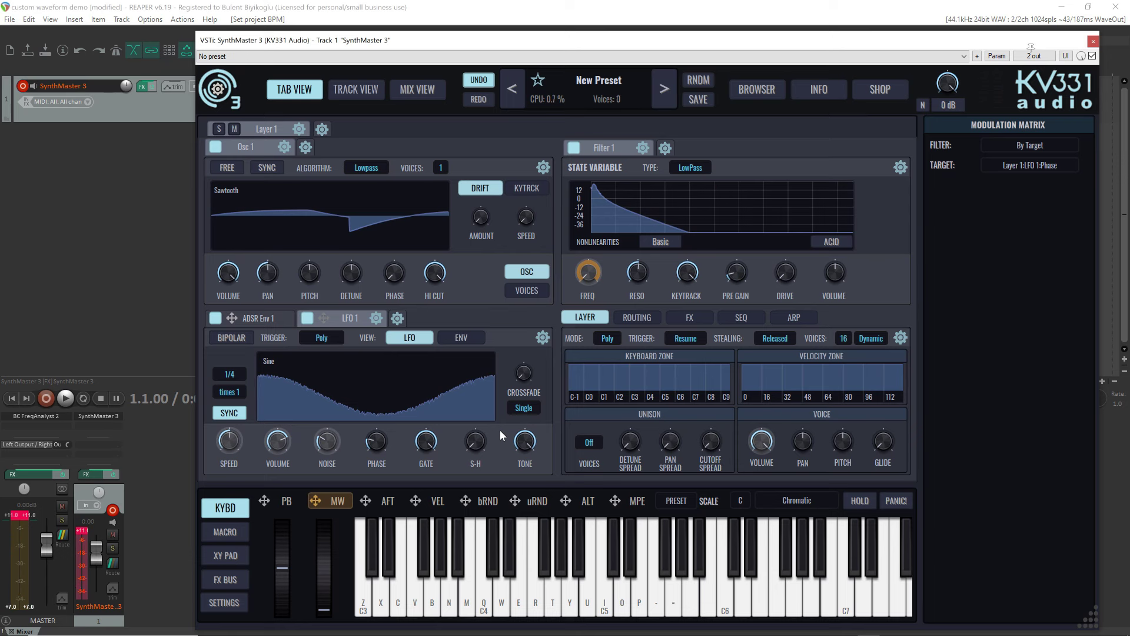
Step: Compare LFO 1's Random and Poly trigger modes, leaving the trigger on Random
{"action": "left_click", "coordinate": [325, 336]}
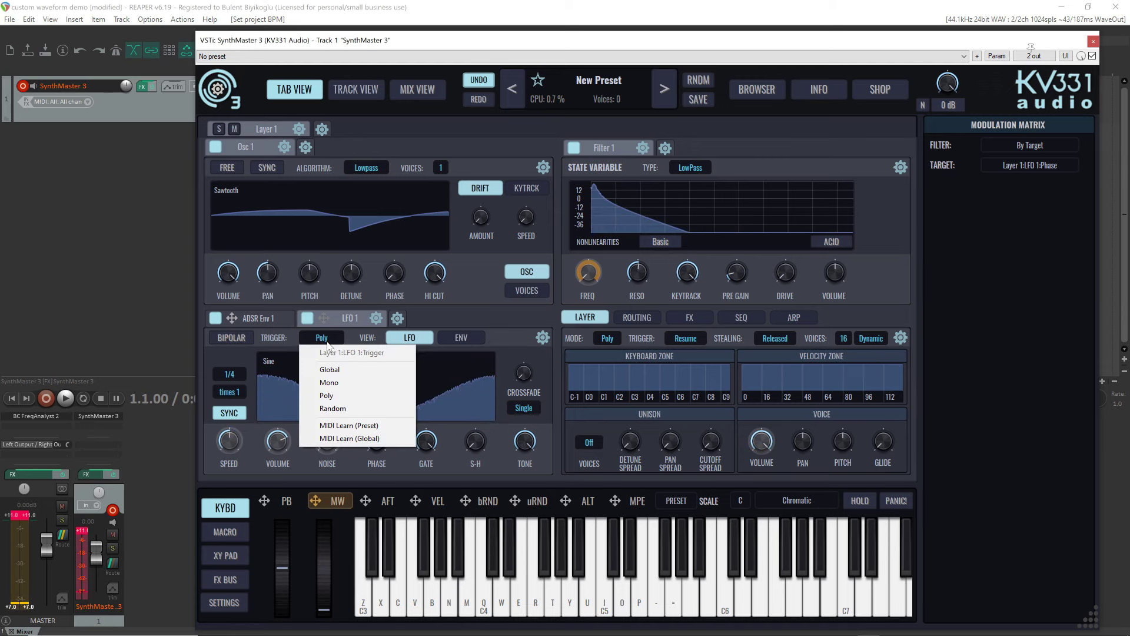
{"action": "left_click", "coordinate": [371, 409]}
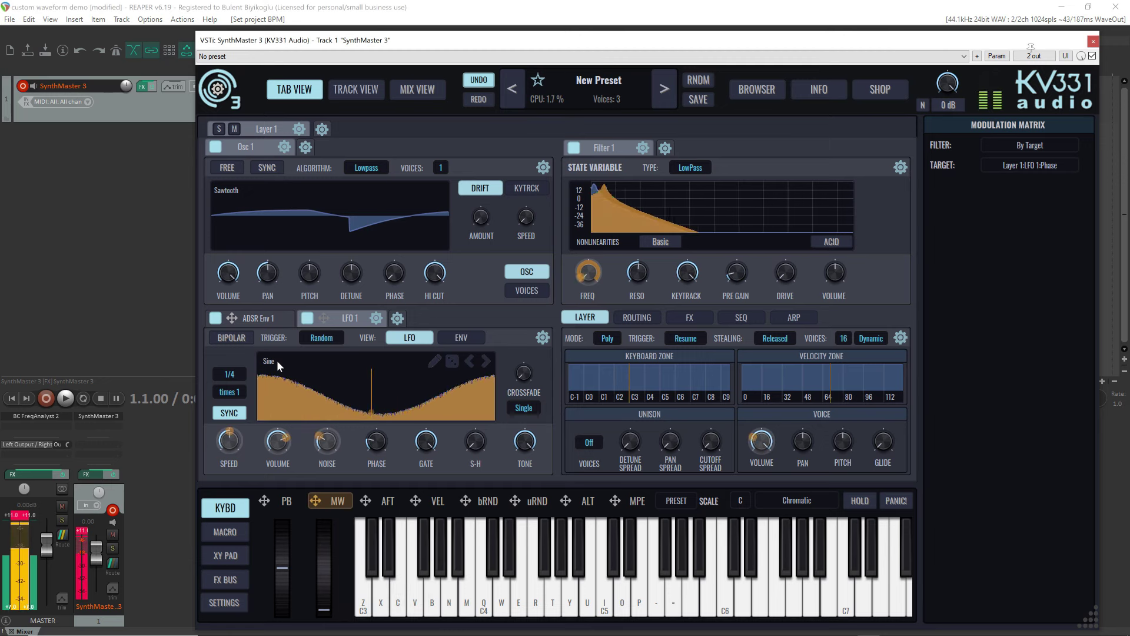
{"action": "left_click", "coordinate": [321, 338]}
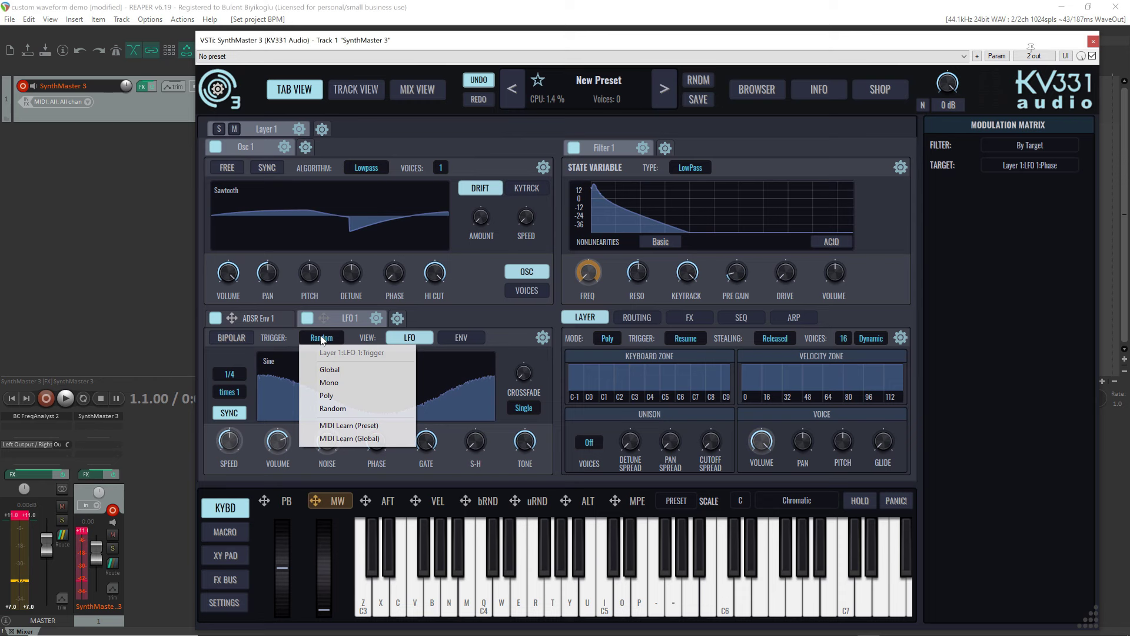
{"action": "left_click", "coordinate": [327, 395]}
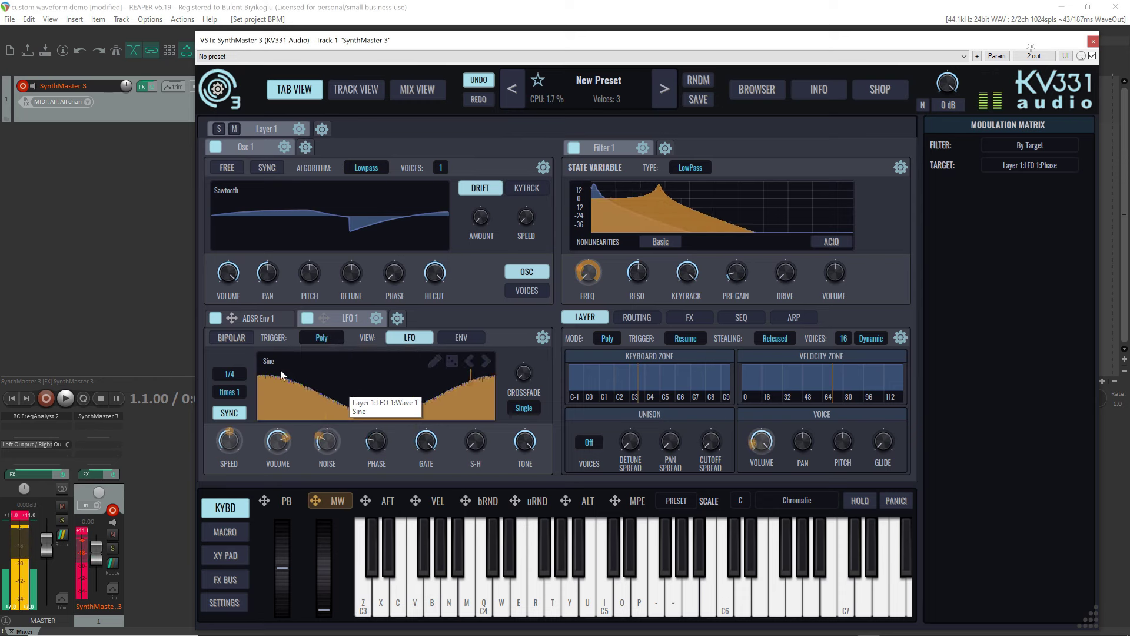
{"action": "left_click", "coordinate": [326, 337]}
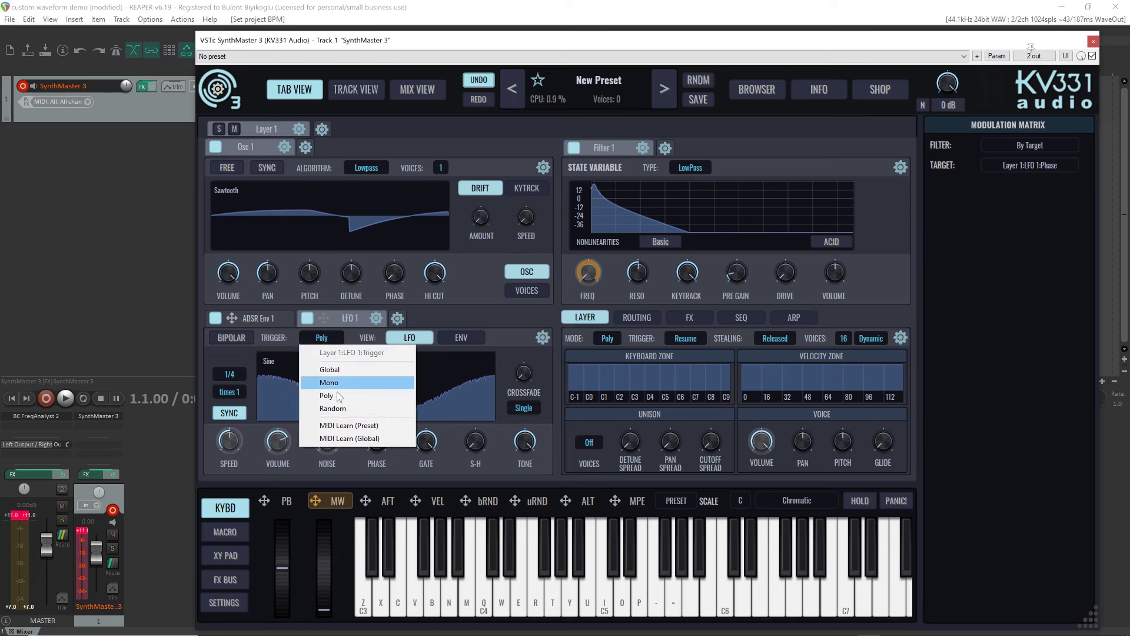
{"action": "left_click", "coordinate": [342, 408]}
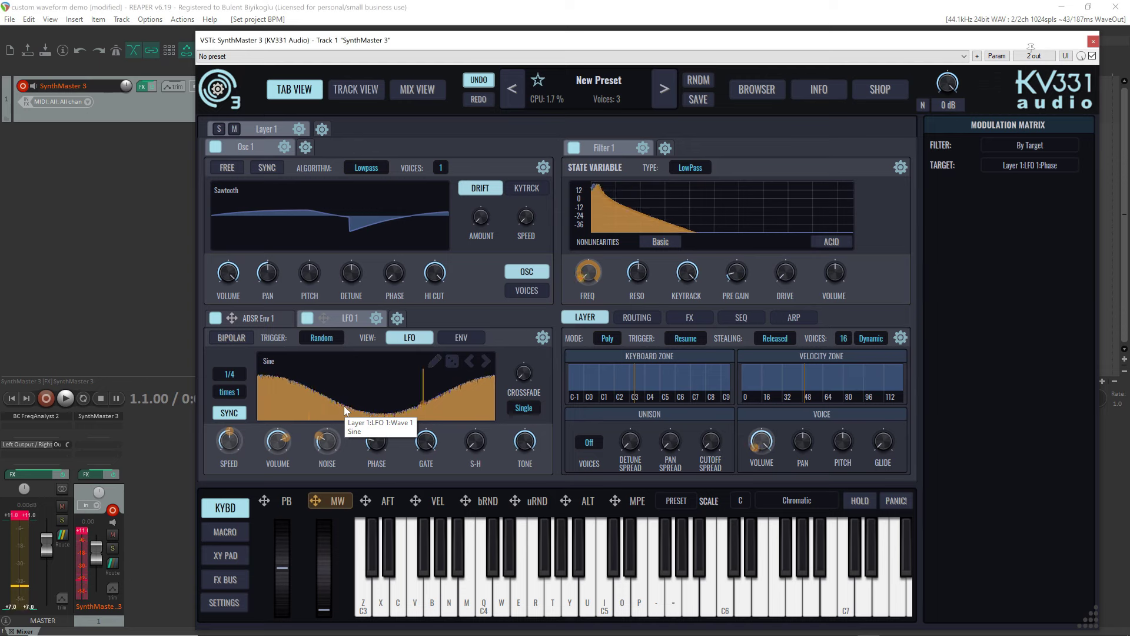
Step: Switch LFO 1's trigger to Mono and audition it with a held chord and an added higher note
{"action": "left_click", "coordinate": [325, 342]}
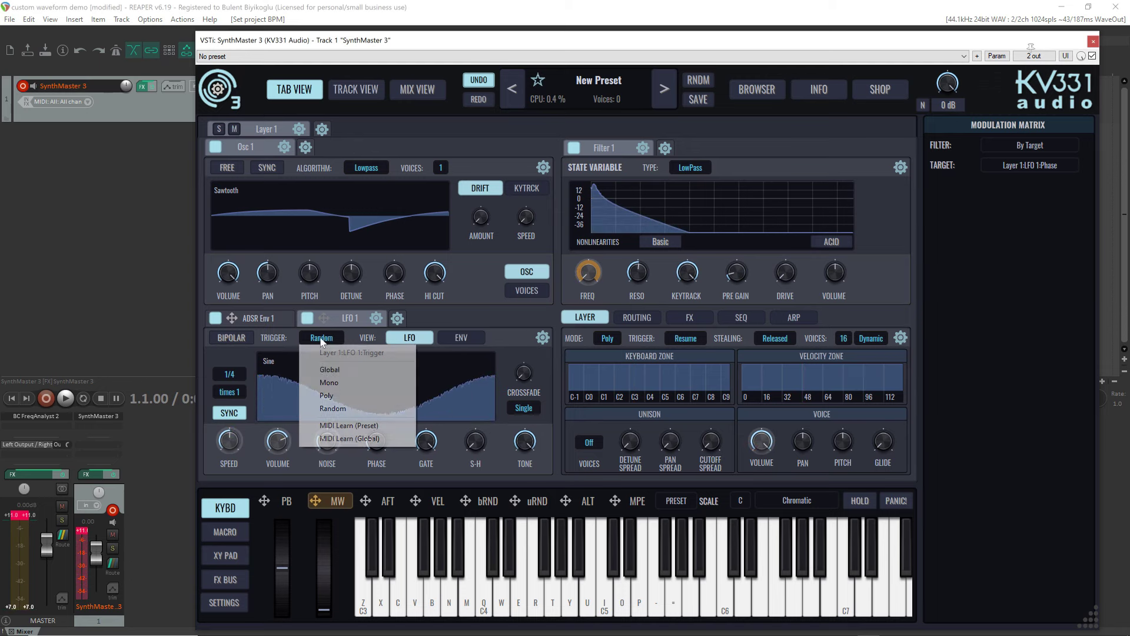
{"action": "left_click", "coordinate": [352, 383]}
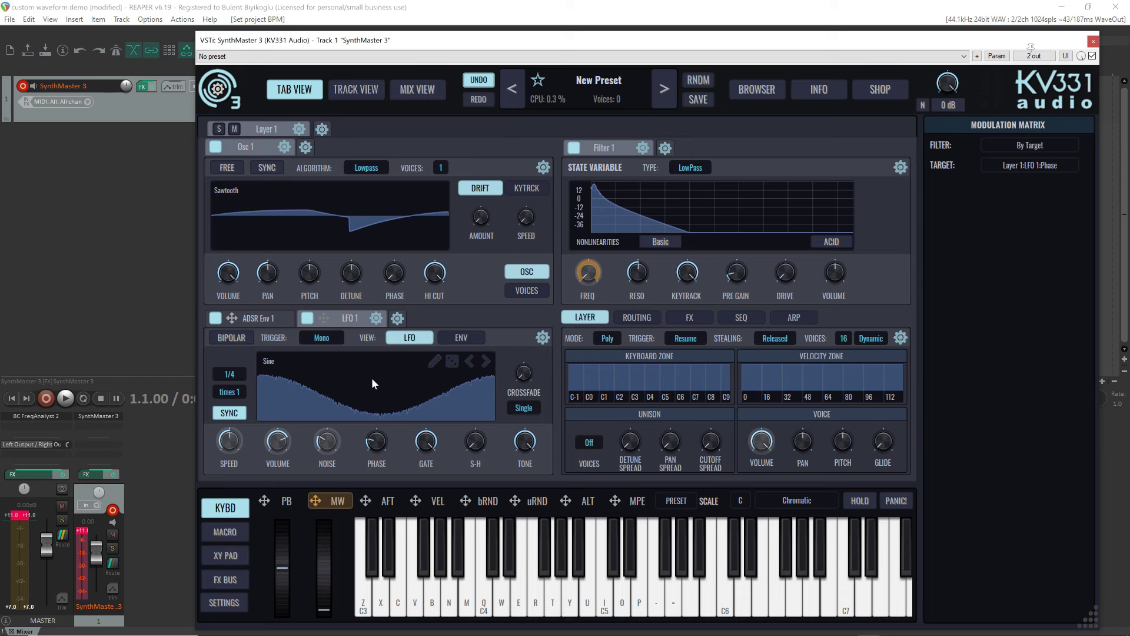
{"action": "key", "text": "z"}
{"action": "key", "text": "c"}
{"action": "key", "text": "b"}
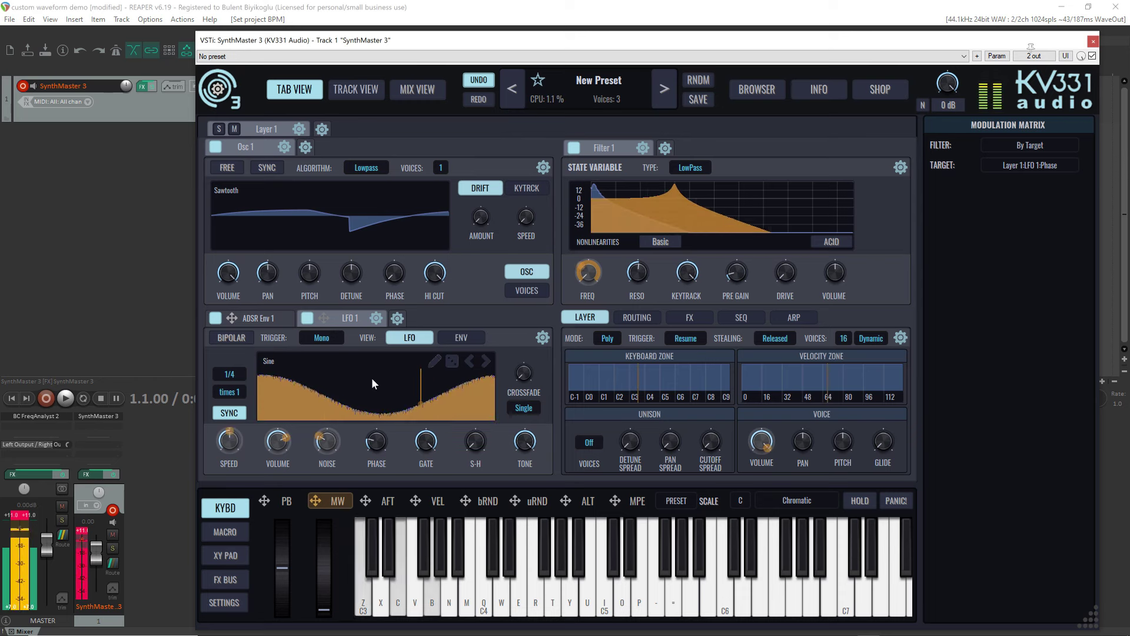
{"action": "key", "text": "q"}
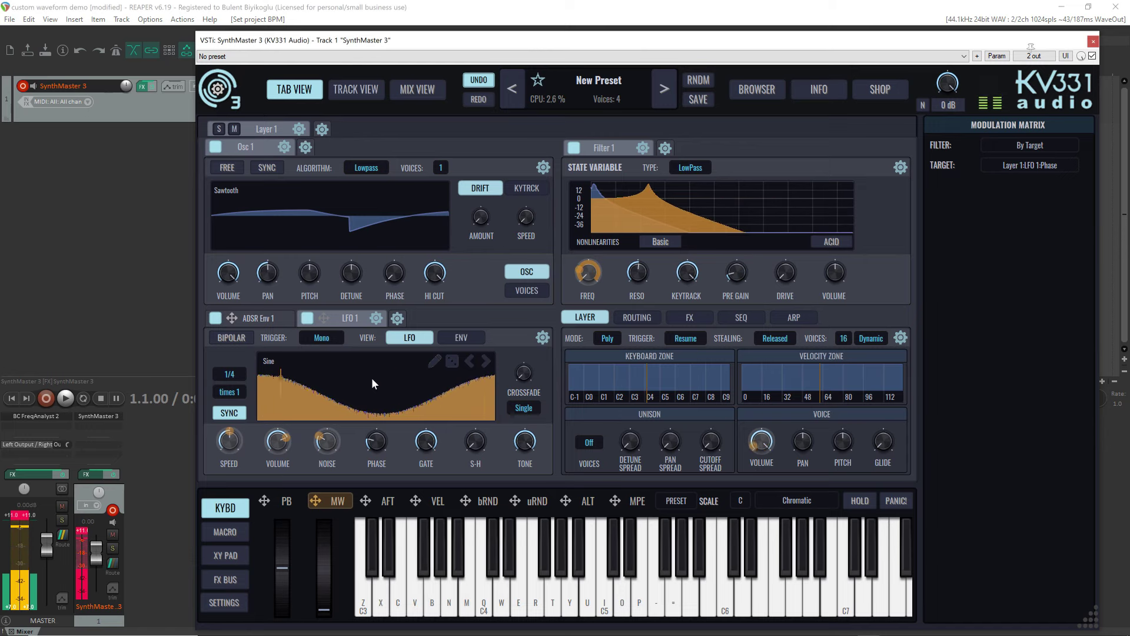
Step: Switch LFO 1's trigger to Global and audition it with several successive chords and single notes
{"action": "left_click", "coordinate": [318, 337]}
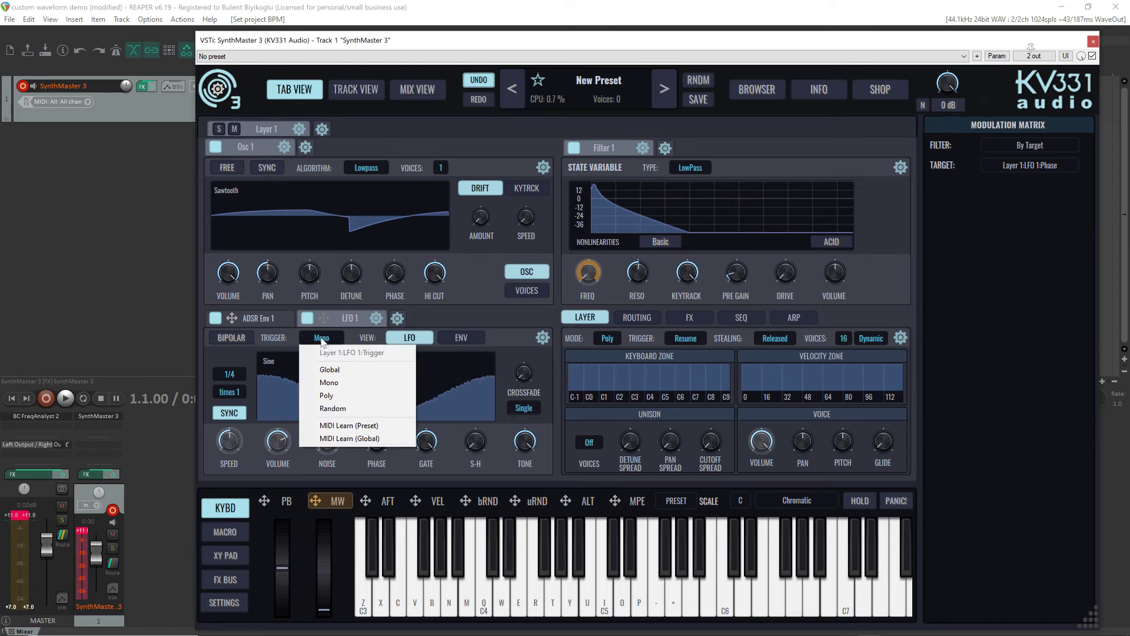
{"action": "left_click", "coordinate": [330, 369]}
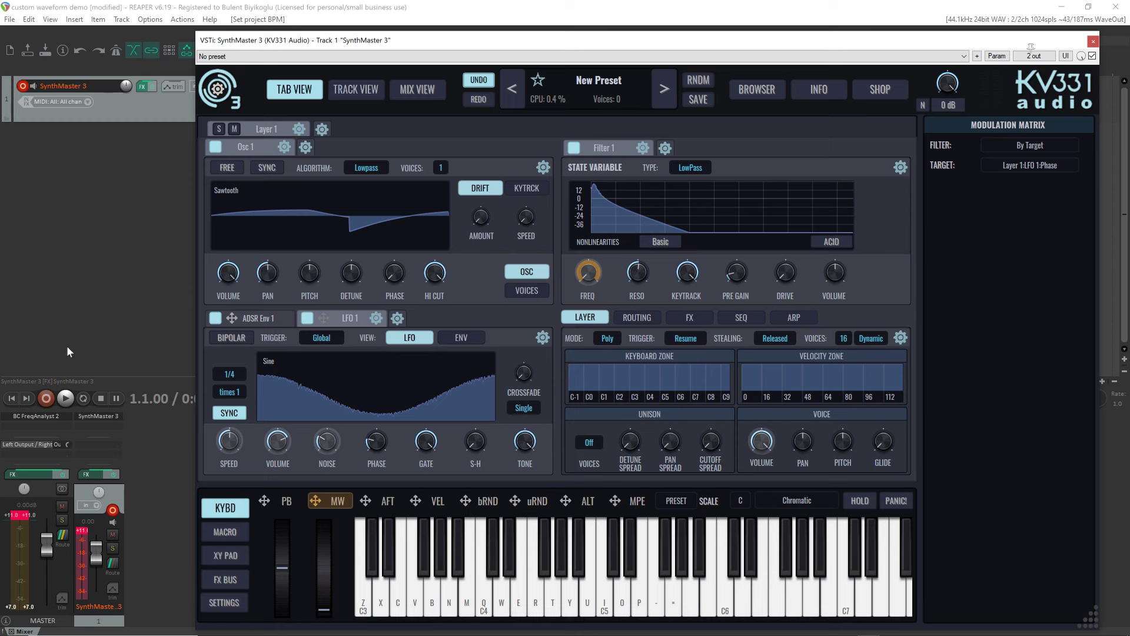
{"action": "key", "text": "z"}
{"action": "key", "text": "c"}
{"action": "key", "text": "b"}
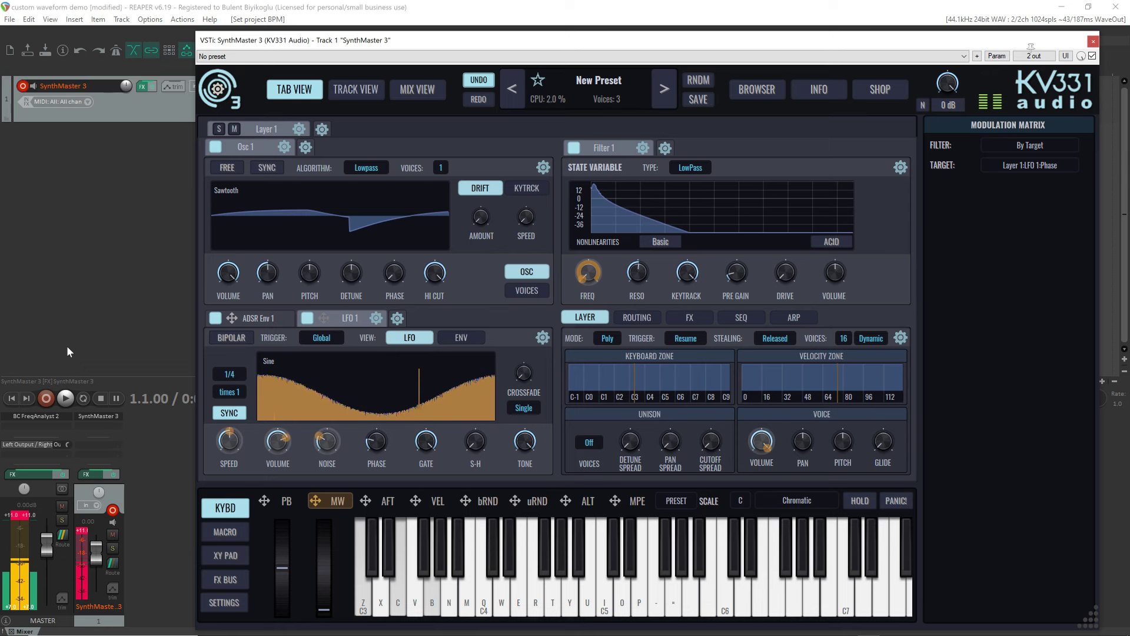
{"action": "key", "text": "z"}
{"action": "key", "text": "v"}
{"action": "key", "text": "n"}
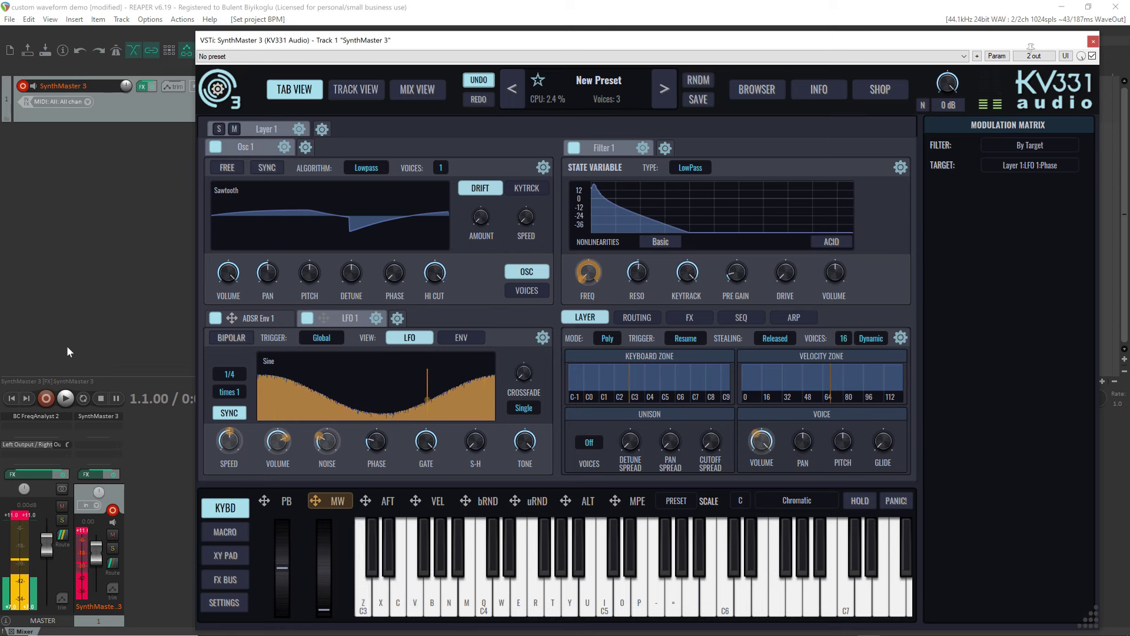
{"action": "key", "text": "z"}
{"action": "key", "text": "v"}
{"action": "key", "text": "z"}
{"action": "key", "text": "c"}
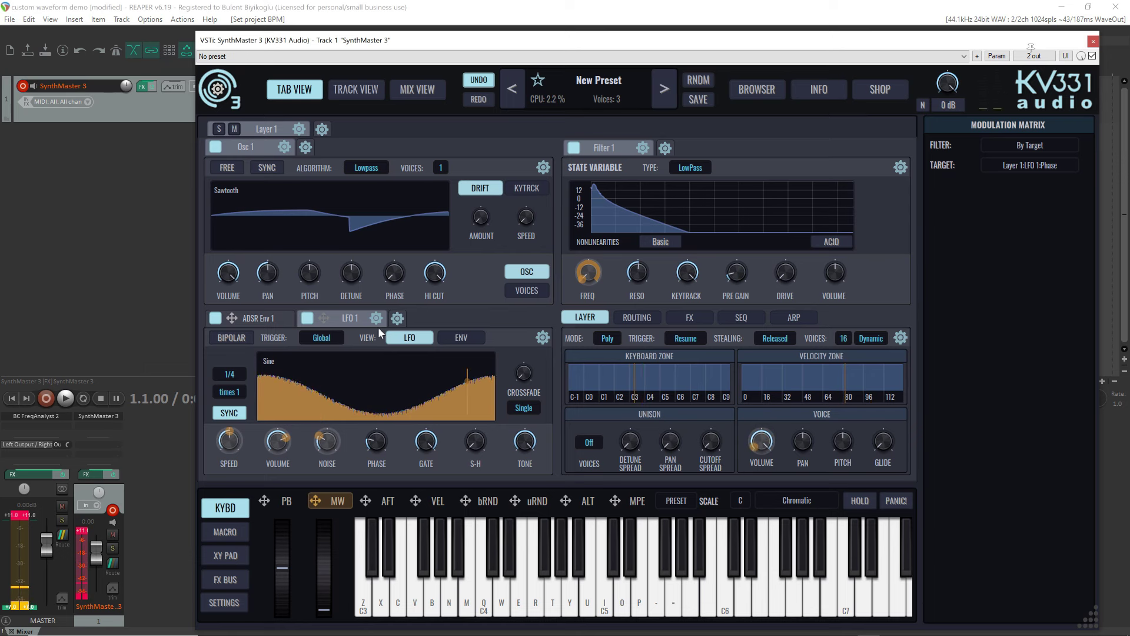
{"action": "key", "text": "z"}
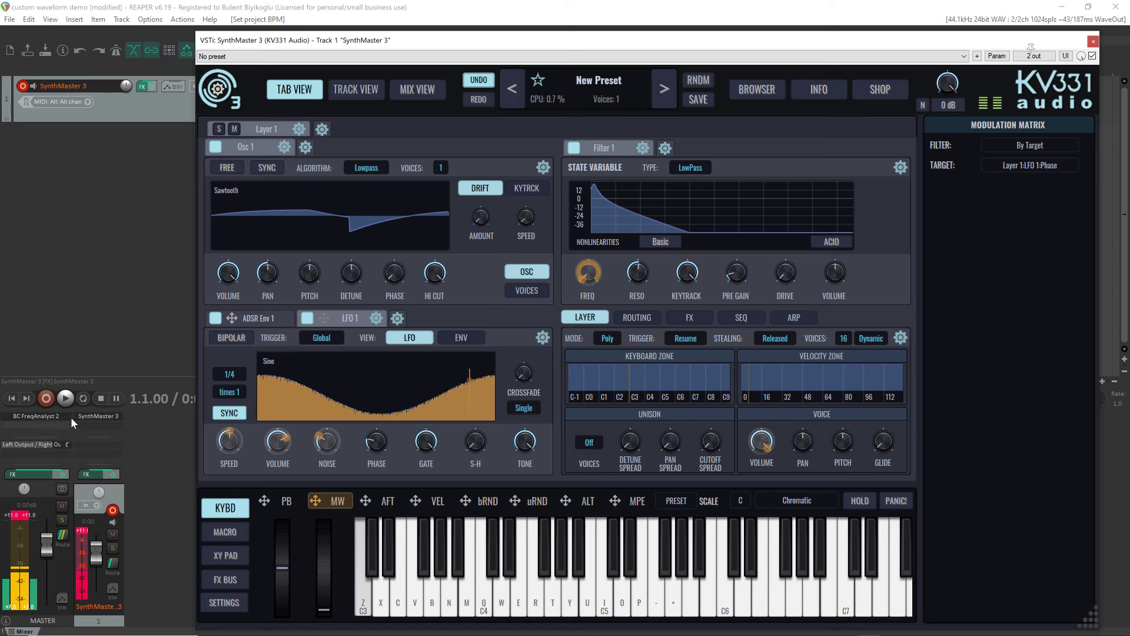
Step: Start and stop the host transport to test LFO 1's Global triggering
{"action": "left_click", "coordinate": [101, 401]}
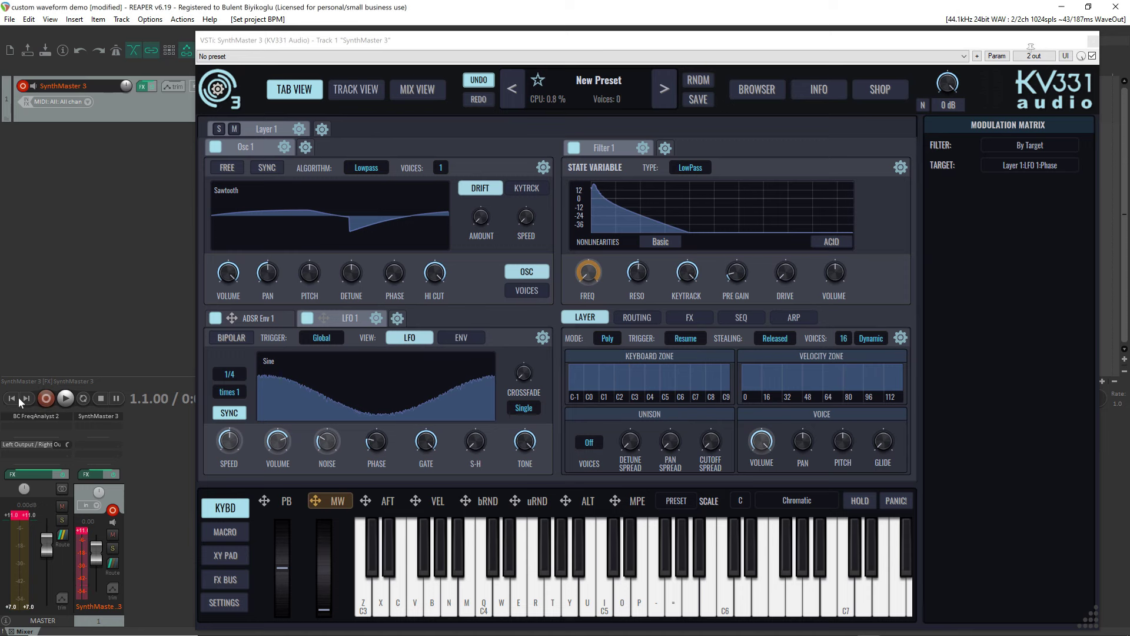
{"action": "left_click", "coordinate": [66, 400]}
{"action": "left_click", "coordinate": [101, 400]}
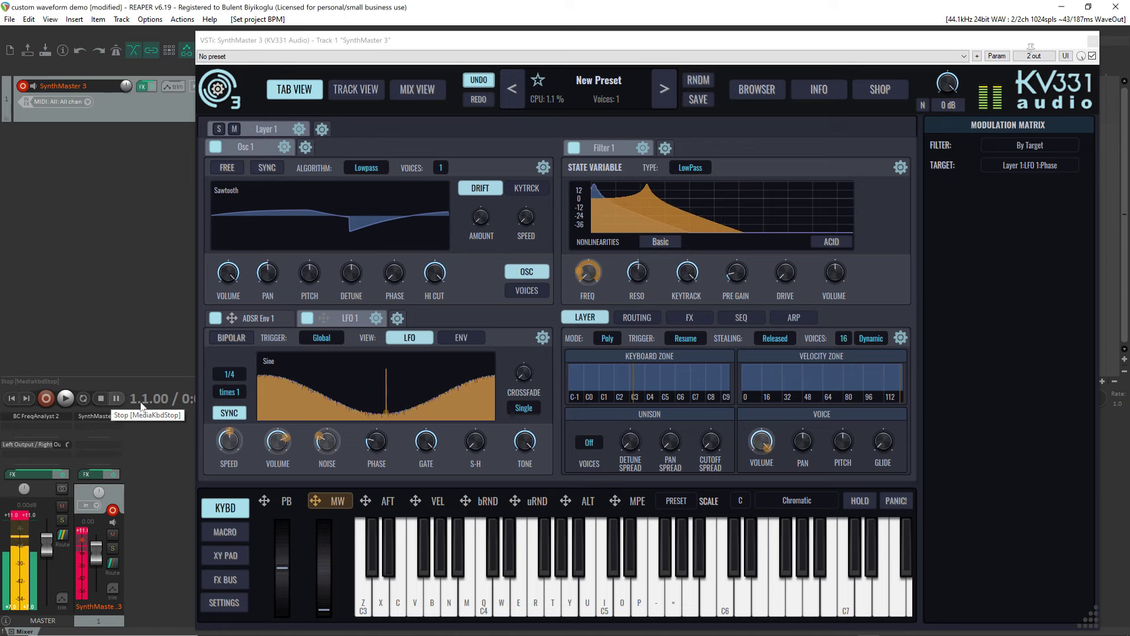
Step: Raise LFO 1's envelope final level to maximum and set its trigger mode to Mono
{"action": "left_click", "coordinate": [467, 342]}
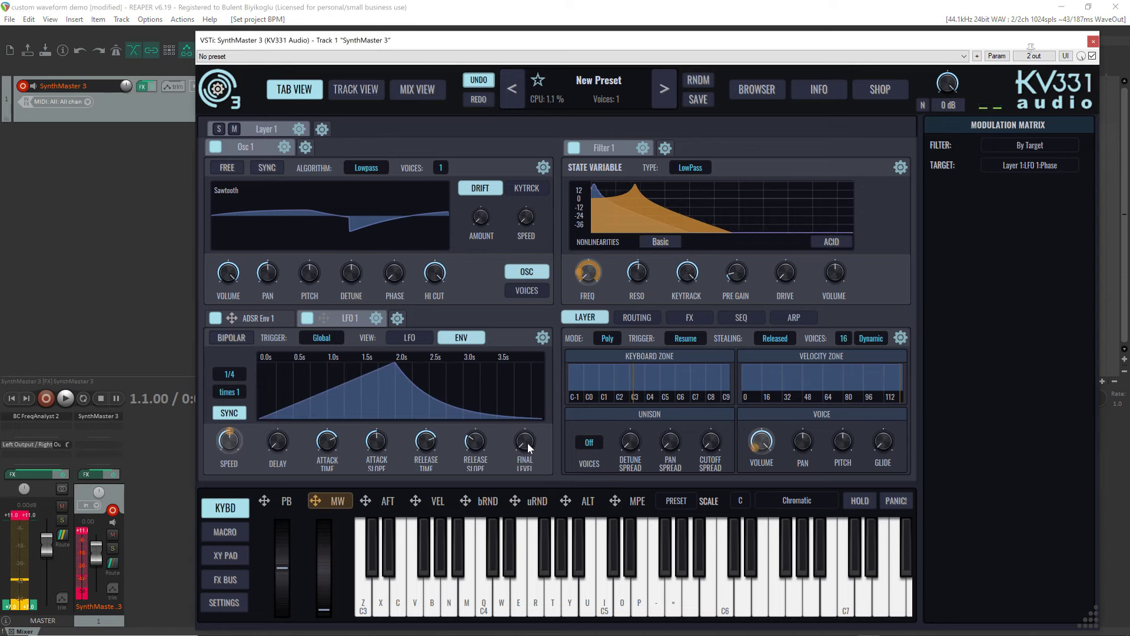
{"action": "left_click_drag", "start_coordinate": [529, 394], "coordinate": [524, 346]}
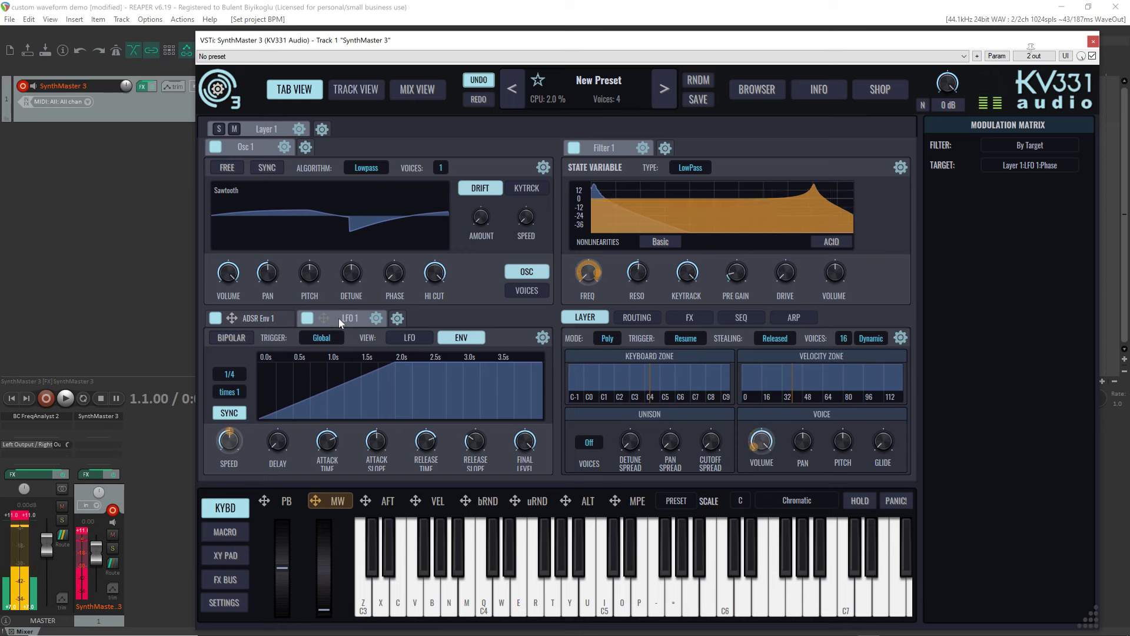
{"action": "left_click", "coordinate": [320, 337]}
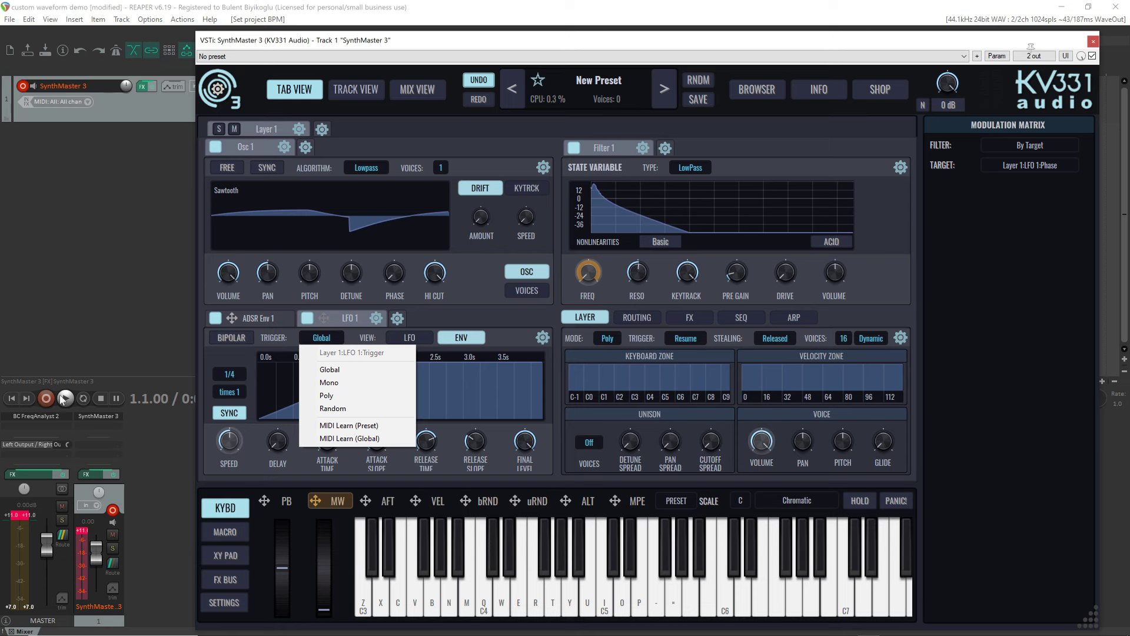
{"action": "left_click", "coordinate": [335, 382]}
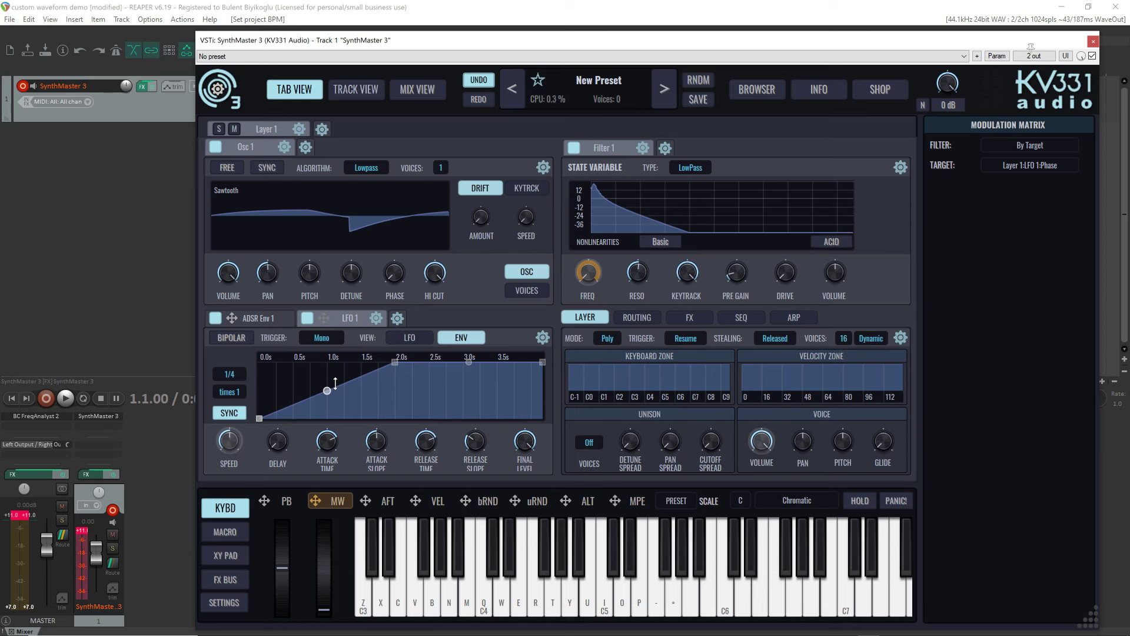
Step: Audition the Mono-triggered LFO 1 with successive chords and a single low note
{"action": "key", "text": "z"}
{"action": "key", "text": "c"}
{"action": "key", "text": "b"}
{"action": "key", "text": "q"}
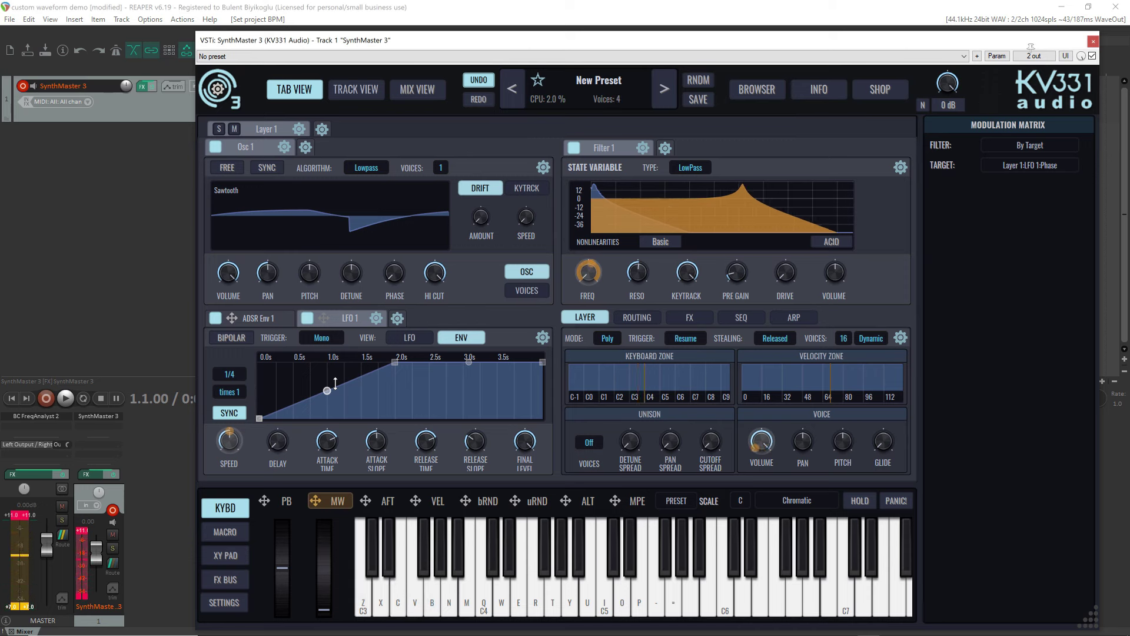
{"action": "key", "text": "b"}
{"action": "key", "text": "m"}
{"action": "key", "text": "w"}
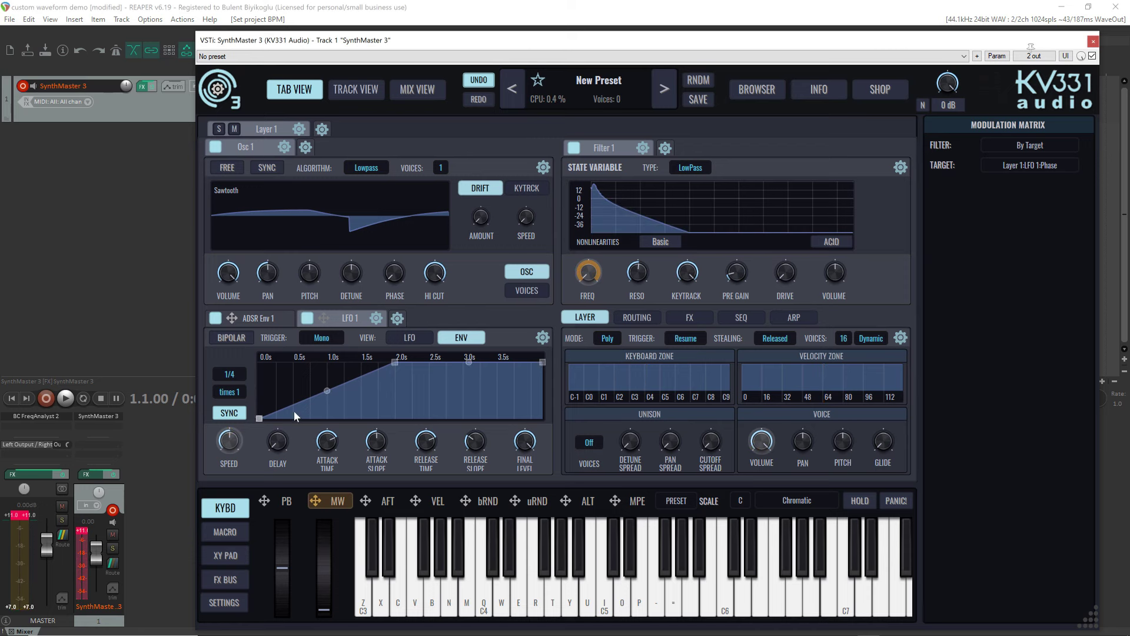
{"action": "key", "text": "z"}
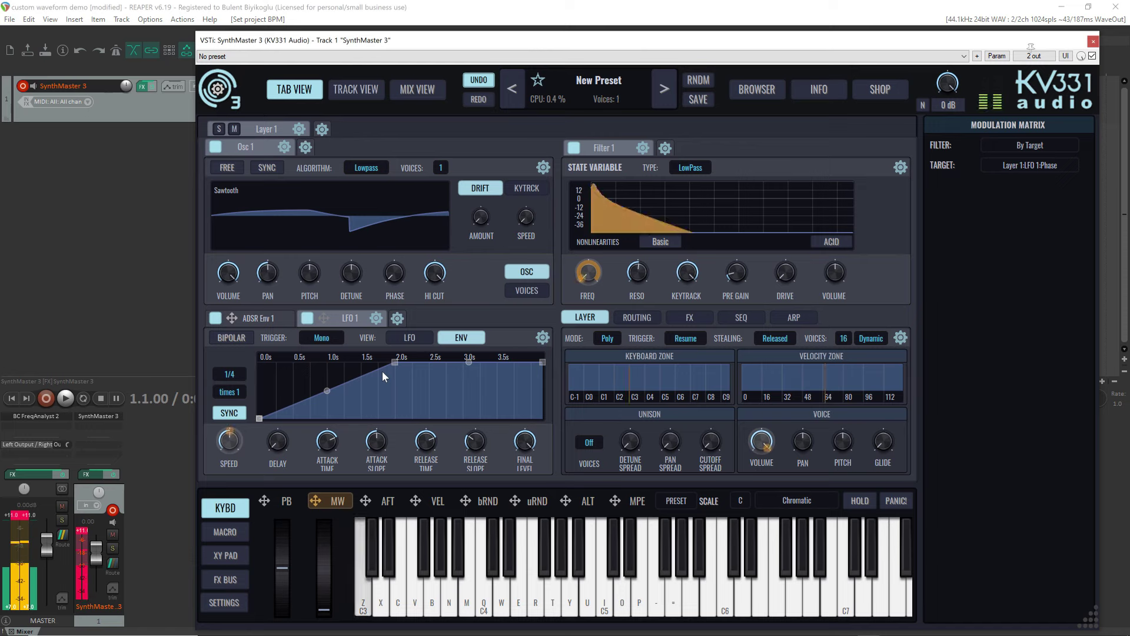
Step: Lower LFO 1's envelope final level to 0 and return to its waveform view
{"action": "left_click_drag", "start_coordinate": [542, 362], "coordinate": [547, 444]}
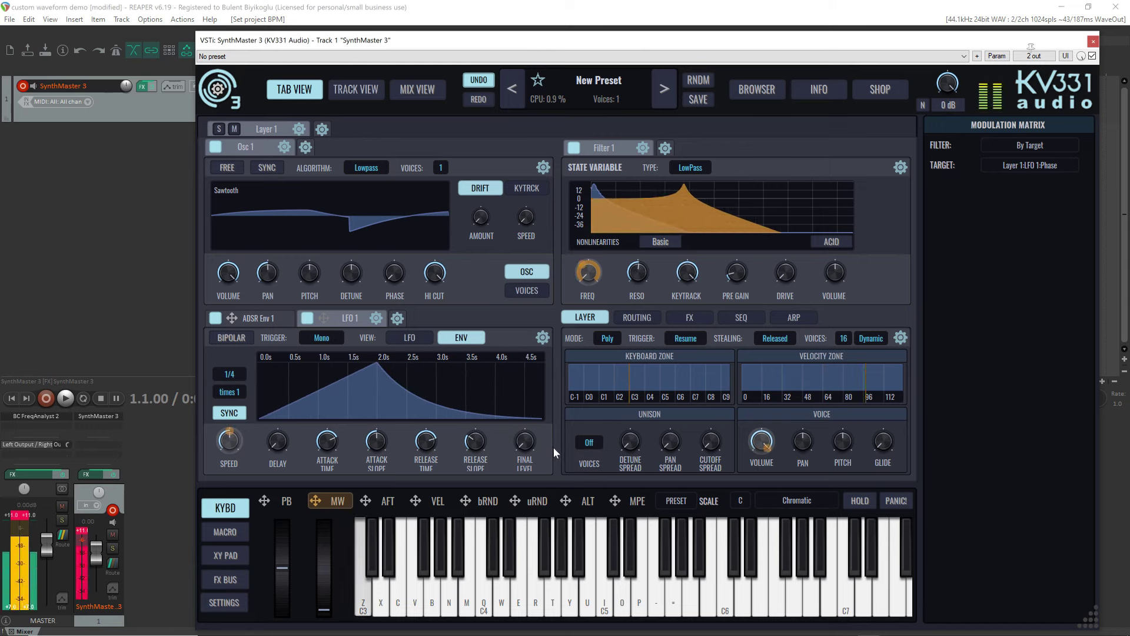
{"action": "mouse_move", "coordinate": [356, 373]}
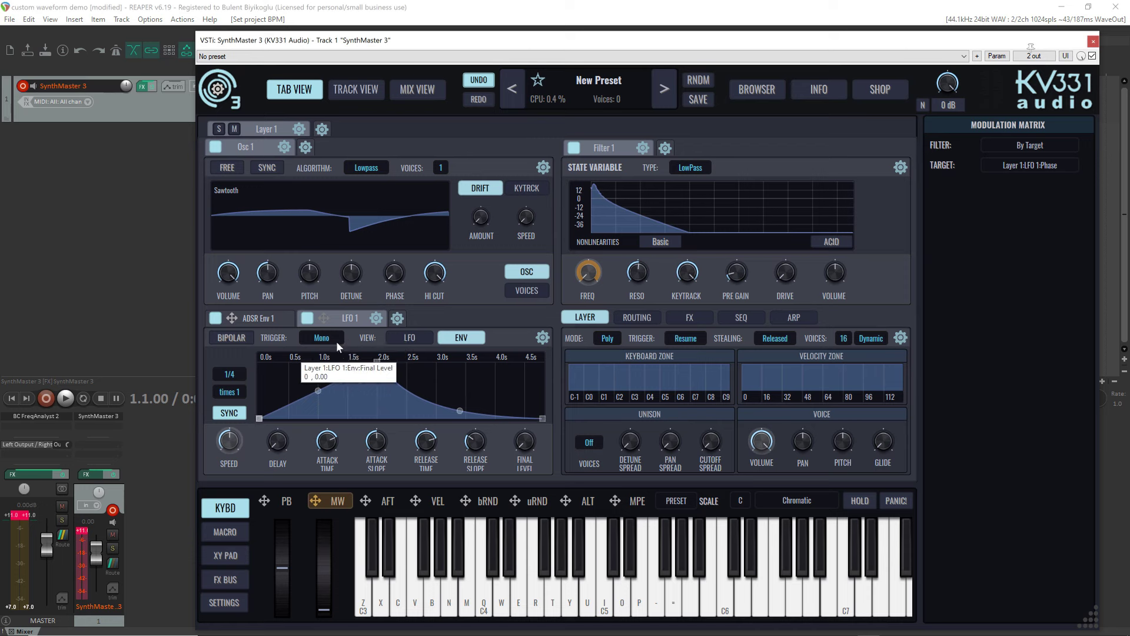
{"action": "left_click", "coordinate": [409, 338]}
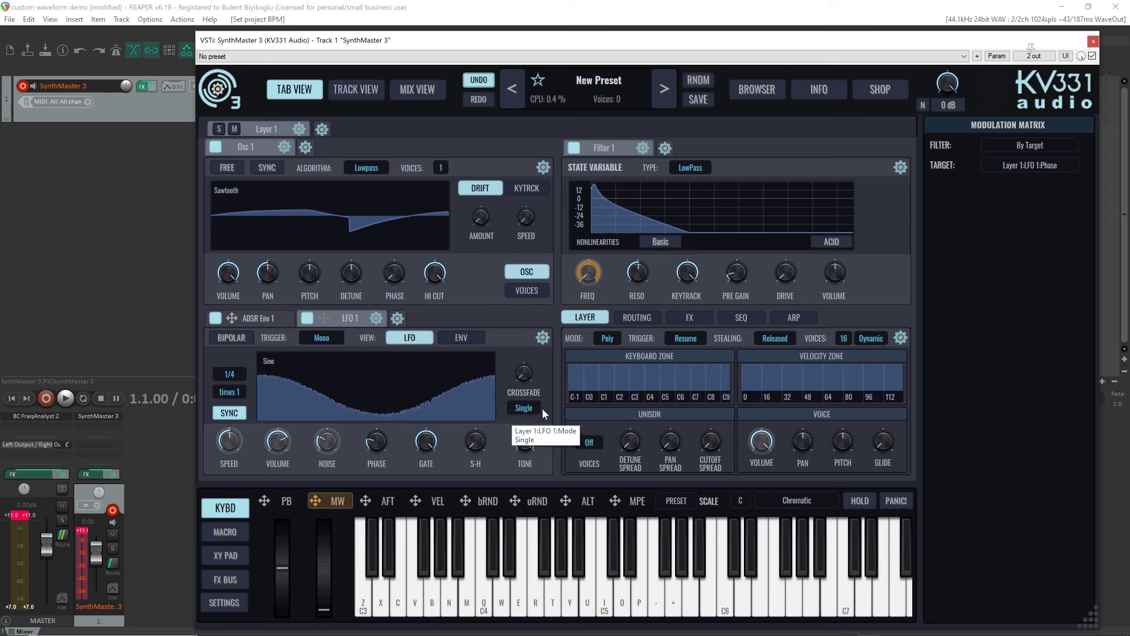
Step: Set LFO 1's waveform mode to Double and assign the mod wheel to its crossfade
{"action": "left_click", "coordinate": [524, 409]}
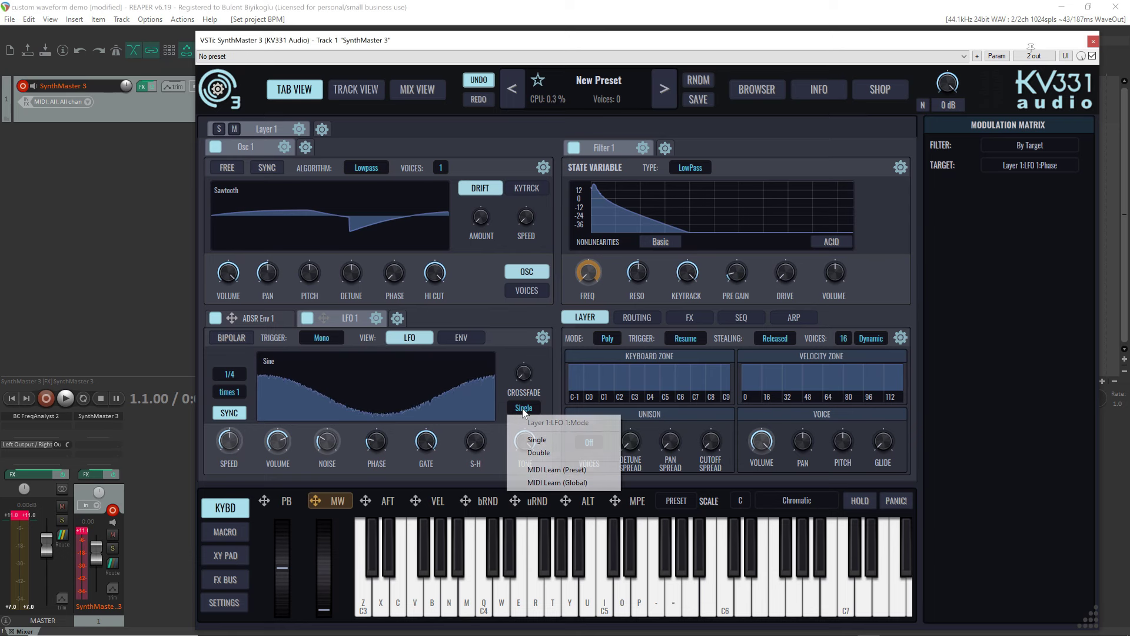
{"action": "left_click", "coordinate": [545, 454]}
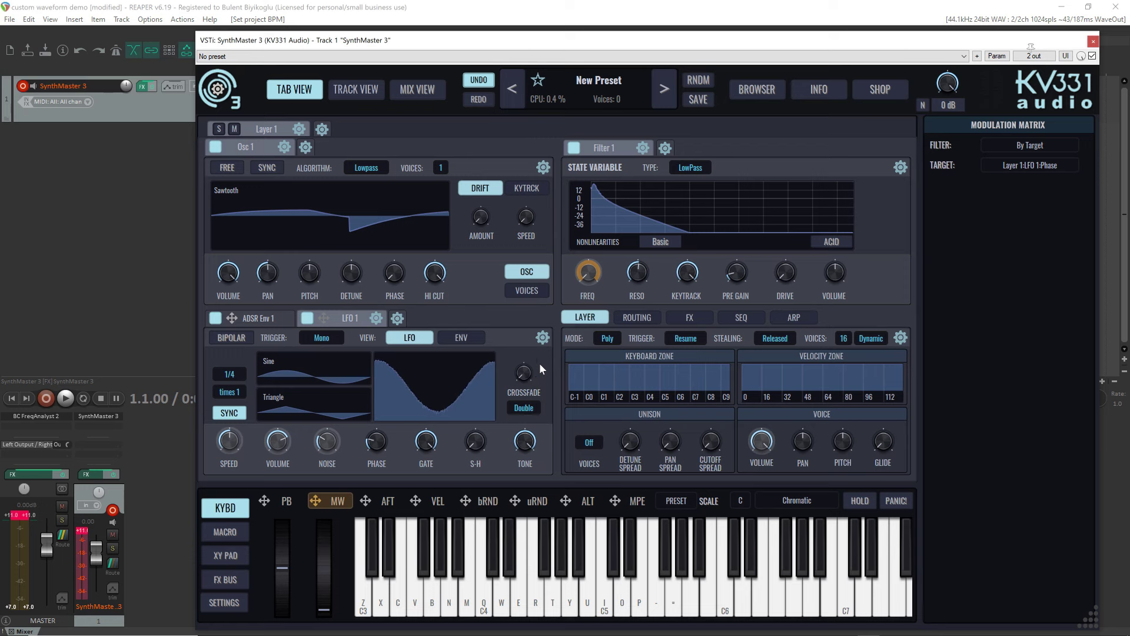
{"action": "left_click_drag", "start_coordinate": [320, 504], "coordinate": [526, 374]}
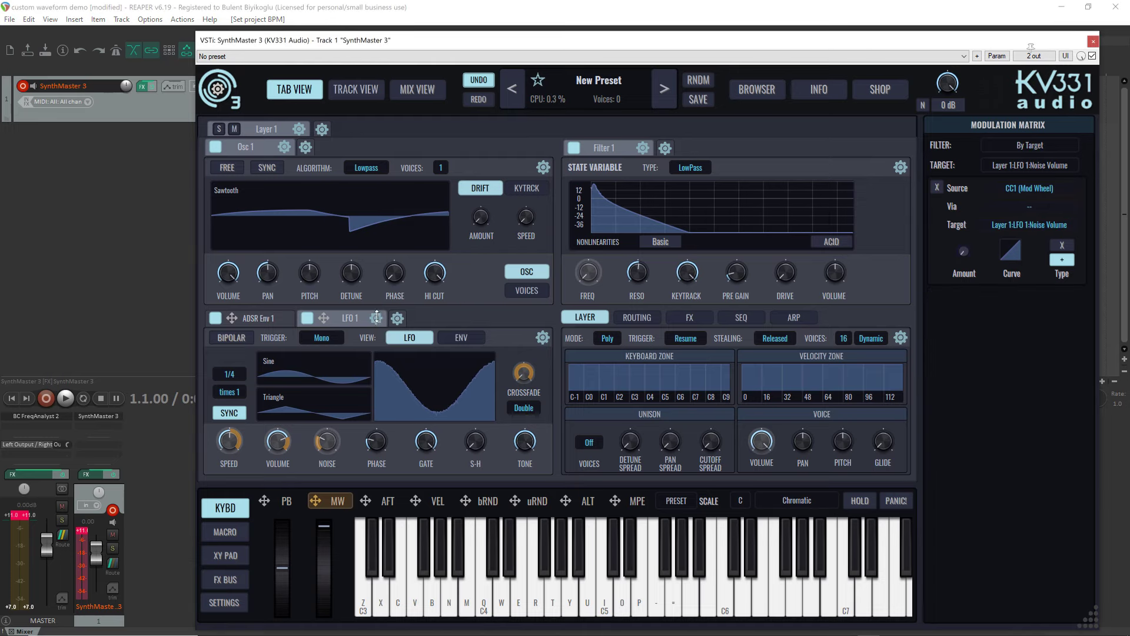
Step: Delete LFO 1 from Layer 1
{"action": "left_click", "coordinate": [377, 318]}
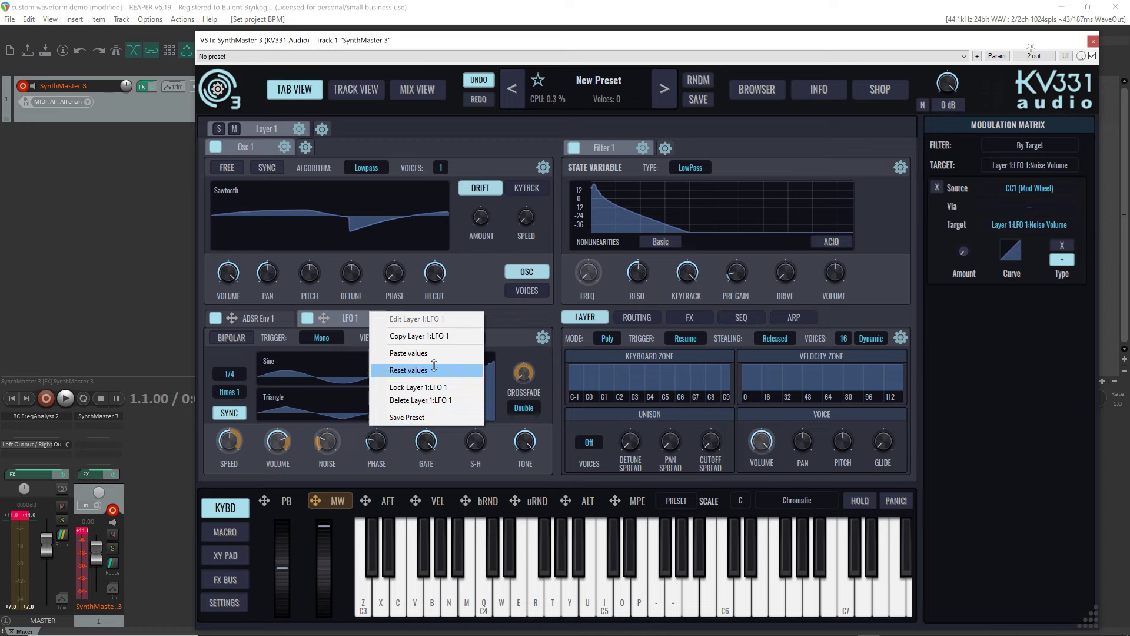
{"action": "left_click", "coordinate": [415, 318]}
{"action": "left_click", "coordinate": [379, 318]}
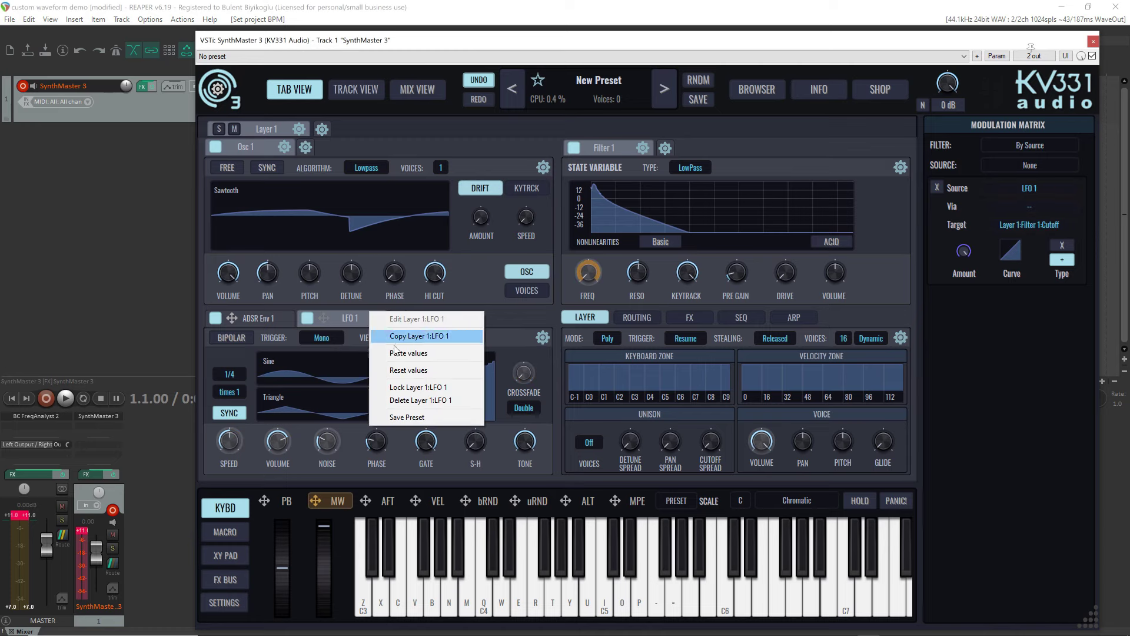
{"action": "left_click", "coordinate": [416, 401]}
Step: Add a Noise LFO to Layer 1 and assign it as a modulation source for Filter 1's cutoff
{"action": "left_click", "coordinate": [306, 319]}
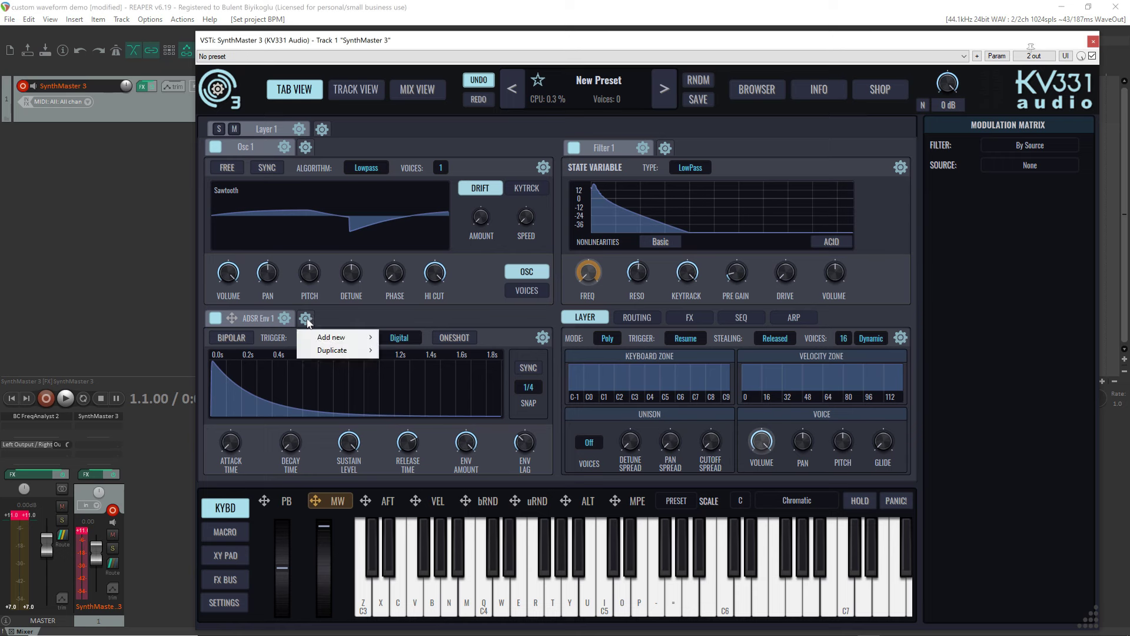
{"action": "mouse_move", "coordinate": [325, 341]}
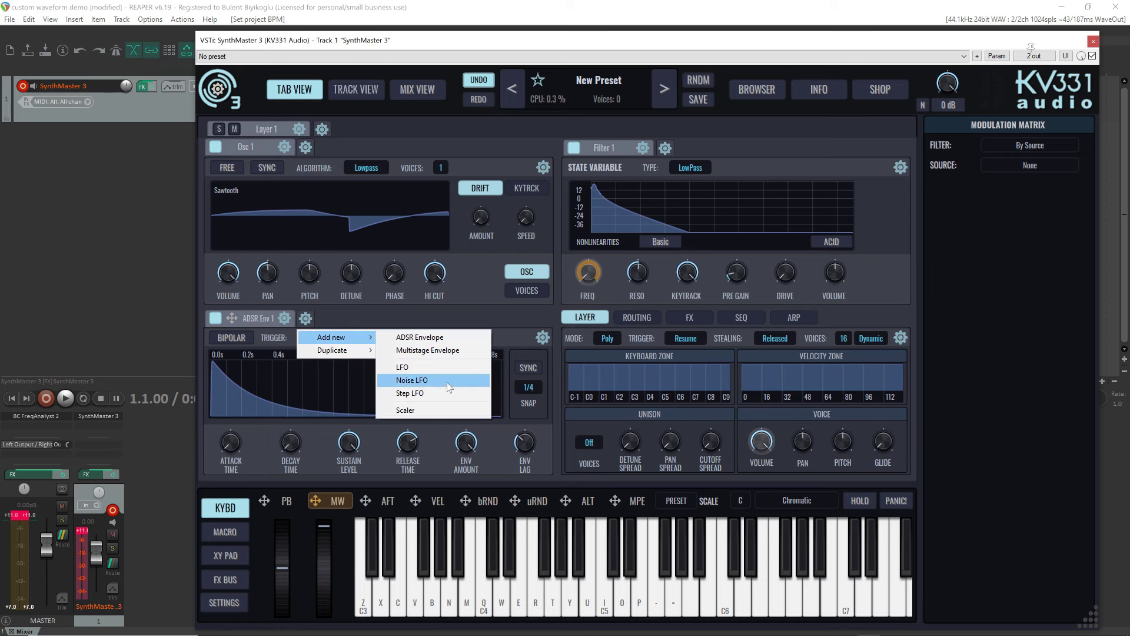
{"action": "left_click", "coordinate": [447, 381]}
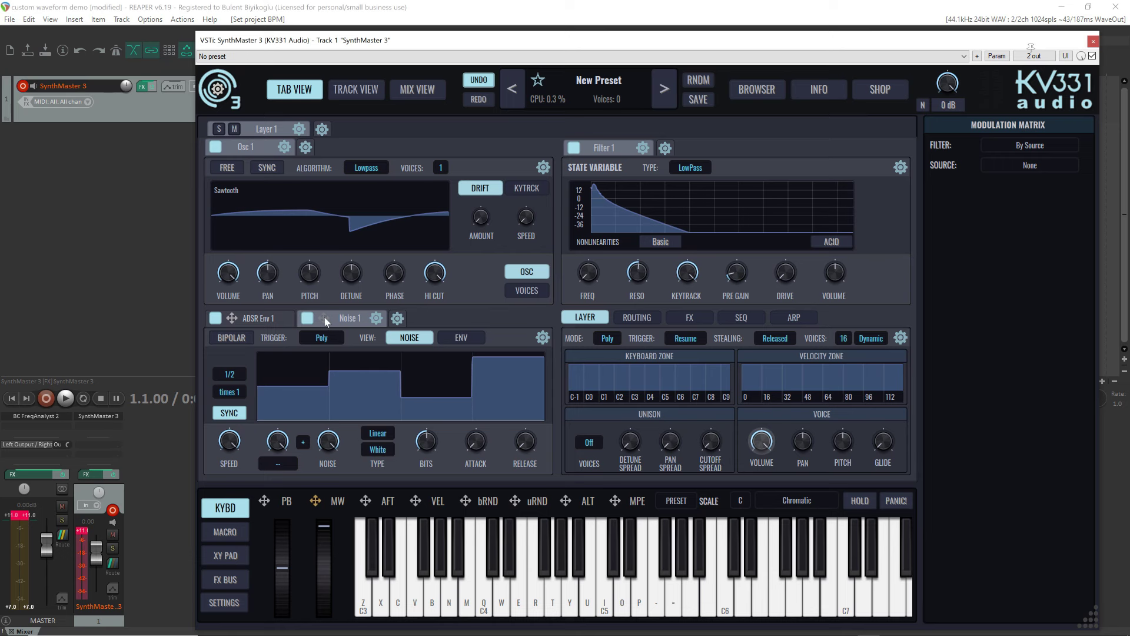
{"action": "left_click_drag", "start_coordinate": [586, 273], "coordinate": [587, 273]}
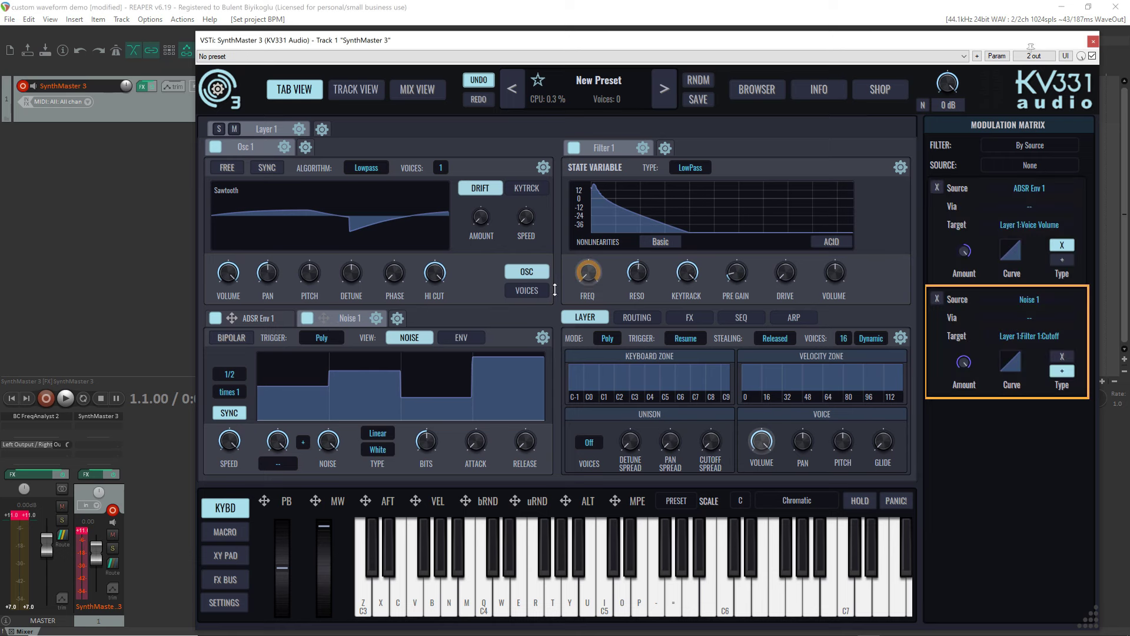
Step: Audition the noise-modulated filter, set Noise 1's synced rate to 1/4, and play the note again
{"action": "key", "text": "z"}
{"action": "key", "text": "z"}
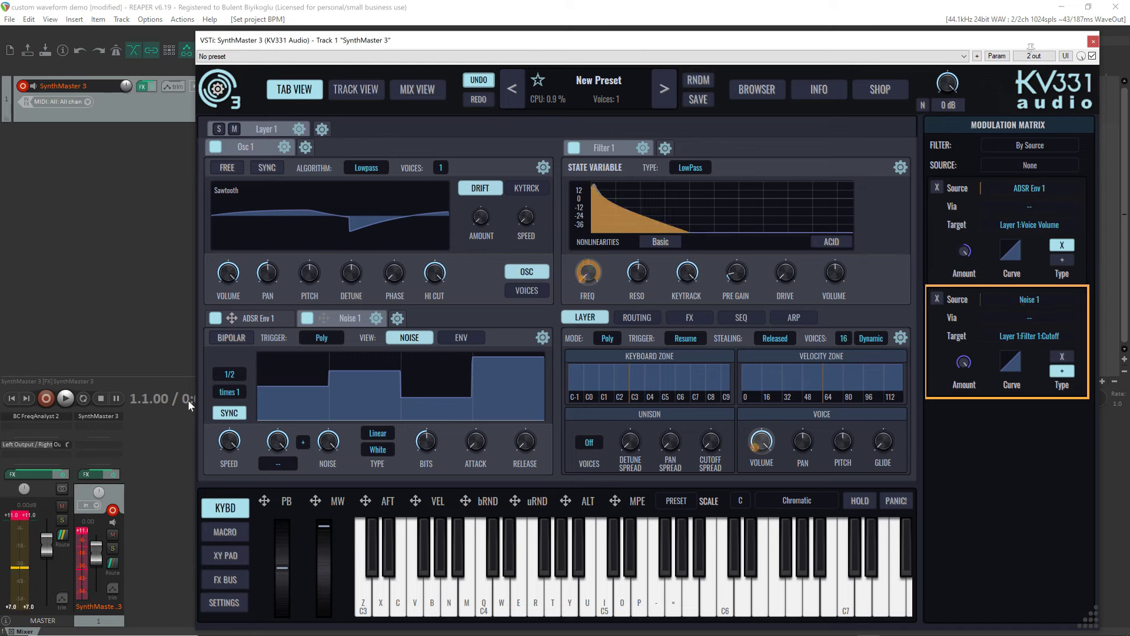
{"action": "left_click", "coordinate": [230, 374]}
{"action": "left_click", "coordinate": [267, 457]}
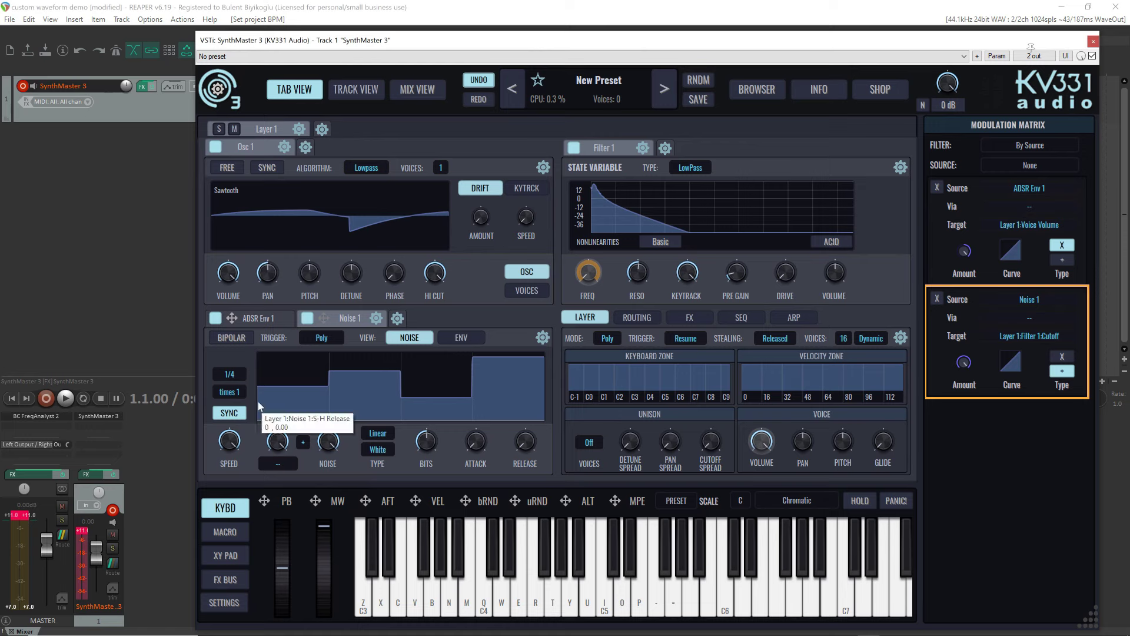
{"action": "key", "text": "z"}
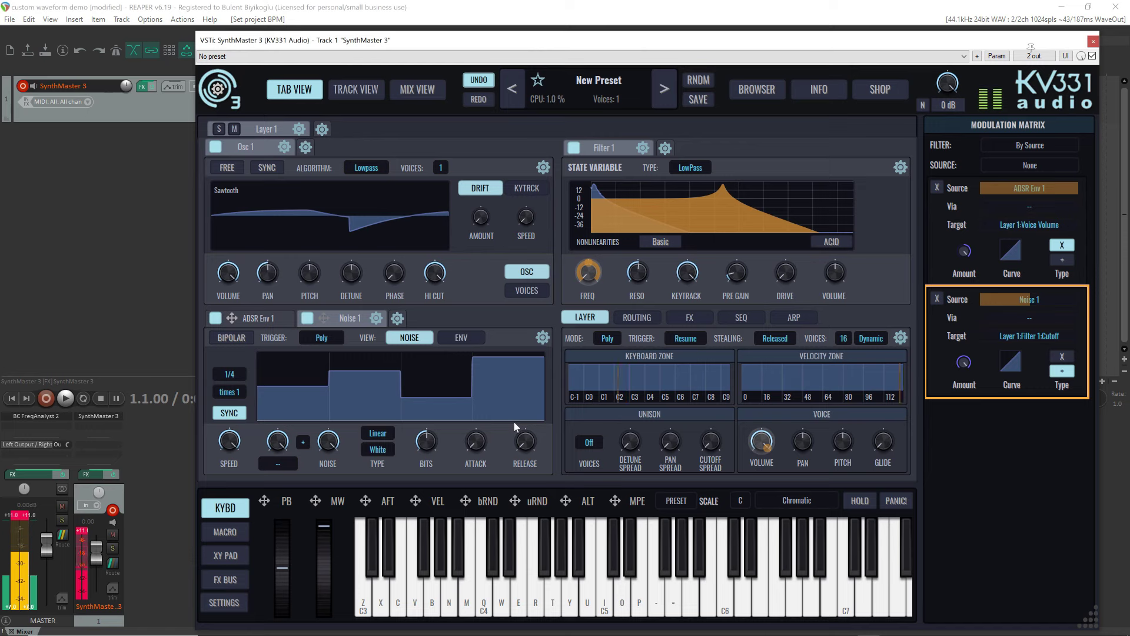
Step: Assign the mod wheel to Noise 1's speed and audition the modulated rate
{"action": "right_click", "coordinate": [230, 442]}
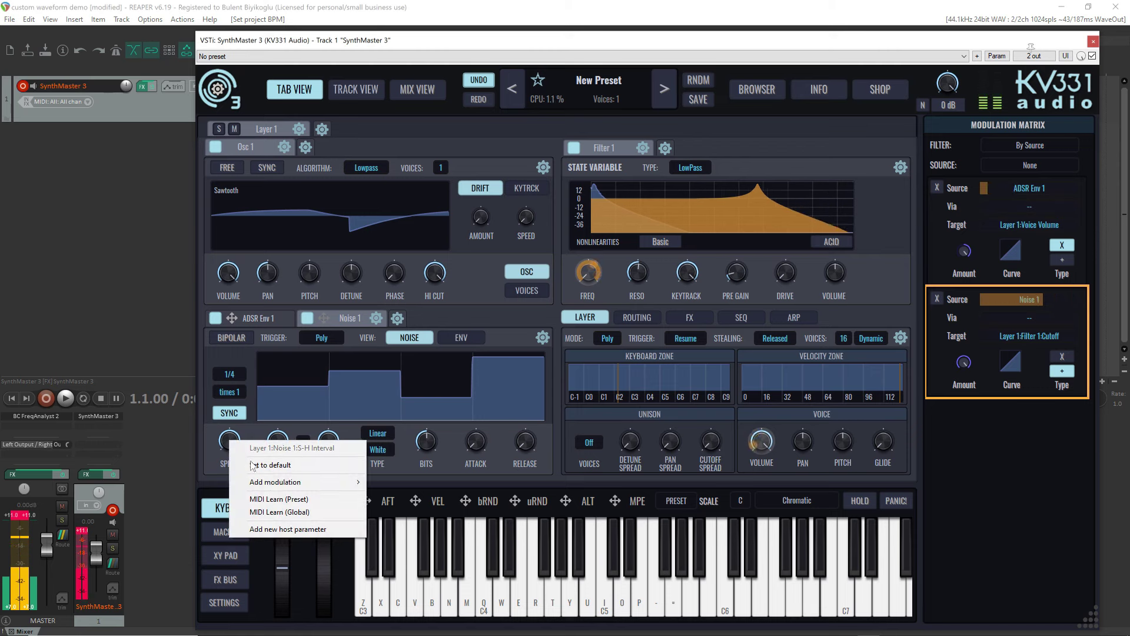
{"action": "mouse_move", "coordinate": [274, 487]}
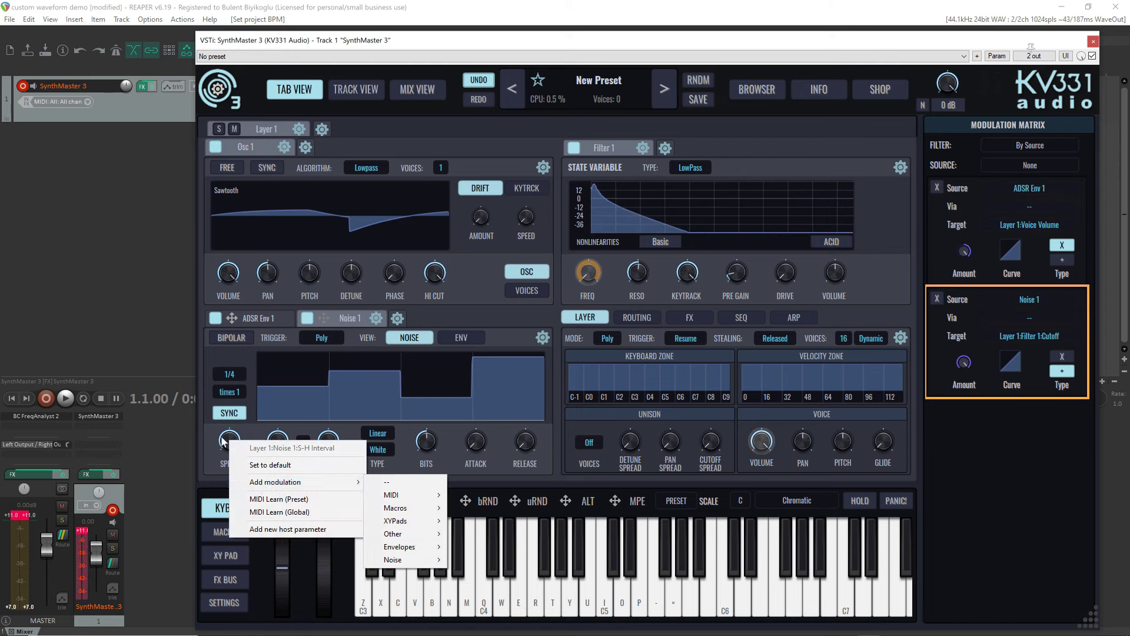
{"action": "left_click", "coordinate": [242, 447]}
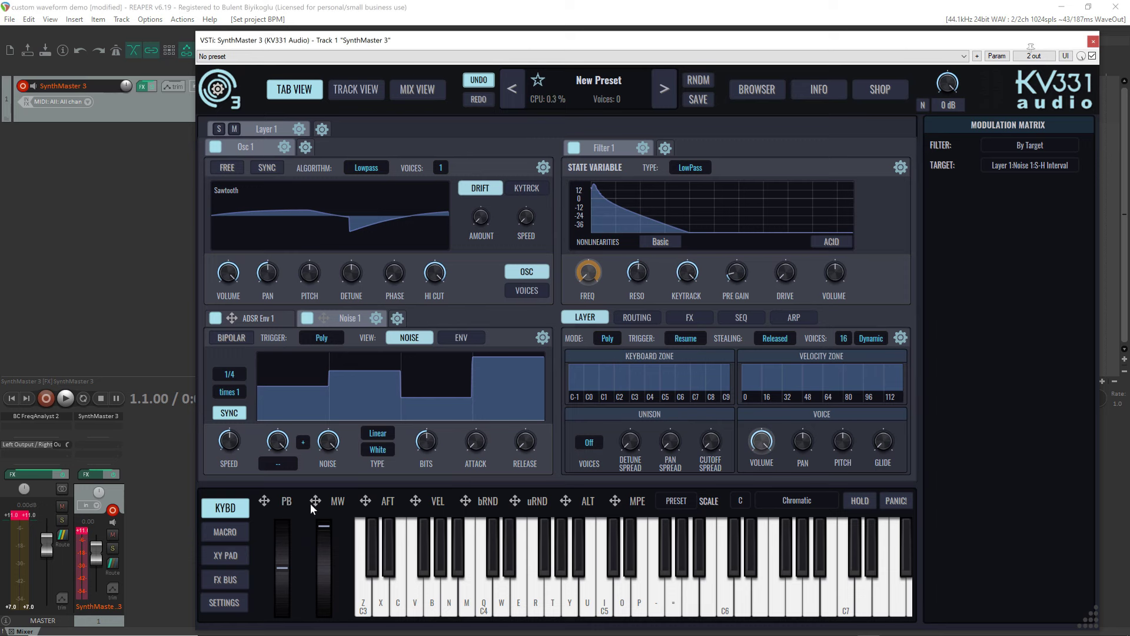
{"action": "left_click_drag", "start_coordinate": [315, 501], "coordinate": [229, 442]}
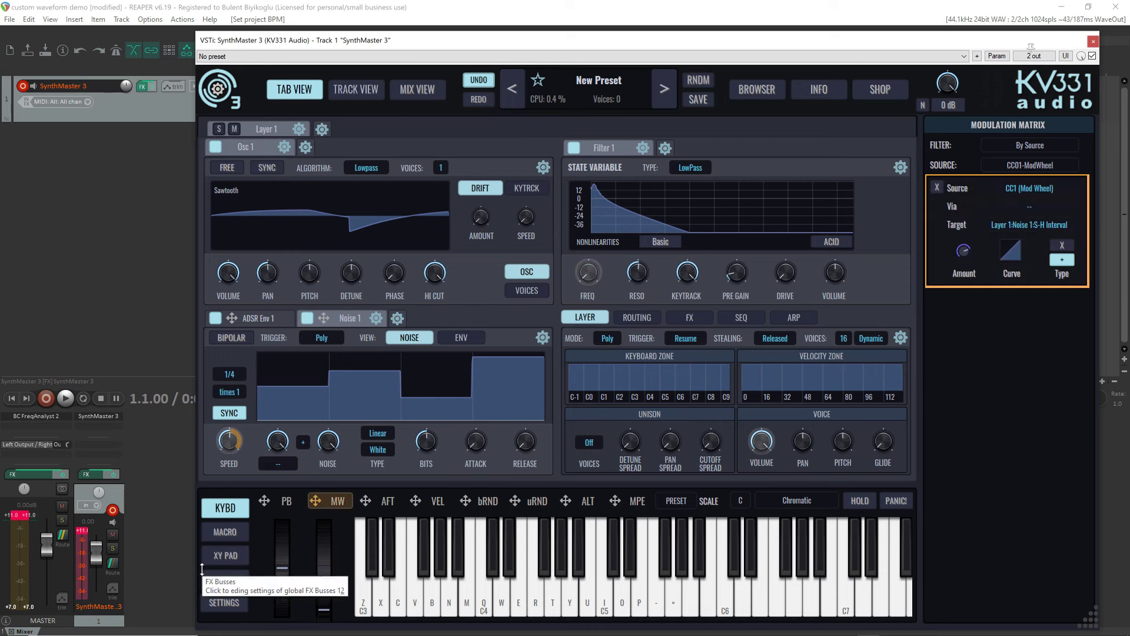
{"action": "key", "text": "z"}
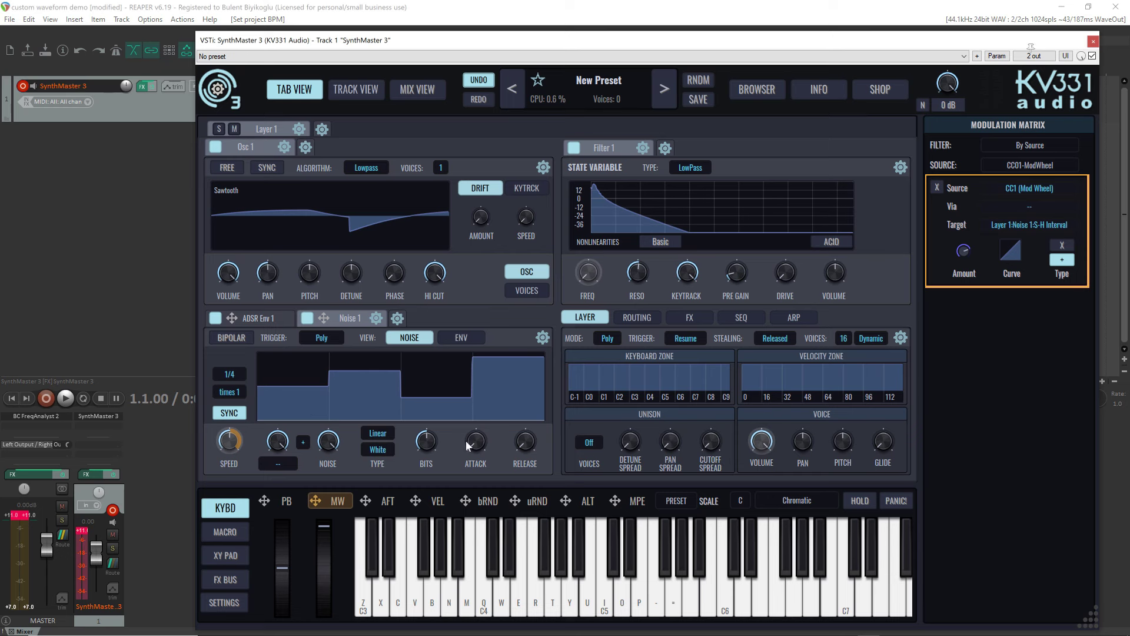
Step: Raise Noise 1's sample-and-hold attack and release, with release at about 49, and audition the smoother steps
{"action": "mouse_move", "coordinate": [466, 439]}
{"action": "left_click_drag", "start_coordinate": [479, 440], "coordinate": [469, 413]}
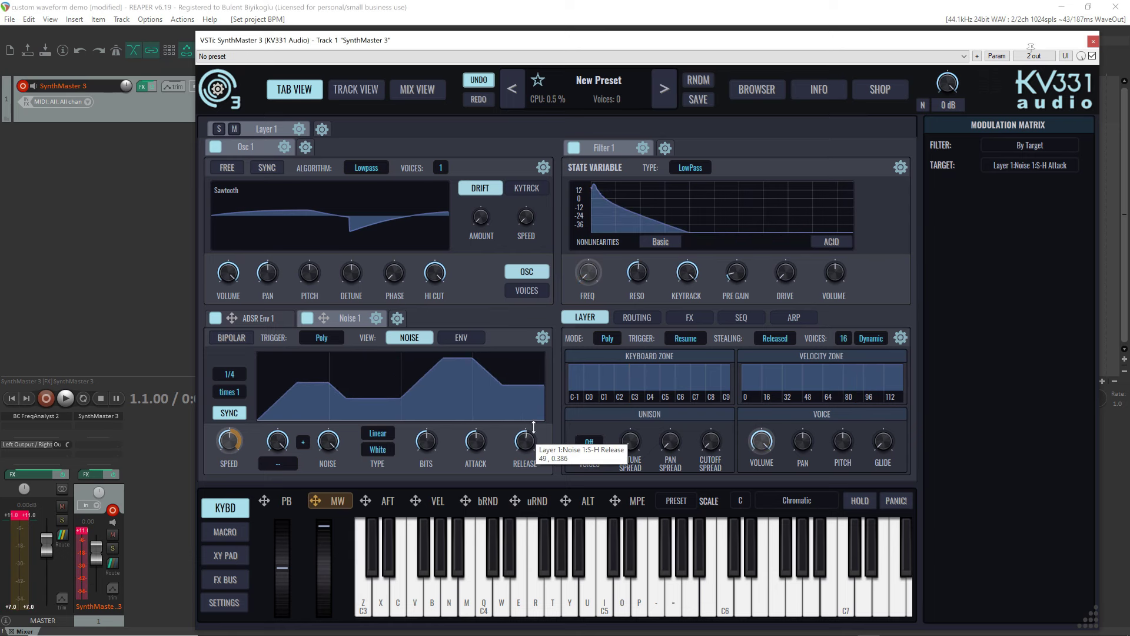
{"action": "key", "text": "z"}
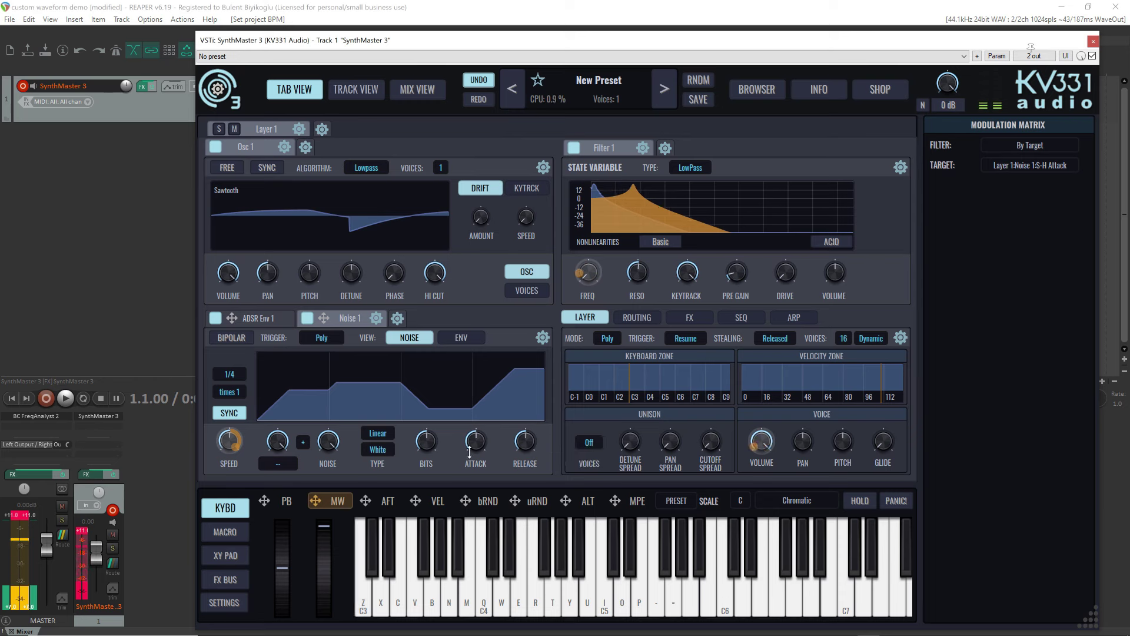
Step: Set Noise 1's sample-and-hold type to Exponential and audition it with a shorter attack and longer release
{"action": "left_click", "coordinate": [378, 433]}
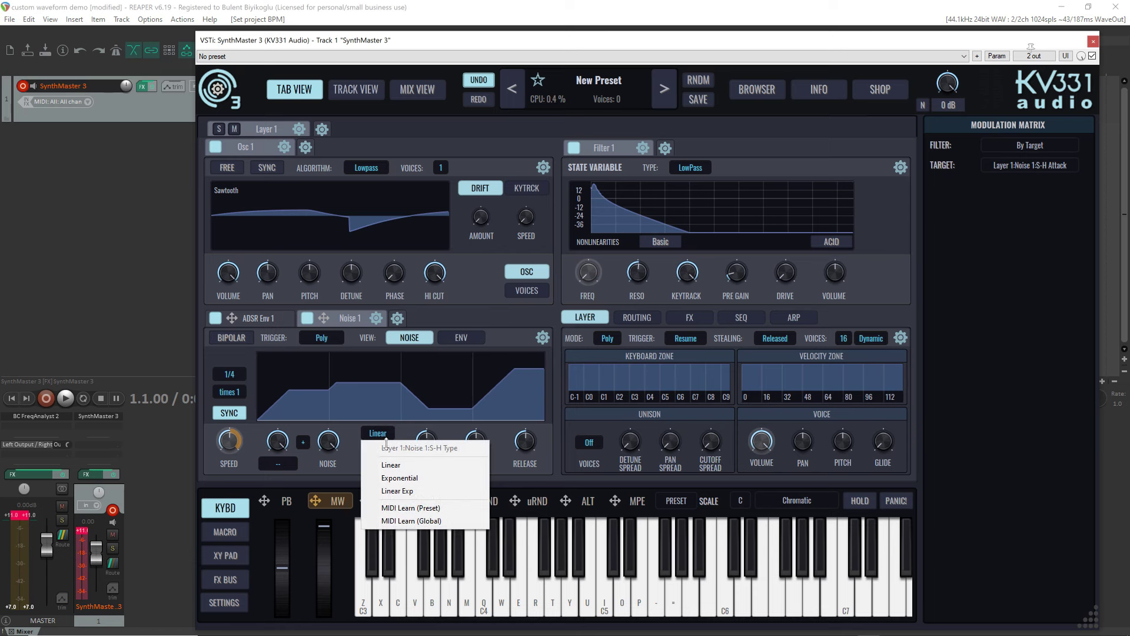
{"action": "left_click", "coordinate": [400, 477]}
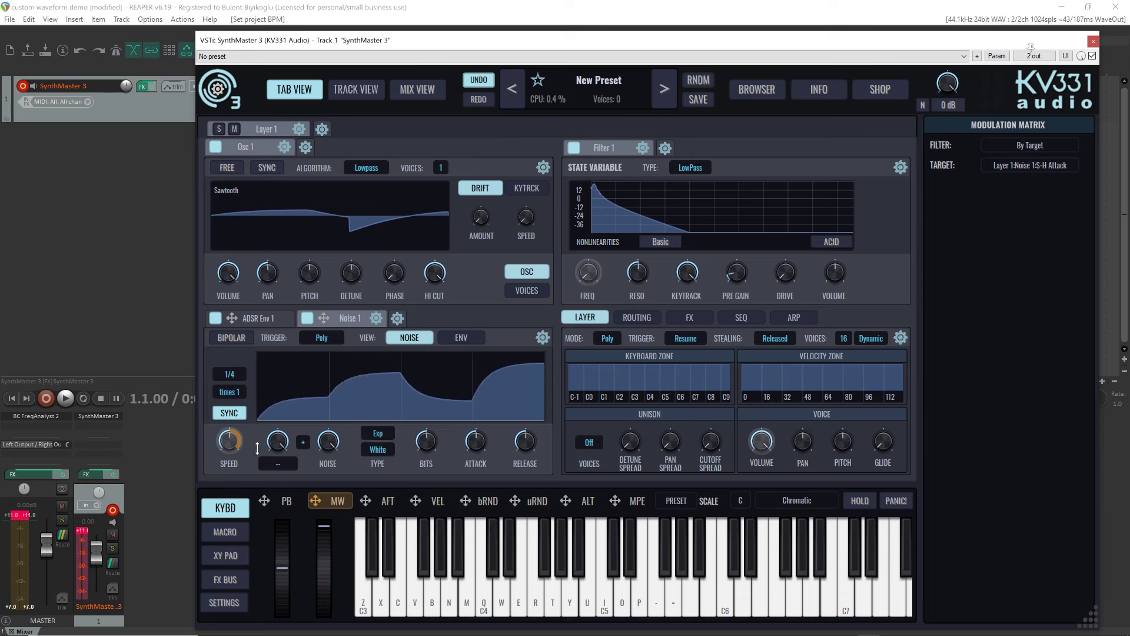
{"action": "key", "text": "z"}
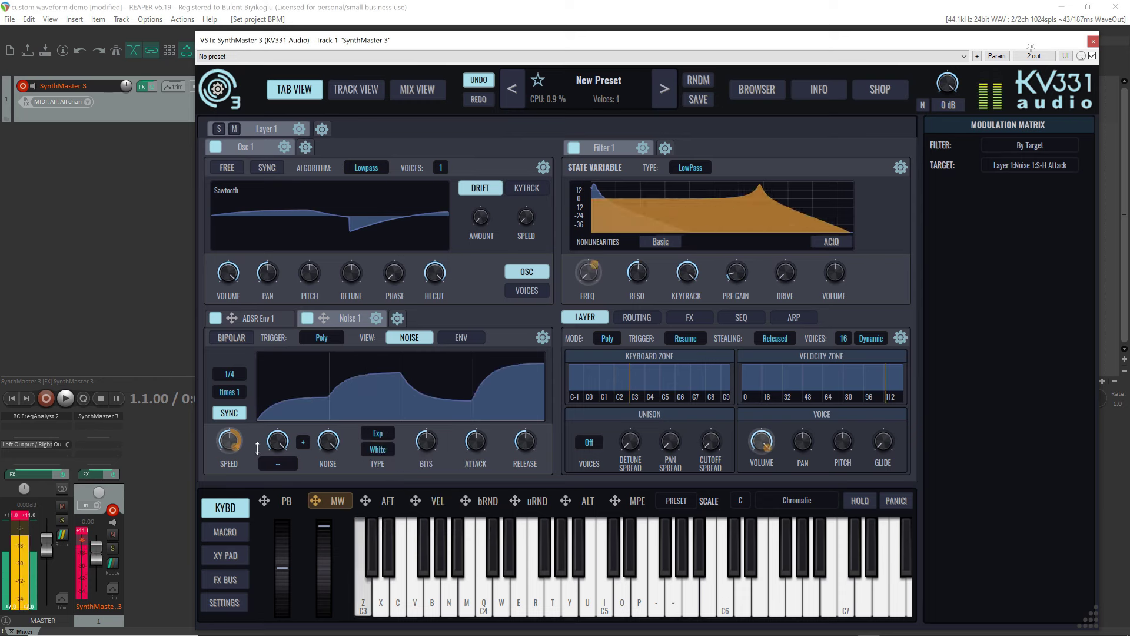
{"action": "left_click_drag", "start_coordinate": [477, 443], "coordinate": [478, 465]}
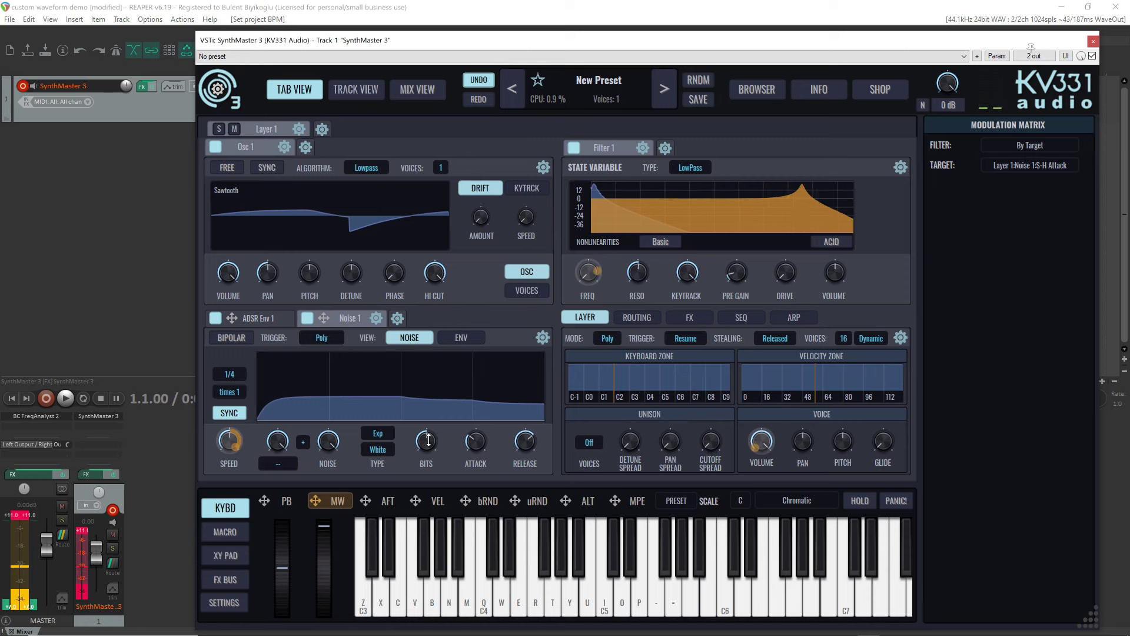
Step: Lower Noise 1's bit depth to 2 bits, then raise it gradually to 3 bits while auditioning a note
{"action": "mouse_move", "coordinate": [428, 440]}
{"action": "left_mouse_down"}
{"action": "mouse_move", "coordinate": [432, 469]}
{"action": "mouse_move", "coordinate": [436, 445]}
{"action": "left_mouse_up"}
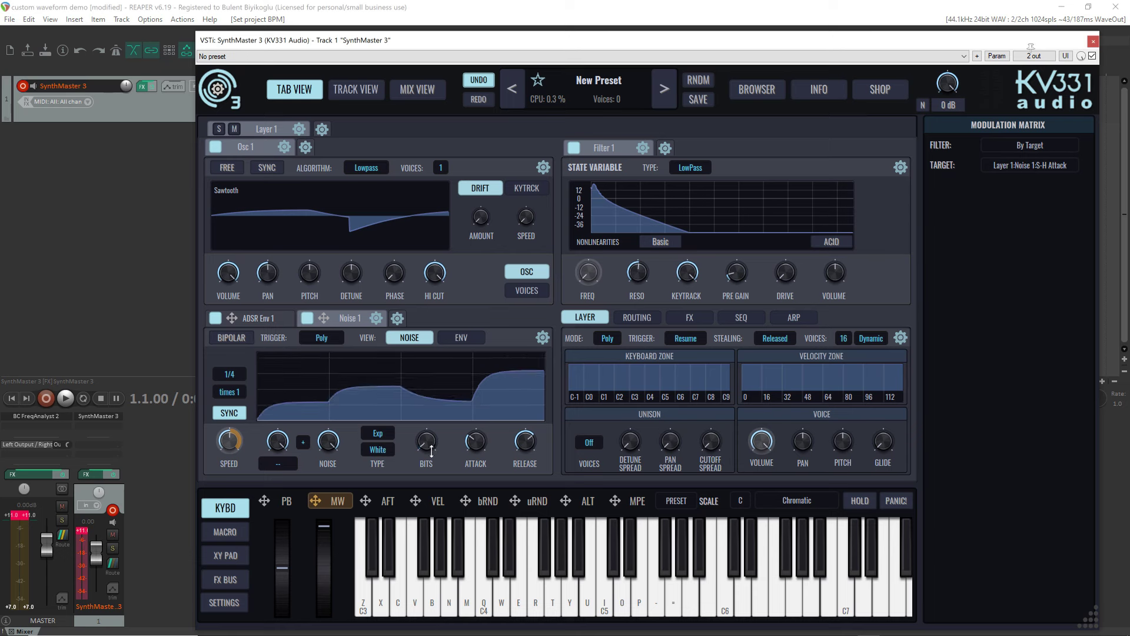
{"action": "mouse_move", "coordinate": [431, 452]}
{"action": "left_mouse_down"}
{"action": "mouse_move", "coordinate": [398, 450]}
{"action": "mouse_move", "coordinate": [432, 440]}
{"action": "left_mouse_up"}
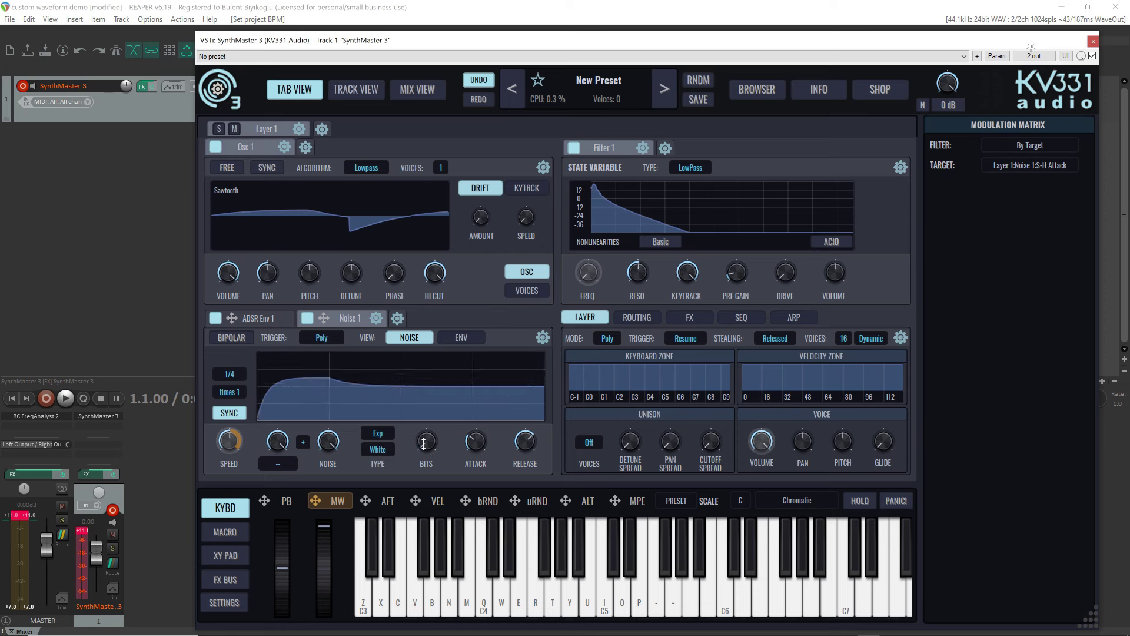
{"action": "mouse_move", "coordinate": [430, 453]}
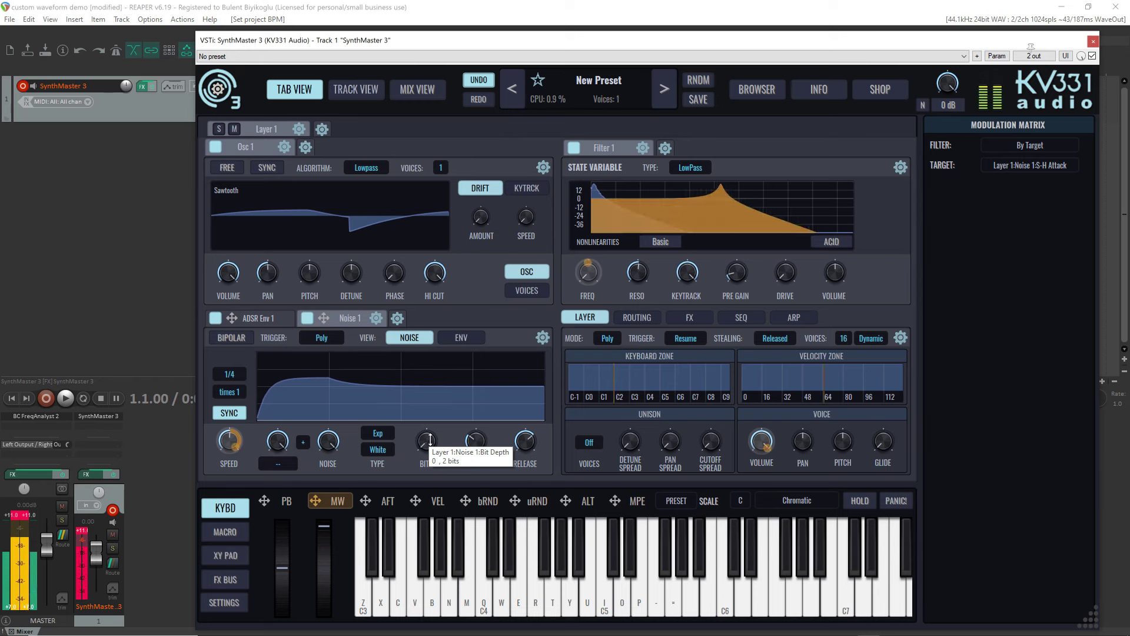
{"action": "scroll", "coordinate": [431, 440], "scroll_direction": "up", "scroll_amount": 3}
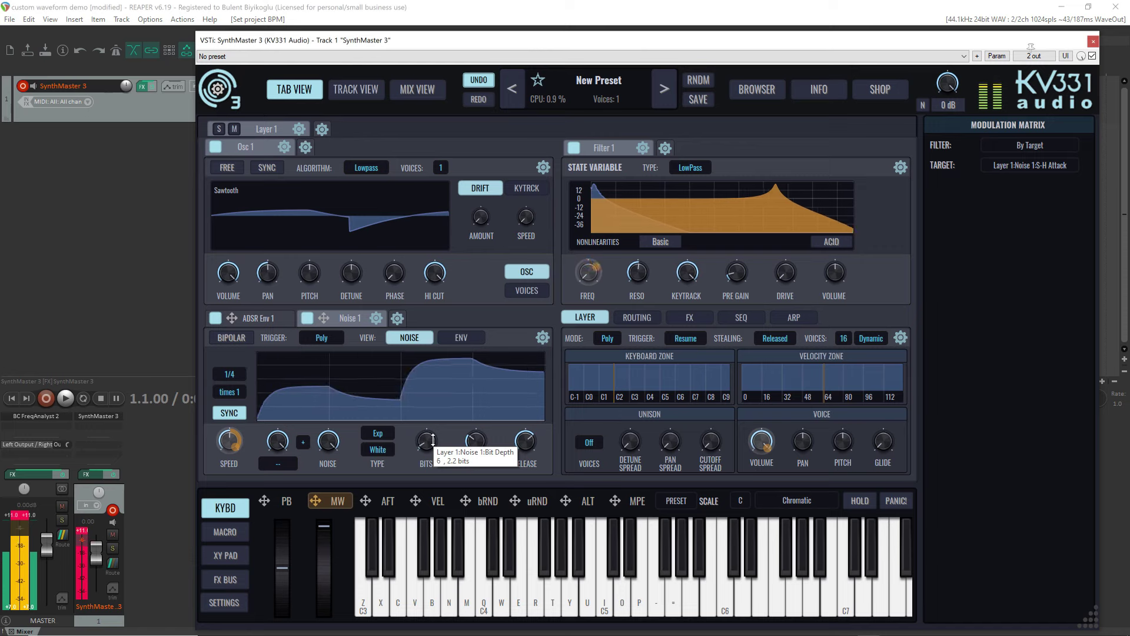
{"action": "scroll", "coordinate": [433, 439], "scroll_direction": "up", "scroll_amount": 5}
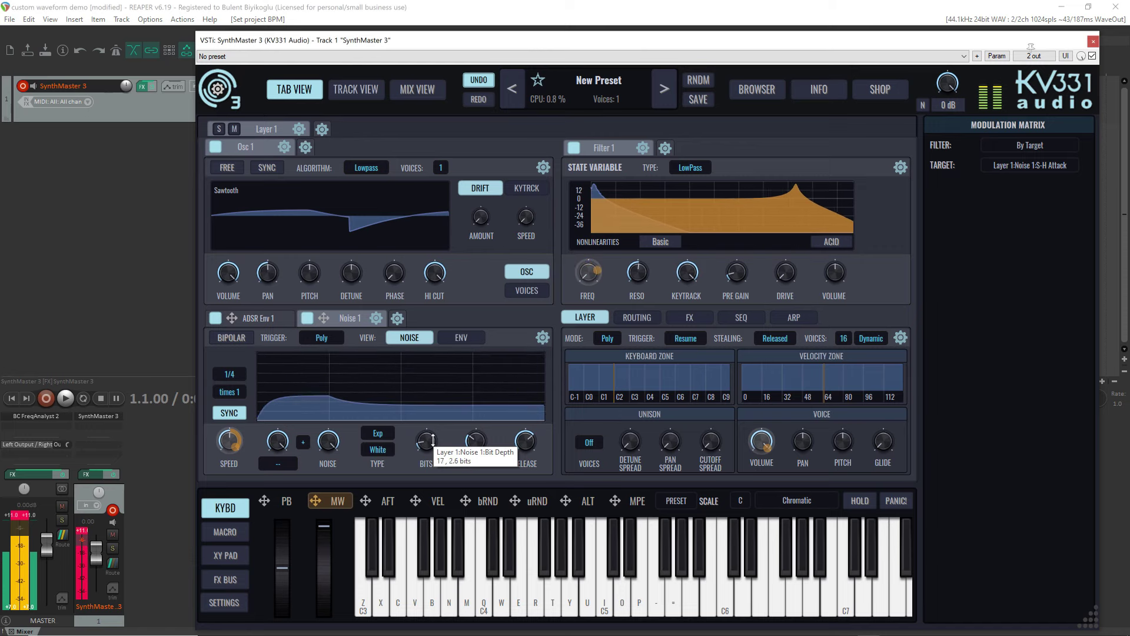
{"action": "scroll", "coordinate": [433, 440], "scroll_direction": "up", "scroll_amount": 3}
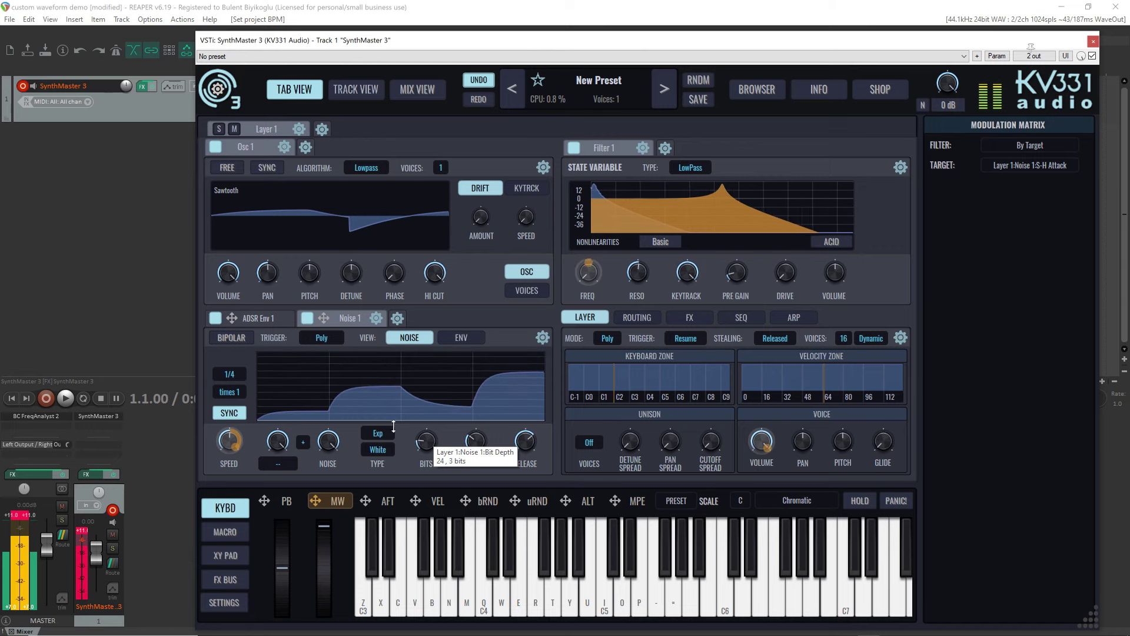
{"action": "scroll", "coordinate": [428, 447], "scroll_direction": "up", "scroll_amount": 1}
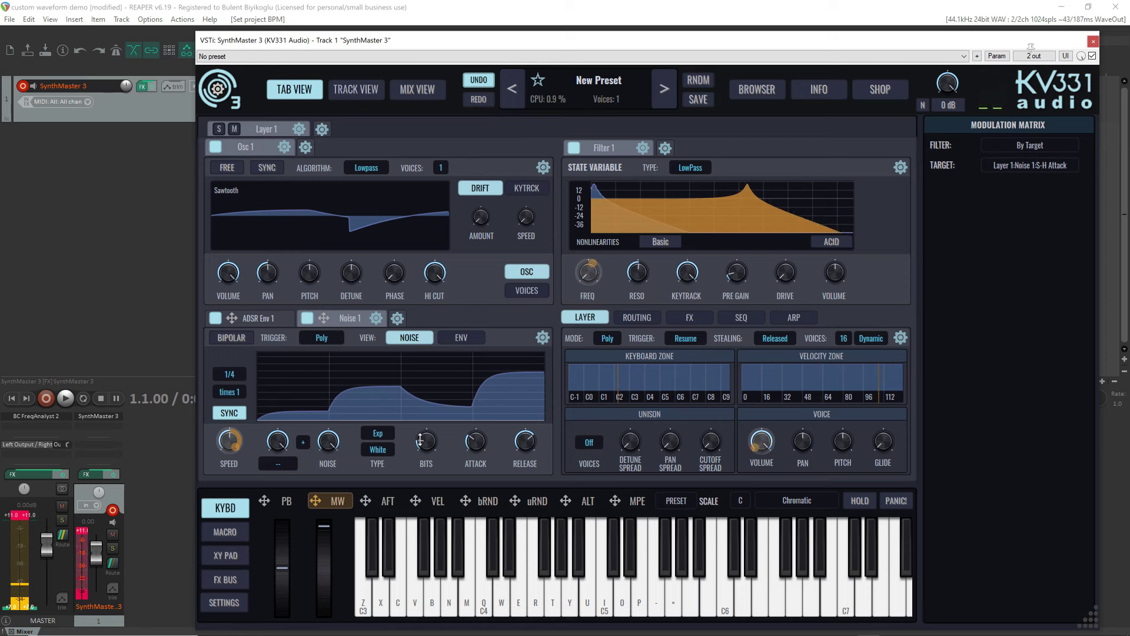
Step: Audition Noise 1 with the Purple, Brown, Violet and Blue noise types in turn
{"action": "left_click", "coordinate": [377, 449]}
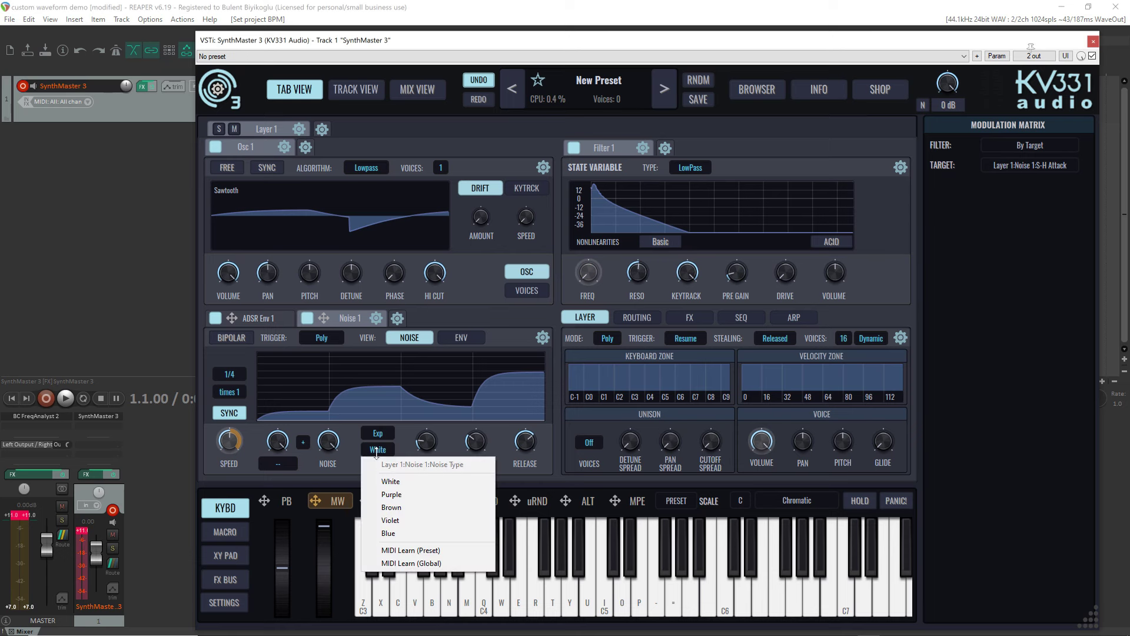
{"action": "left_click", "coordinate": [394, 495]}
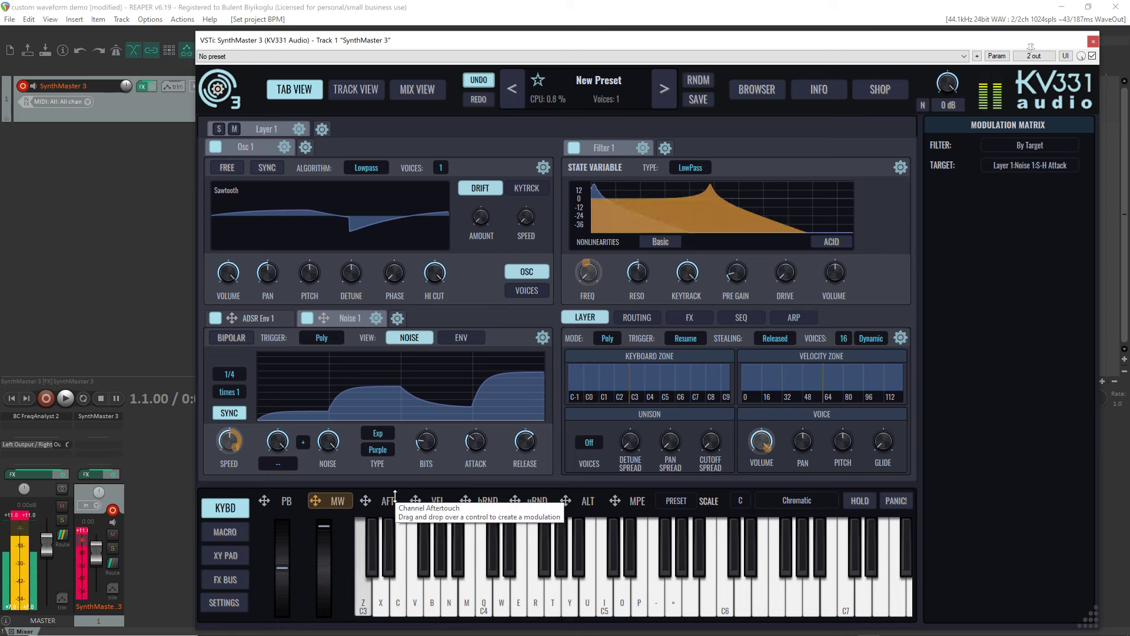
{"action": "left_click", "coordinate": [377, 450]}
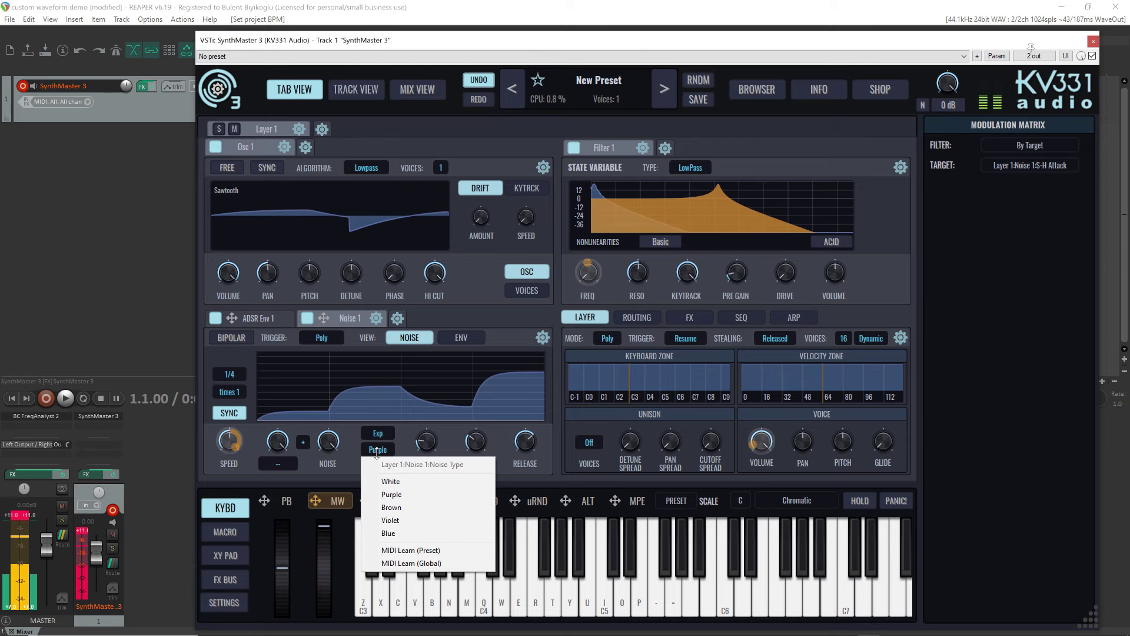
{"action": "left_click", "coordinate": [394, 507]}
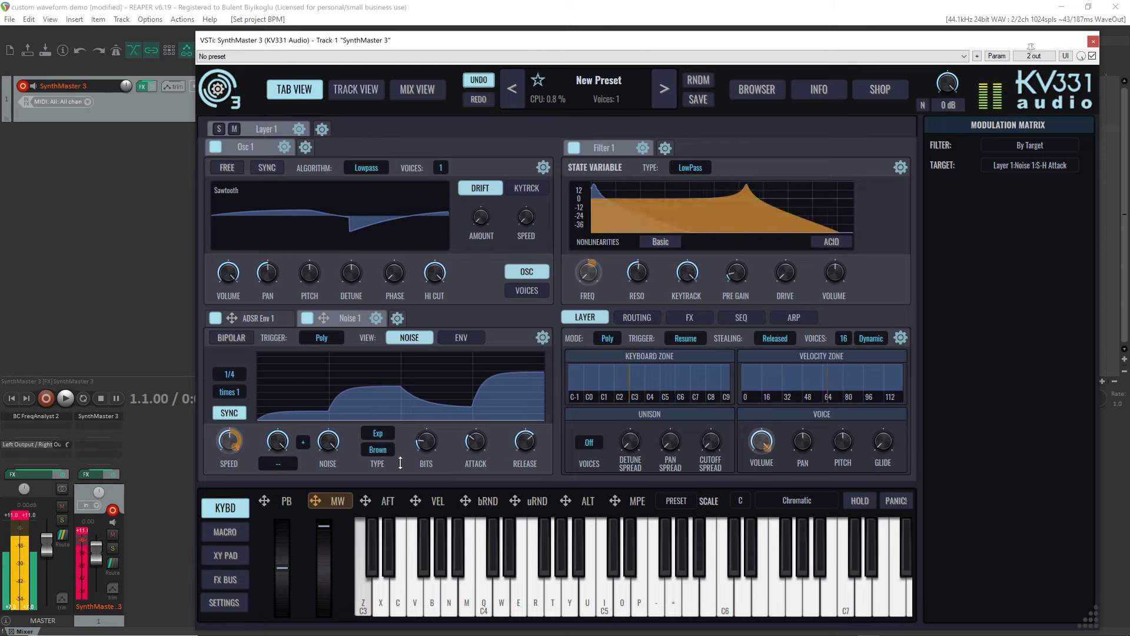
{"action": "left_click", "coordinate": [380, 450]}
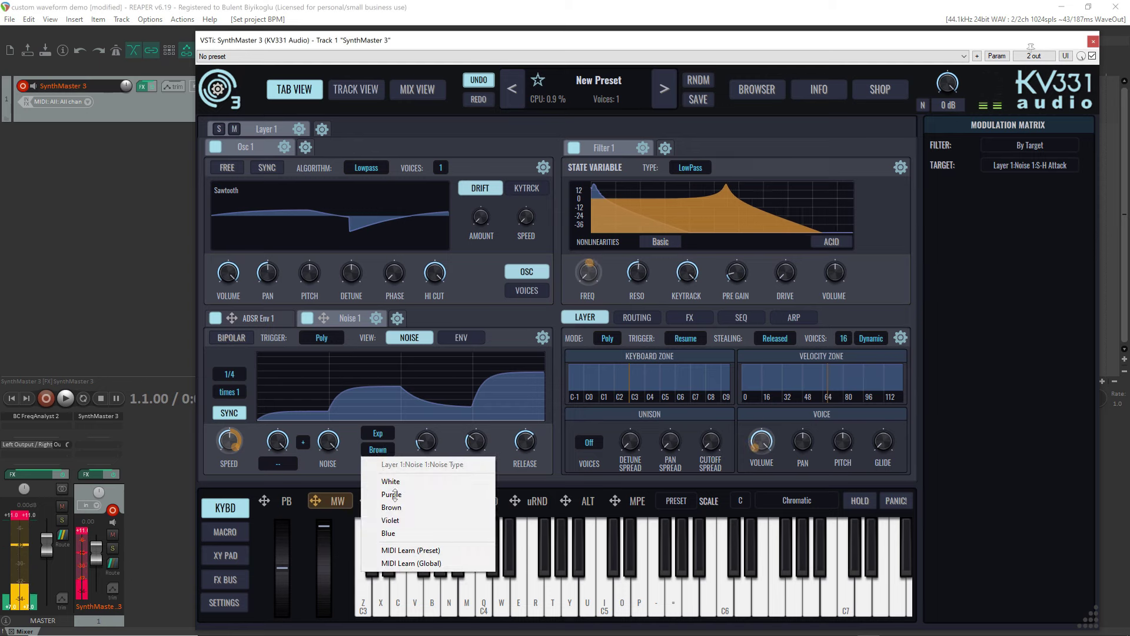
{"action": "left_click", "coordinate": [409, 519]}
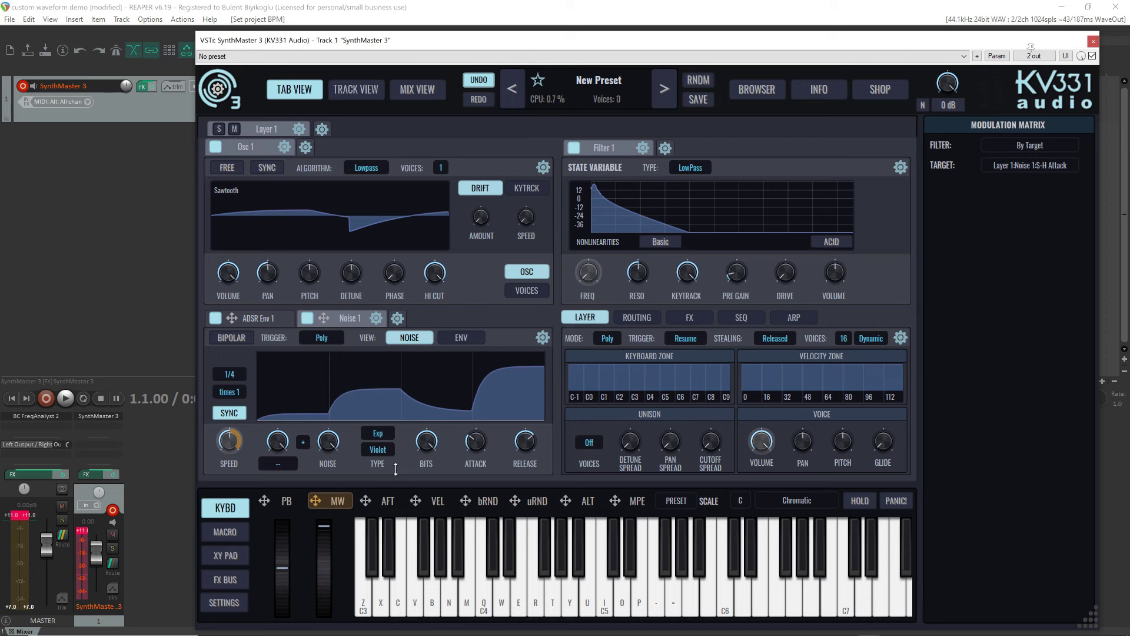
{"action": "key", "text": "z"}
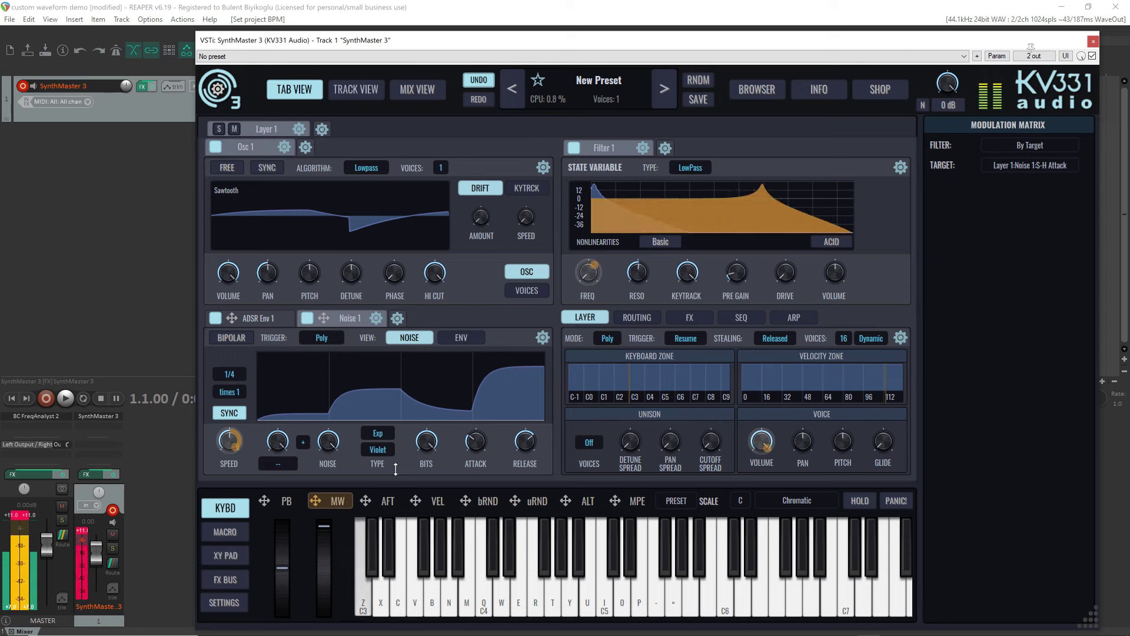
{"action": "left_click", "coordinate": [379, 450]}
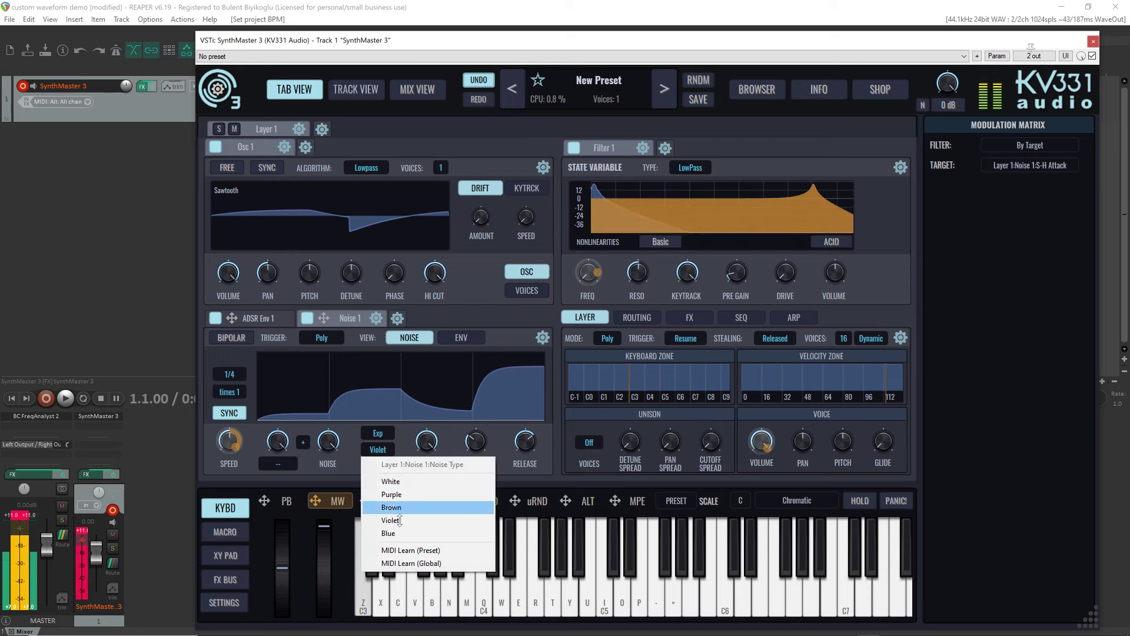
{"action": "left_click", "coordinate": [404, 532]}
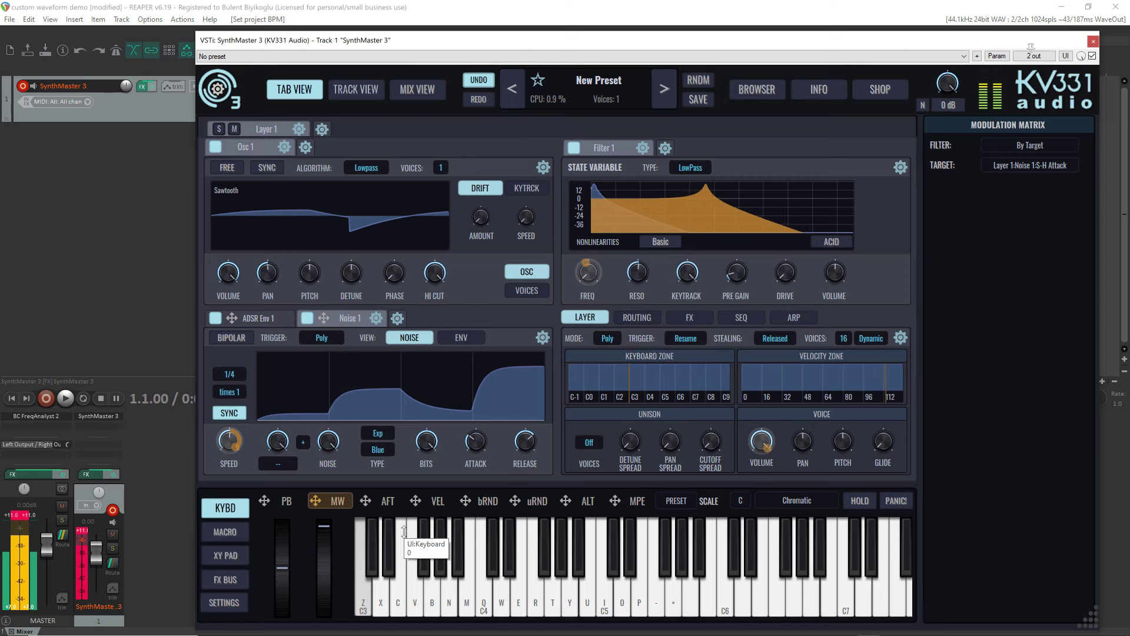
Step: Set Noise 1's noise type to Brown and its sample-and-hold type to Linear Exp
{"action": "left_click", "coordinate": [380, 452]}
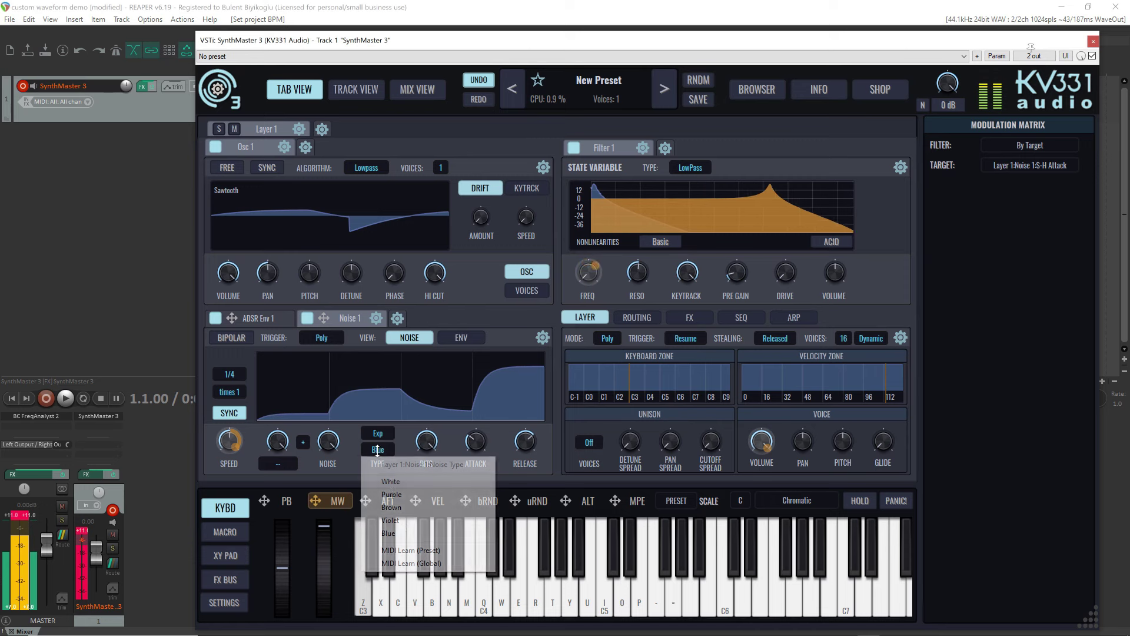
{"action": "left_click", "coordinate": [398, 507]}
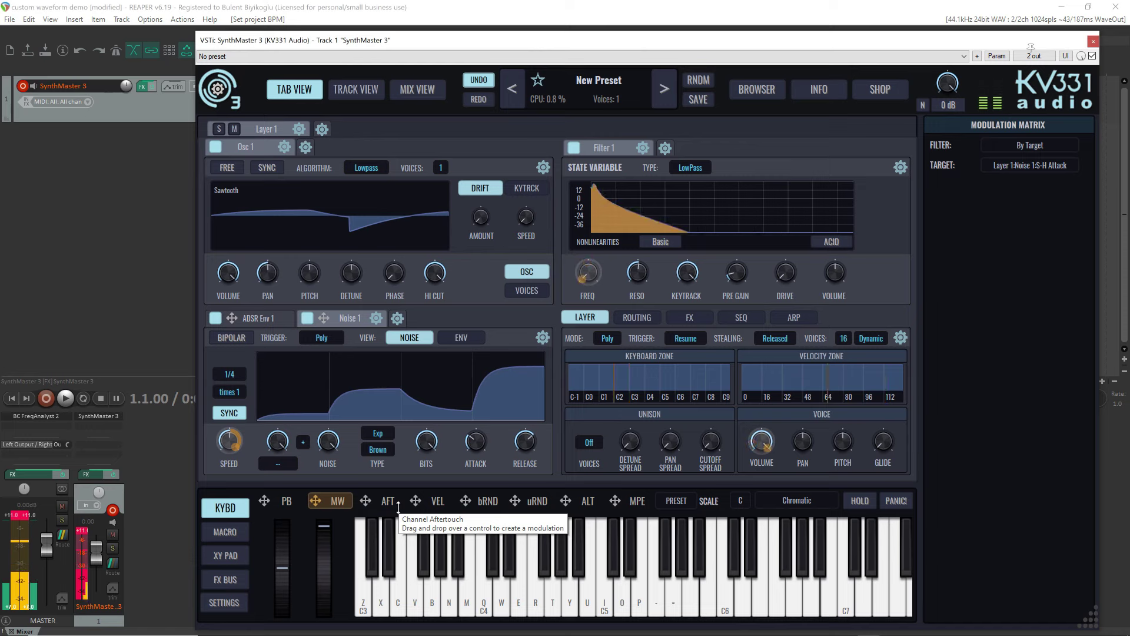
{"action": "left_click", "coordinate": [378, 433]}
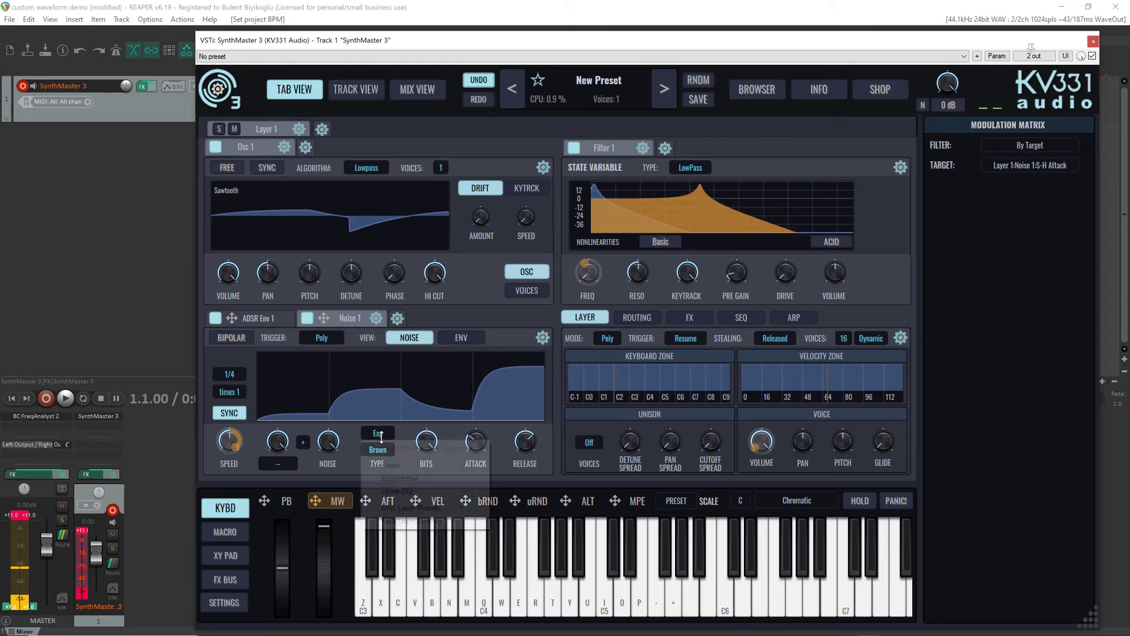
{"action": "left_click", "coordinate": [405, 491]}
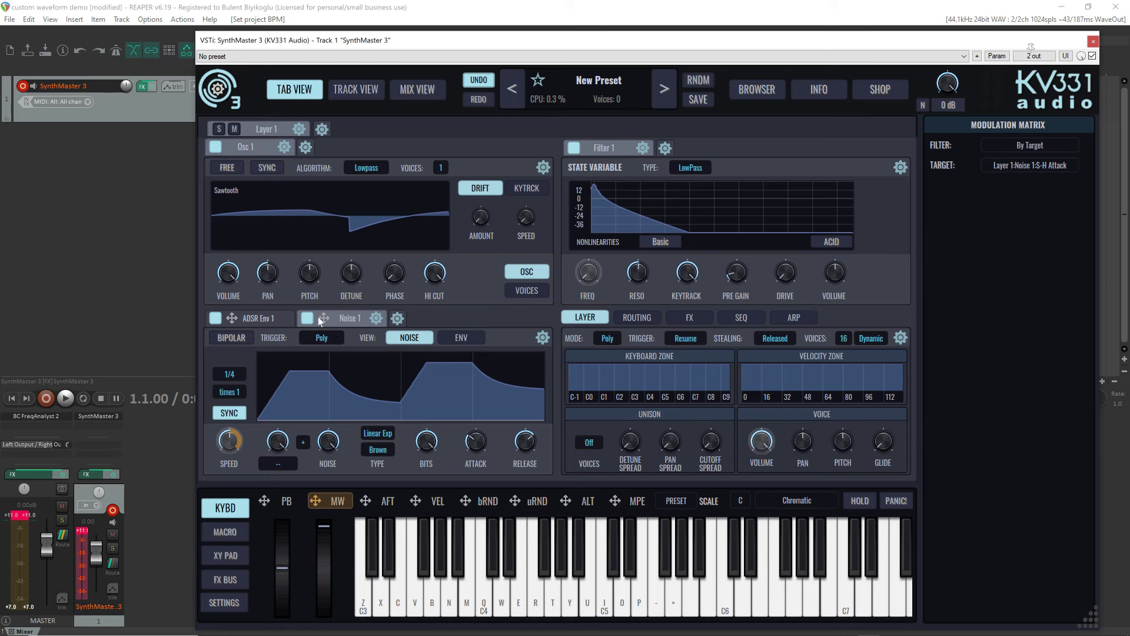
Step: Make Noise 1 bipolar and raise Filter 1's cutoff to about 442 Hz with a smaller noise modulation amount
{"action": "left_click", "coordinate": [234, 338]}
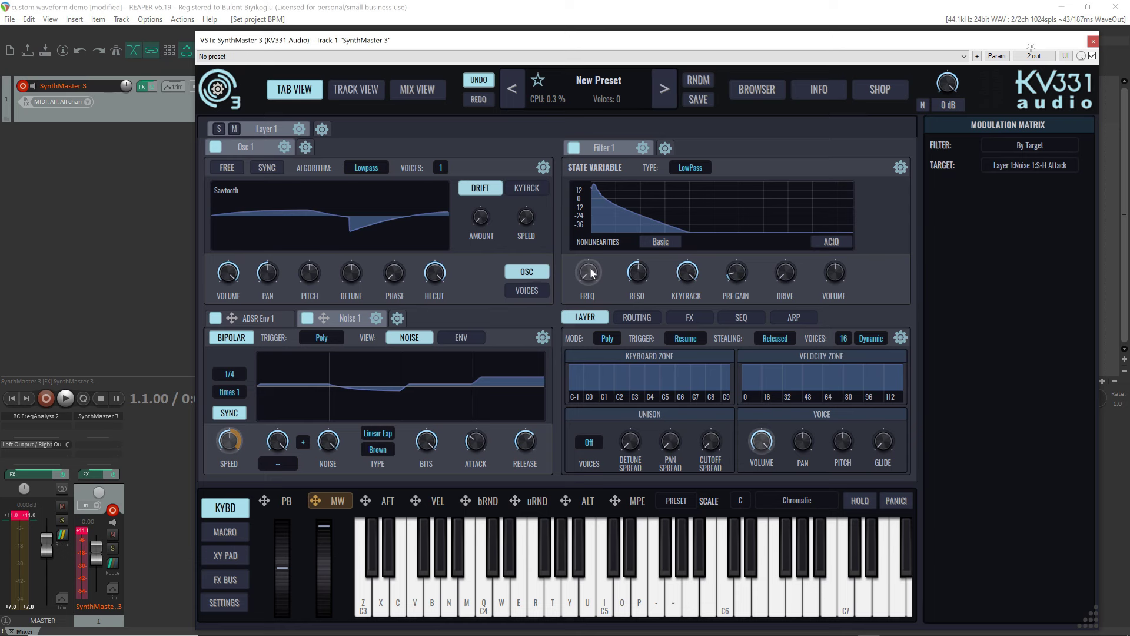
{"action": "left_click_drag", "start_coordinate": [591, 269], "coordinate": [578, 232]}
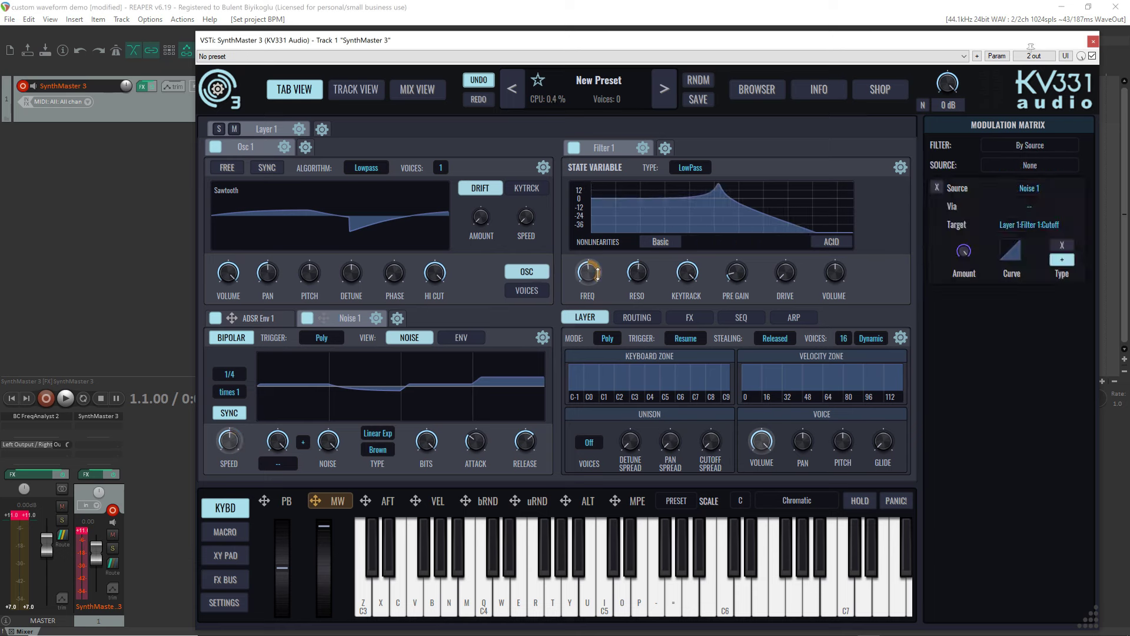
{"action": "left_click_drag", "start_coordinate": [597, 272], "coordinate": [607, 302]}
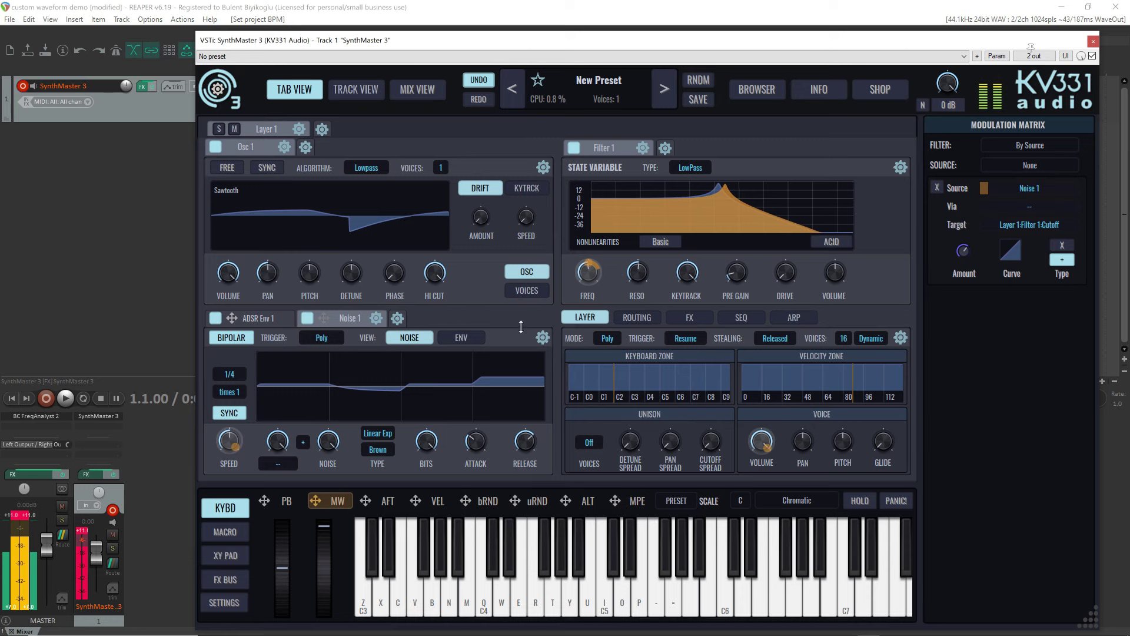
Step: Audition the bipolar modulation with White and Purple noise, and set Noise 1's type back to Brown
{"action": "left_click", "coordinate": [384, 450]}
{"action": "left_click", "coordinate": [404, 481]}
{"action": "left_click", "coordinate": [378, 449]}
{"action": "left_click", "coordinate": [401, 496]}
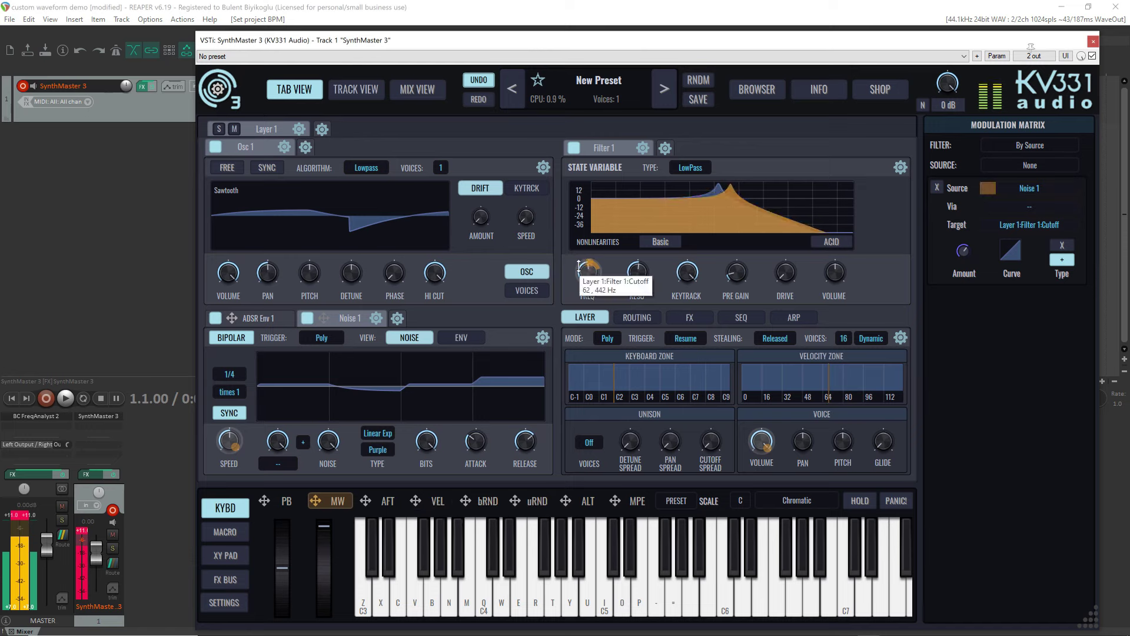
{"action": "left_click", "coordinate": [378, 449]}
{"action": "left_click", "coordinate": [395, 510]}
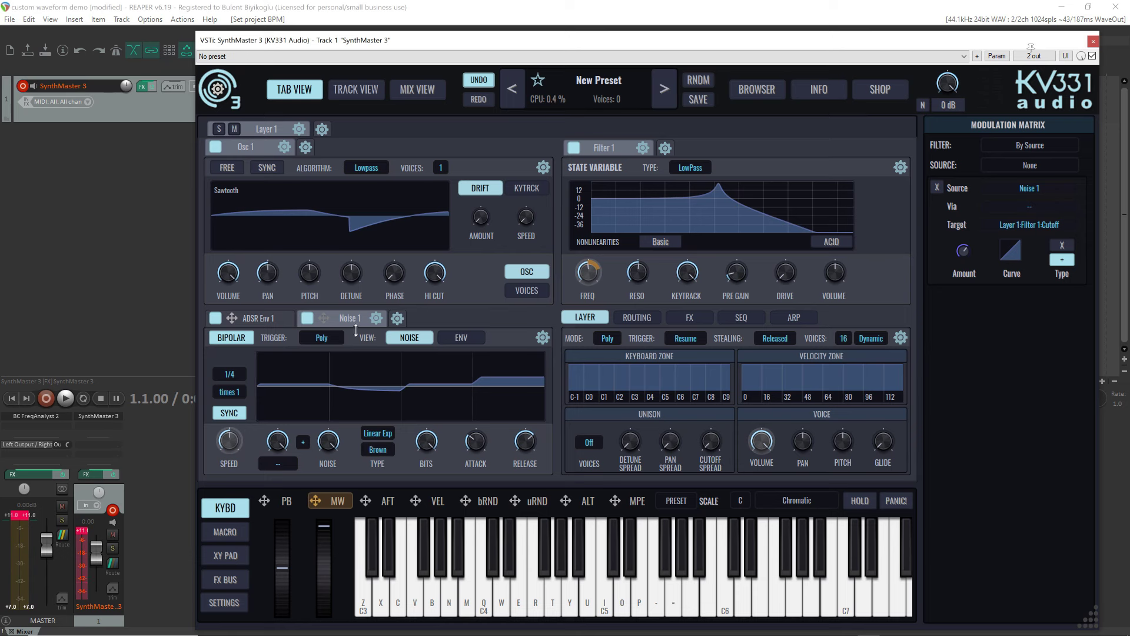
Step: Lengthen Noise 1's envelope to an attack of about 2.4 s and a release of 2 s, and audition the fade-in
{"action": "left_click", "coordinate": [462, 335]}
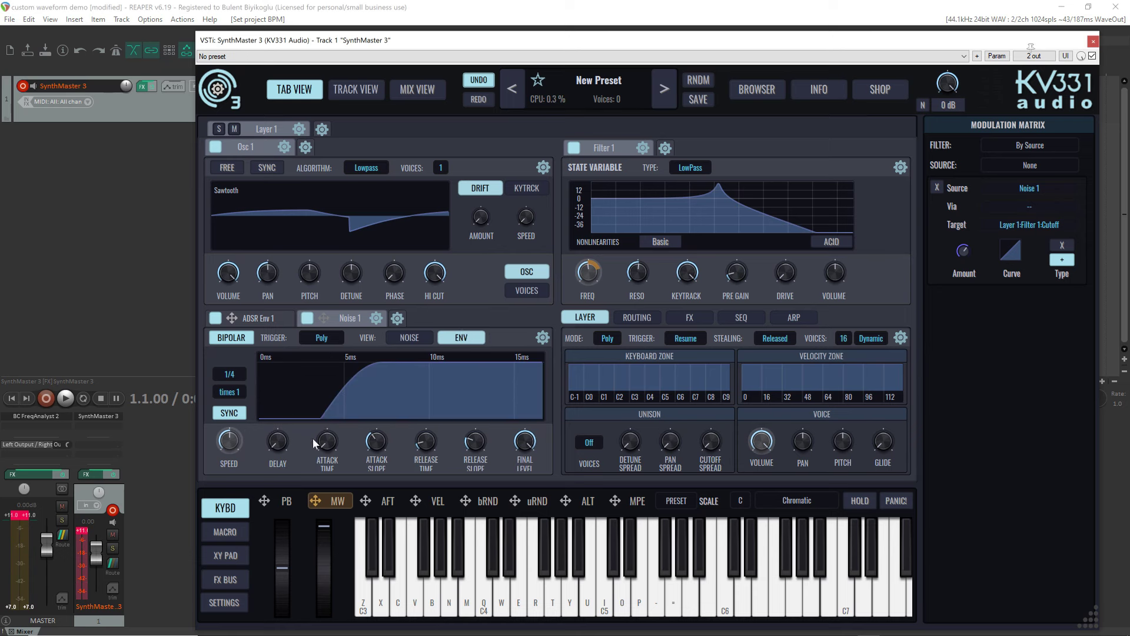
{"action": "left_click", "coordinate": [278, 445]}
{"action": "left_click_drag", "start_coordinate": [326, 442], "coordinate": [330, 394]}
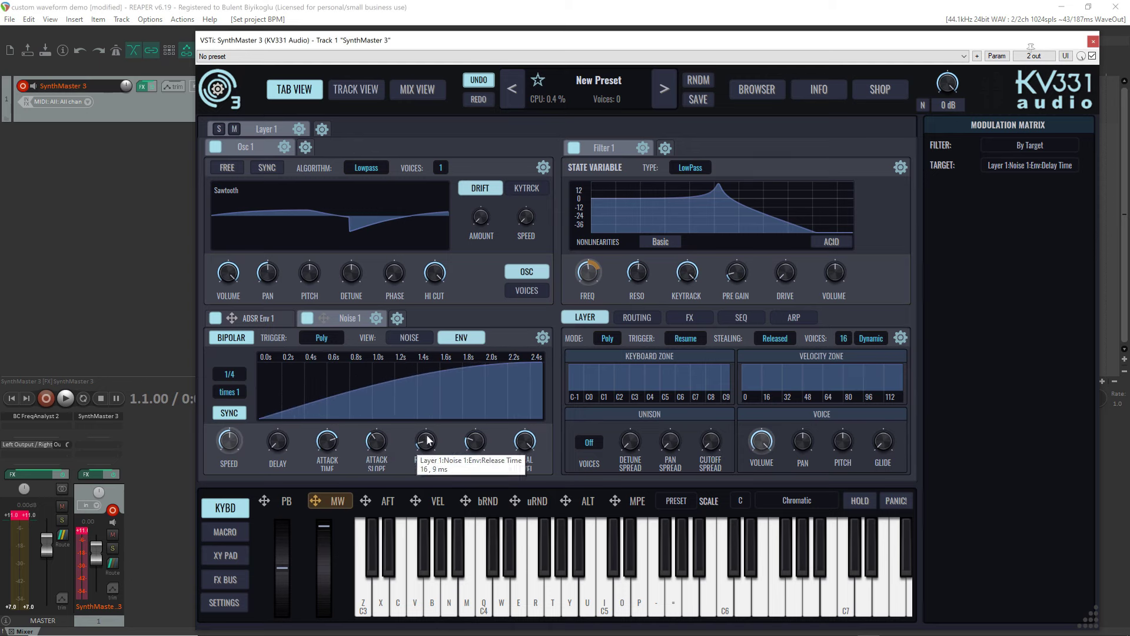
{"action": "left_click_drag", "start_coordinate": [426, 443], "coordinate": [433, 393]}
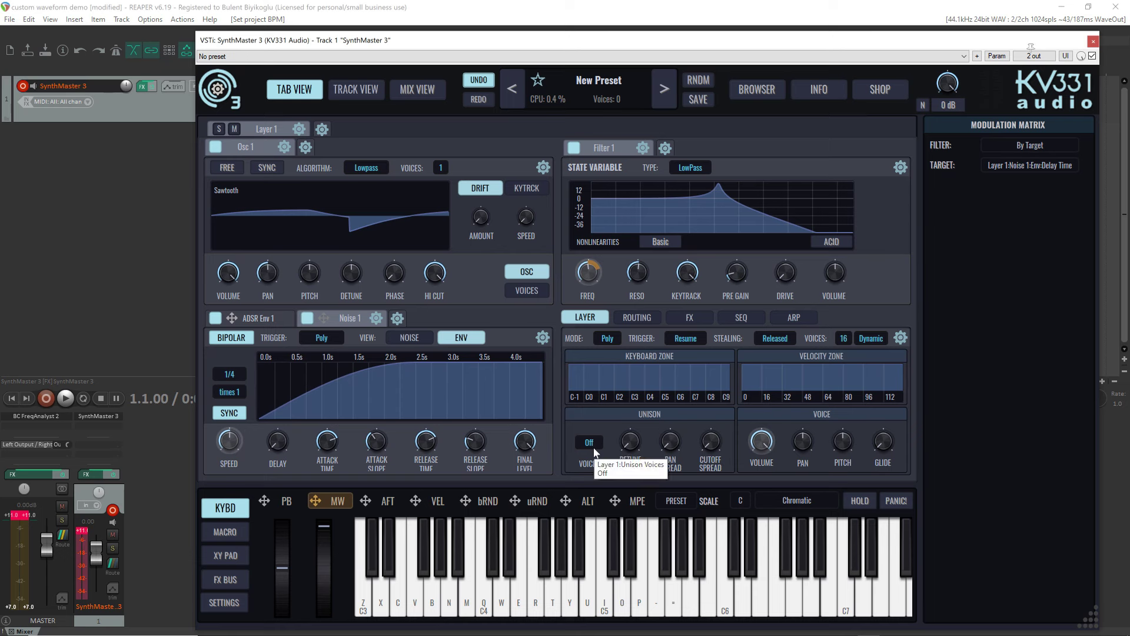
{"action": "mouse_move", "coordinate": [545, 364]}
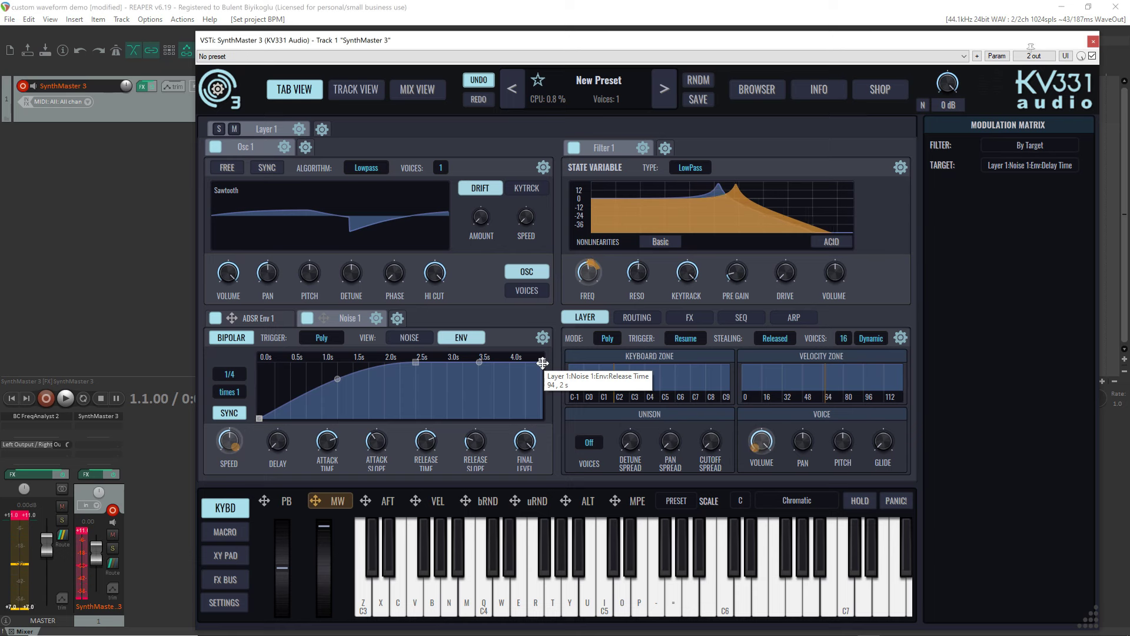
{"action": "key", "text": "q"}
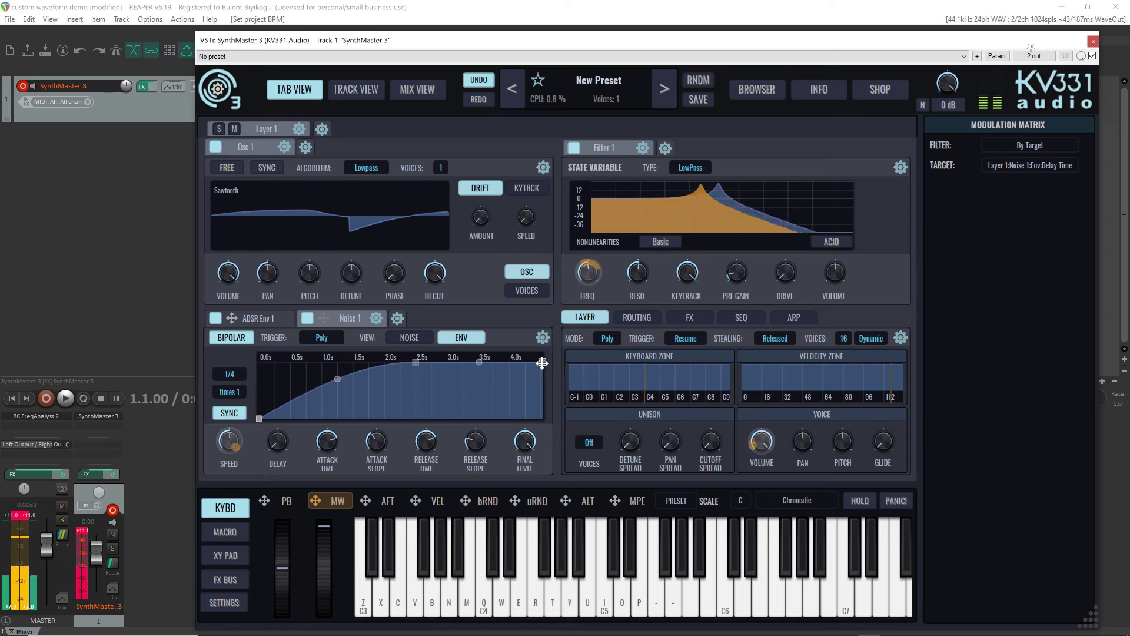
{"action": "key", "text": "b"}
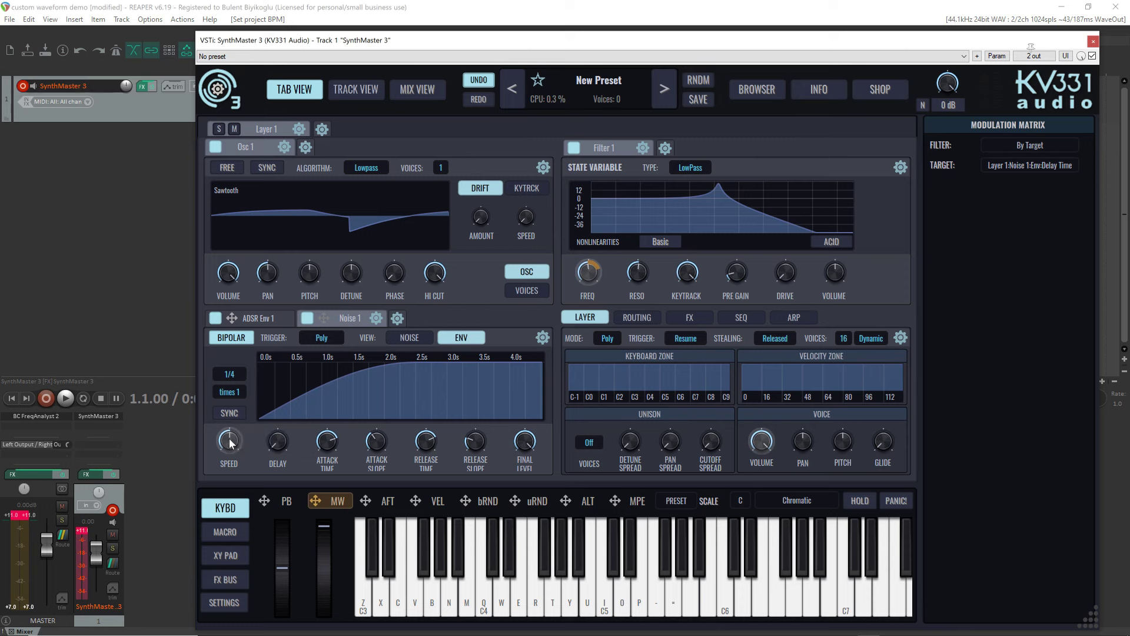
Step: Remove the mod wheel modulation from Noise 1's speed with tempo sync off, and audition a note
{"action": "right_click", "coordinate": [229, 441]}
{"action": "left_click", "coordinate": [271, 504]}
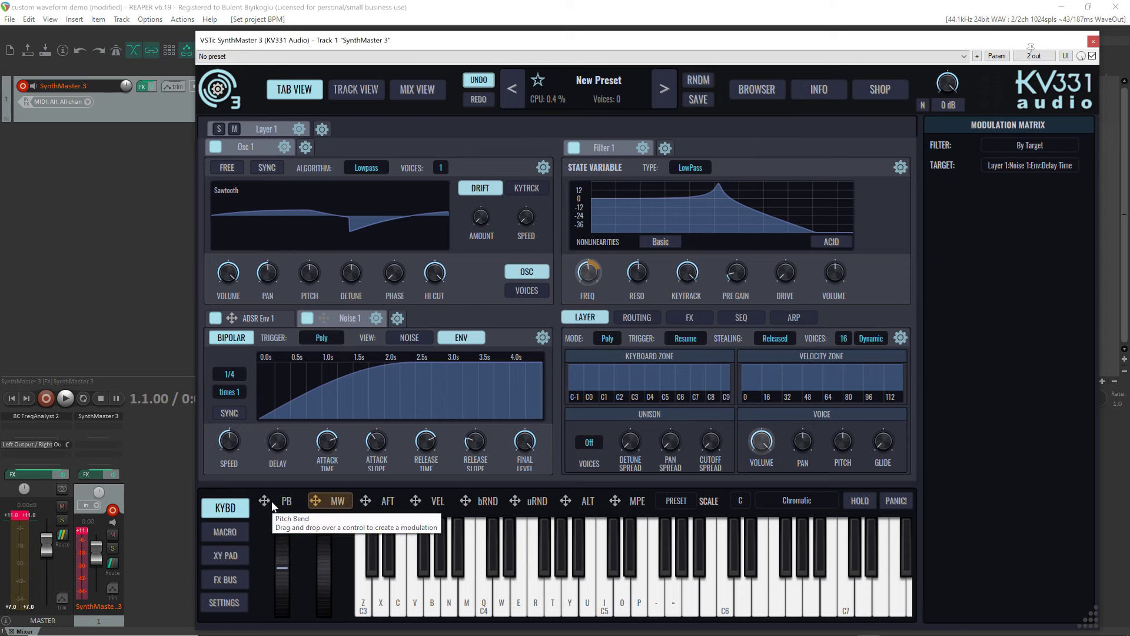
{"action": "key", "text": "z"}
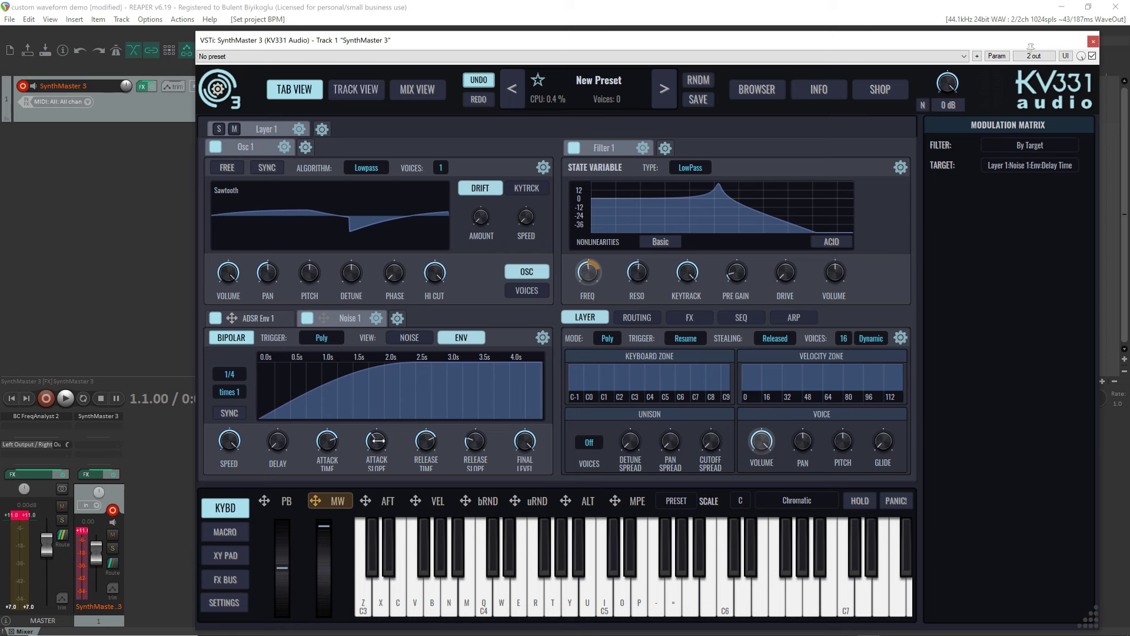
Step: Set Noise 1's sample-and-hold attack and release to 0 and audition the White, Purple and Brown types
{"action": "left_click", "coordinate": [408, 335]}
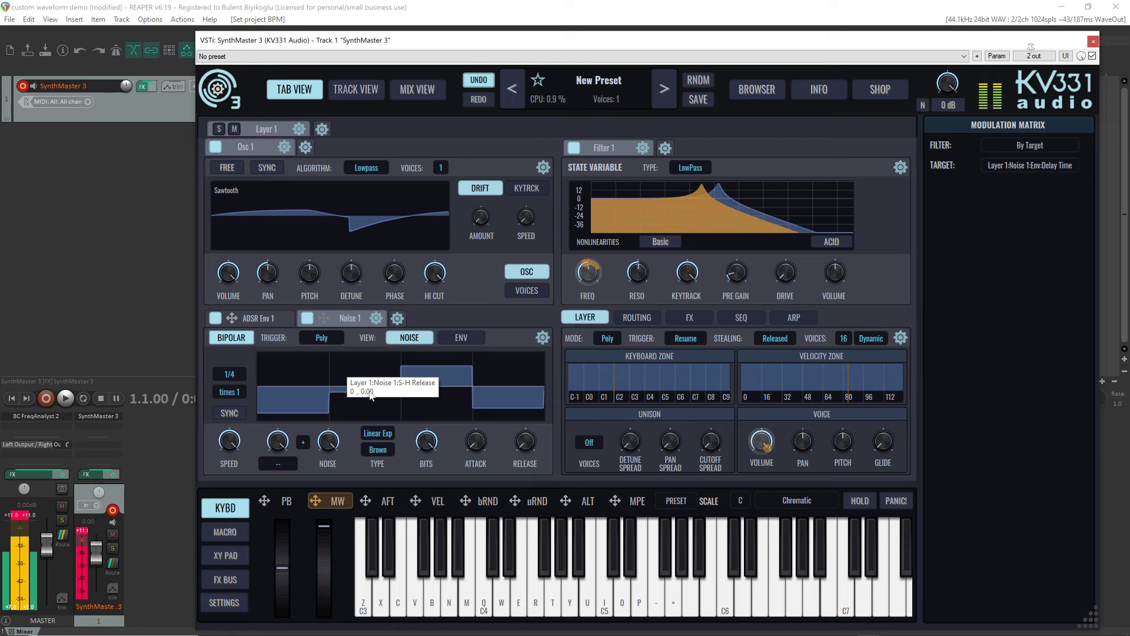
{"action": "left_click", "coordinate": [378, 450]}
{"action": "left_click", "coordinate": [407, 480]}
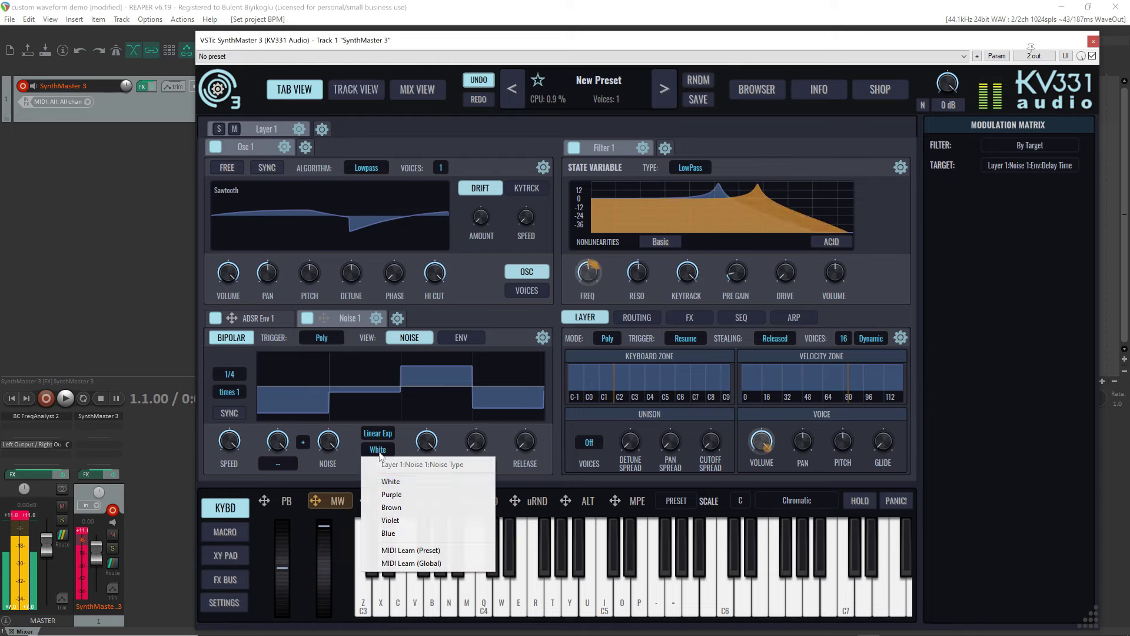
{"action": "left_click", "coordinate": [404, 494]}
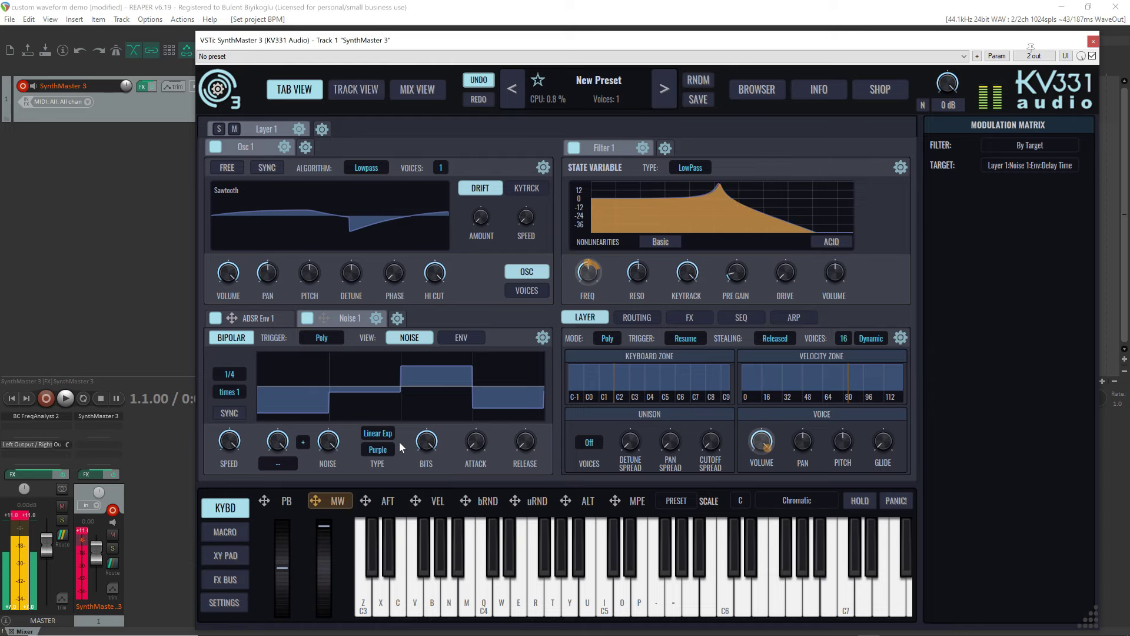
{"action": "left_click", "coordinate": [397, 446]}
{"action": "left_click", "coordinate": [408, 509]}
Step: Set Noise 1's noise type to White and lower its bit depth while auditioning a note
{"action": "left_click", "coordinate": [382, 452]}
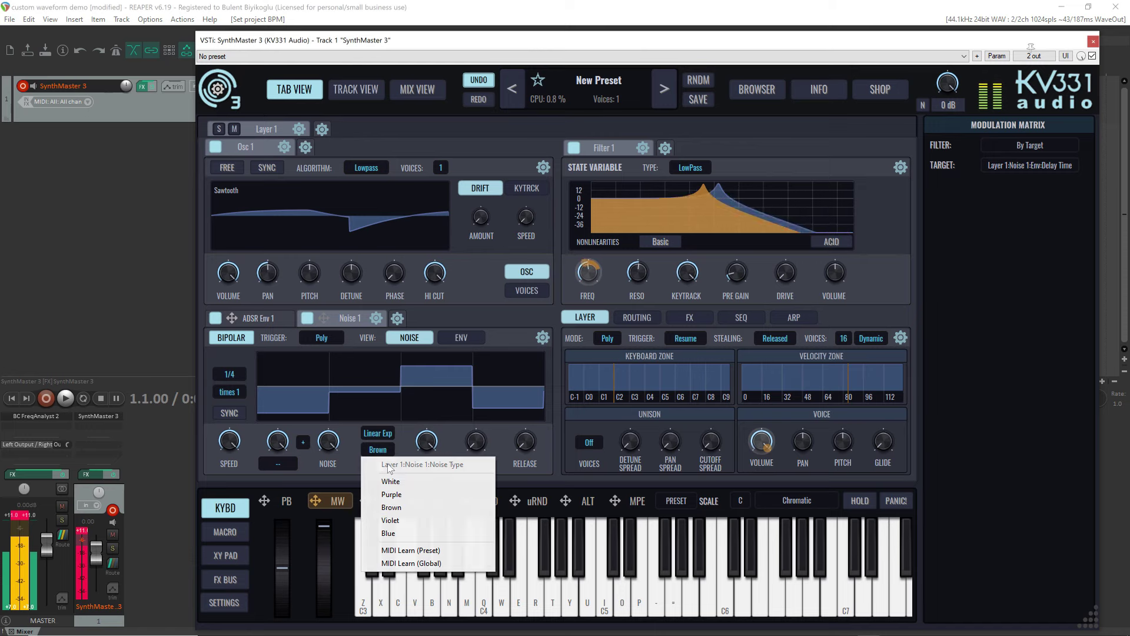
{"action": "left_click", "coordinate": [383, 480]}
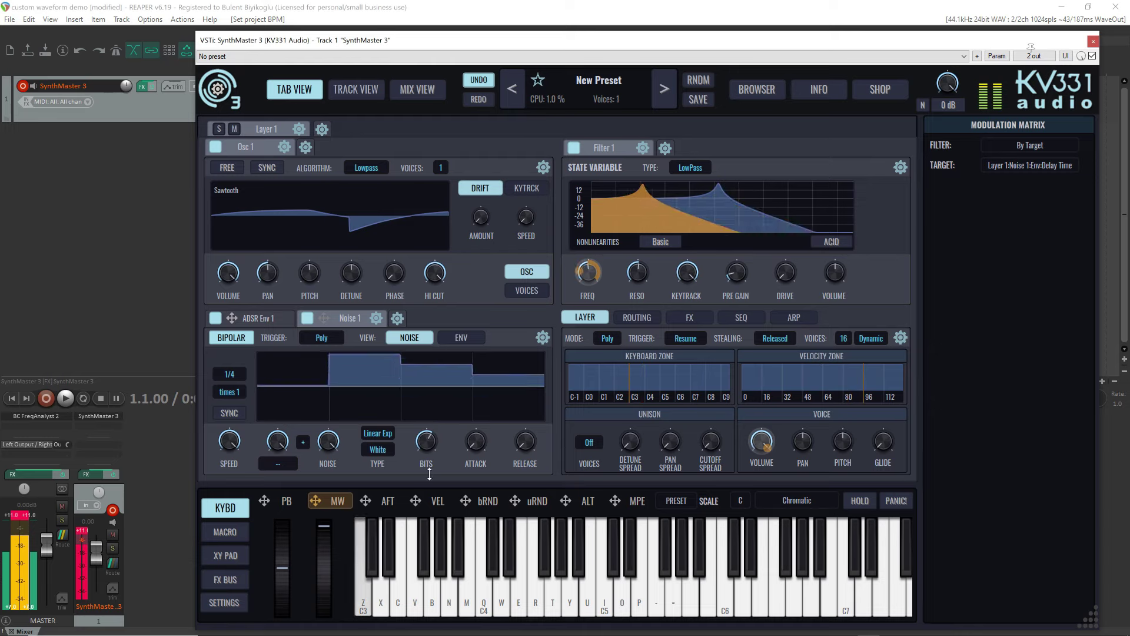
{"action": "left_click_drag", "start_coordinate": [430, 474], "coordinate": [443, 509]}
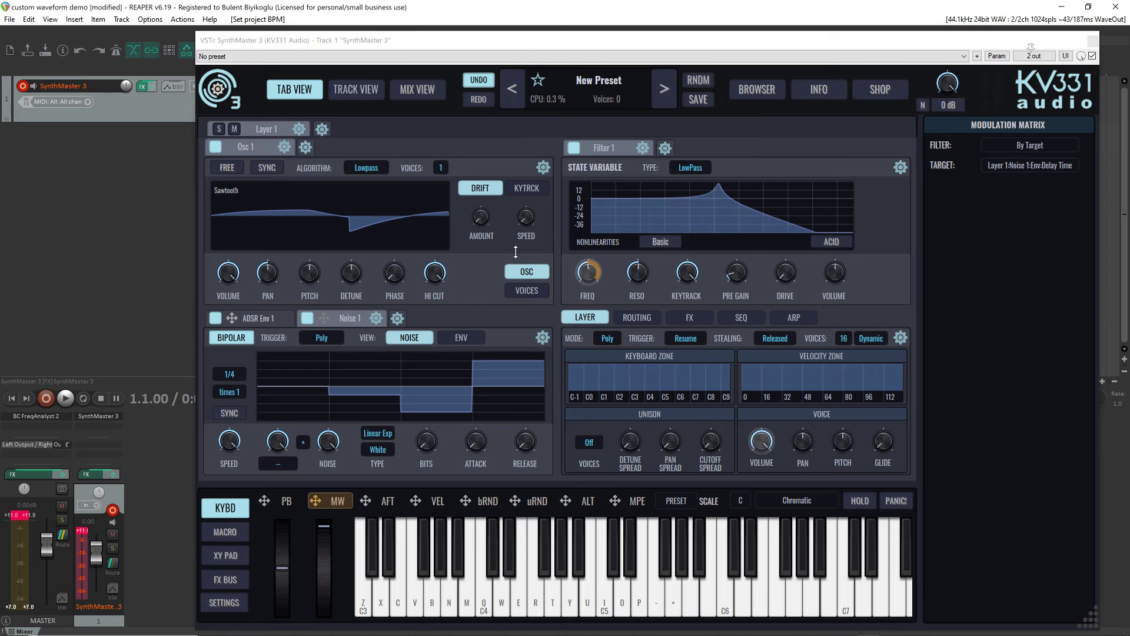
Step: Delete Noise 1 from the layer and add a Step modulator in its place
{"action": "left_click", "coordinate": [376, 318]}
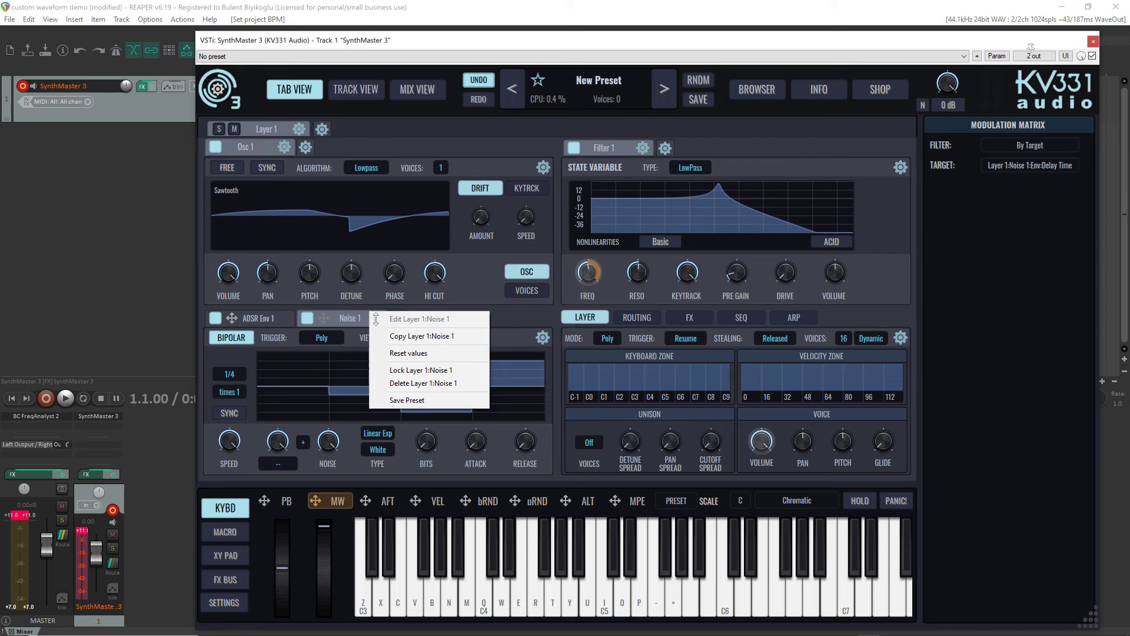
{"action": "left_click", "coordinate": [395, 380]}
{"action": "left_click", "coordinate": [306, 319]}
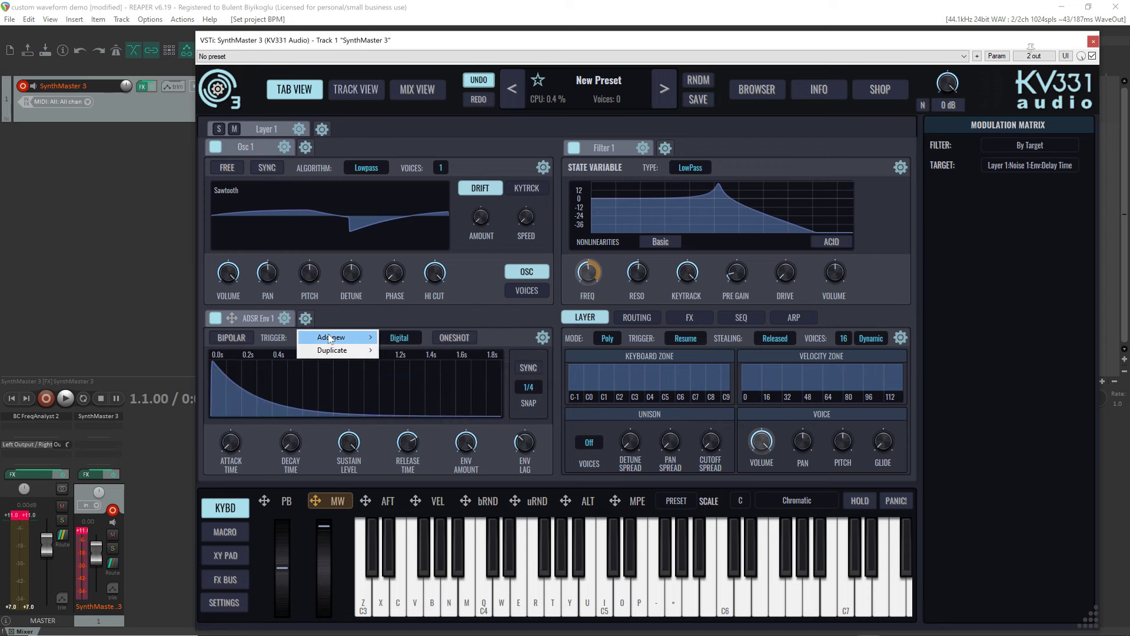
{"action": "mouse_move", "coordinate": [339, 337]}
{"action": "left_click", "coordinate": [467, 393]}
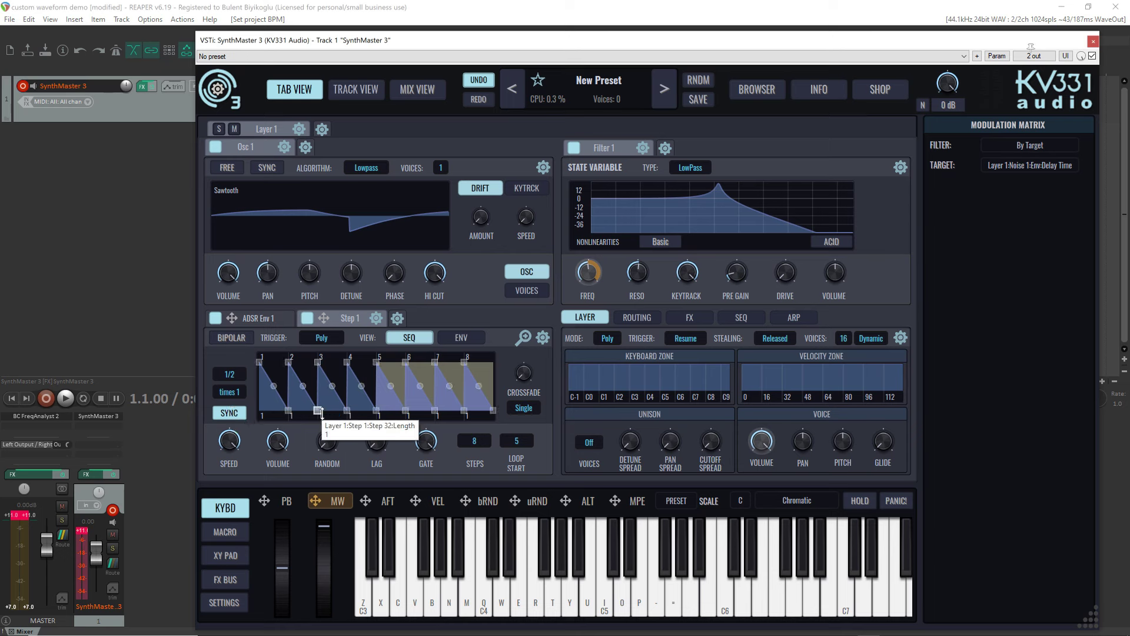
Step: Set Step 1's beat multiplier to 1/4 and assign Step 1 to modulate Filter 1's cutoff
{"action": "left_click", "coordinate": [228, 375]}
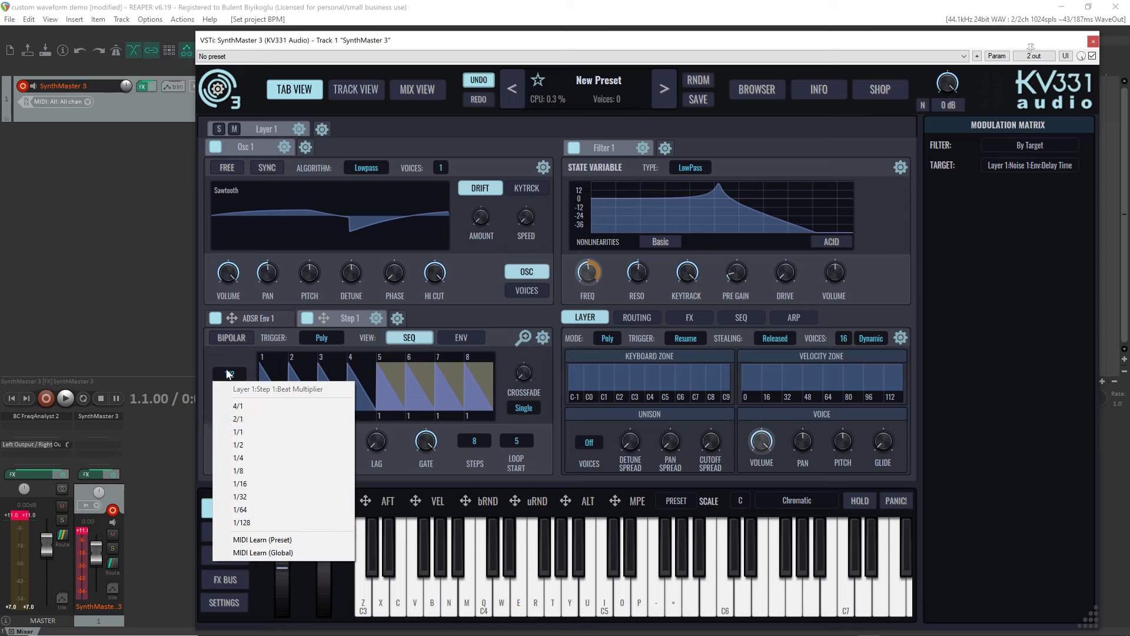
{"action": "left_click", "coordinate": [263, 456]}
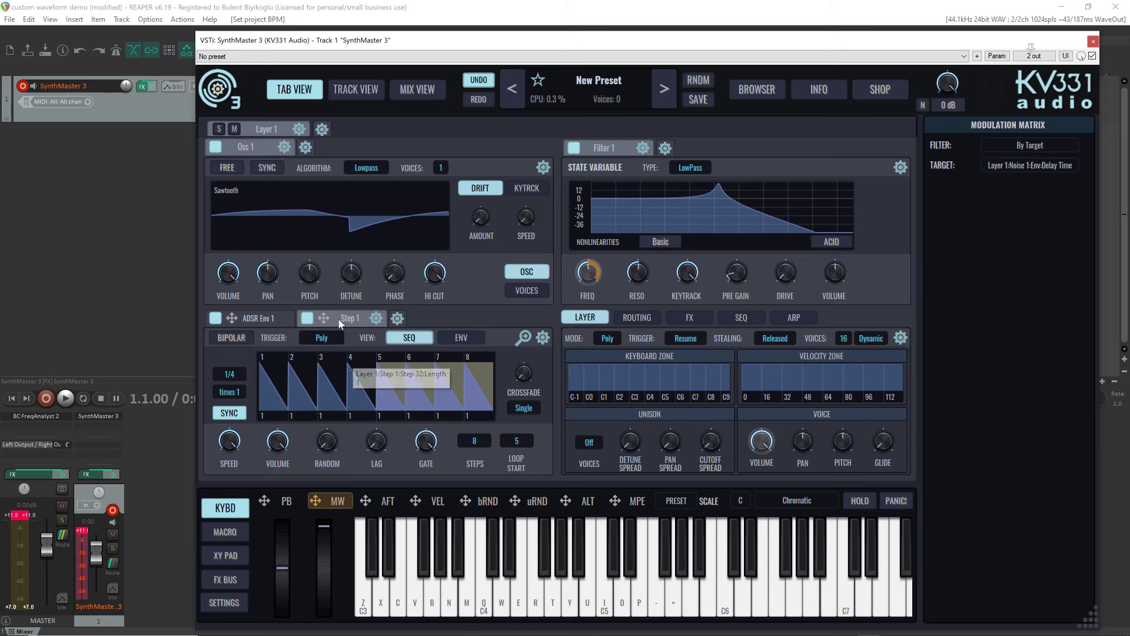
{"action": "mouse_move", "coordinate": [464, 296]}
{"action": "left_mouse_down"}
{"action": "mouse_move", "coordinate": [587, 273]}
{"action": "mouse_move", "coordinate": [594, 334]}
{"action": "left_mouse_up"}
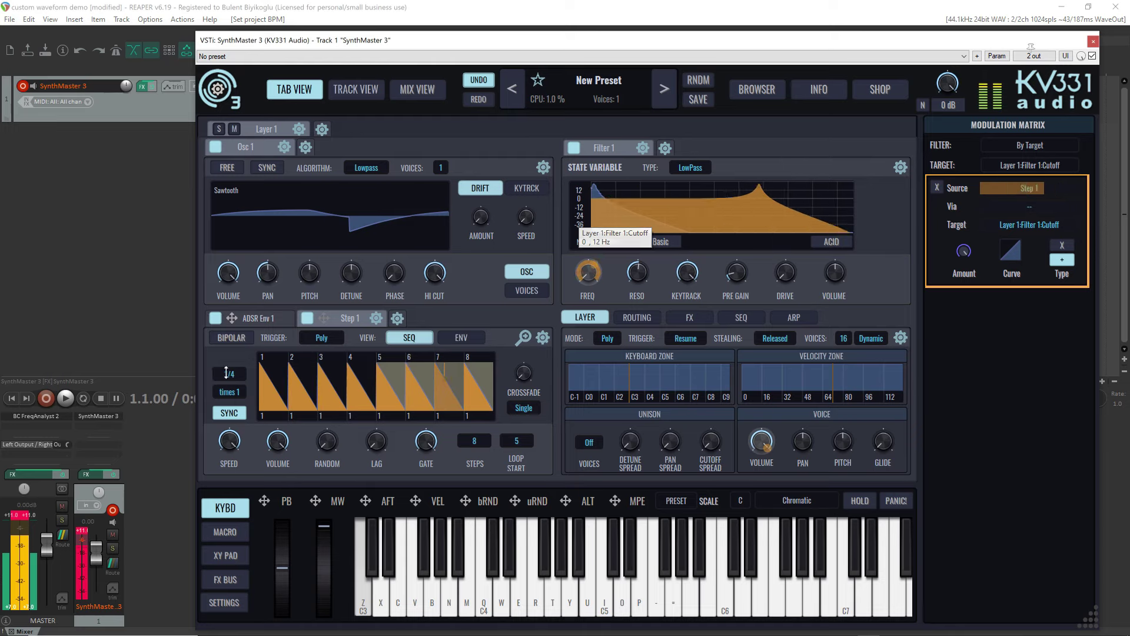
Step: Bend the slopes of Step 1's first three steps downward and give them rising initial levels, with step 1 at about 0.317
{"action": "mouse_move", "coordinate": [276, 385]}
{"action": "left_mouse_down"}
{"action": "mouse_move", "coordinate": [277, 398]}
{"action": "mouse_move", "coordinate": [304, 396]}
{"action": "mouse_move", "coordinate": [274, 403]}
{"action": "mouse_move", "coordinate": [332, 398]}
{"action": "left_mouse_up"}
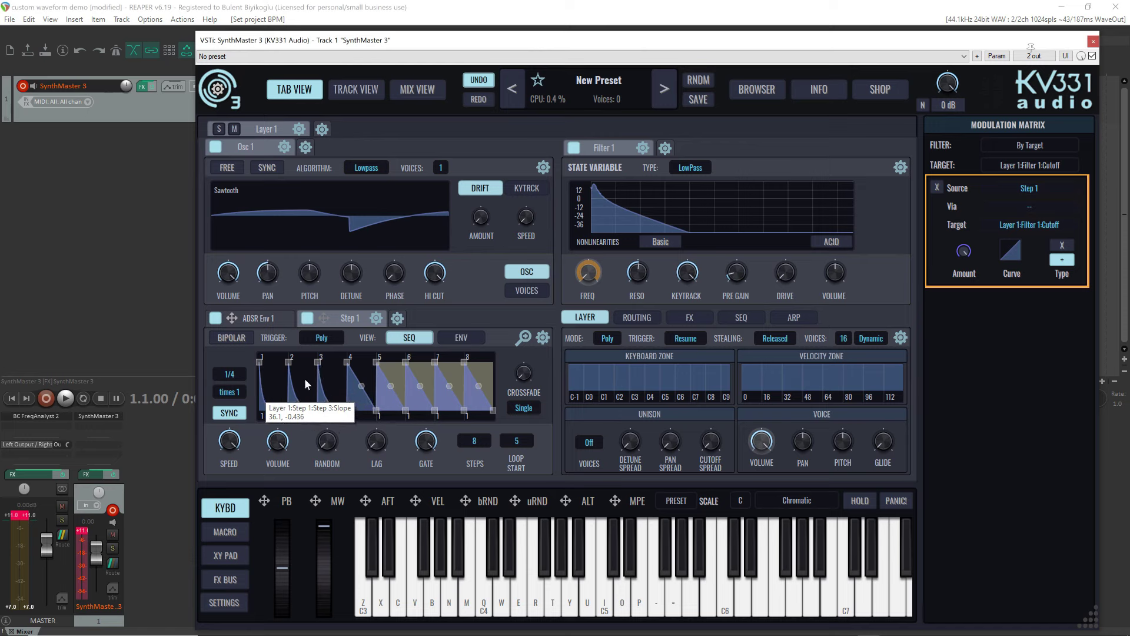
{"action": "left_click_drag", "start_coordinate": [330, 405], "coordinate": [355, 402]}
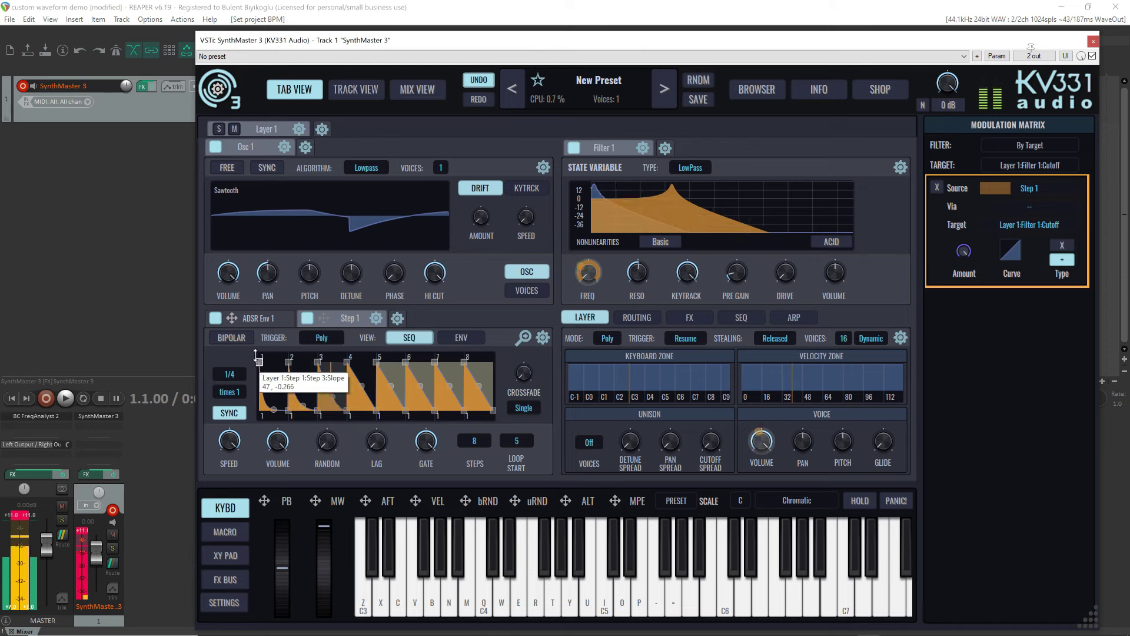
{"action": "left_click_drag", "start_coordinate": [260, 362], "coordinate": [259, 404]}
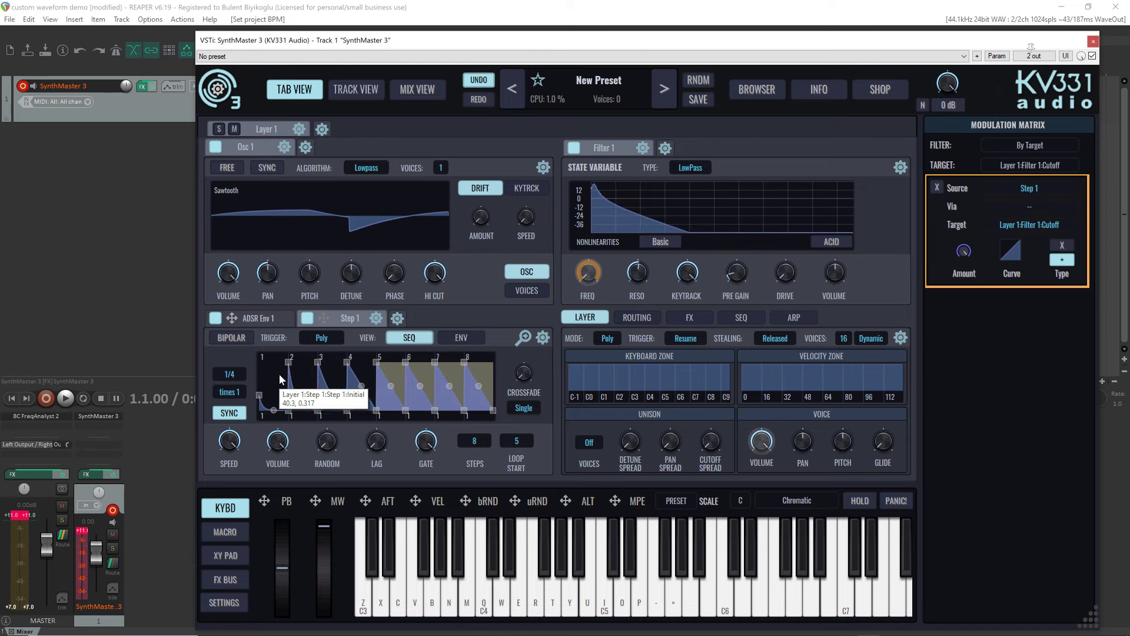
{"action": "left_click_drag", "start_coordinate": [288, 362], "coordinate": [318, 377]}
Step: Set the lengths of steps 5 to 8 to 1/2, 1/4, 1/3 and 1/3, and audition the sequence
{"action": "key", "text": "z"}
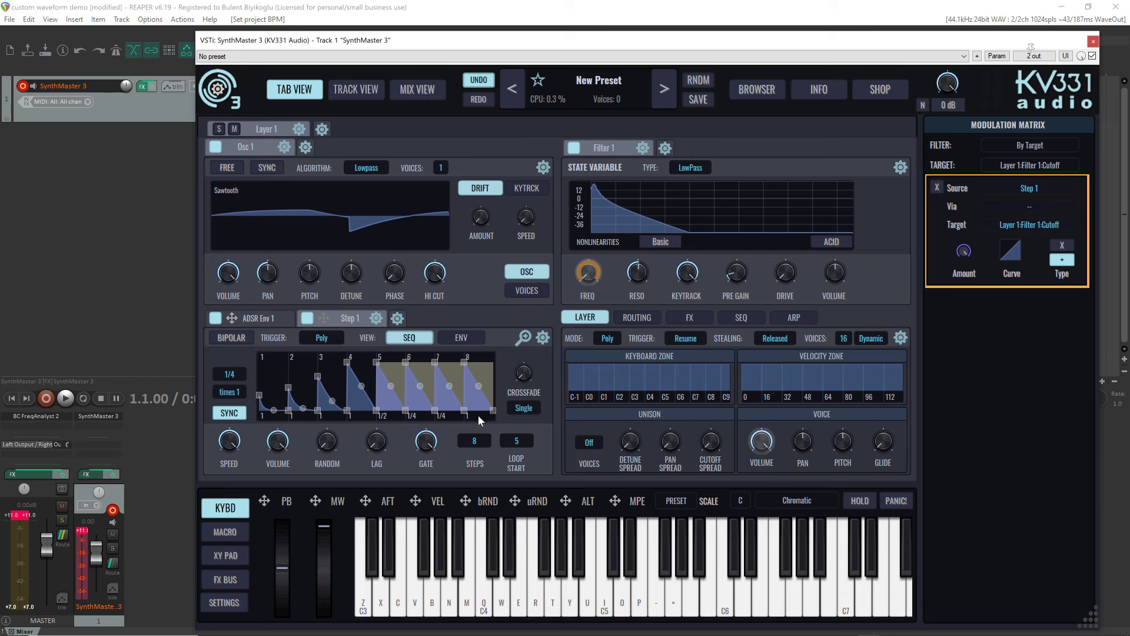
{"action": "key", "text": "z"}
{"action": "key", "text": "z"}
{"action": "left_click", "coordinate": [480, 414]}
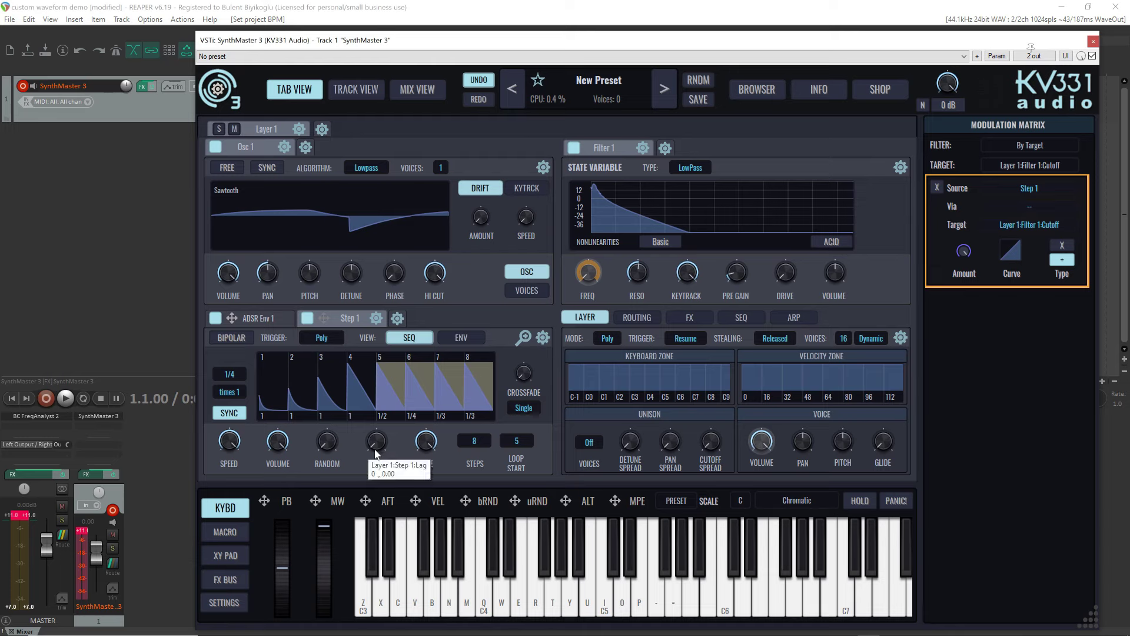
Step: Assign the mod wheel to Step 1's lag and lower the gate time to about 0.512 while auditioning a note
{"action": "left_click_drag", "start_coordinate": [378, 441], "coordinate": [371, 402]}
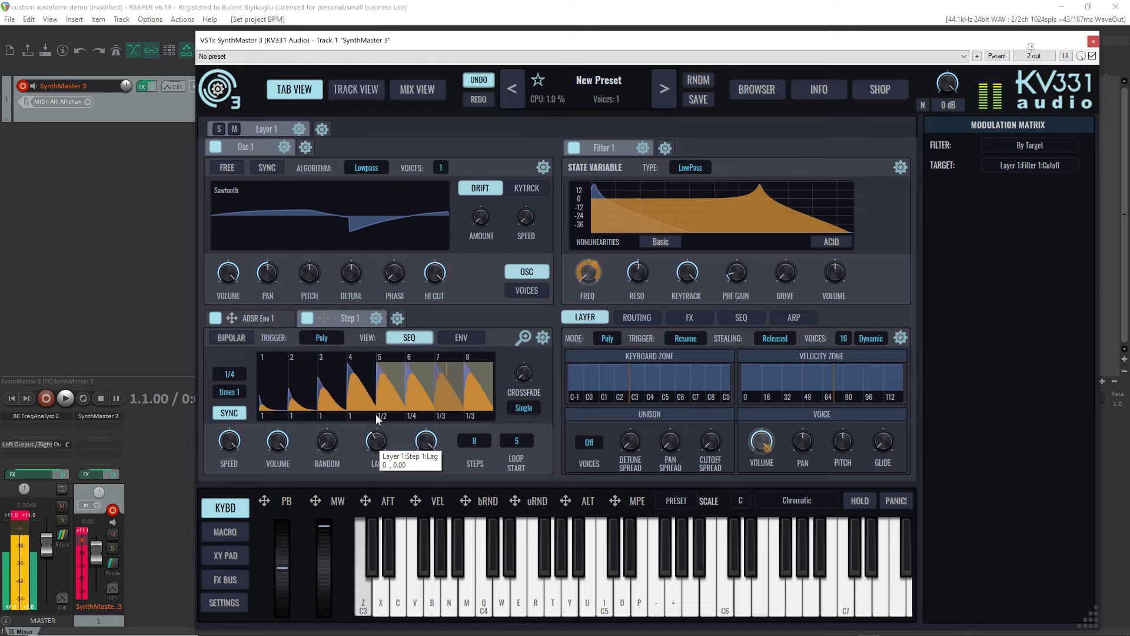
{"action": "left_click", "coordinate": [315, 500]}
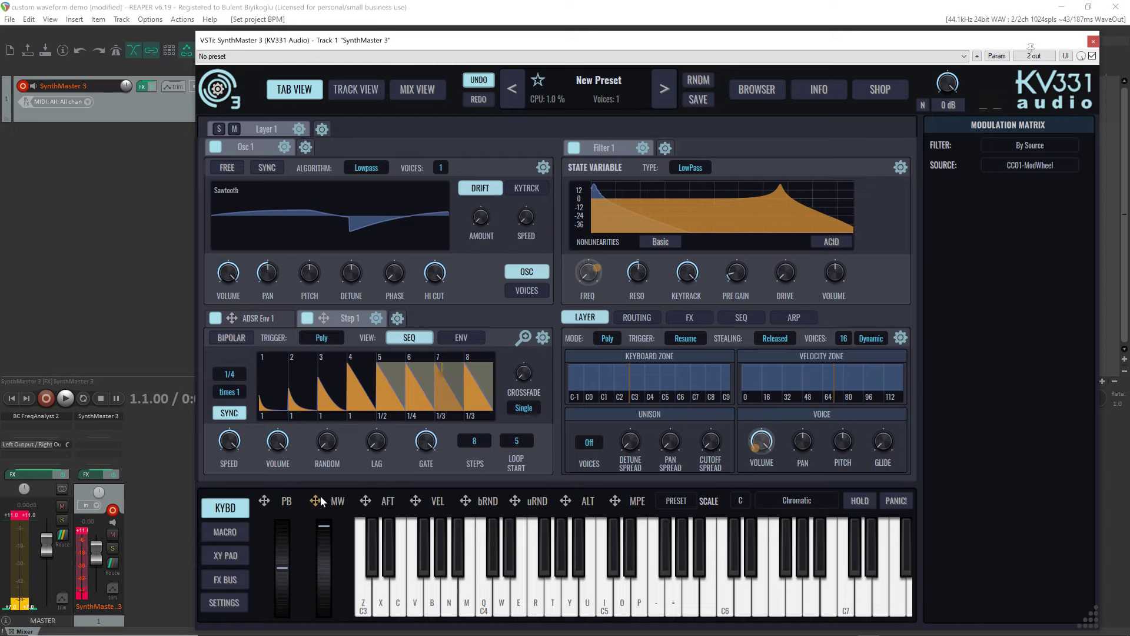
{"action": "left_click_drag", "start_coordinate": [377, 442], "coordinate": [377, 442]}
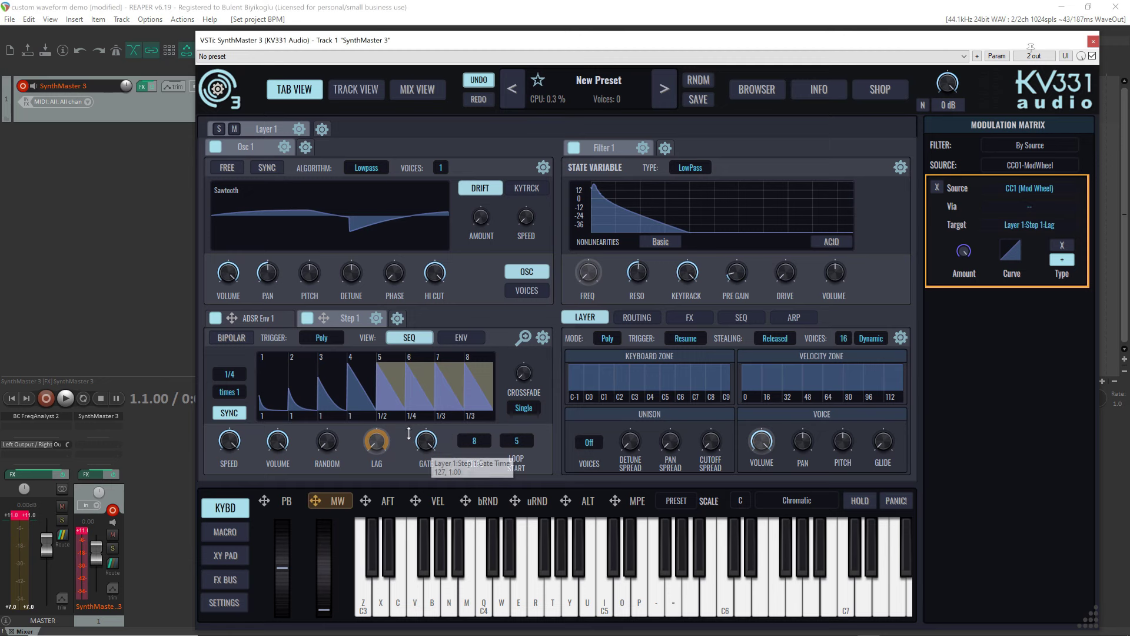
{"action": "left_click_drag", "start_coordinate": [426, 441], "coordinate": [438, 490]}
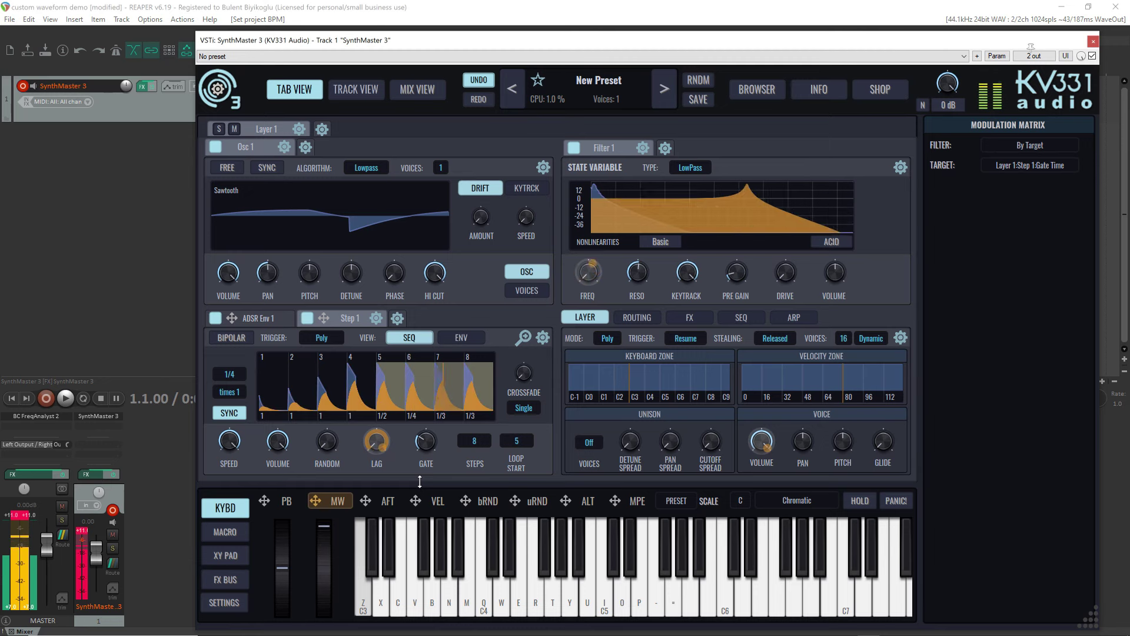
{"action": "left_click_drag", "start_coordinate": [421, 457], "coordinate": [401, 445]}
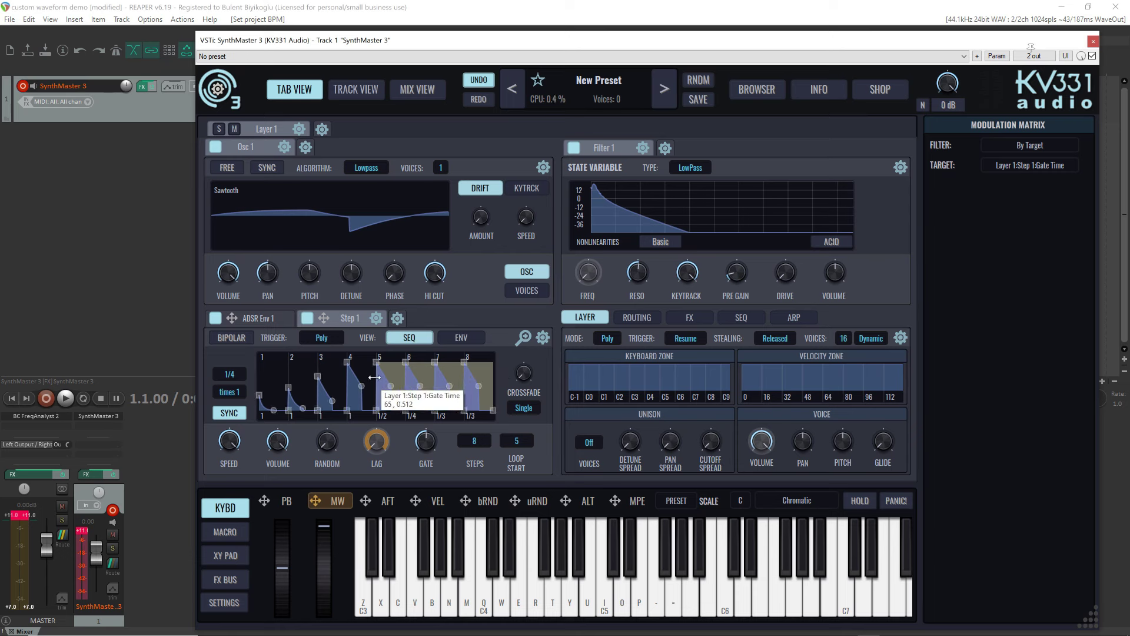
Step: Move Step 1's loop start to step 1 so all eight steps loop, and audition a note
{"action": "mouse_move", "coordinate": [374, 377]}
{"action": "left_mouse_down"}
{"action": "mouse_move", "coordinate": [301, 376]}
{"action": "mouse_move", "coordinate": [387, 378]}
{"action": "left_mouse_up"}
{"action": "right_click", "coordinate": [526, 438]}
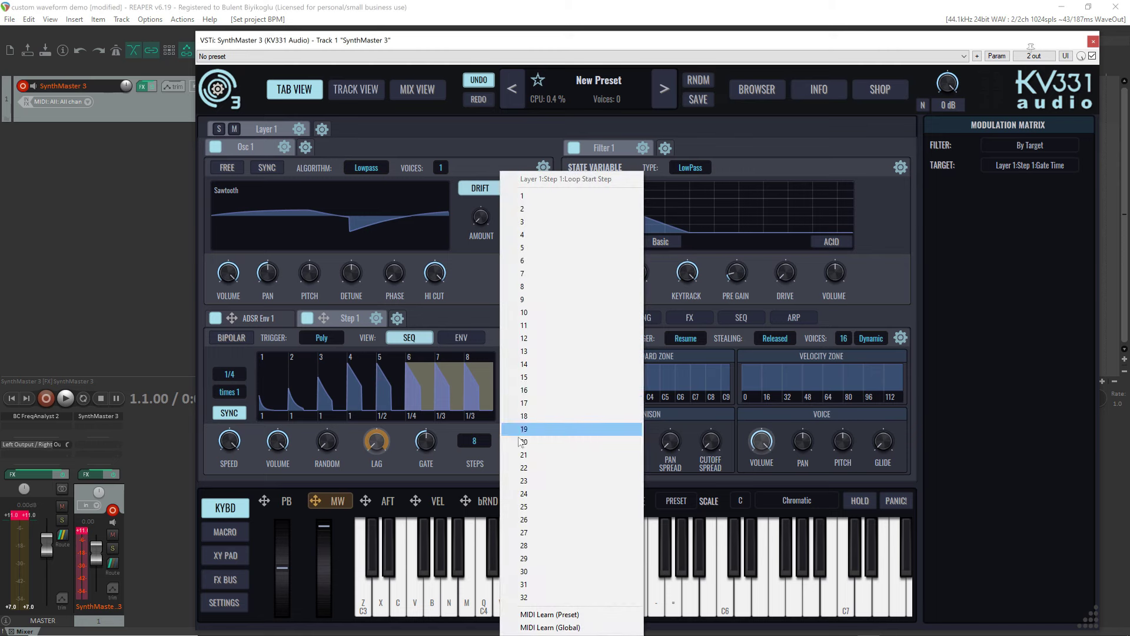
{"action": "left_click", "coordinate": [570, 200]}
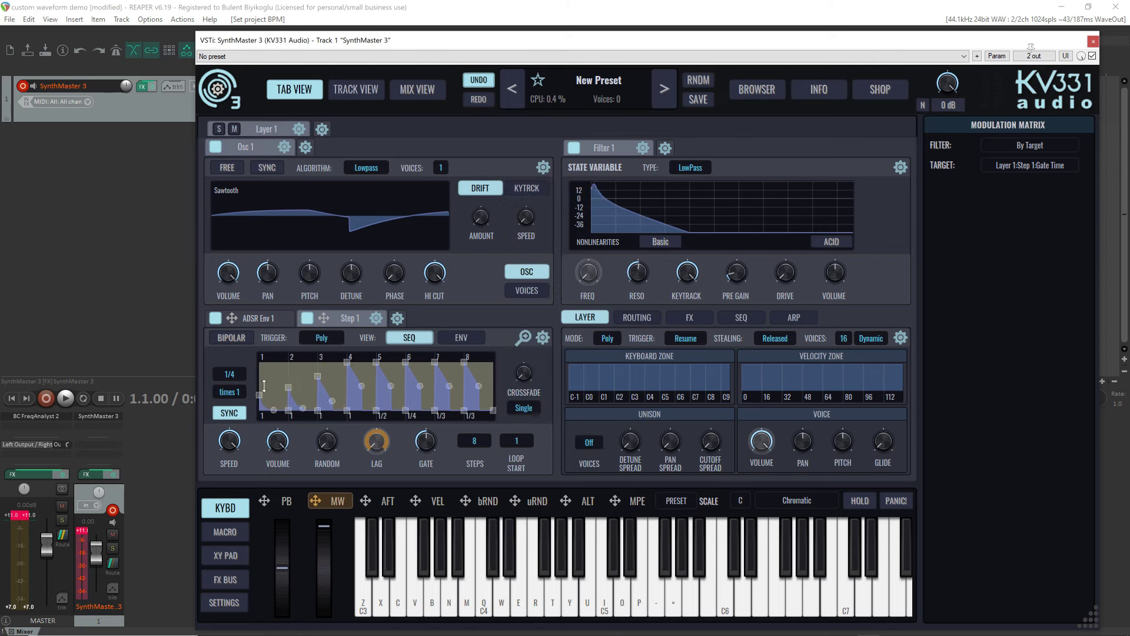
{"action": "key", "text": "z"}
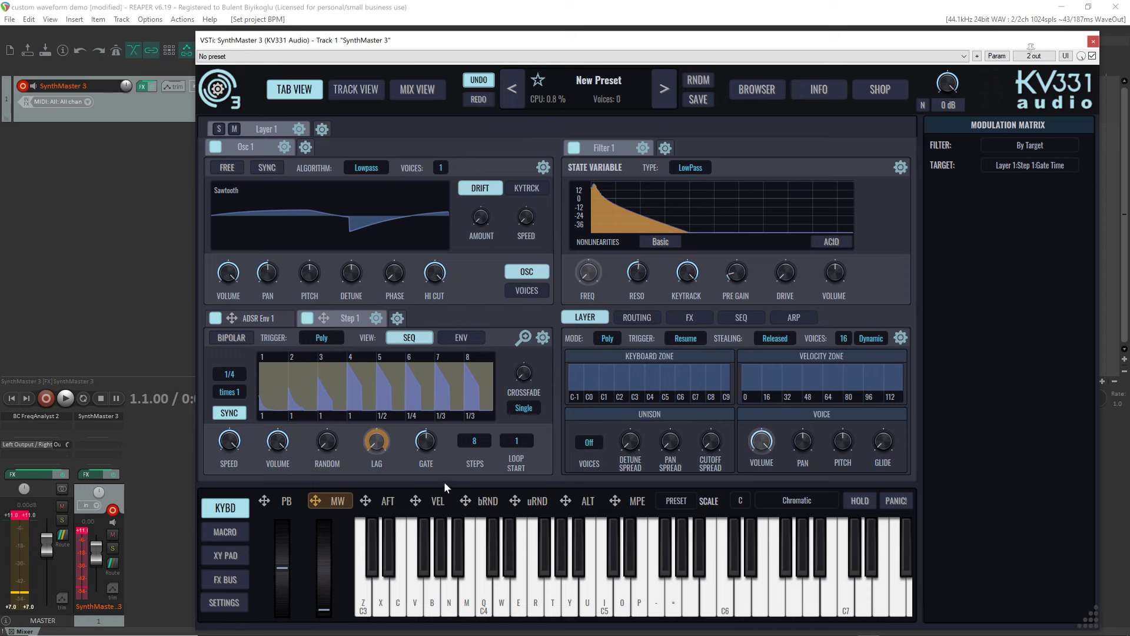
Step: Lengthen Step 1's envelope attack, set its release to 2.5 s and final level to zero, adjust the release slope, and audition it
{"action": "left_click", "coordinate": [458, 340]}
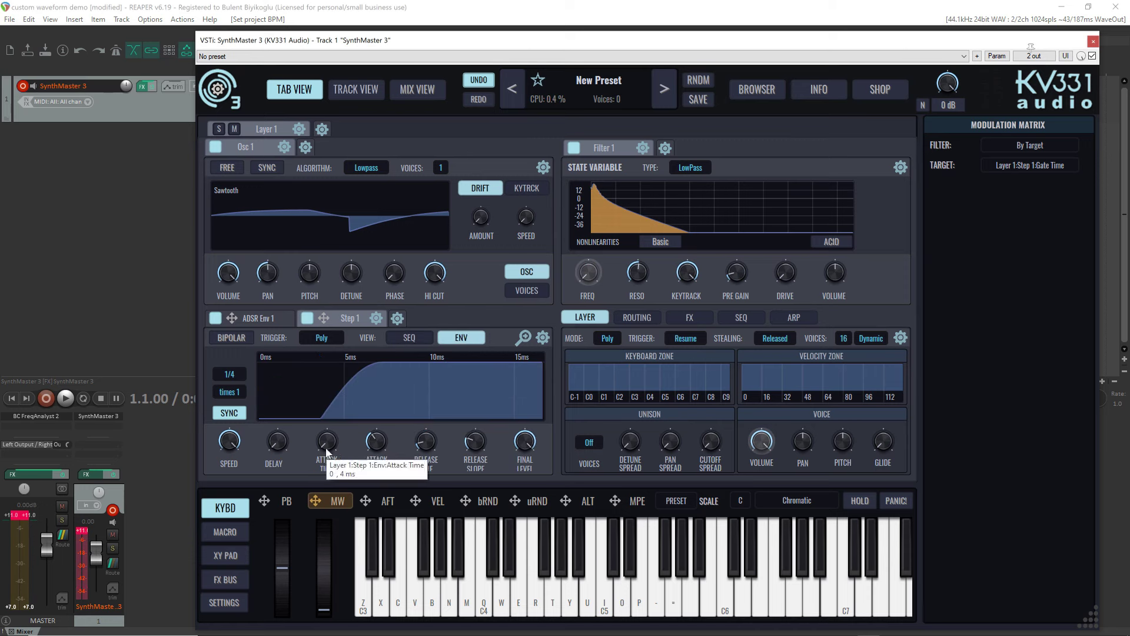
{"action": "left_click_drag", "start_coordinate": [327, 420], "coordinate": [323, 380]}
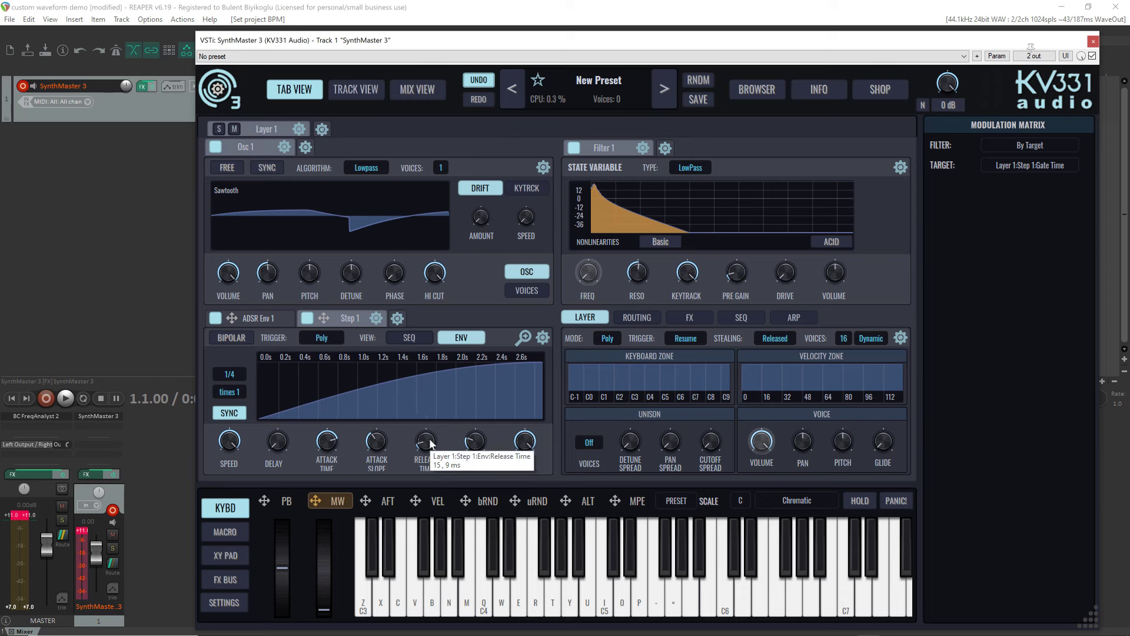
{"action": "left_click_drag", "start_coordinate": [431, 444], "coordinate": [420, 395]}
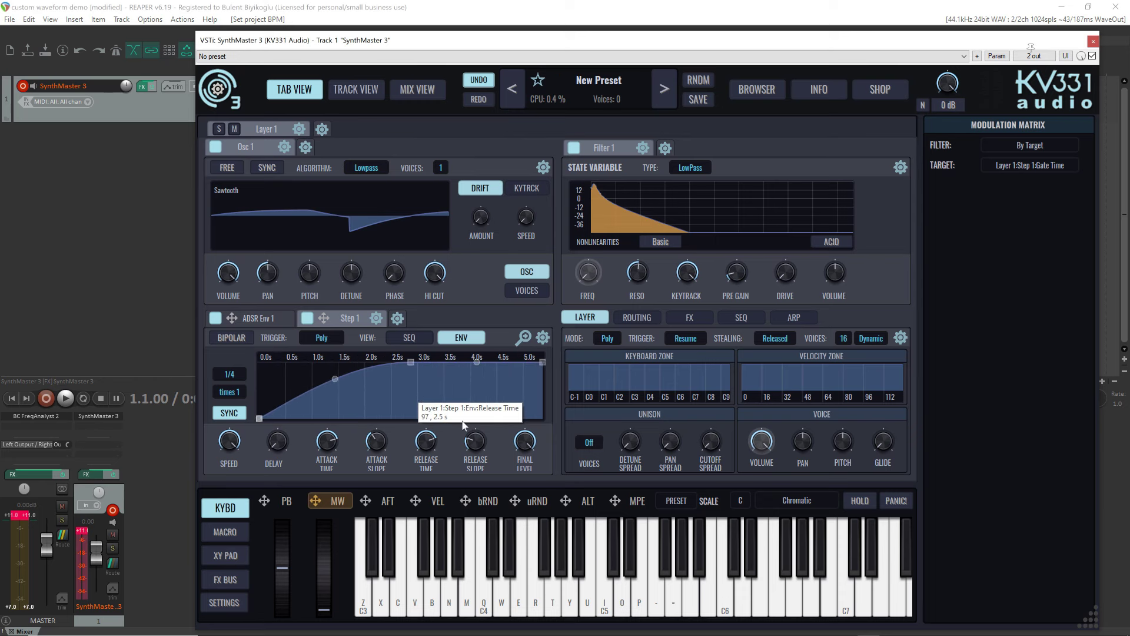
{"action": "key", "text": "z"}
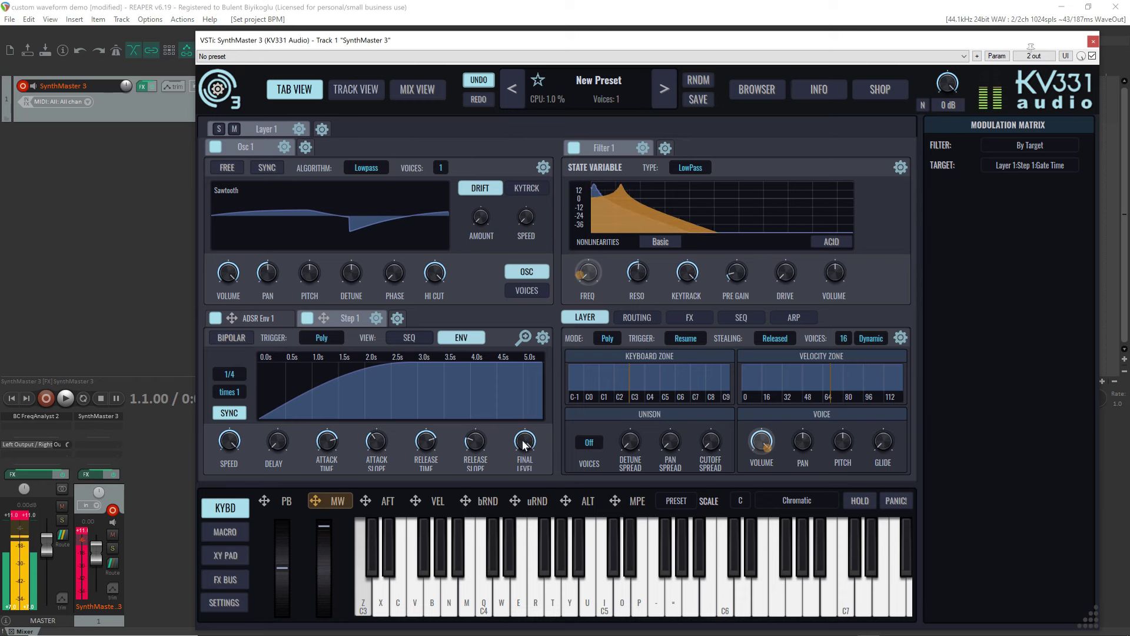
{"action": "left_click_drag", "start_coordinate": [483, 411], "coordinate": [477, 409]}
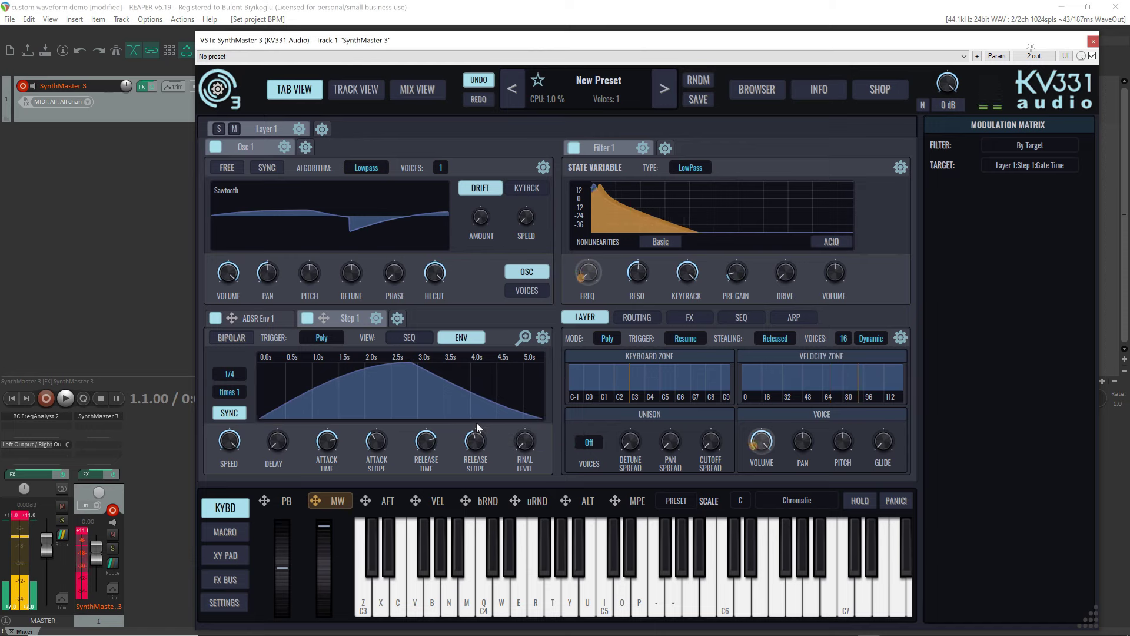
{"action": "key", "text": "z"}
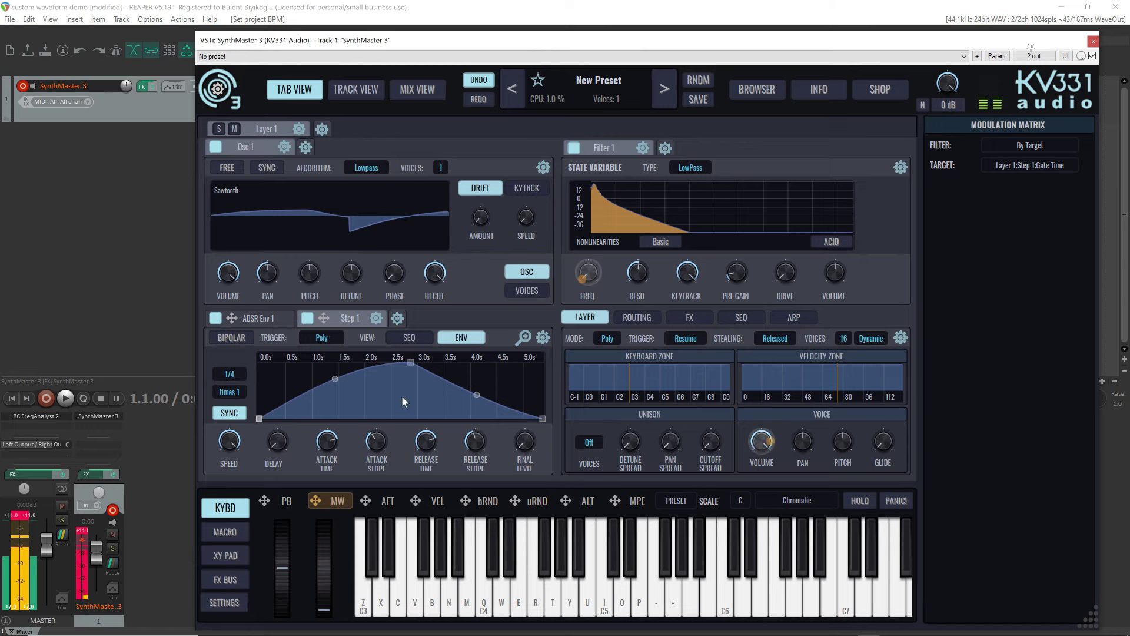
Step: Return to Step 1's sequence view, set its trigger mode to Mono, and audition a note
{"action": "left_click", "coordinate": [406, 338]}
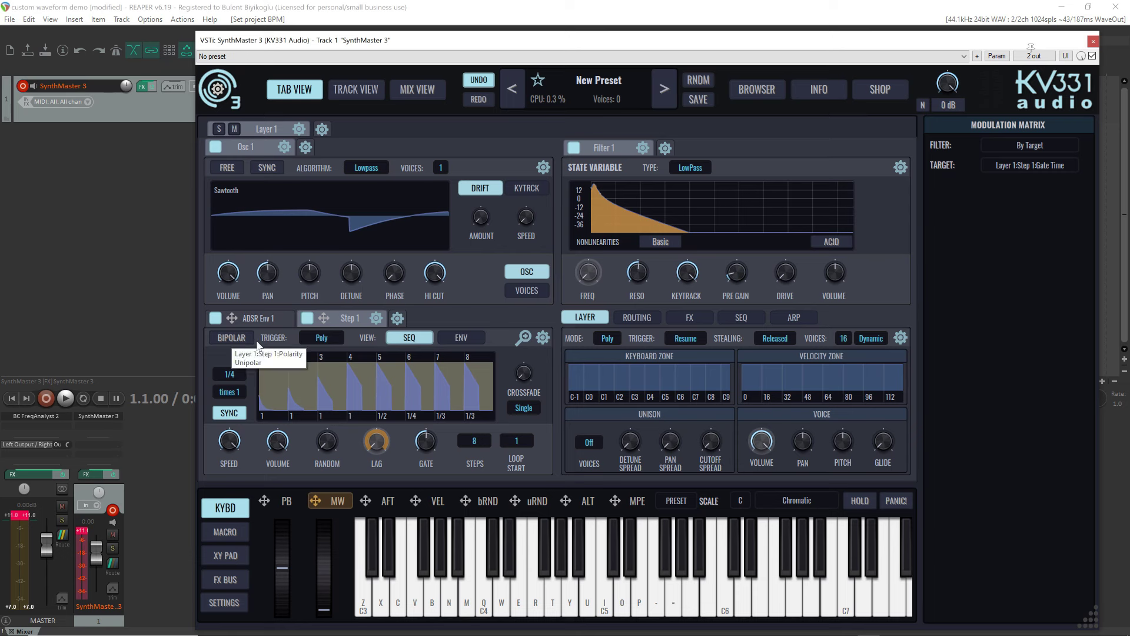
{"action": "left_click", "coordinate": [328, 339]}
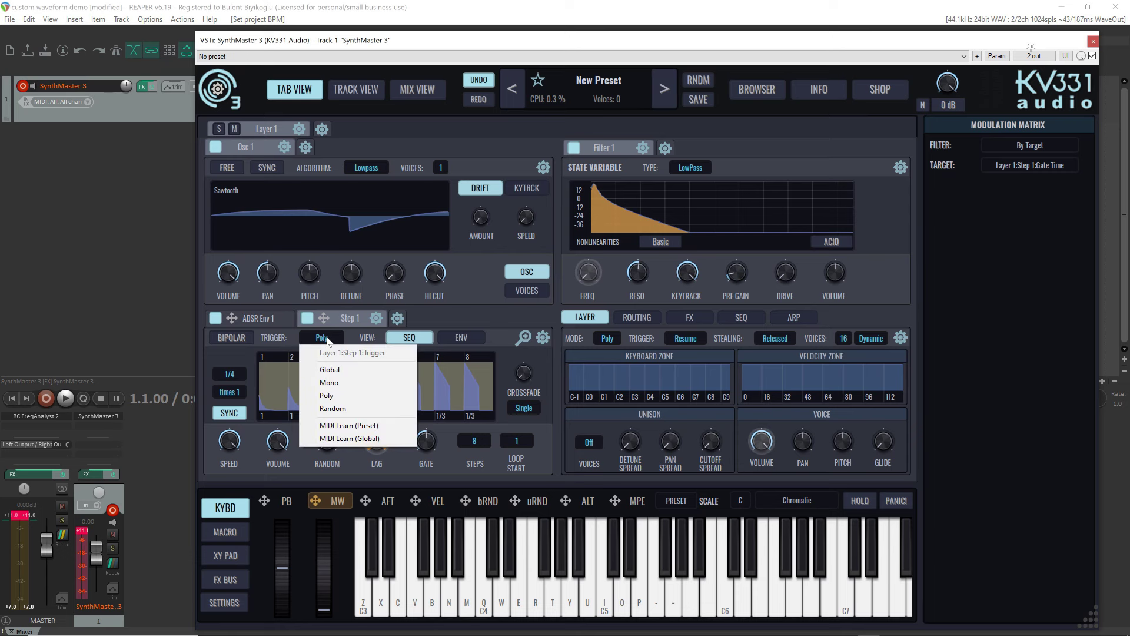
{"action": "left_click", "coordinate": [355, 381]}
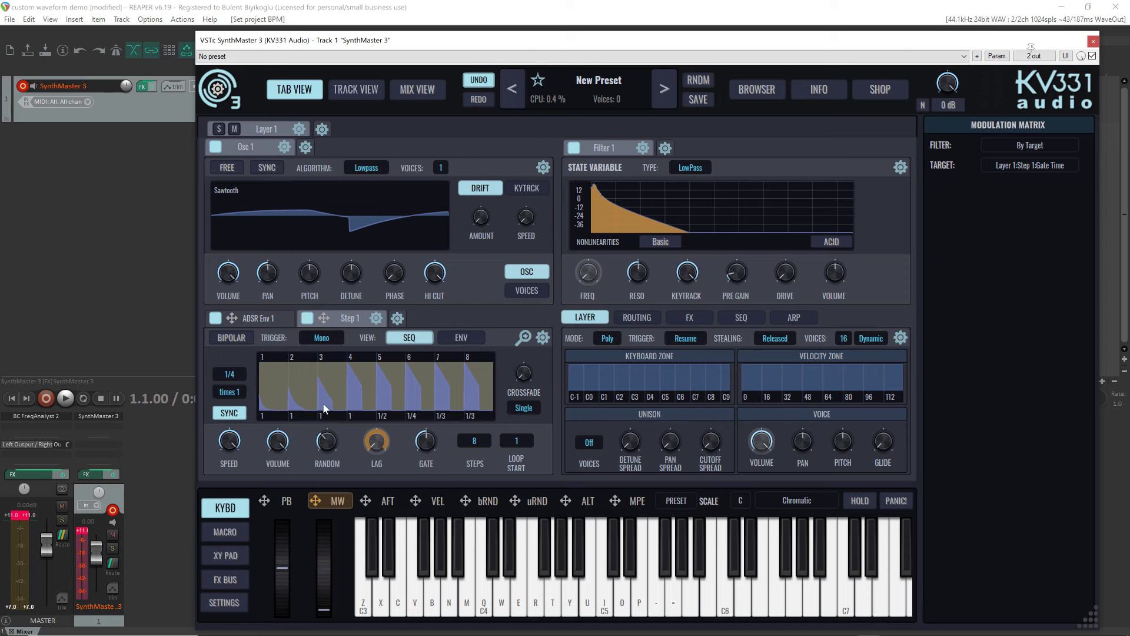
{"action": "key", "text": "z"}
Step: Examine Step 1's sequence and controls in the enlarged editor, and close it
{"action": "left_click", "coordinate": [524, 336]}
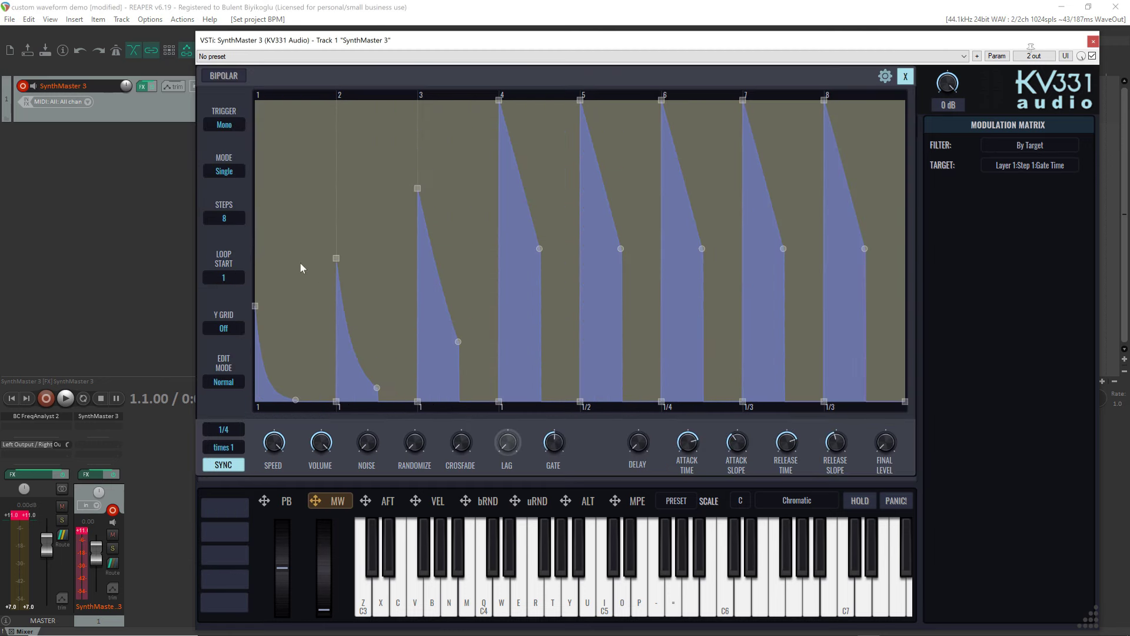
{"action": "mouse_move", "coordinate": [449, 331]}
{"action": "left_click", "coordinate": [905, 76]}
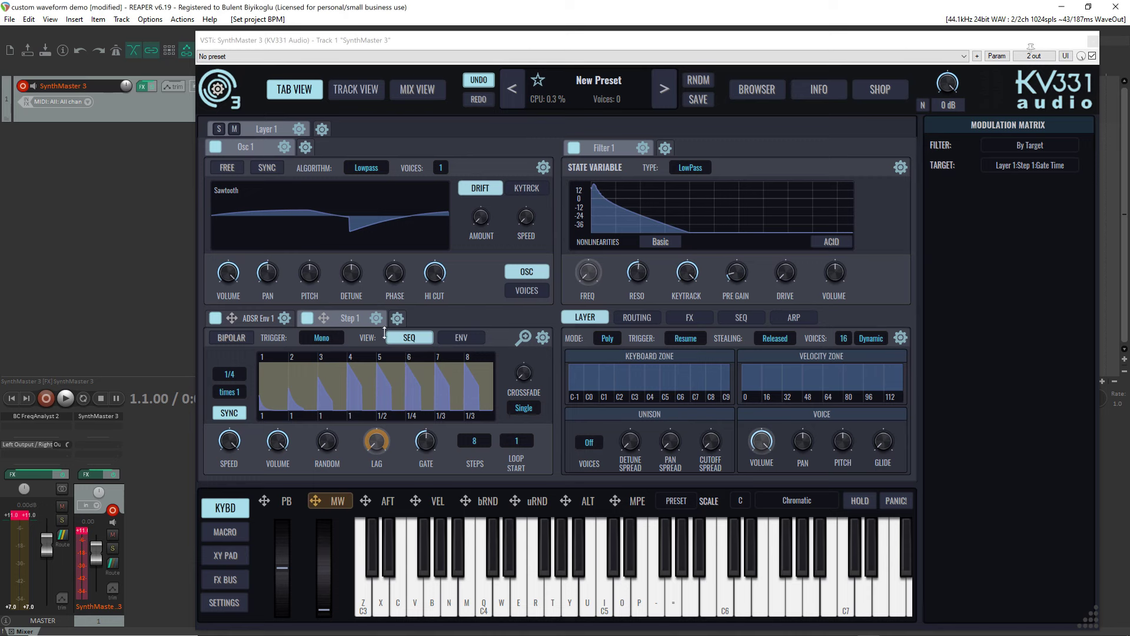
Step: Delete Step 1 from the layer and add an LFO modulator in its place
{"action": "left_click", "coordinate": [377, 317]}
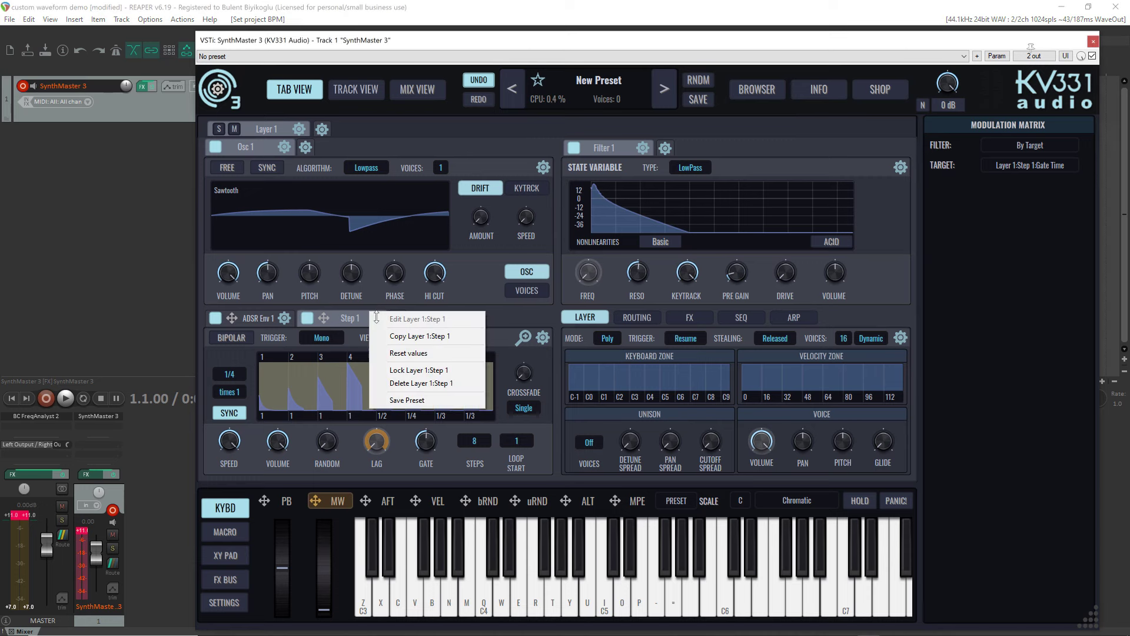
{"action": "left_click", "coordinate": [415, 384]}
{"action": "left_click", "coordinate": [306, 321]}
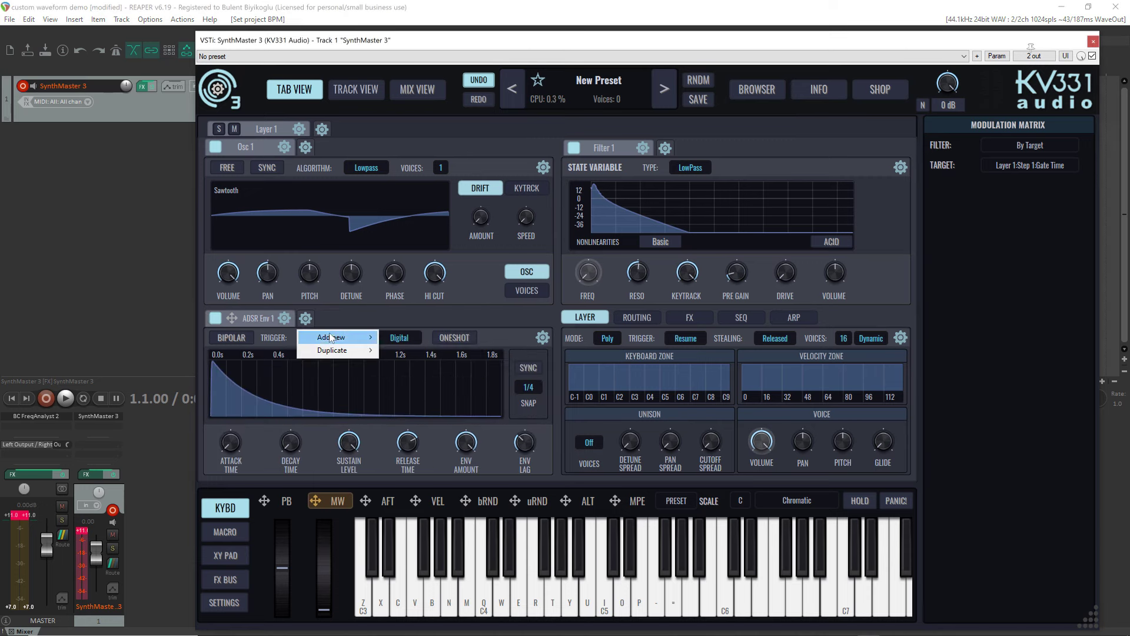
{"action": "mouse_move", "coordinate": [337, 339]}
{"action": "left_click", "coordinate": [436, 365]}
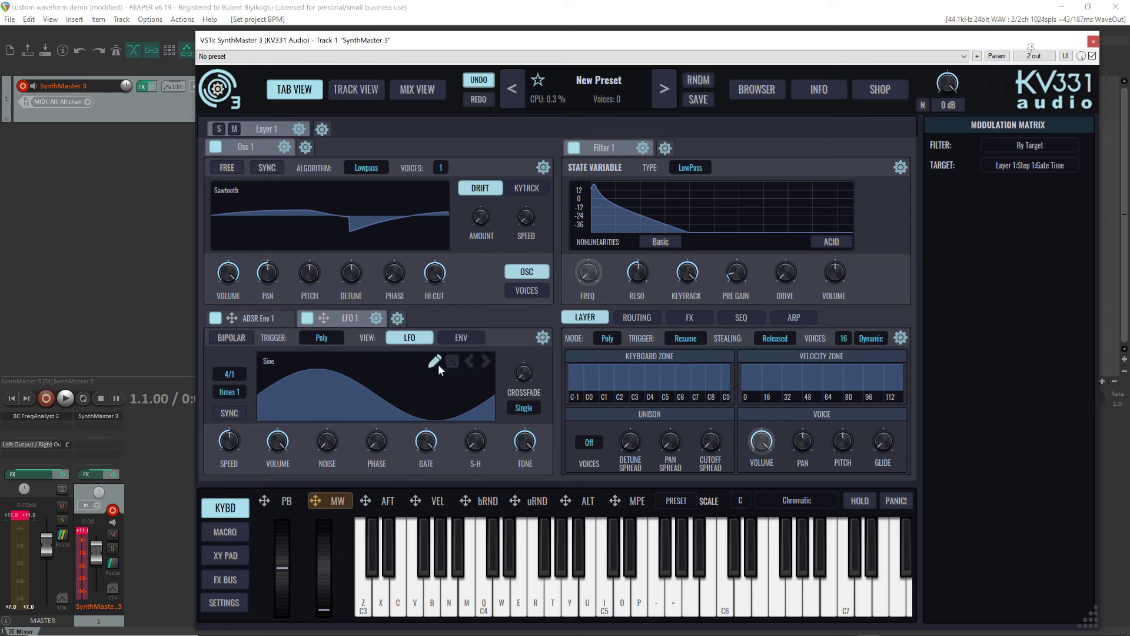
Step: Add a Scaler modulator to the layer and set its source to the MIDI Keytrack controller
{"action": "left_click", "coordinate": [397, 321]}
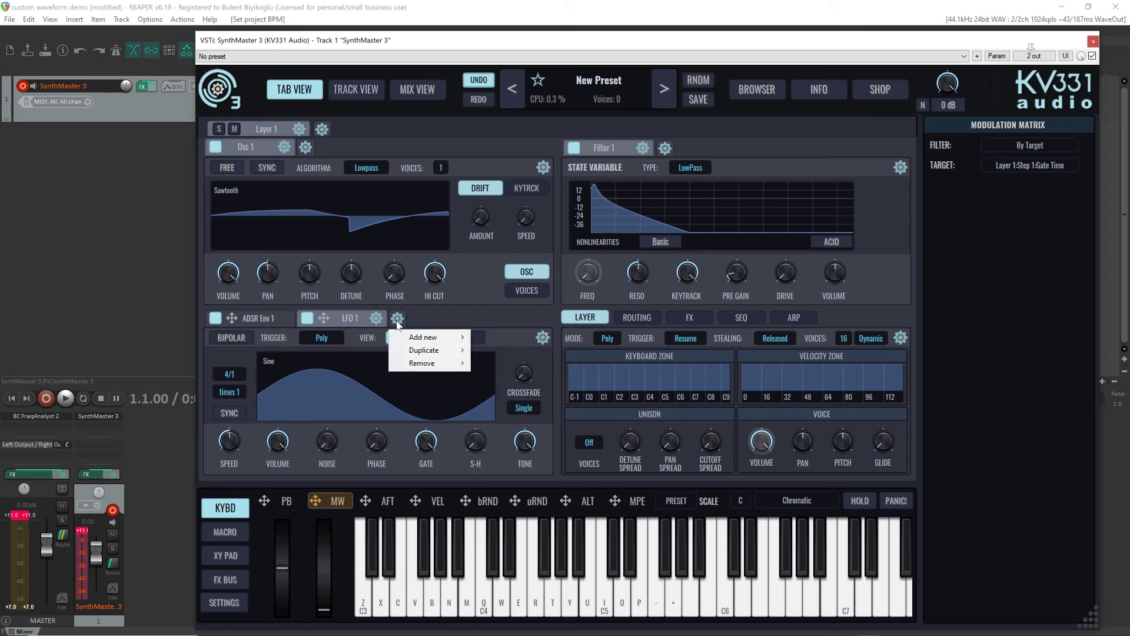
{"action": "mouse_move", "coordinate": [424, 340]}
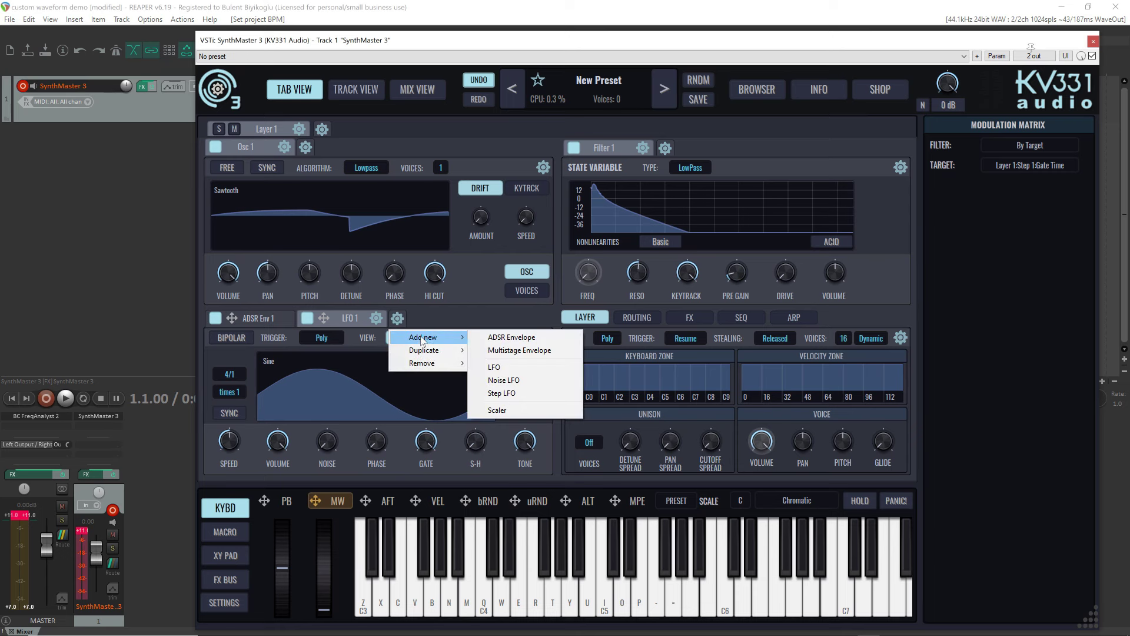
{"action": "left_click", "coordinate": [524, 410]}
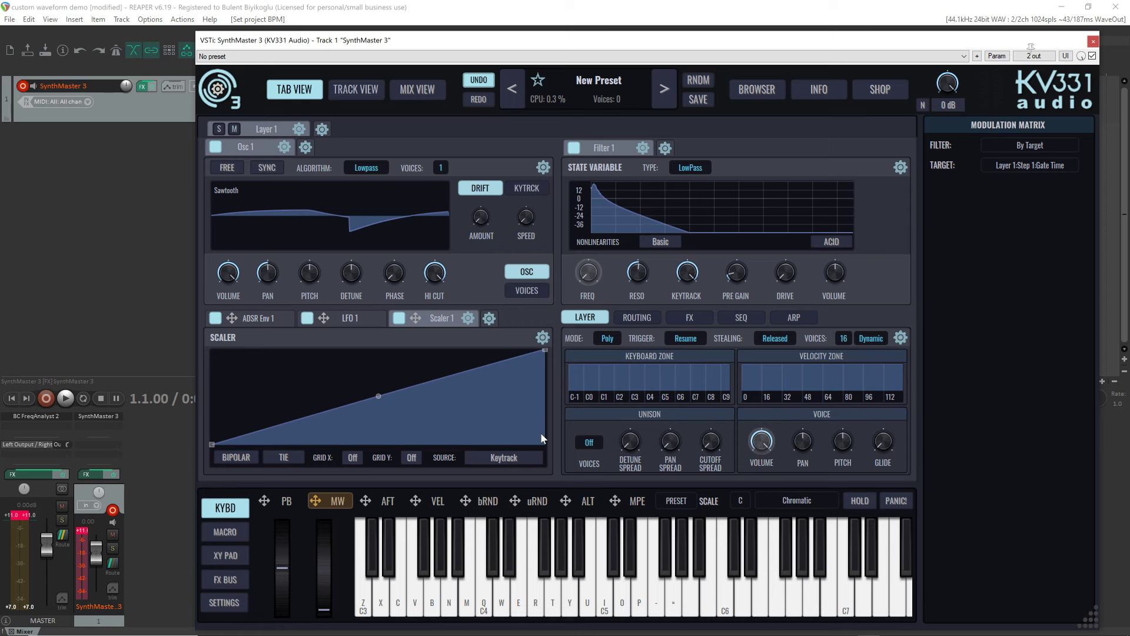
{"action": "left_click", "coordinate": [498, 461]}
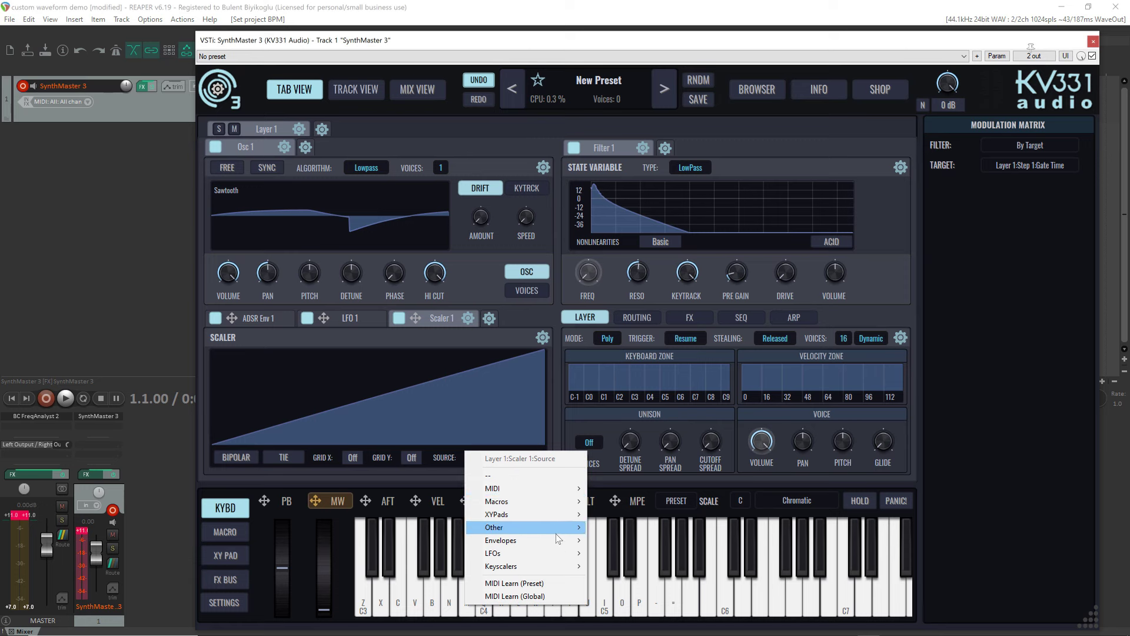
{"action": "mouse_move", "coordinate": [557, 488]}
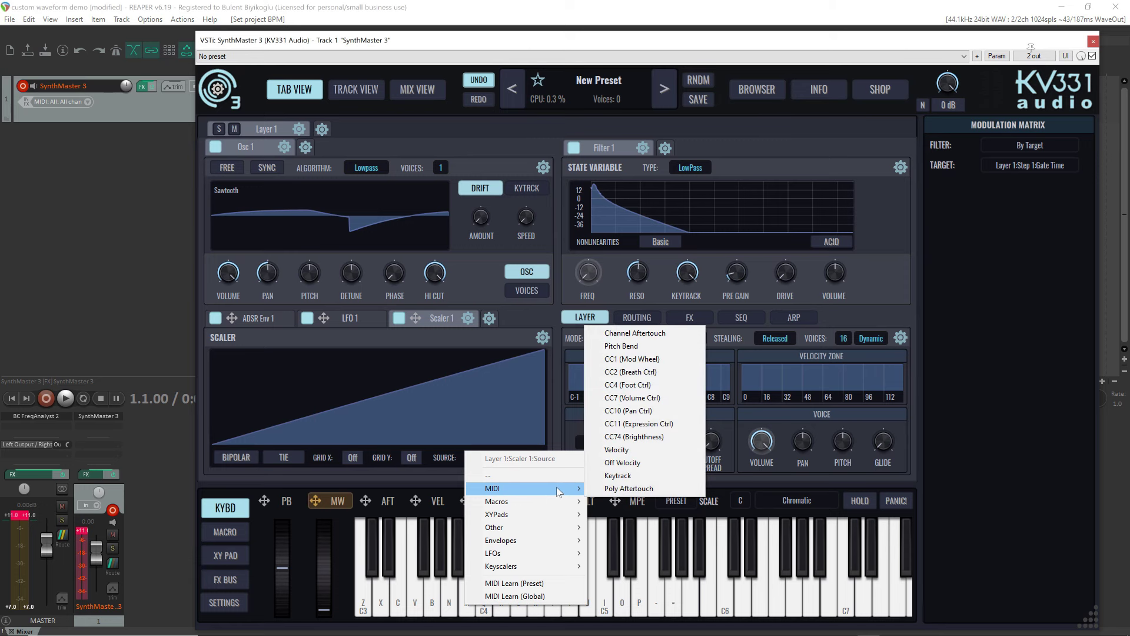
{"action": "left_click", "coordinate": [629, 476]}
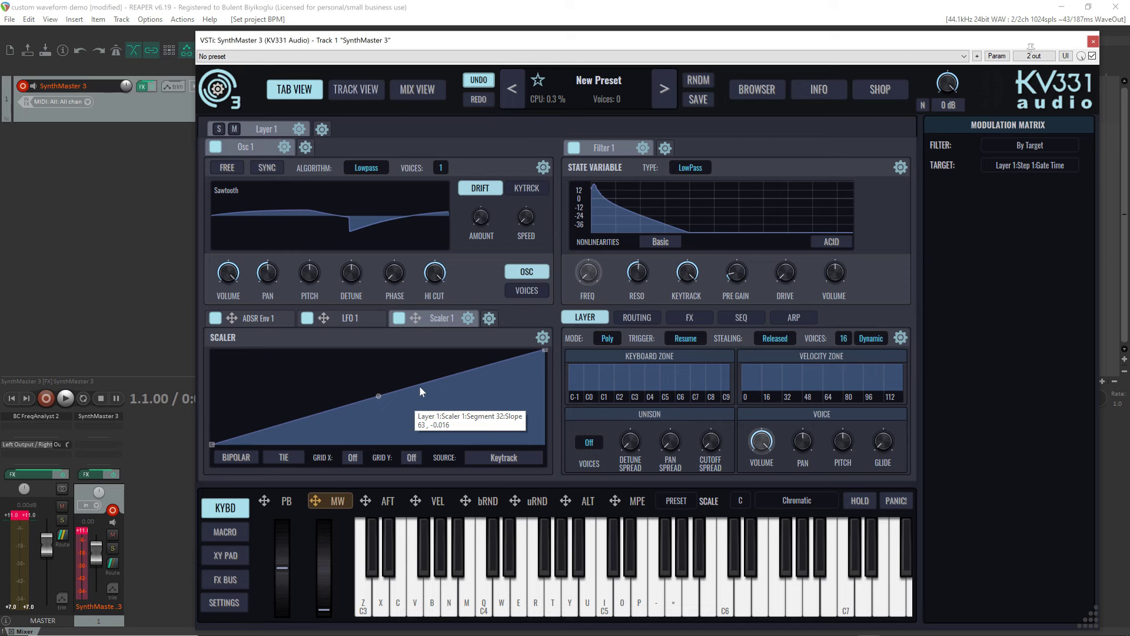
{"action": "left_click_drag", "start_coordinate": [416, 318], "coordinate": [588, 277]}
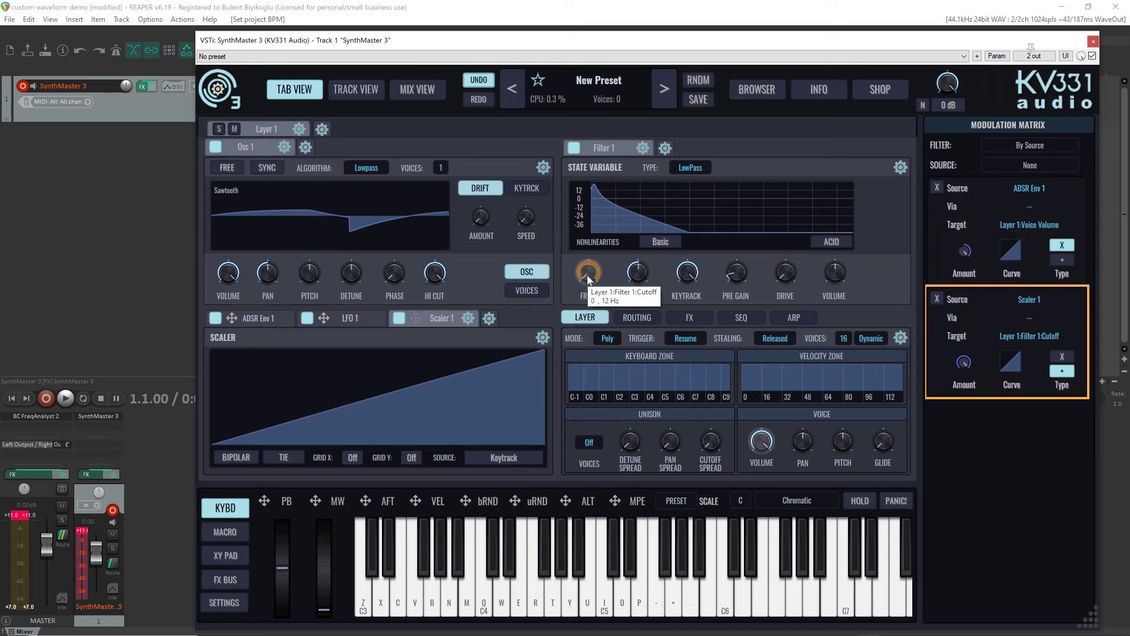
{"action": "right_click", "coordinate": [588, 277]}
{"action": "left_click", "coordinate": [632, 341]}
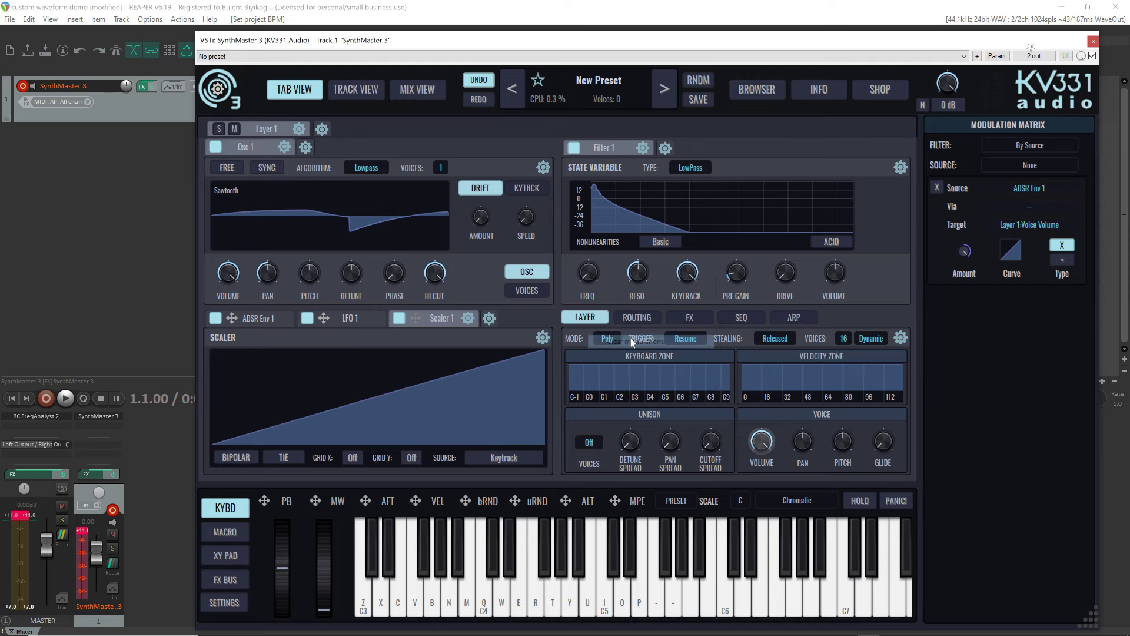
Step: Raise Filter 1's cutoff frequency to the upper-middle range and switch the filter off
{"action": "left_click_drag", "start_coordinate": [579, 273], "coordinate": [580, 235]}
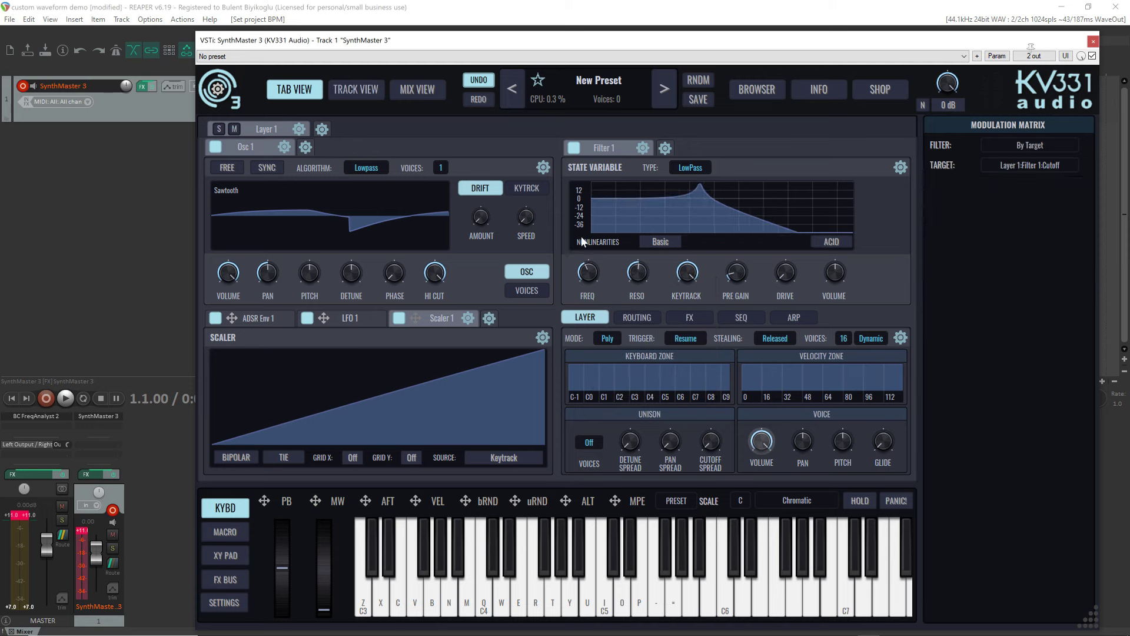
{"action": "left_click", "coordinate": [576, 148]}
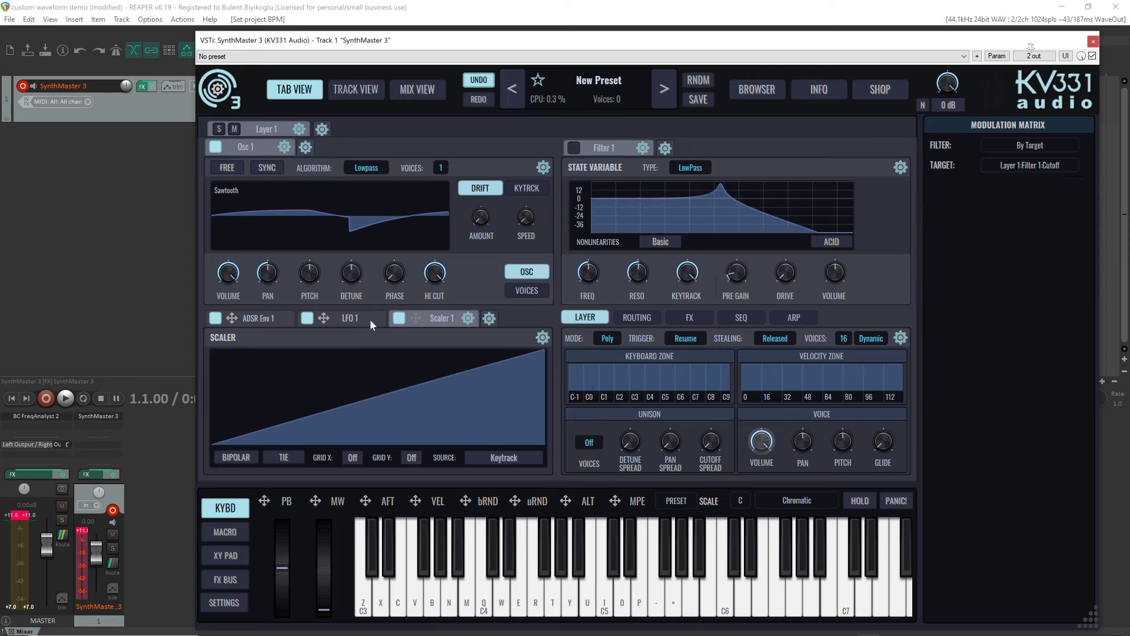
Step: Change Osc 1 to a Pulse waveform with a slightly raised phase, and assign Scaler 1 to modulate that phase
{"action": "left_click", "coordinate": [323, 194]}
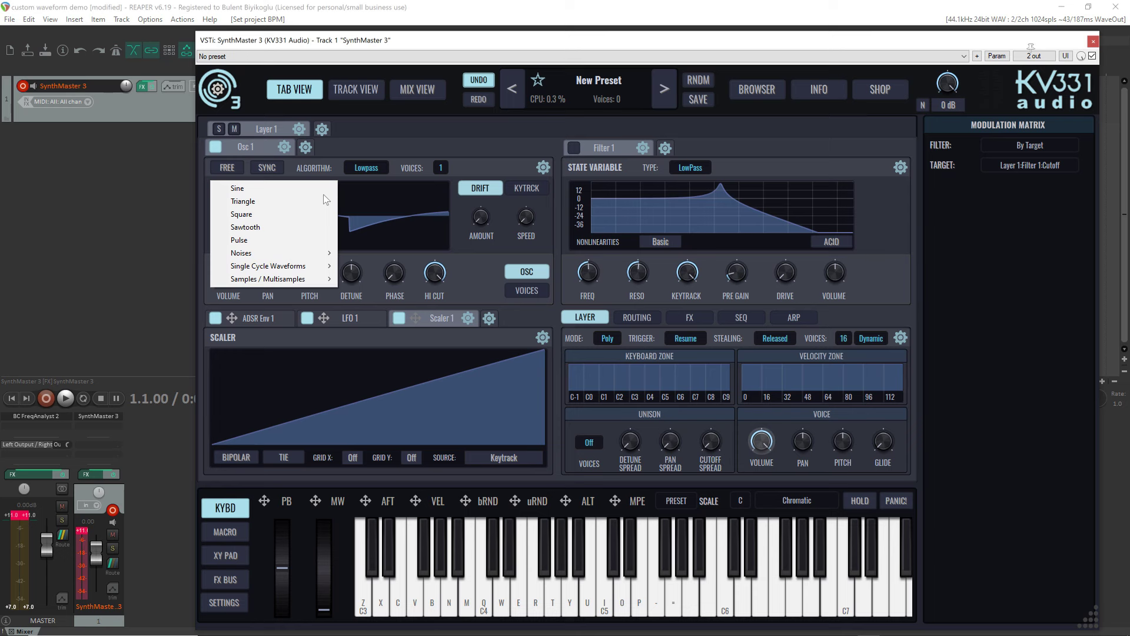
{"action": "left_click", "coordinate": [296, 238]}
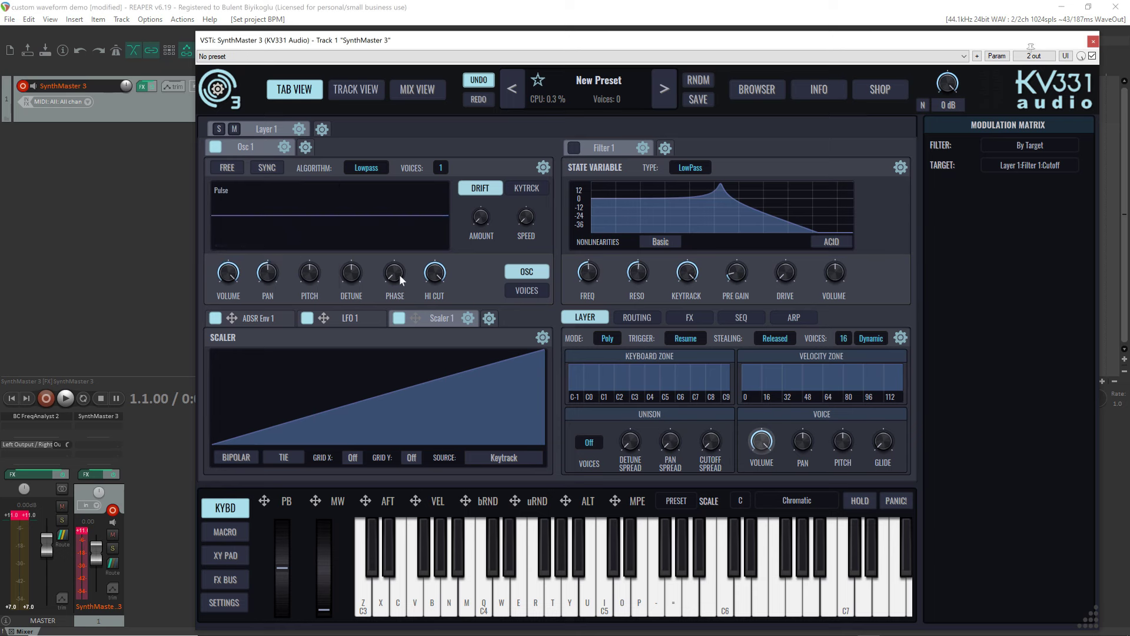
{"action": "left_click_drag", "start_coordinate": [400, 276], "coordinate": [394, 264]}
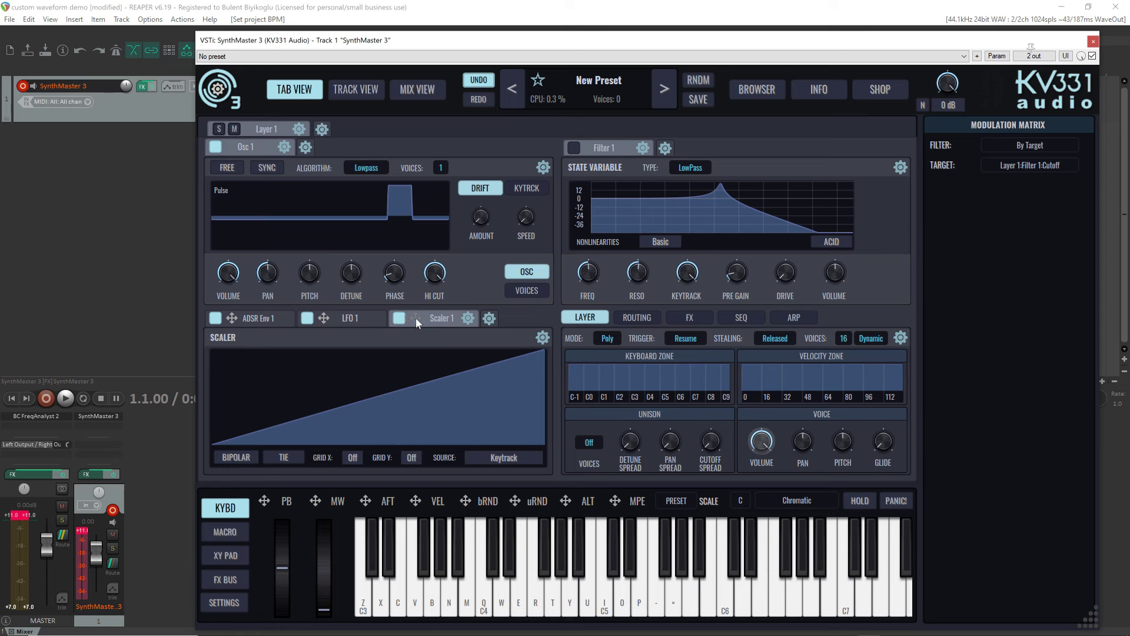
{"action": "left_click_drag", "start_coordinate": [415, 318], "coordinate": [390, 271]}
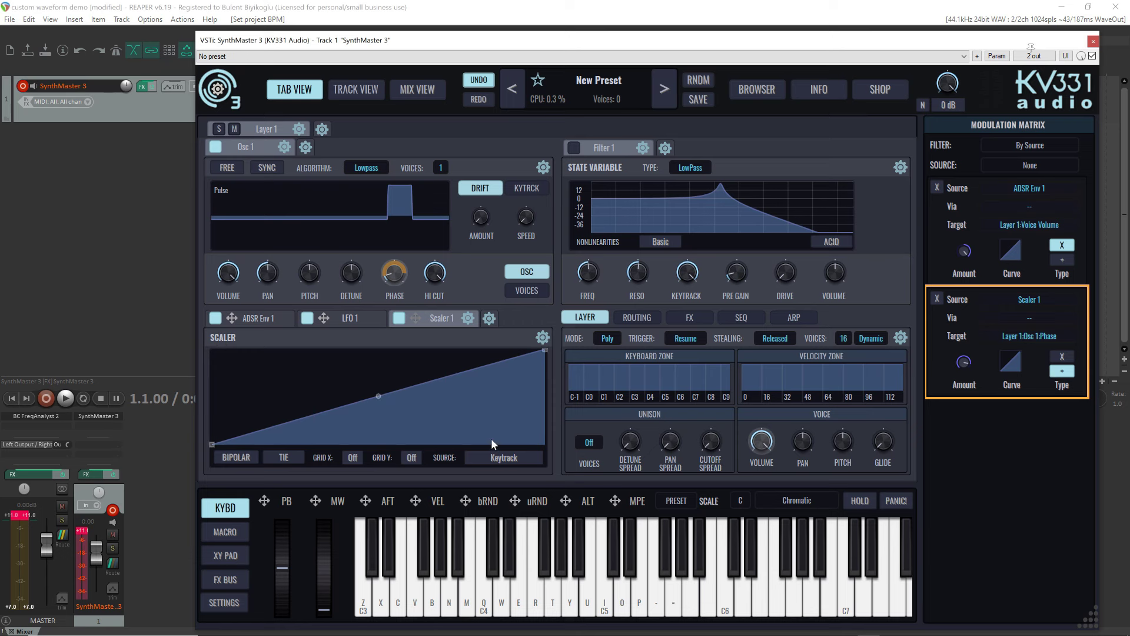
Step: Bend Scaler 1's curve upward and set both its X and Y grids to 8
{"action": "left_click_drag", "start_coordinate": [379, 395], "coordinate": [377, 386]}
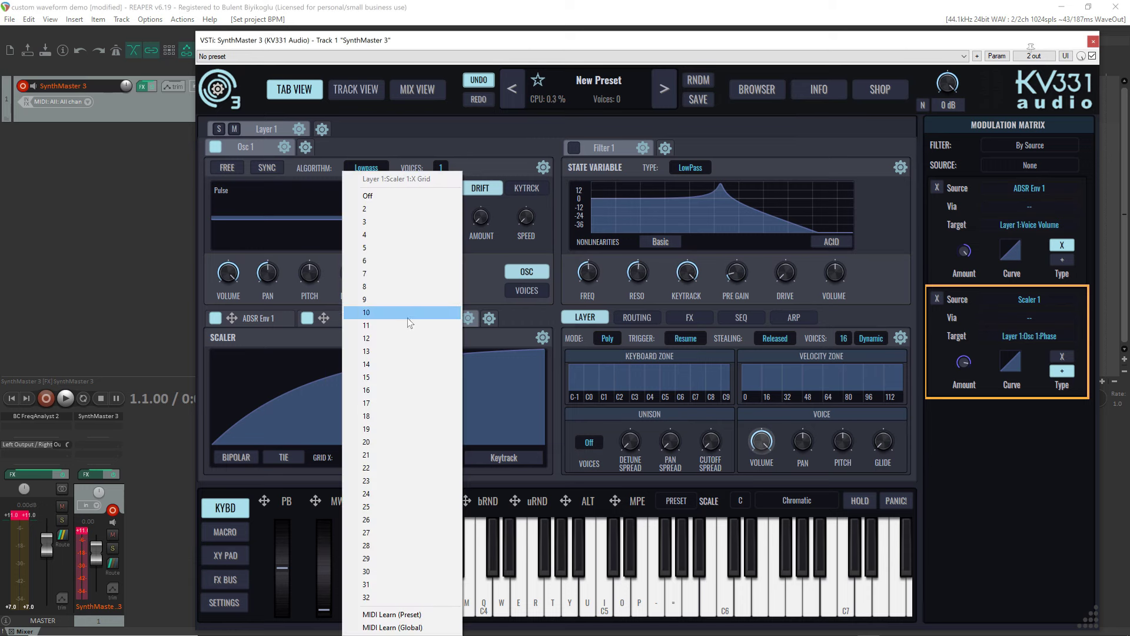
{"action": "left_click", "coordinate": [407, 286]}
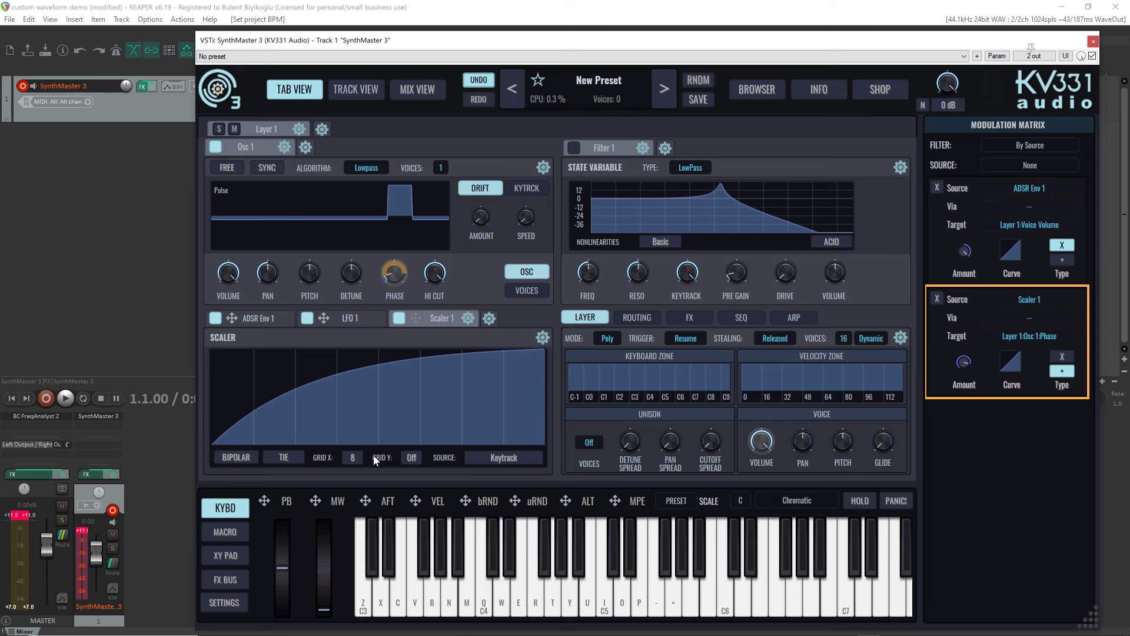
{"action": "left_click", "coordinate": [411, 457]}
{"action": "left_click", "coordinate": [464, 286]}
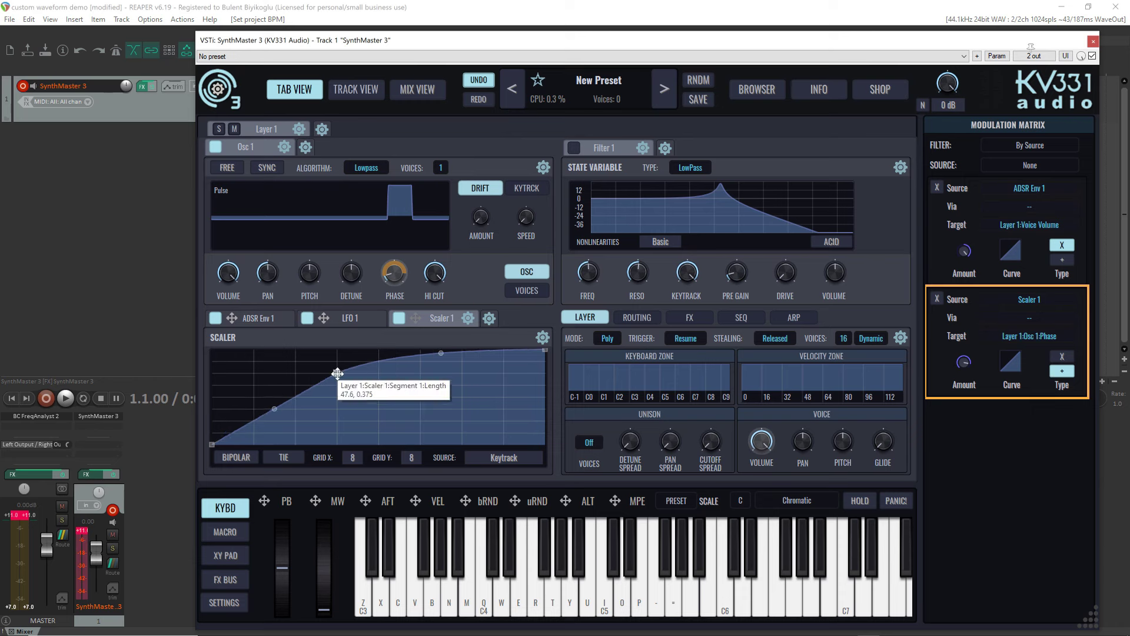
Step: Move Scaler 1's added curve point to the horizontal middle, enable Tie, and join the two segments at that point
{"action": "mouse_move", "coordinate": [378, 365]}
{"action": "left_mouse_down"}
{"action": "mouse_move", "coordinate": [382, 406]}
{"action": "mouse_move", "coordinate": [377, 371]}
{"action": "left_mouse_up"}
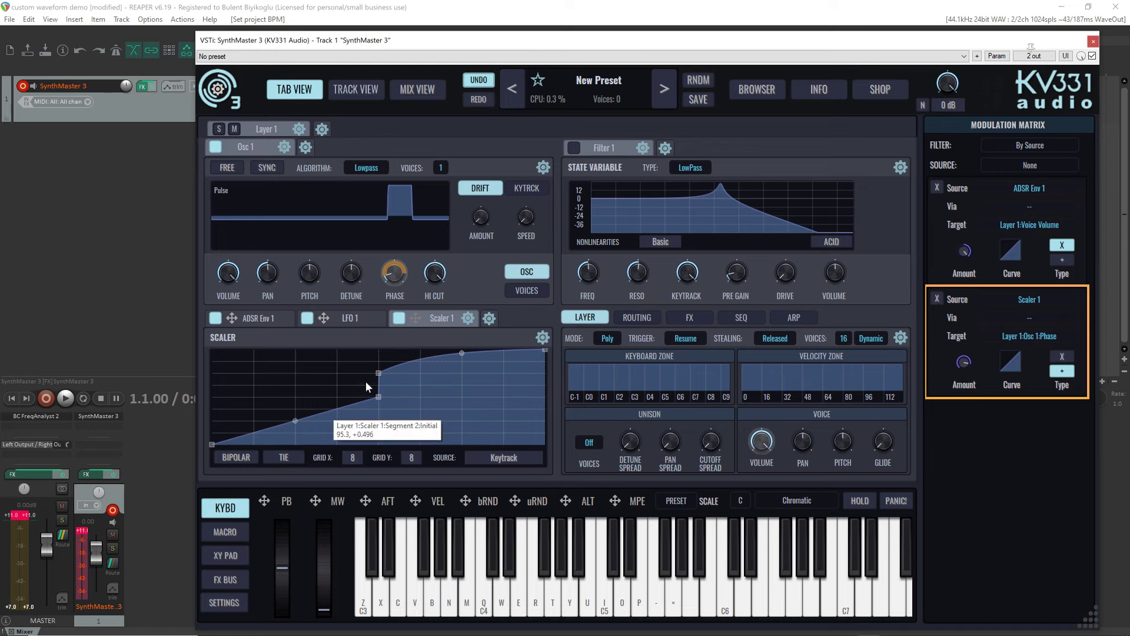
{"action": "left_click", "coordinate": [285, 458]}
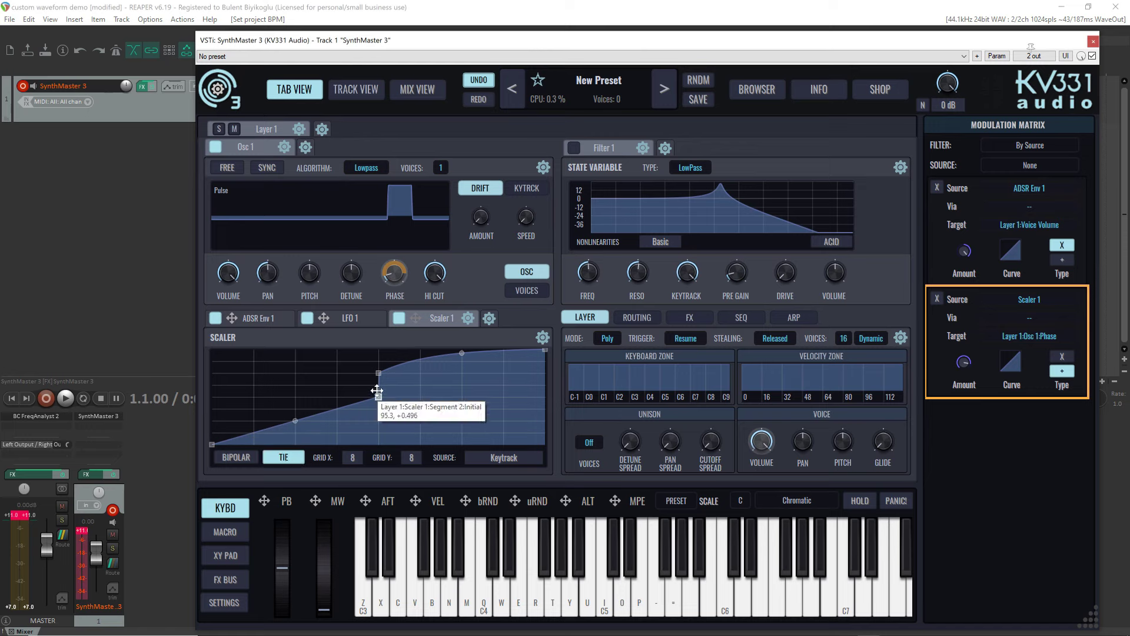
{"action": "mouse_move", "coordinate": [377, 392]}
{"action": "left_mouse_down"}
{"action": "mouse_move", "coordinate": [380, 368]}
{"action": "mouse_move", "coordinate": [382, 397]}
{"action": "left_mouse_up"}
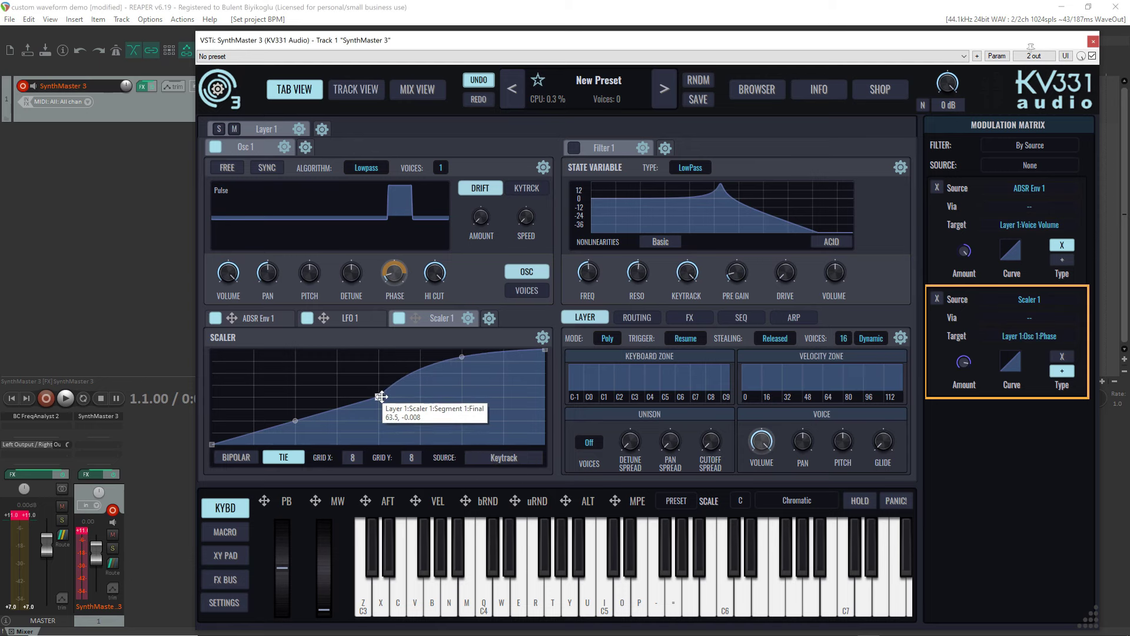
Step: Form an S-curve in Scaler 1 by bending the first segment downward and centring the tied point, and audition it
{"action": "mouse_move", "coordinate": [382, 397]}
{"action": "left_mouse_down"}
{"action": "mouse_move", "coordinate": [377, 370]}
{"action": "mouse_move", "coordinate": [377, 390]}
{"action": "left_mouse_up"}
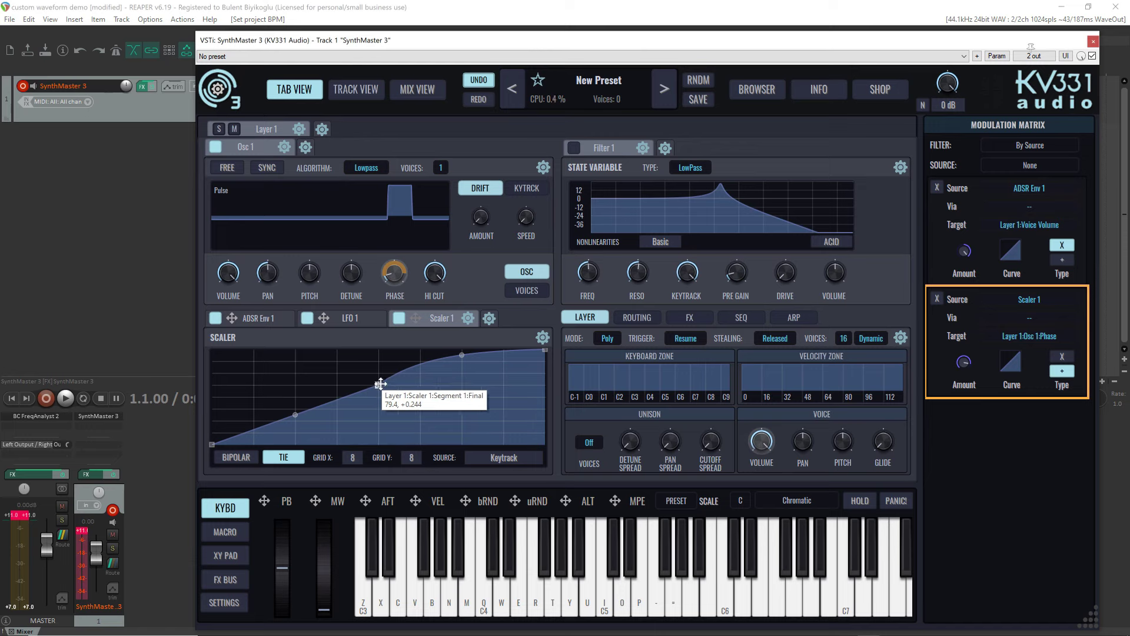
{"action": "left_click_drag", "start_coordinate": [296, 415], "coordinate": [298, 429]}
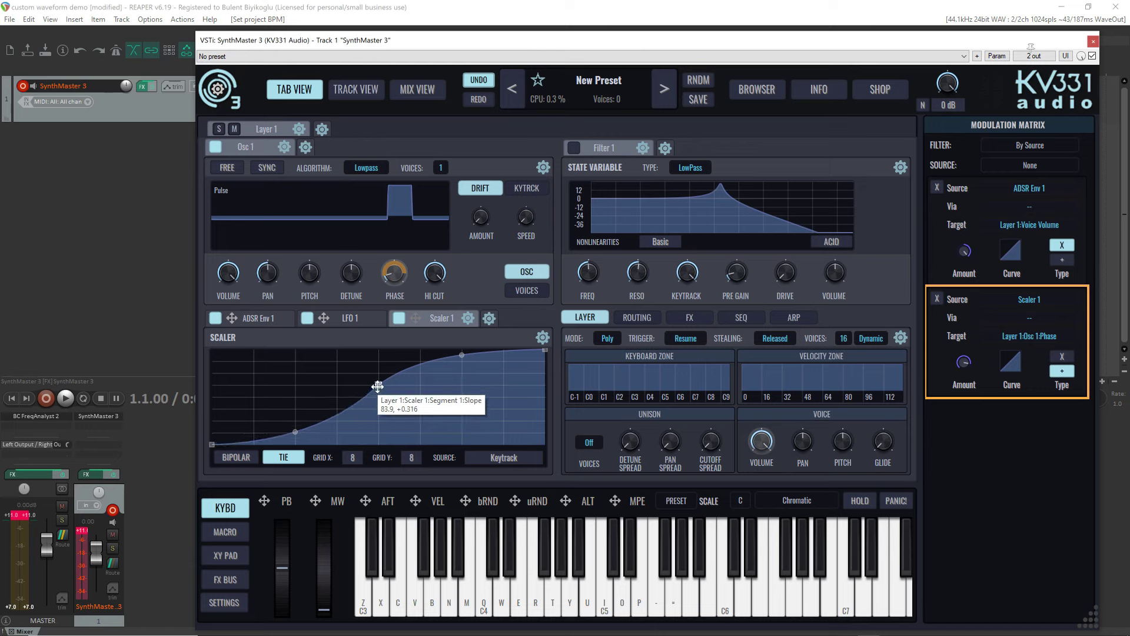
{"action": "left_click_drag", "start_coordinate": [379, 386], "coordinate": [380, 401]}
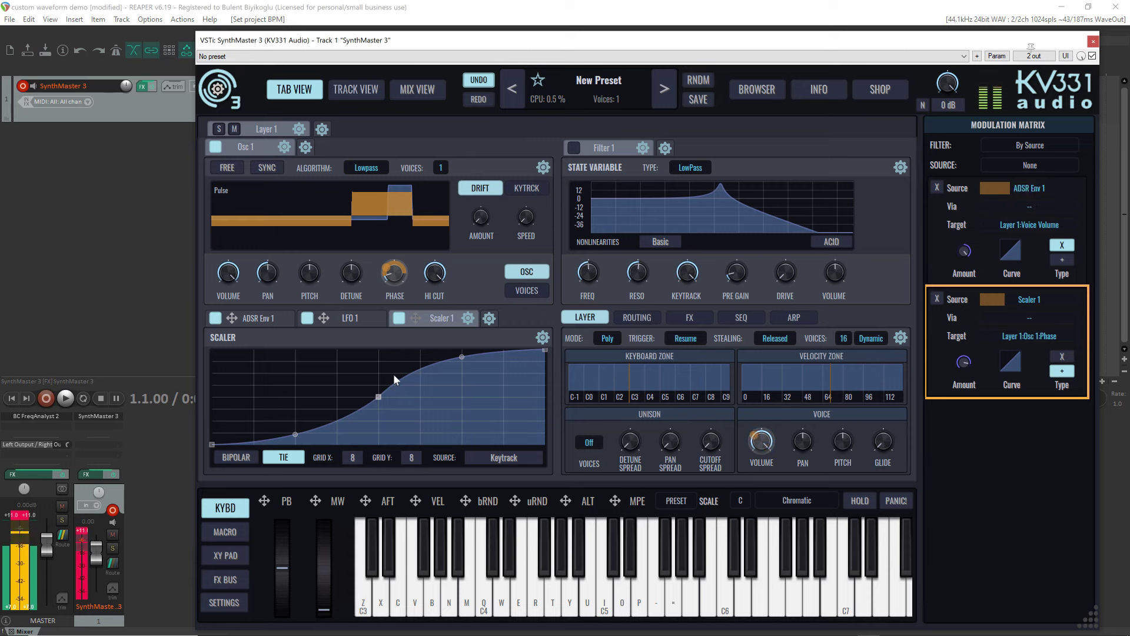
Step: Set LFO 1's waveform to the factory Basic Triangle and raise its phase until the cycle starts at its lowest level
{"action": "left_click", "coordinate": [352, 318]}
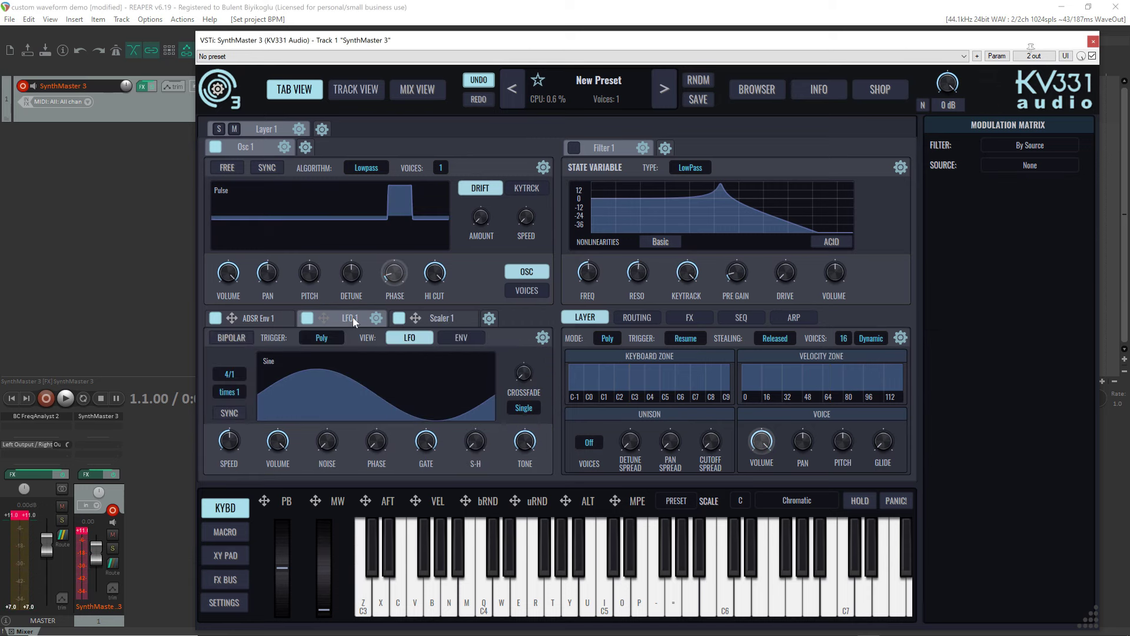
{"action": "left_click", "coordinate": [334, 394]}
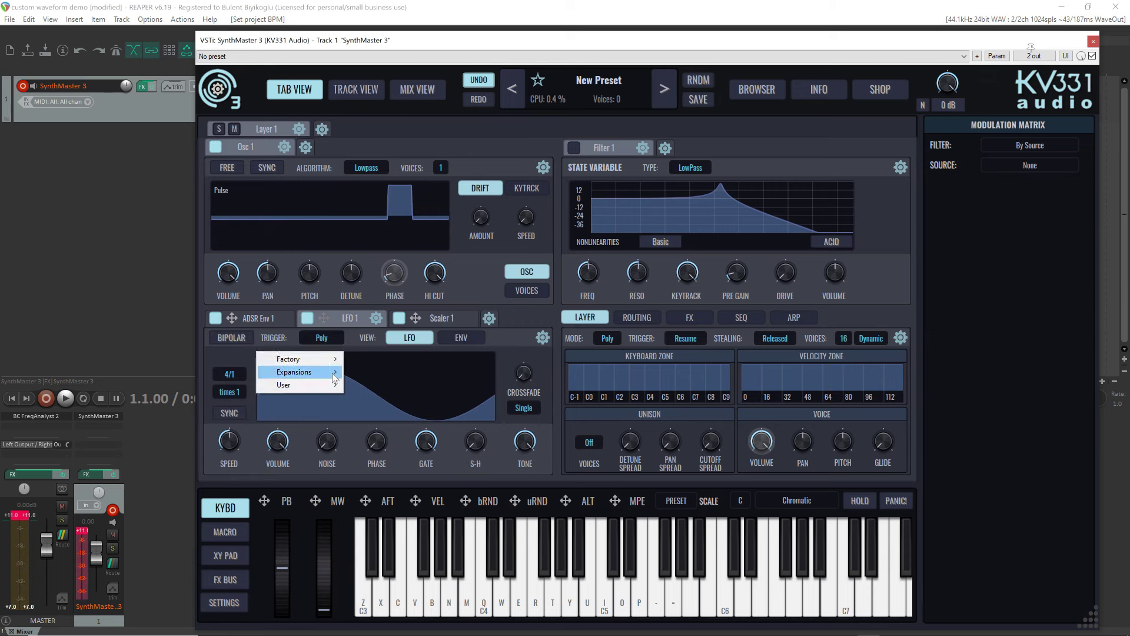
{"action": "mouse_move", "coordinate": [333, 359]}
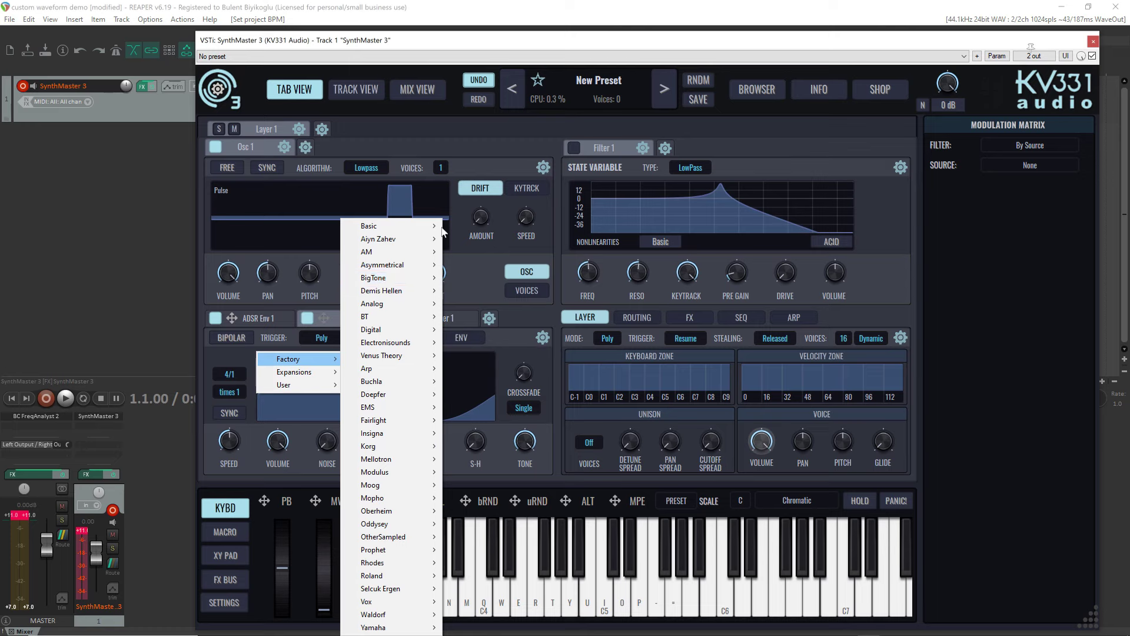
{"action": "mouse_move", "coordinate": [437, 229]}
{"action": "left_click", "coordinate": [472, 239]}
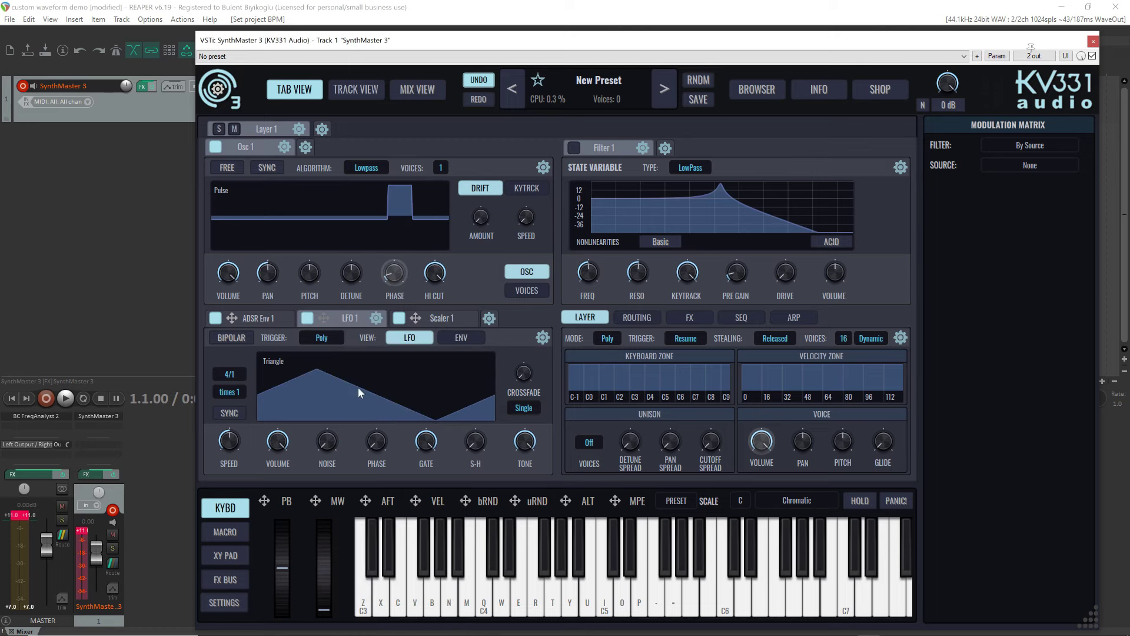
{"action": "left_click_drag", "start_coordinate": [382, 446], "coordinate": [386, 387]}
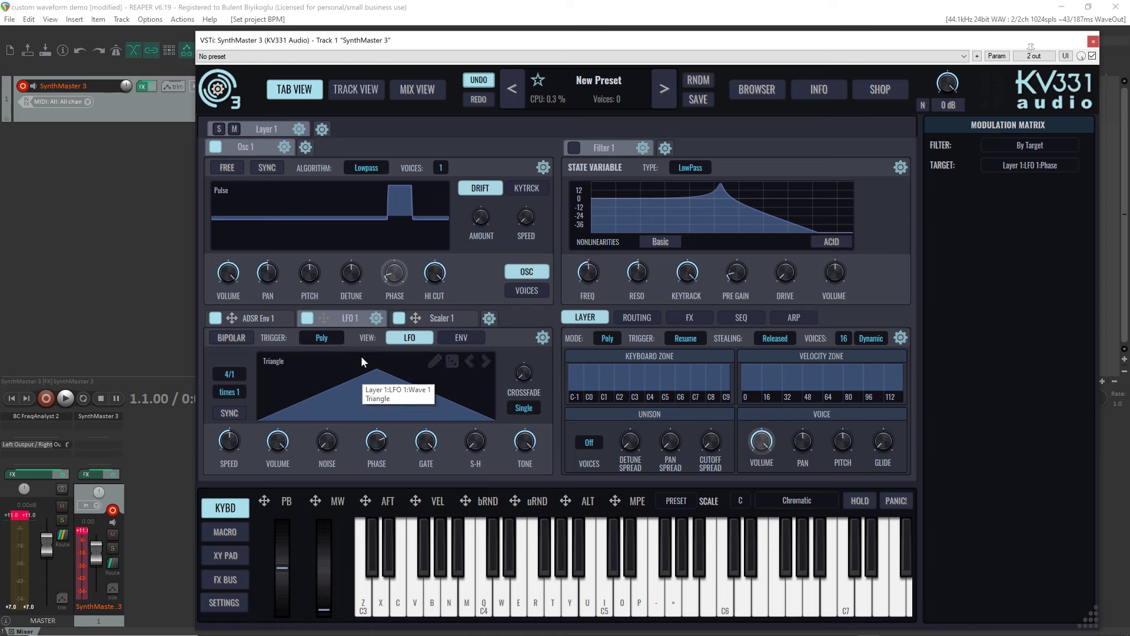
Step: Set Scaler 1's source to LFO 1 and audition a note
{"action": "left_click", "coordinate": [436, 317]}
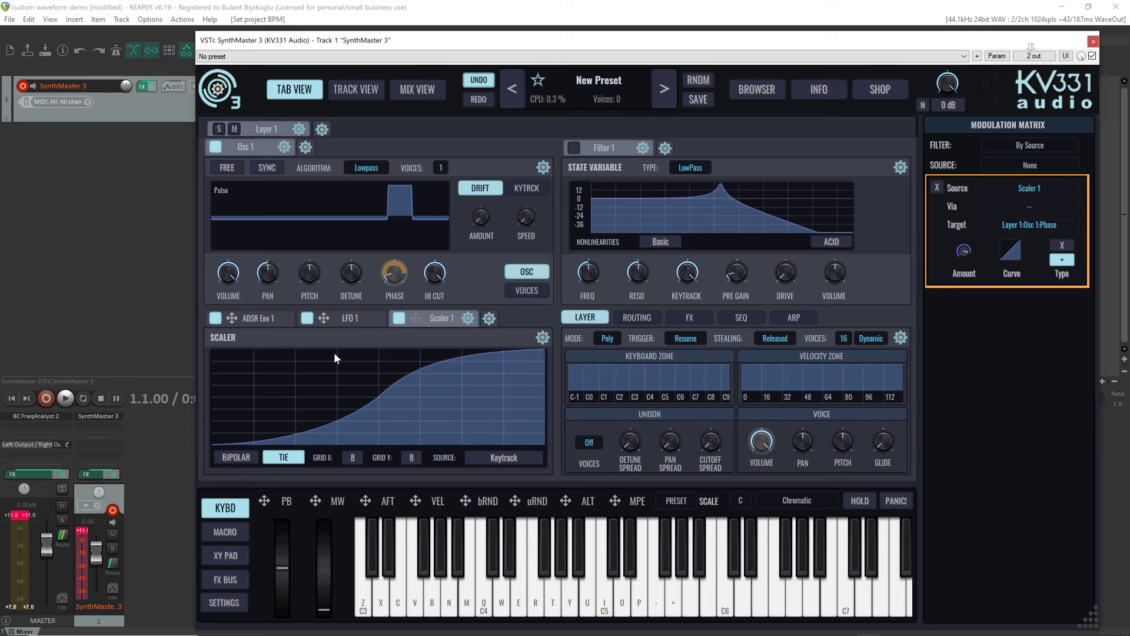
{"action": "left_click", "coordinate": [494, 463]}
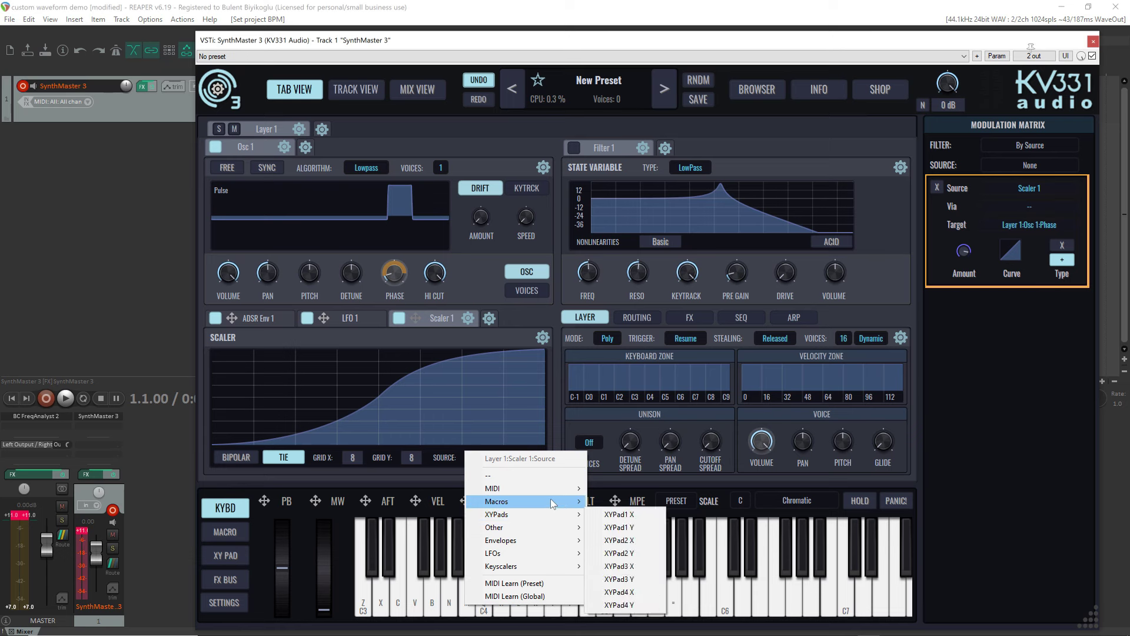
{"action": "mouse_move", "coordinate": [556, 553]}
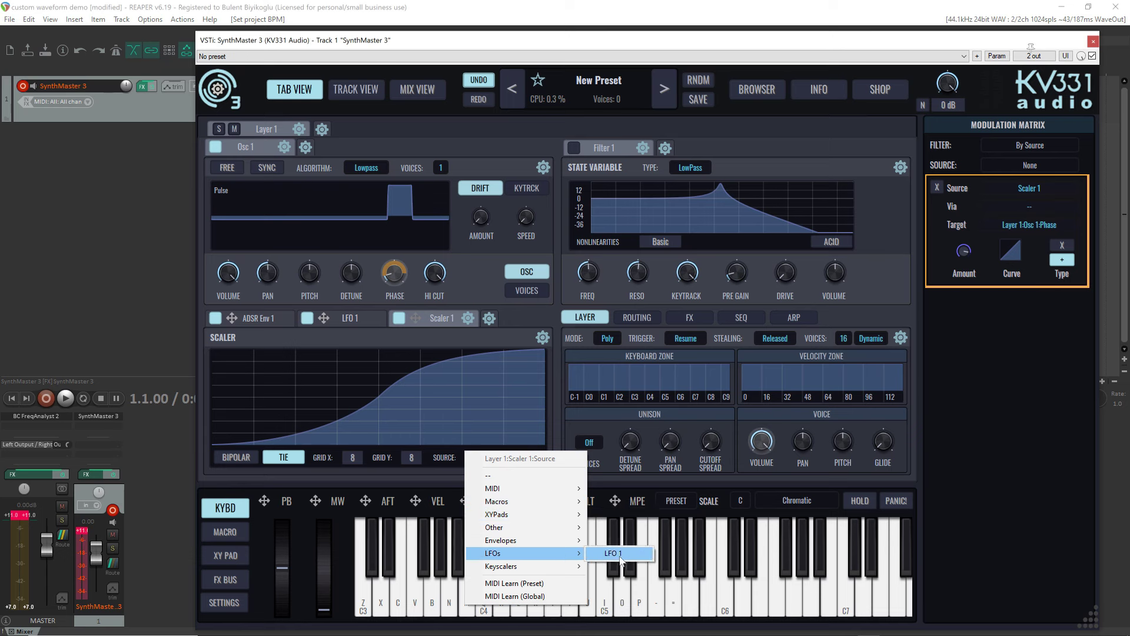
{"action": "left_click", "coordinate": [616, 553]}
{"action": "left_click", "coordinate": [612, 533]}
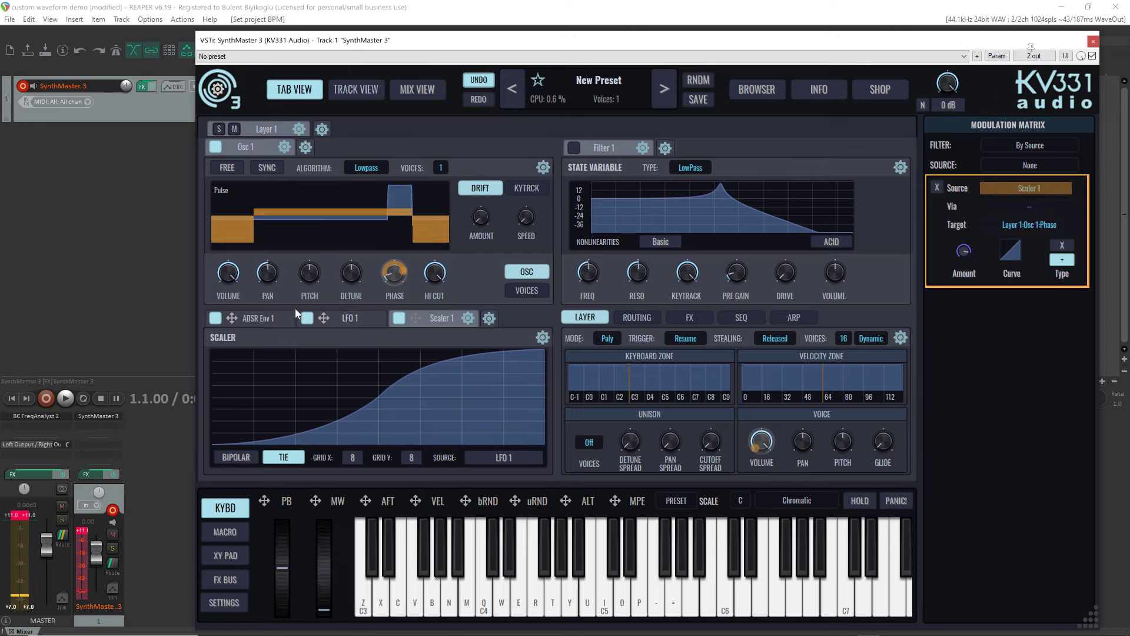
Step: Audition a low note while viewing LFO 1's triangle and Scaler 1's curve in turn
{"action": "left_click", "coordinate": [349, 322]}
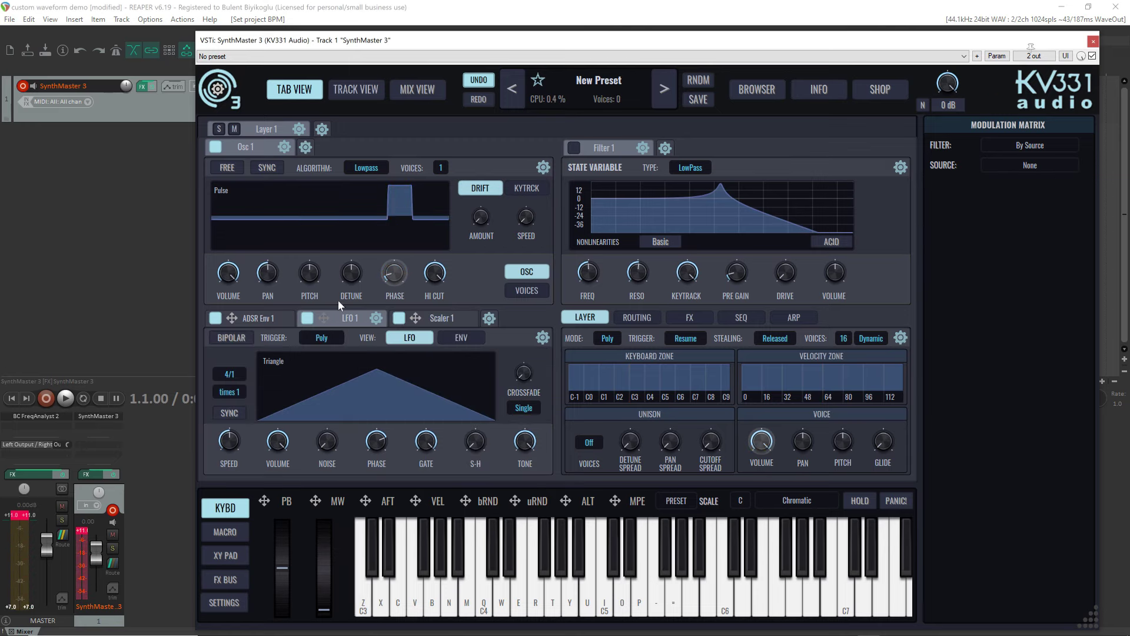
{"action": "key", "text": "z"}
{"action": "left_click", "coordinate": [443, 319]}
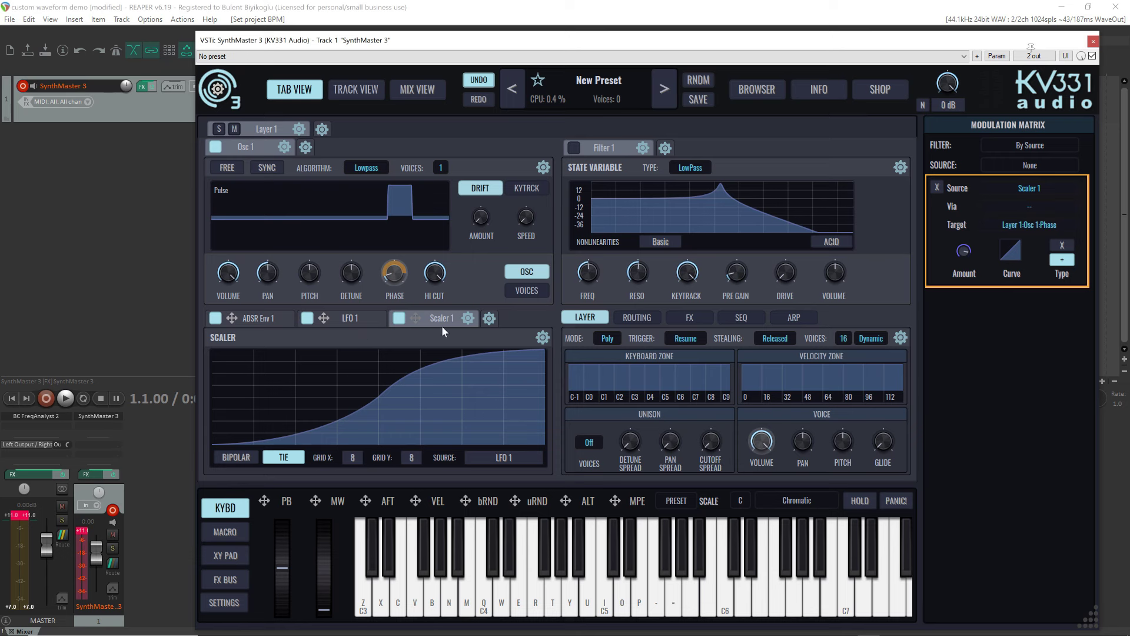
{"action": "key", "text": "z"}
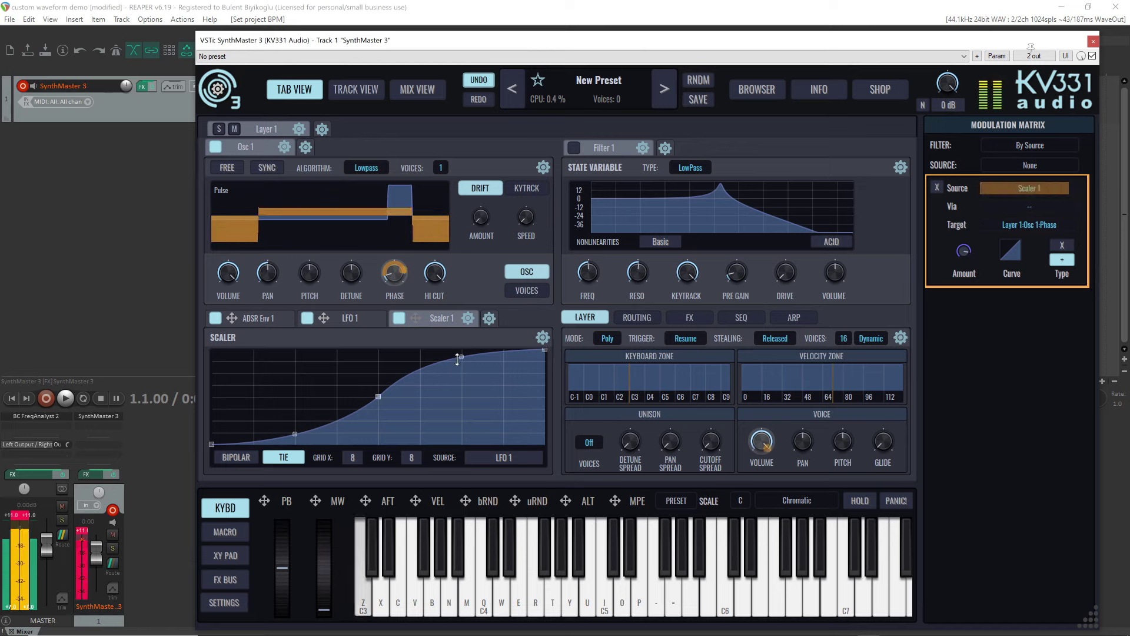
Step: Steepen Scaler 1's S-curve by bending the first segment down to a slope of about +0.64 and the second segment further up
{"action": "left_click_drag", "start_coordinate": [458, 357], "coordinate": [461, 350]}
{"action": "mouse_move", "coordinate": [294, 440]}
{"action": "left_mouse_down"}
{"action": "mouse_move", "coordinate": [306, 456]}
{"action": "mouse_move", "coordinate": [293, 410]}
{"action": "mouse_move", "coordinate": [310, 442]}
{"action": "left_mouse_up"}
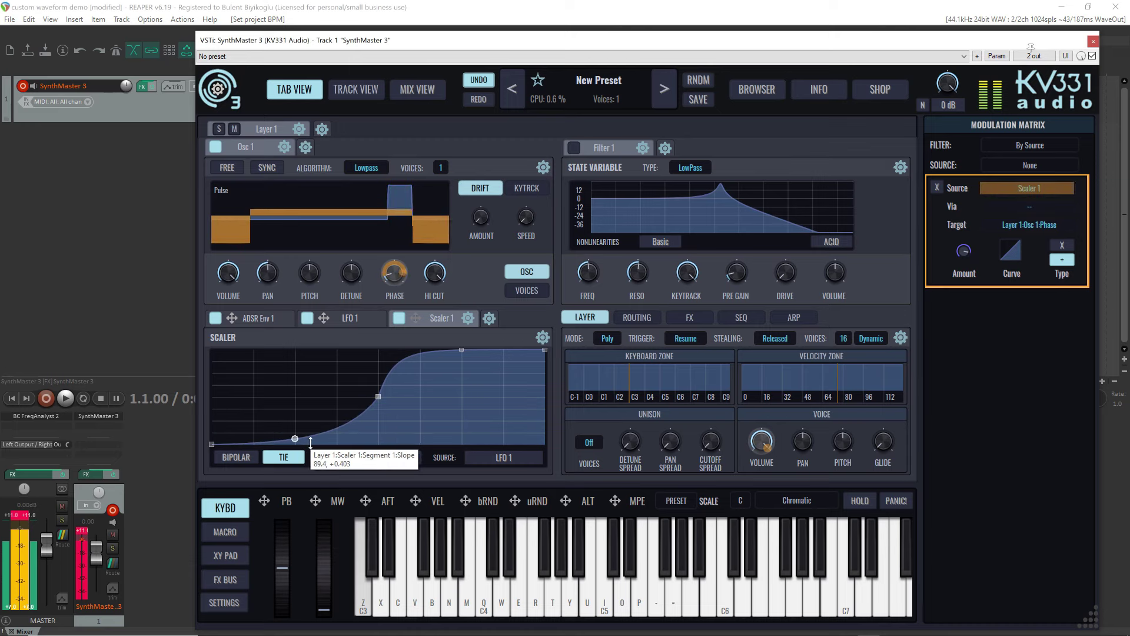
{"action": "left_click", "coordinate": [342, 319]}
{"action": "left_click", "coordinate": [236, 446]}
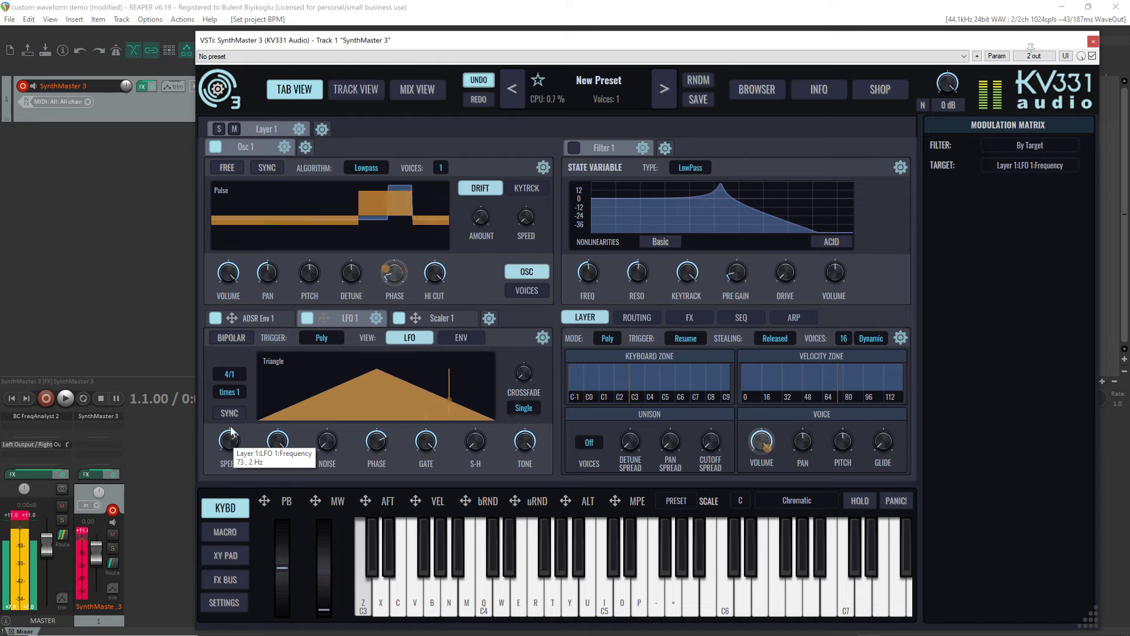
{"action": "left_click", "coordinate": [437, 319]}
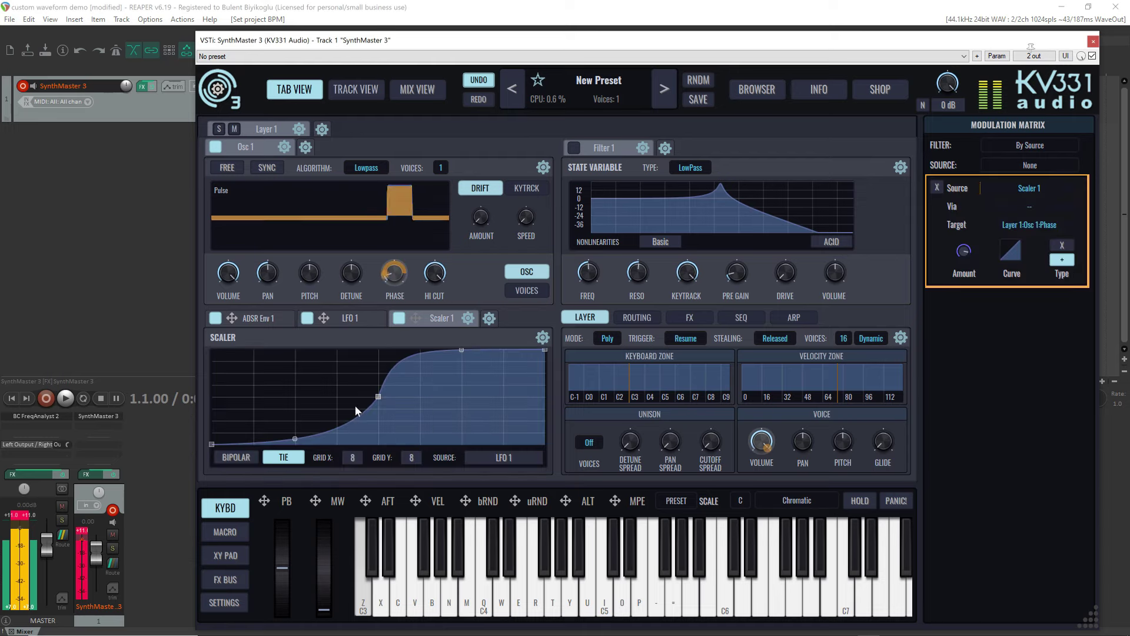
{"action": "left_click_drag", "start_coordinate": [293, 438], "coordinate": [327, 451]}
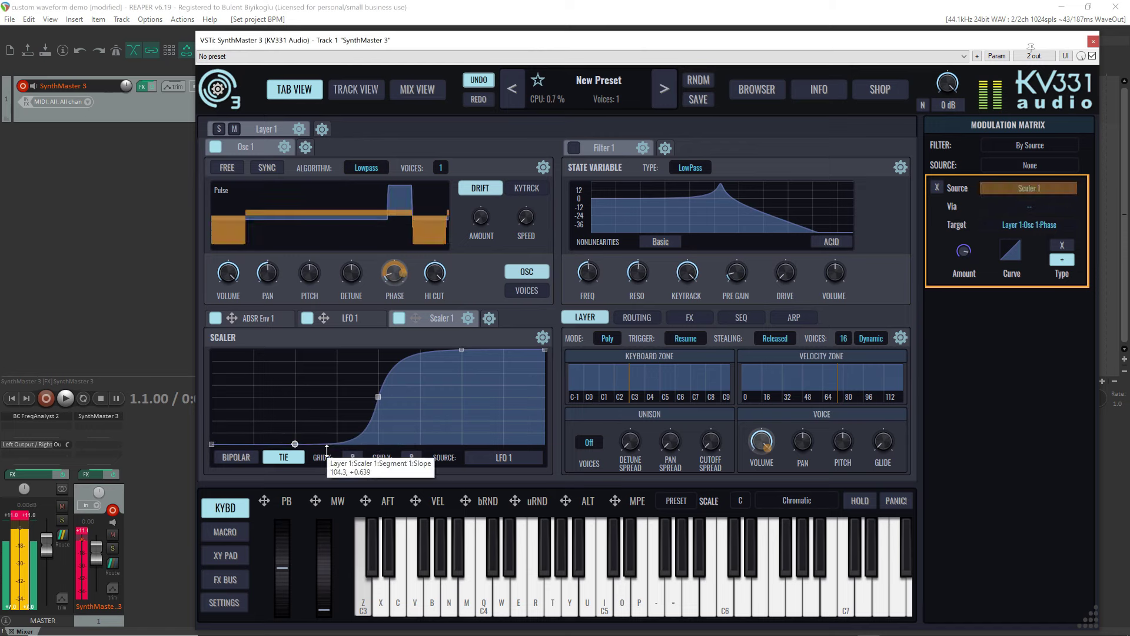
{"action": "left_click_drag", "start_coordinate": [463, 353], "coordinate": [440, 343]}
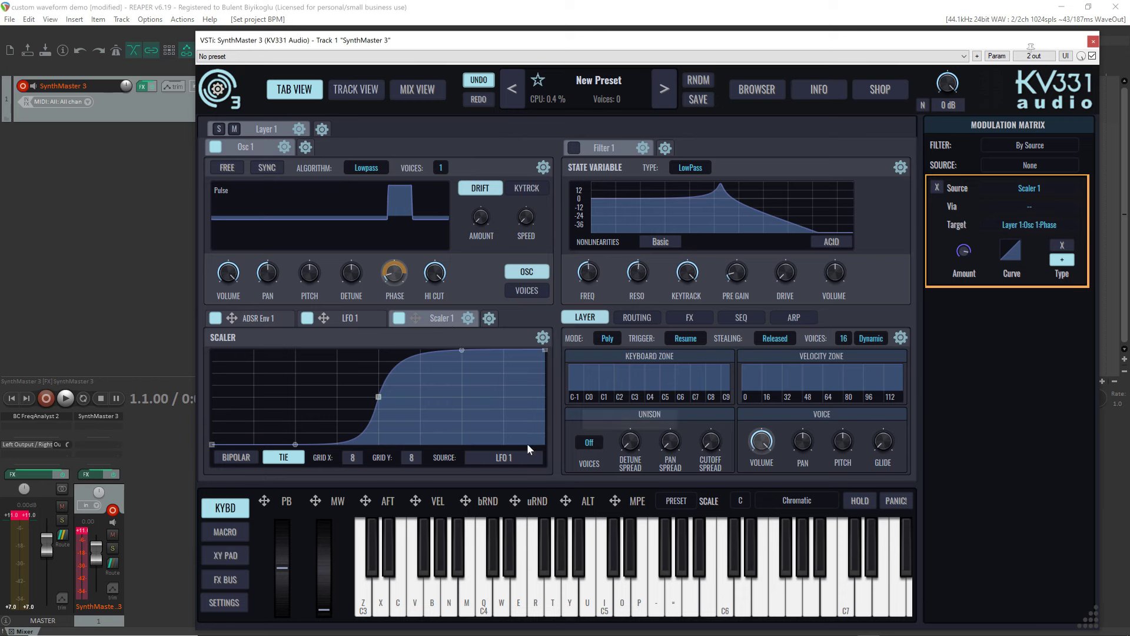
Step: Audition a low note and lower LFO 1's speed to slow the phase modulation
{"action": "key", "text": "z"}
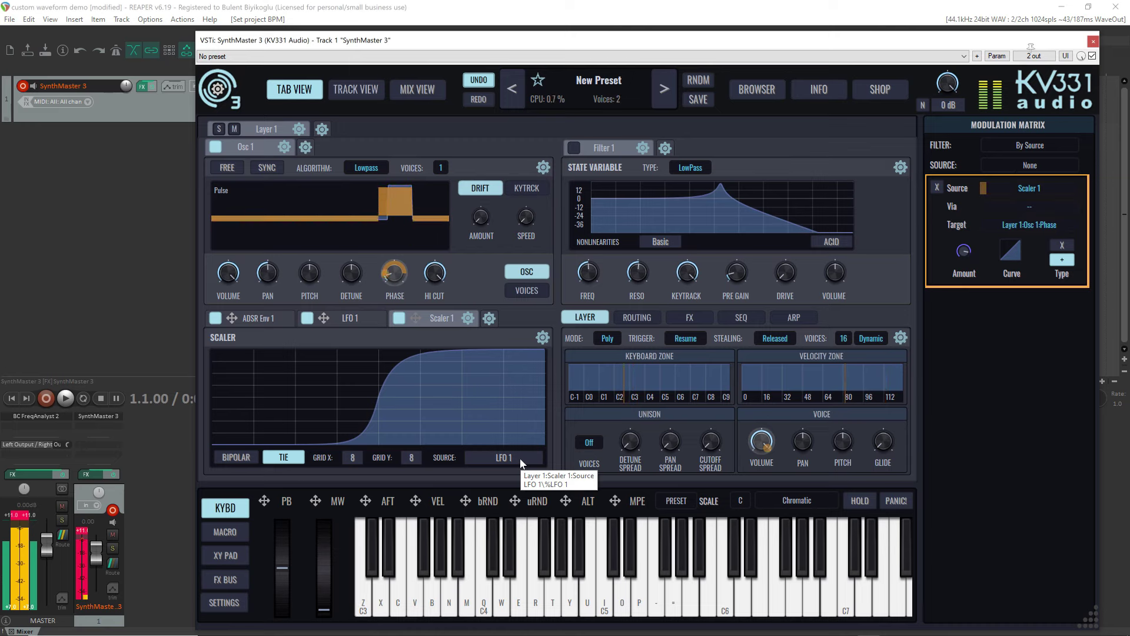
{"action": "left_click", "coordinate": [360, 321]}
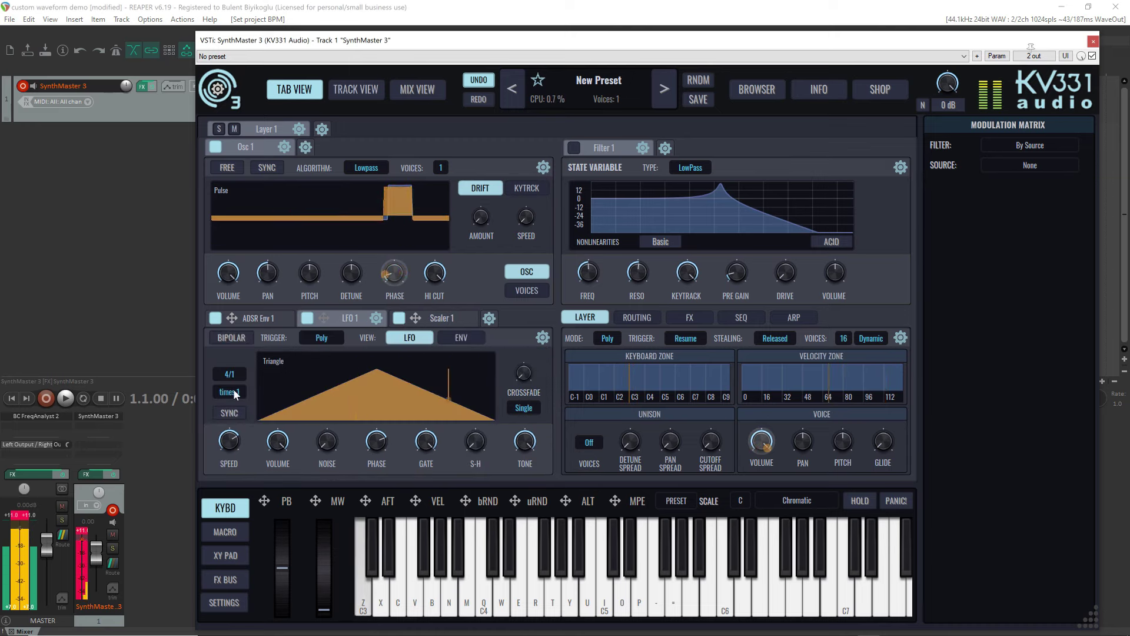
{"action": "left_click_drag", "start_coordinate": [225, 440], "coordinate": [234, 456]}
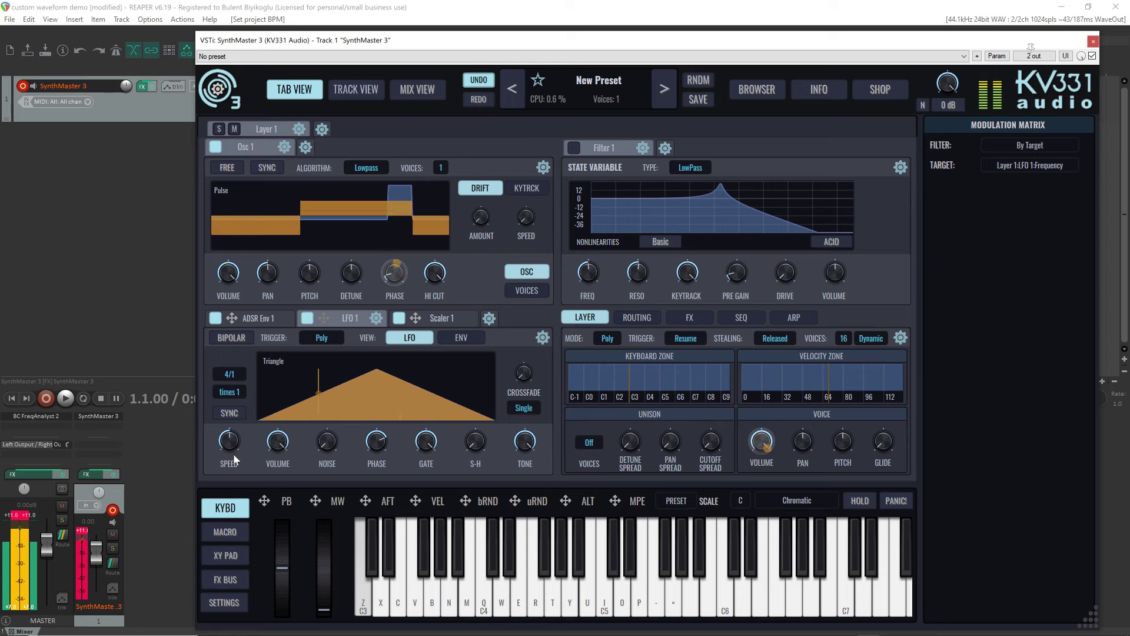
Step: Straighten Scaler 1's second segment to a slope of about -0.05 and bend the first segment strongly downward
{"action": "left_click", "coordinate": [444, 320]}
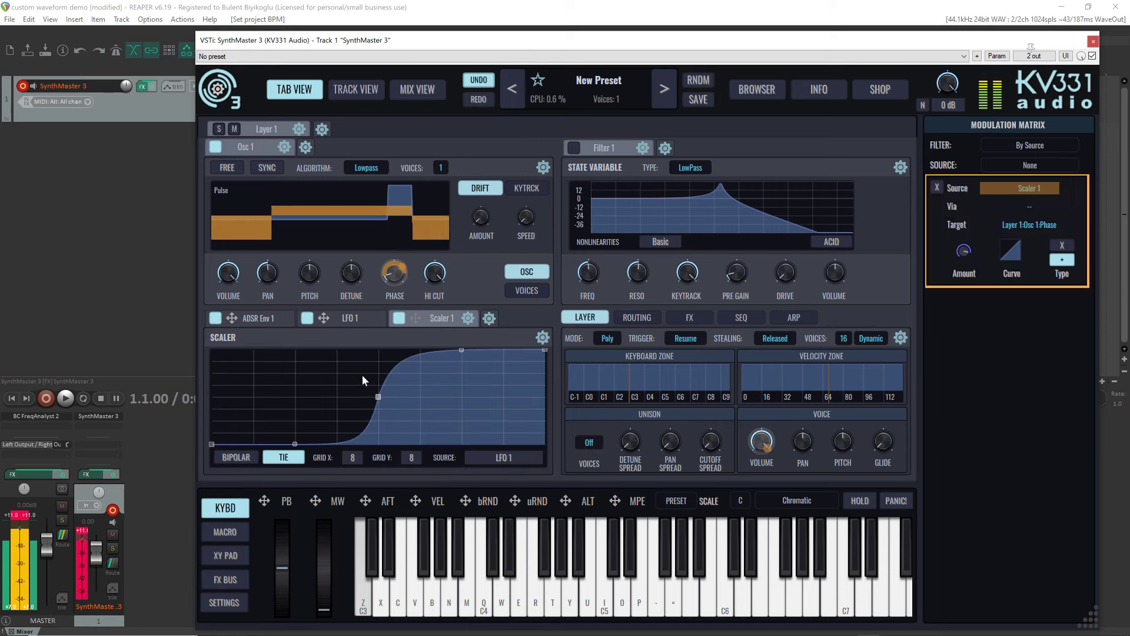
{"action": "left_click_drag", "start_coordinate": [462, 351], "coordinate": [466, 373]}
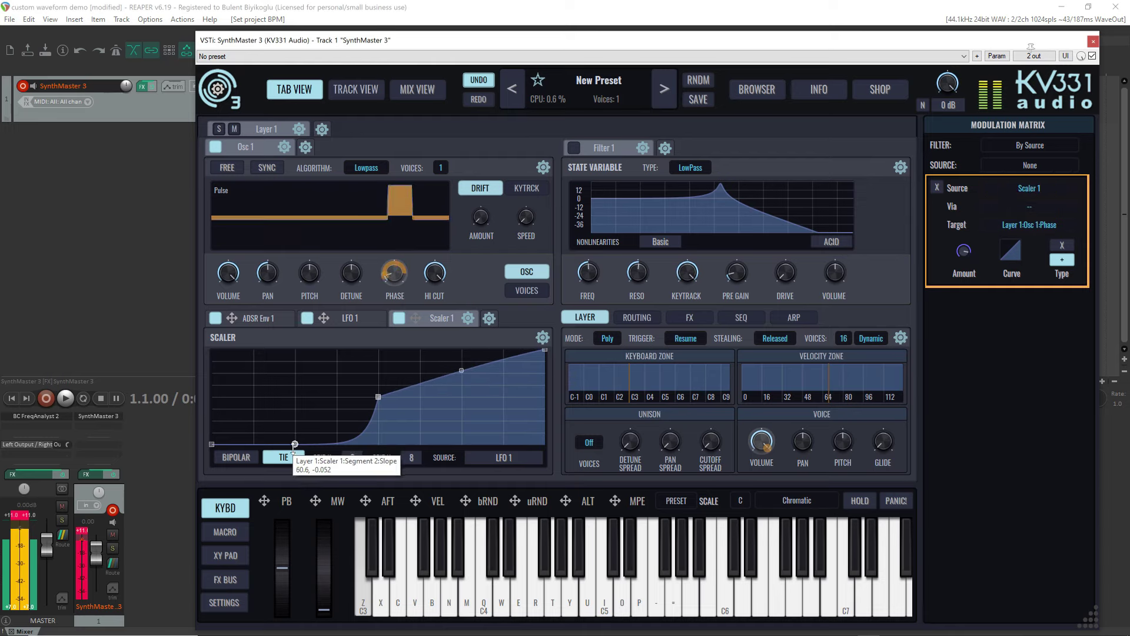
{"action": "mouse_move", "coordinate": [295, 446]}
{"action": "left_mouse_down"}
{"action": "mouse_move", "coordinate": [272, 401]}
{"action": "mouse_move", "coordinate": [294, 468]}
{"action": "left_mouse_up"}
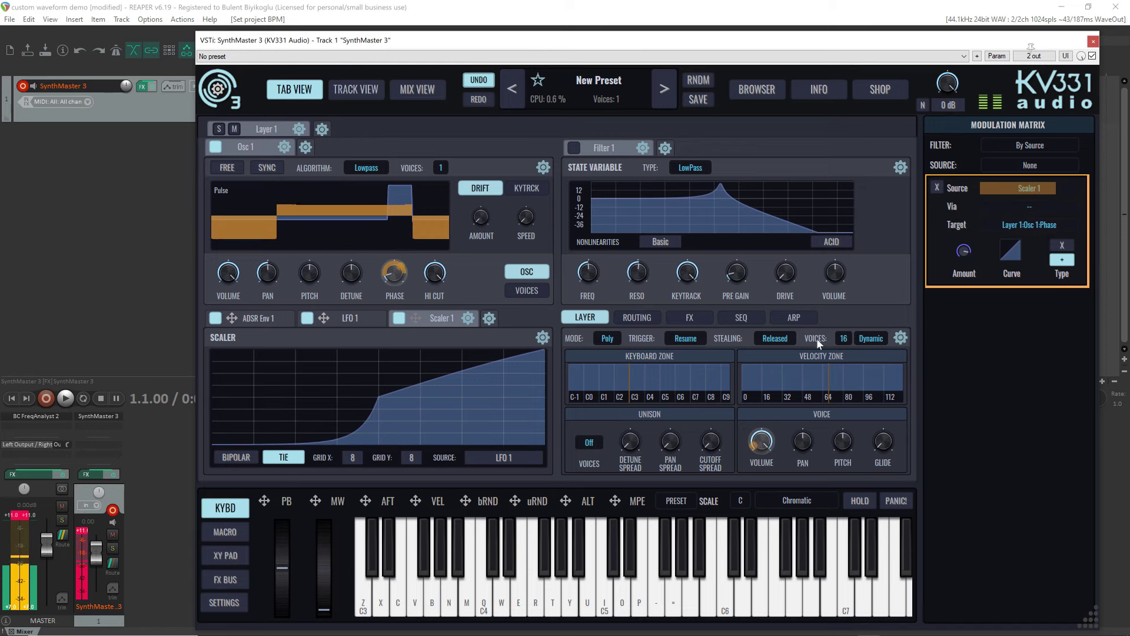